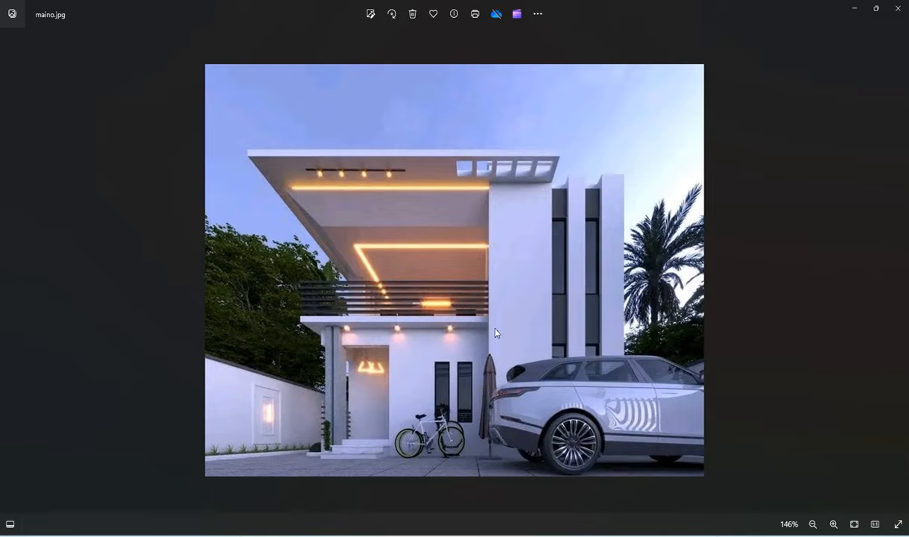
- Switch from the house render to the browser and look over the Multinext Design channel's videos page on YouTube
{"action": "scroll", "coordinate": [375, 345], "scroll_direction": "up", "scroll_amount": 5}
{"action": "scroll", "coordinate": [379, 342], "scroll_direction": "down", "scroll_amount": 5}
{"action": "key", "text": "alt+Tab"}
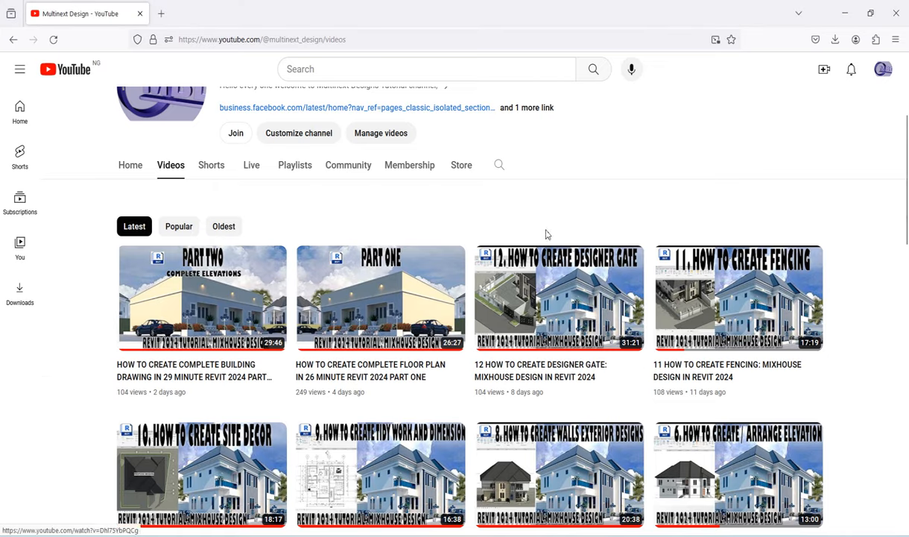
{"action": "scroll", "coordinate": [546, 234], "scroll_direction": "up", "scroll_amount": 3}
{"action": "scroll", "coordinate": [513, 366], "scroll_direction": "down", "scroll_amount": 3}
{"action": "scroll", "coordinate": [517, 322], "scroll_direction": "up", "scroll_amount": 3}
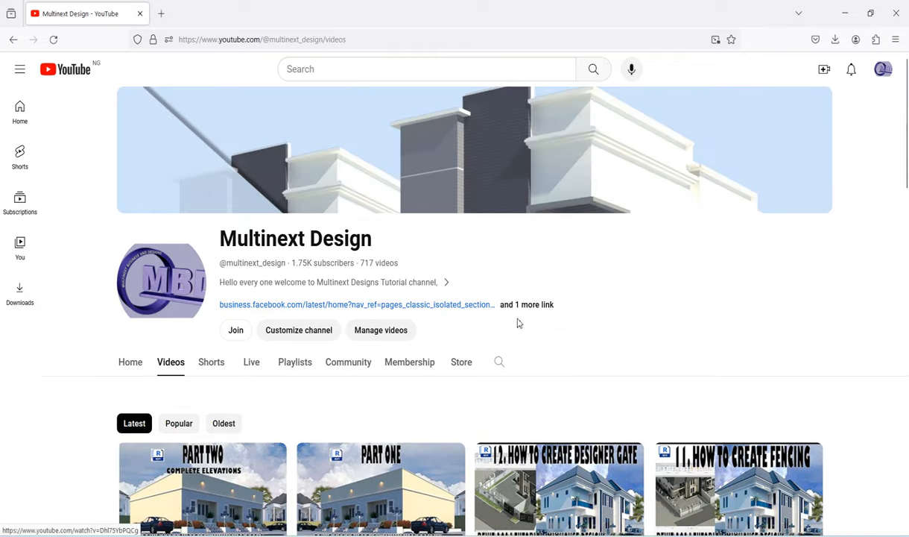
{"action": "scroll", "coordinate": [690, 289], "scroll_direction": "down", "scroll_amount": 2}
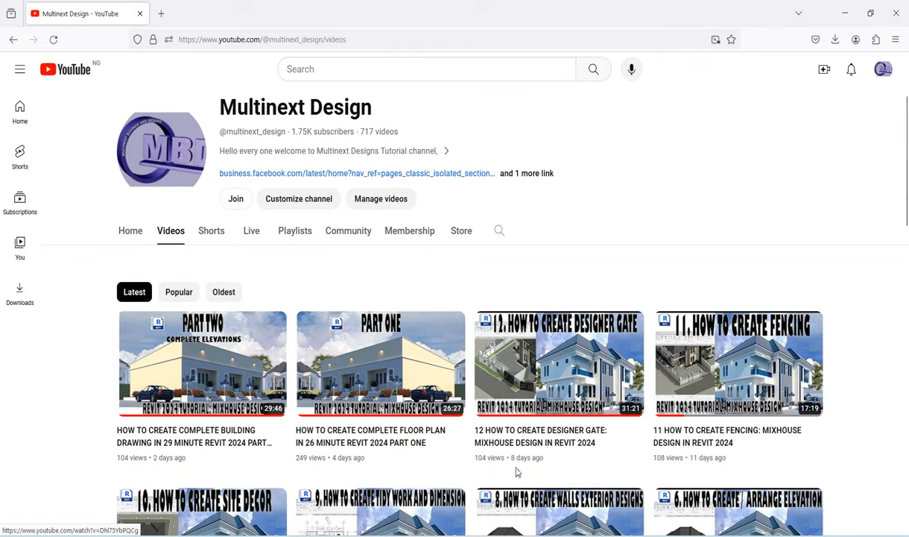
{"action": "left_click", "coordinate": [370, 68]}
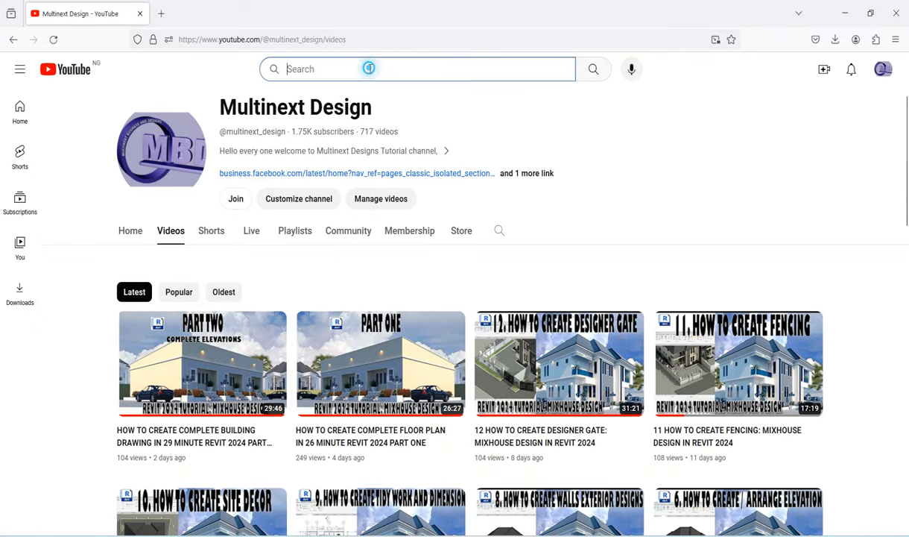
{"action": "type", "text": "mu"}
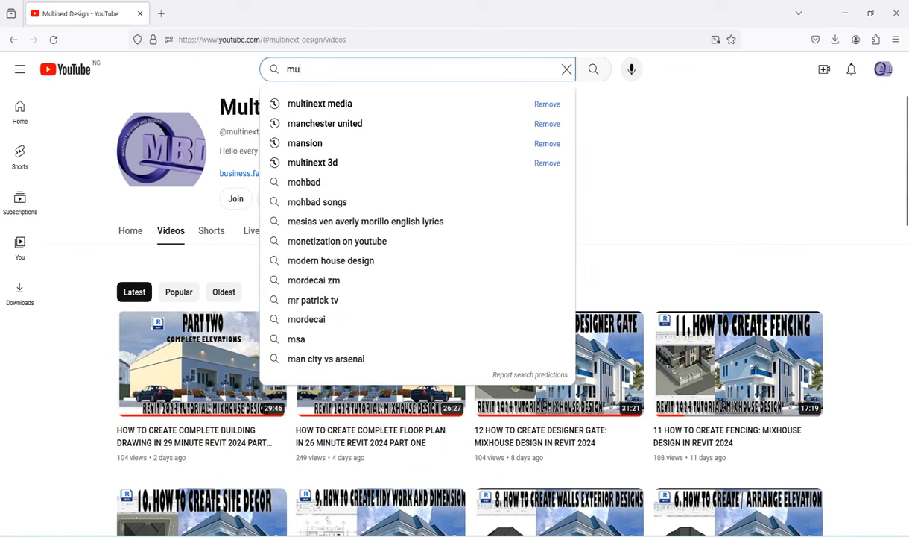
{"action": "type", "text": "l"}
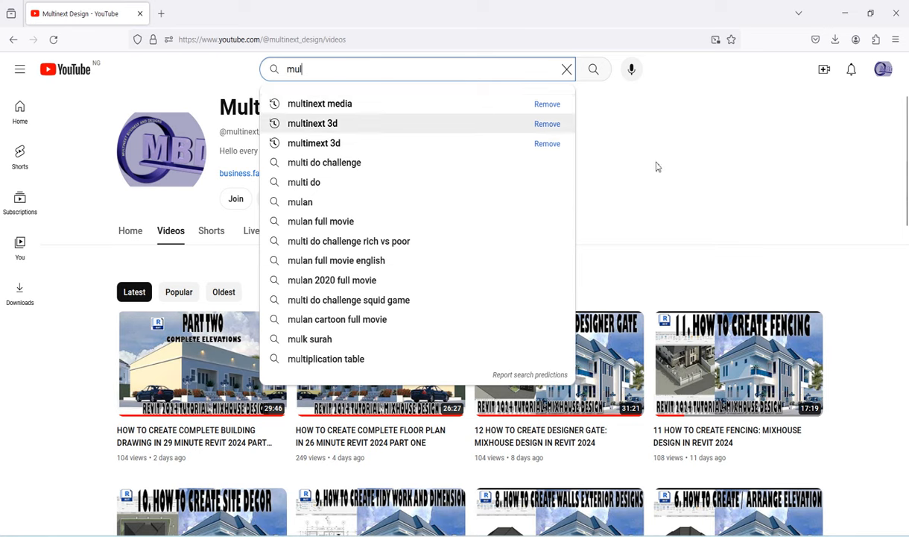
{"action": "left_click", "coordinate": [726, 196]}
- Look through the channel's latest video uploads, including the Burj Hamad mini villa series
{"action": "scroll", "coordinate": [337, 326], "scroll_direction": "down", "scroll_amount": 3}
{"action": "scroll", "coordinate": [298, 342], "scroll_direction": "up", "scroll_amount": 4}
{"action": "scroll", "coordinate": [190, 365], "scroll_direction": "down", "scroll_amount": 2}
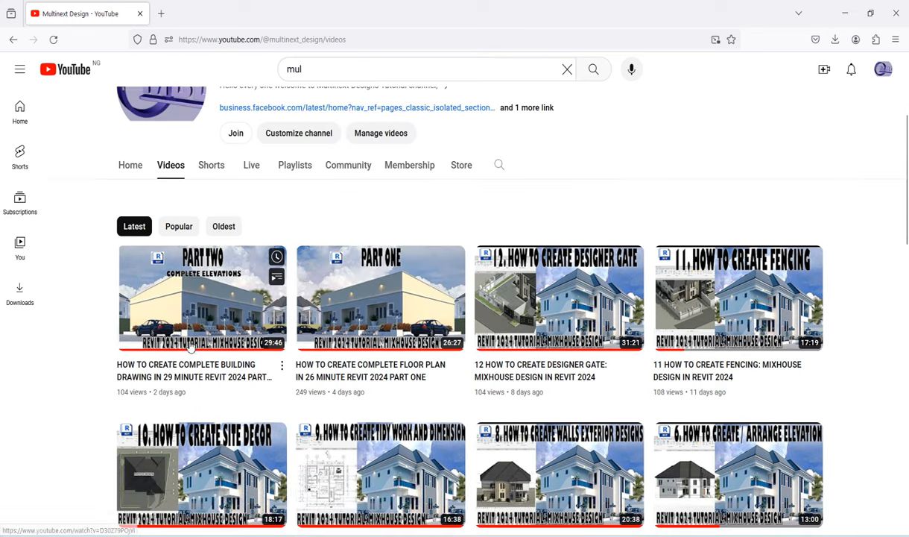
{"action": "scroll", "coordinate": [473, 314], "scroll_direction": "down", "scroll_amount": 15}
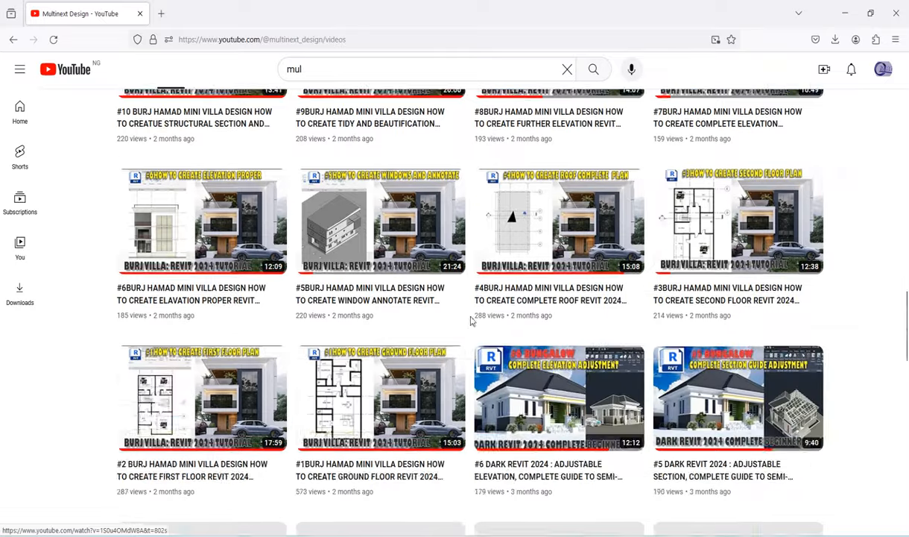
{"action": "scroll", "coordinate": [464, 350], "scroll_direction": "up", "scroll_amount": 10}
{"action": "scroll", "coordinate": [463, 351], "scroll_direction": "up", "scroll_amount": 8}
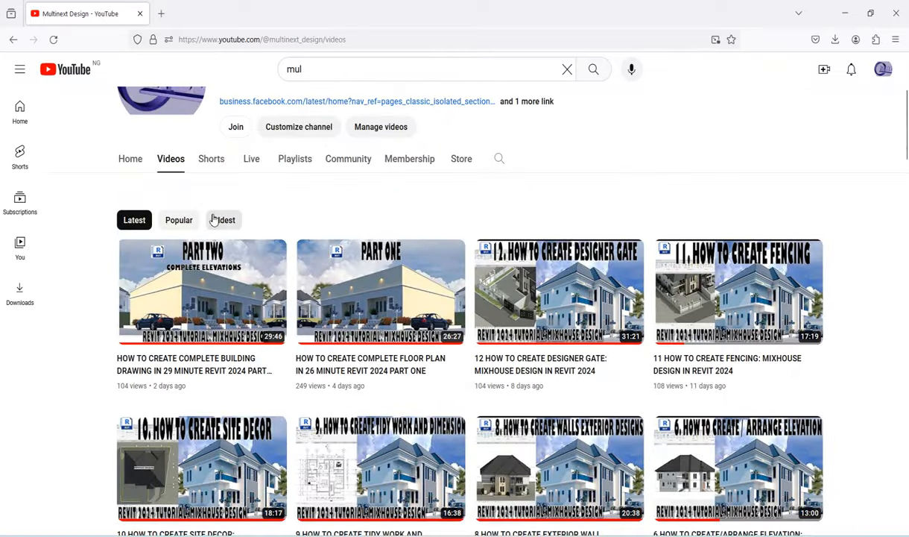
- Sort the channel's videos by oldest and look through the Revit tutorial series from the earliest uploads onward
{"action": "left_click", "coordinate": [223, 220]}
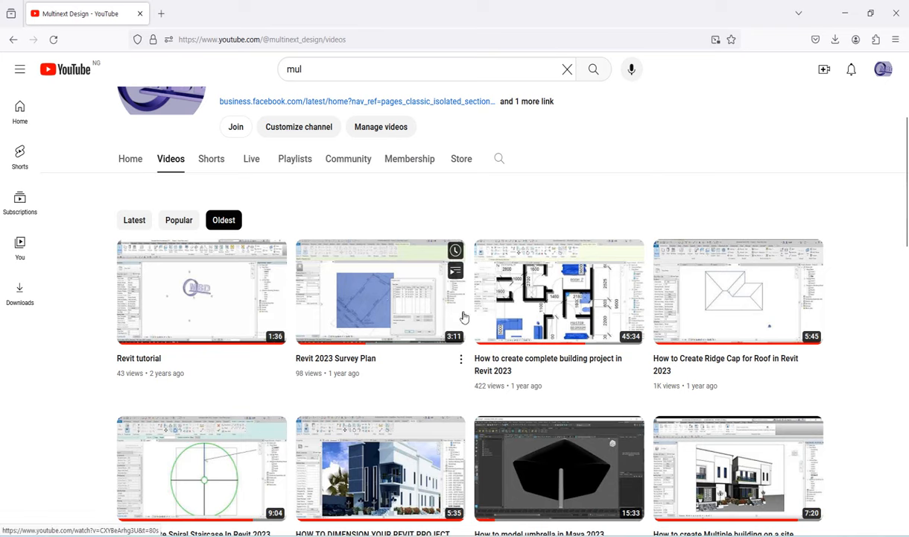
{"action": "scroll", "coordinate": [382, 324], "scroll_direction": "down", "scroll_amount": 1}
{"action": "scroll", "coordinate": [629, 360], "scroll_direction": "down", "scroll_amount": 15}
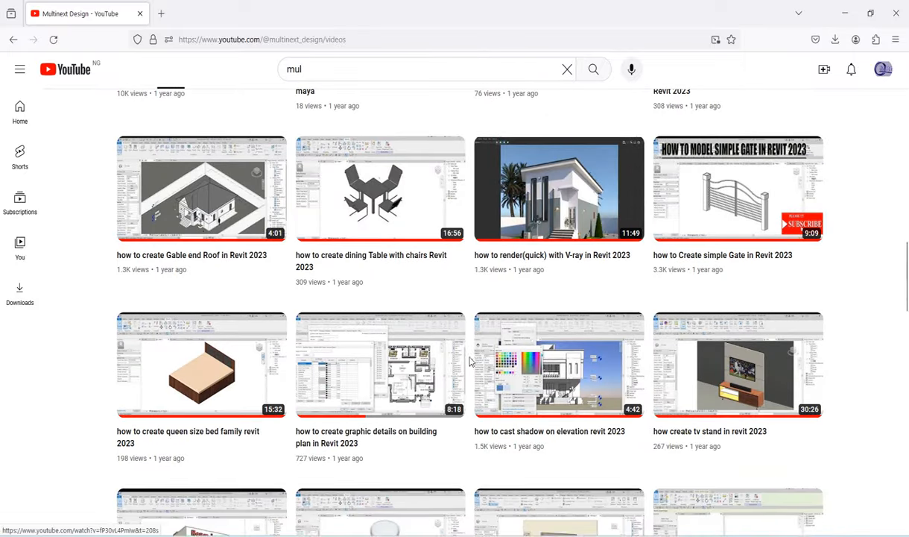
{"action": "scroll", "coordinate": [462, 357], "scroll_direction": "down", "scroll_amount": 20}
{"action": "scroll", "coordinate": [473, 357], "scroll_direction": "down", "scroll_amount": 2}
{"action": "scroll", "coordinate": [474, 357], "scroll_direction": "up", "scroll_amount": 4}
{"action": "scroll", "coordinate": [474, 357], "scroll_direction": "down", "scroll_amount": 4}
{"action": "scroll", "coordinate": [474, 357], "scroll_direction": "up", "scroll_amount": 12}
{"action": "scroll", "coordinate": [473, 357], "scroll_direction": "up", "scroll_amount": 15}
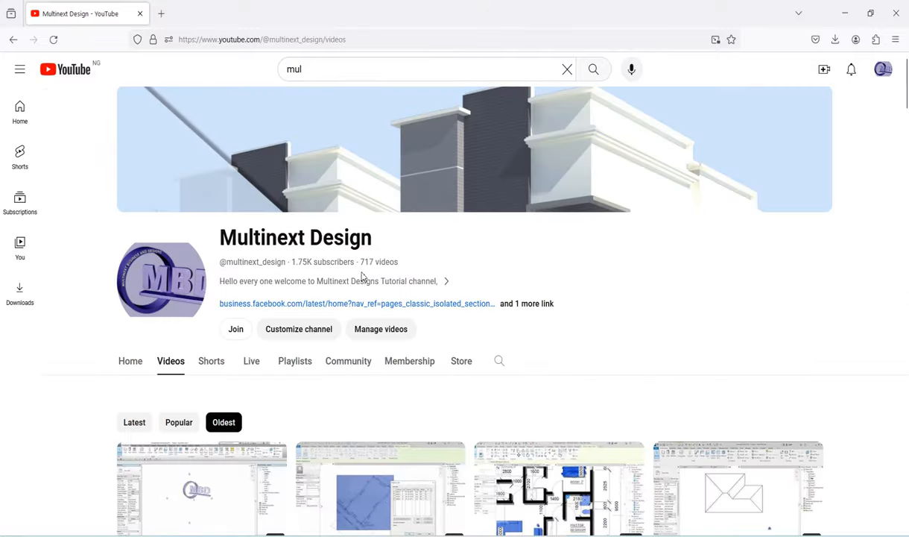
{"action": "scroll", "coordinate": [429, 346], "scroll_direction": "down", "scroll_amount": 18}
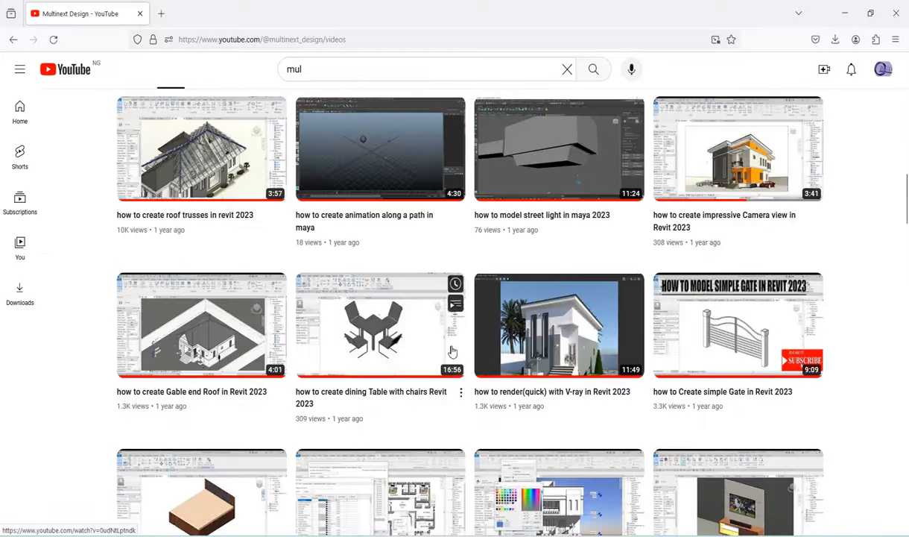
{"action": "scroll", "coordinate": [504, 381], "scroll_direction": "down", "scroll_amount": 20}
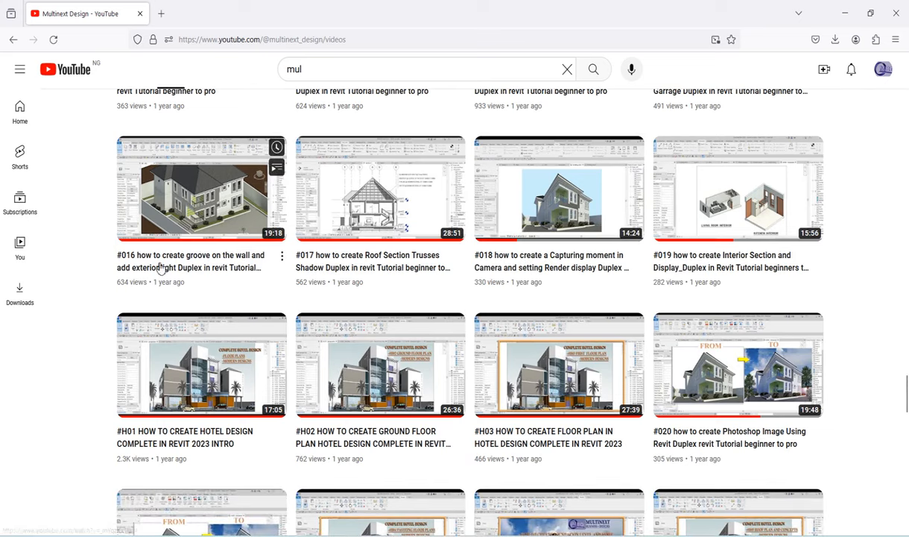
{"action": "scroll", "coordinate": [327, 377], "scroll_direction": "down", "scroll_amount": 10}
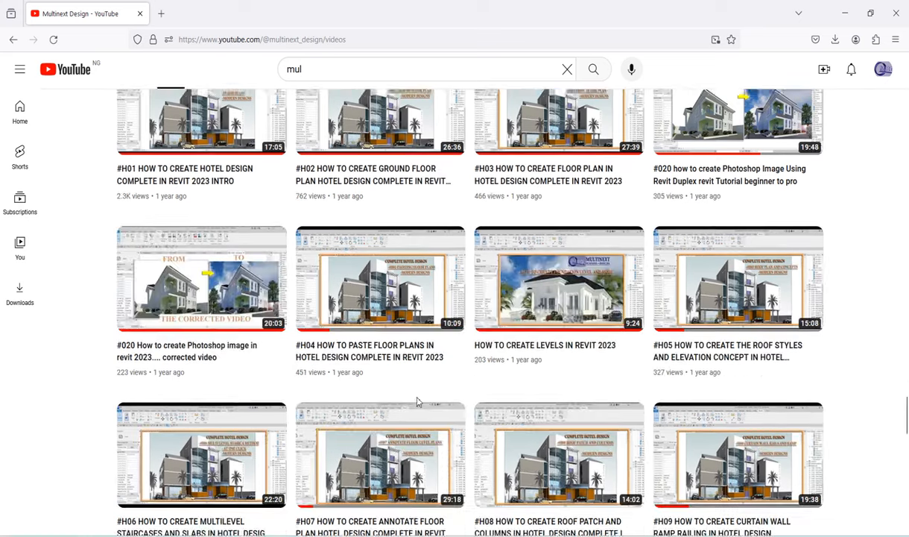
{"action": "scroll", "coordinate": [422, 415], "scroll_direction": "down", "scroll_amount": 10}
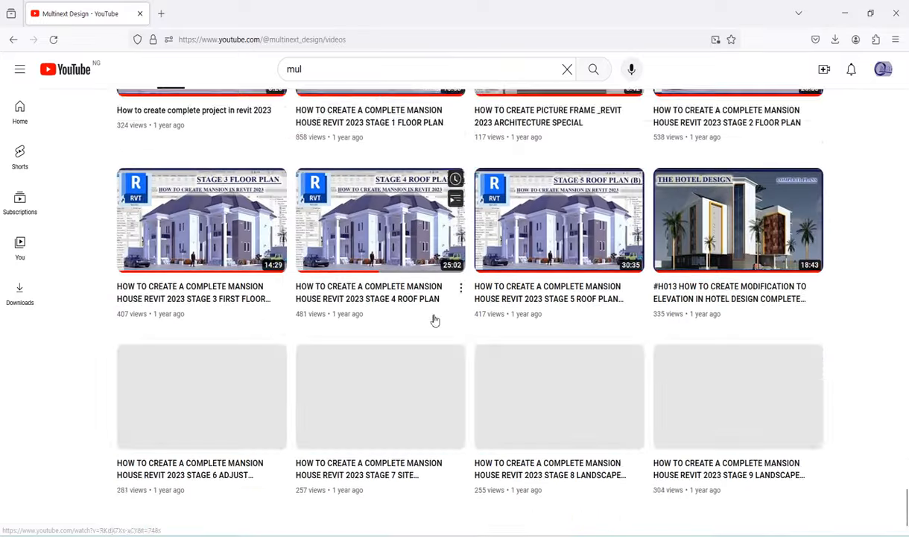
{"action": "scroll", "coordinate": [422, 415], "scroll_direction": "down", "scroll_amount": 10}
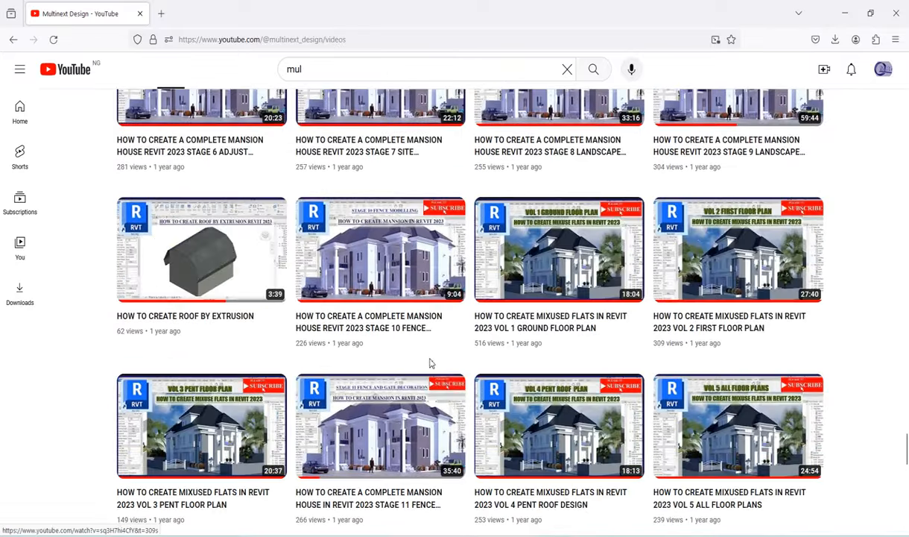
{"action": "scroll", "coordinate": [387, 366], "scroll_direction": "down", "scroll_amount": 1}
{"action": "scroll", "coordinate": [432, 413], "scroll_direction": "down", "scroll_amount": 18}
{"action": "scroll", "coordinate": [432, 413], "scroll_direction": "down", "scroll_amount": 2}
{"action": "scroll", "coordinate": [435, 415], "scroll_direction": "down", "scroll_amount": 5}
{"action": "scroll", "coordinate": [436, 416], "scroll_direction": "down", "scroll_amount": 2}
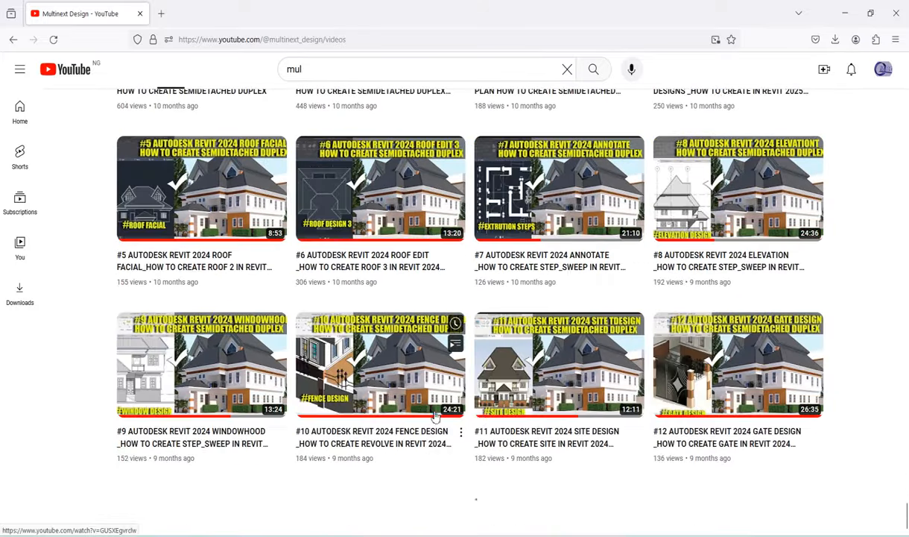
{"action": "scroll", "coordinate": [424, 380], "scroll_direction": "up", "scroll_amount": 3}
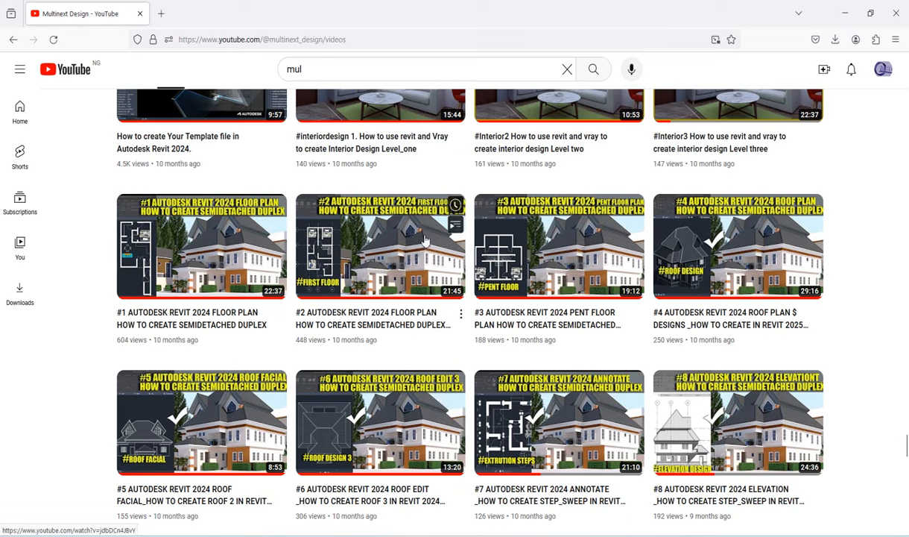
{"action": "scroll", "coordinate": [596, 362], "scroll_direction": "down", "scroll_amount": 3}
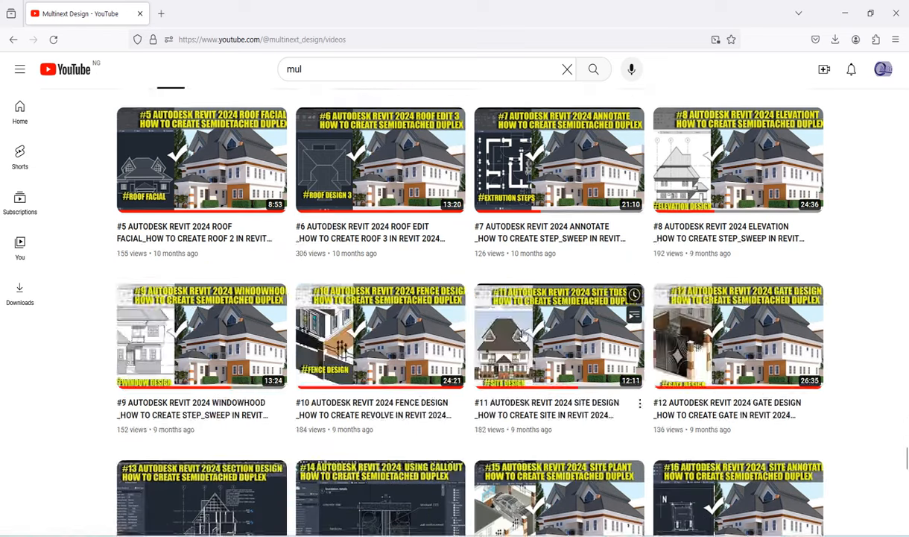
{"action": "scroll", "coordinate": [594, 360], "scroll_direction": "down", "scroll_amount": 5}
{"action": "scroll", "coordinate": [503, 375], "scroll_direction": "down", "scroll_amount": 2}
{"action": "scroll", "coordinate": [492, 399], "scroll_direction": "down", "scroll_amount": 8}
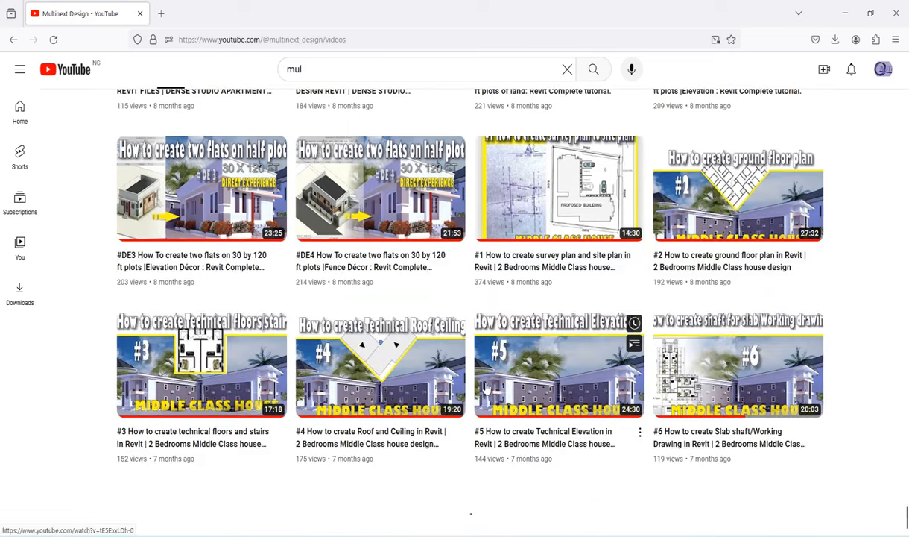
{"action": "scroll", "coordinate": [499, 369], "scroll_direction": "down", "scroll_amount": 8}
{"action": "scroll", "coordinate": [488, 346], "scroll_direction": "down", "scroll_amount": 10}
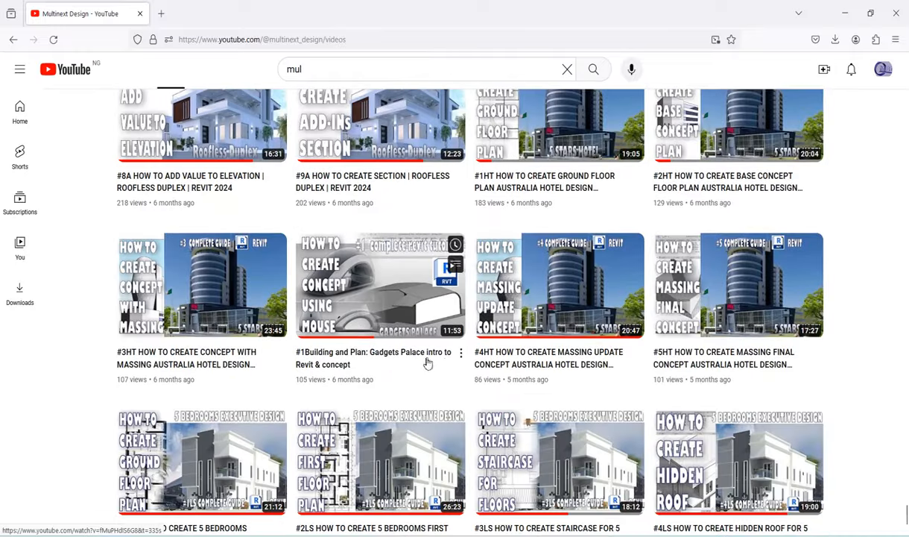
{"action": "scroll", "coordinate": [468, 373], "scroll_direction": "down", "scroll_amount": 1}
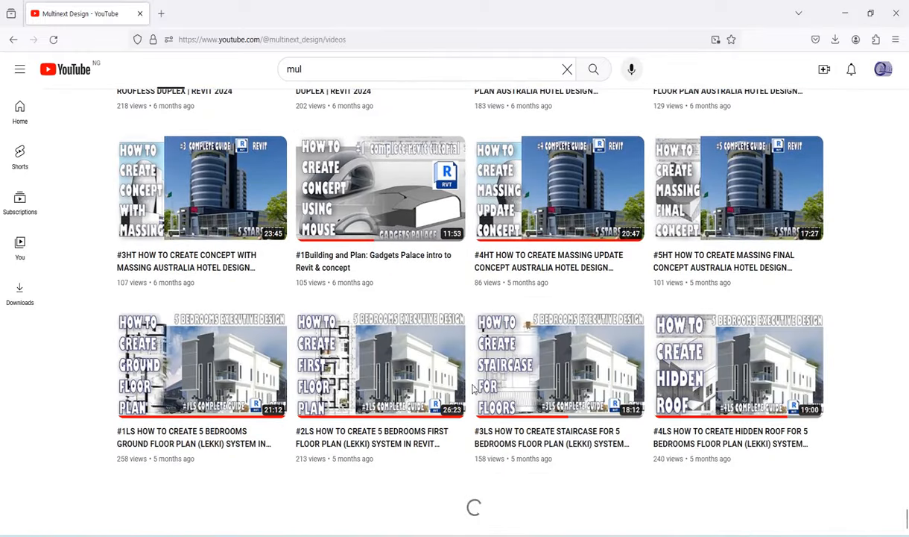
{"action": "scroll", "coordinate": [472, 402], "scroll_direction": "down", "scroll_amount": 6}
{"action": "scroll", "coordinate": [473, 403], "scroll_direction": "down", "scroll_amount": 10}
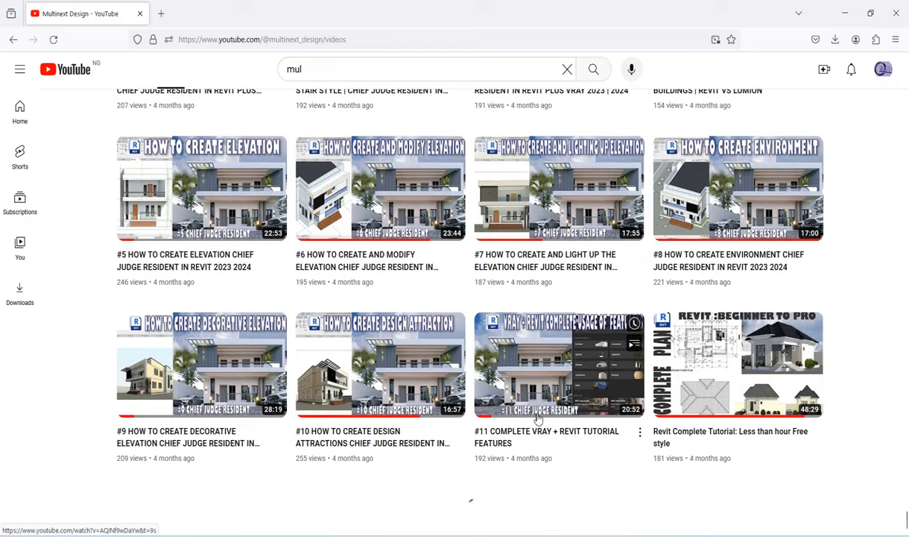
{"action": "scroll", "coordinate": [548, 416], "scroll_direction": "down", "scroll_amount": 3}
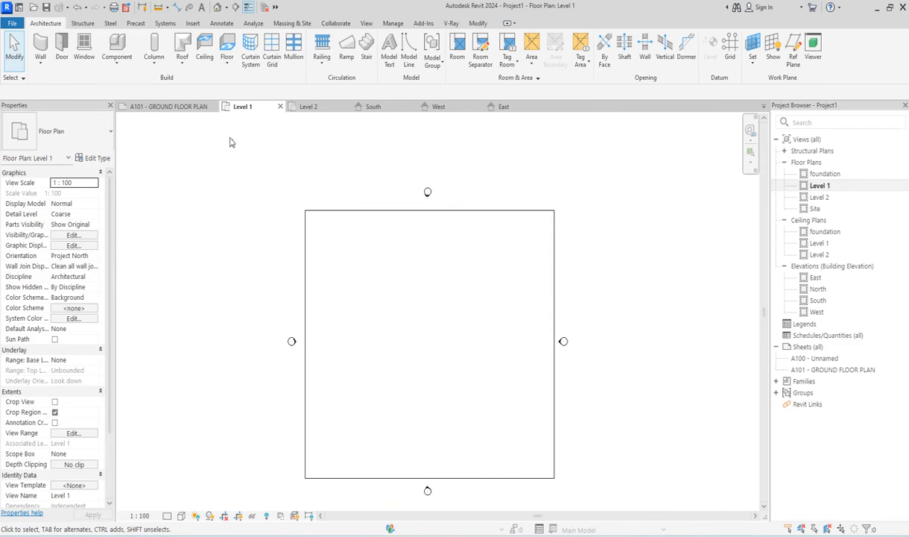
- Draw a single horizontal wall of type Generic - 200mm in the lower middle of the Level 1 floor plan
{"action": "left_click", "coordinate": [41, 46]}
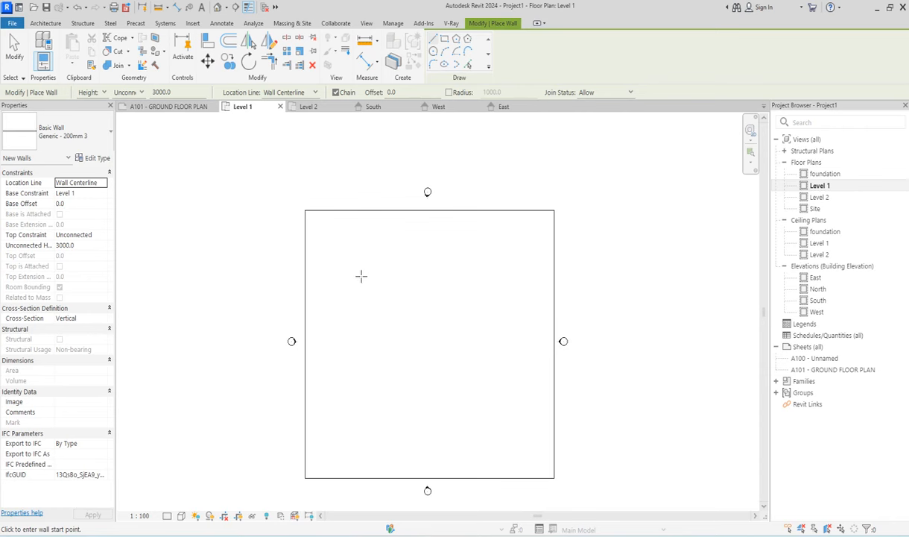
{"action": "left_click", "coordinate": [374, 403]}
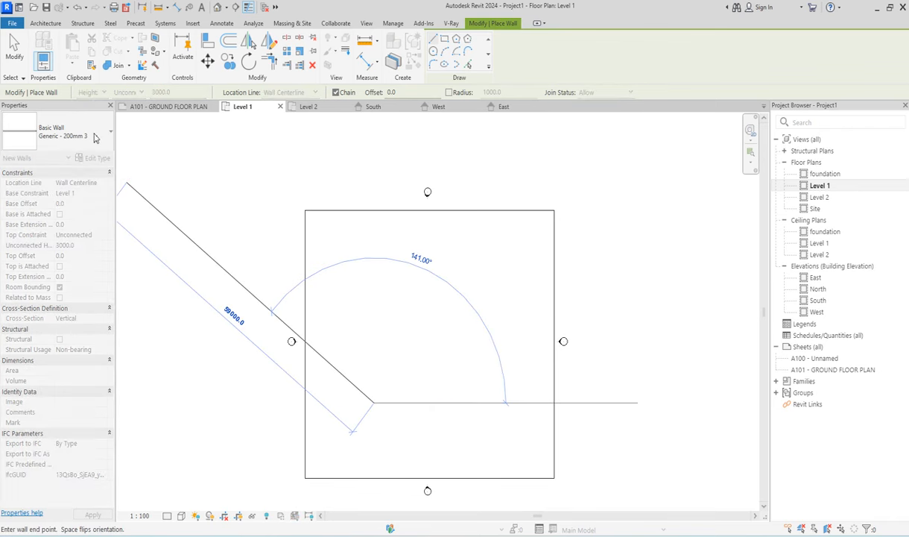
{"action": "key", "text": "Escape"}
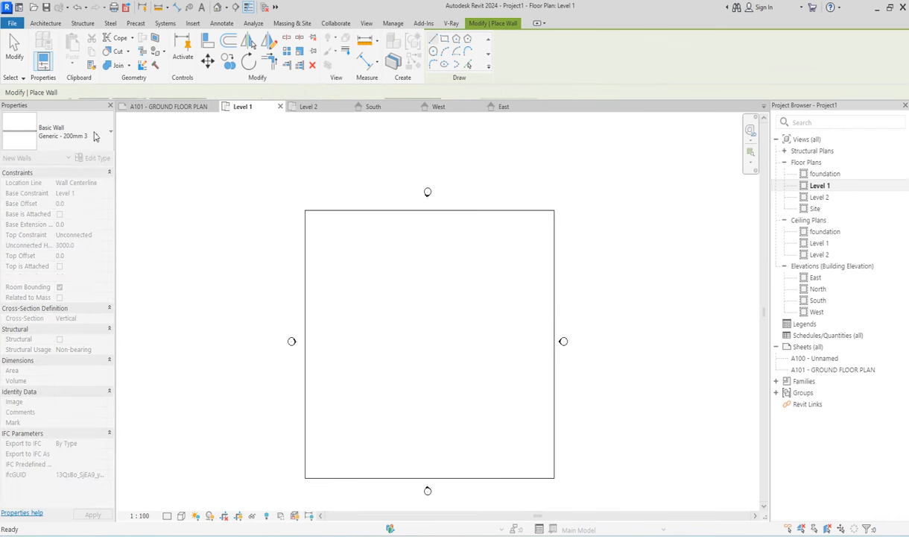
{"action": "left_click", "coordinate": [94, 134]}
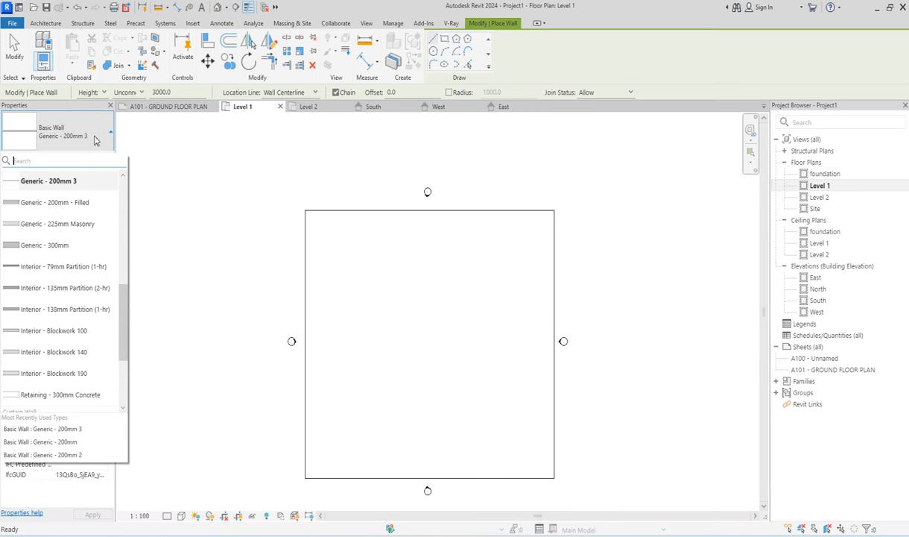
{"action": "left_click", "coordinate": [66, 442]}
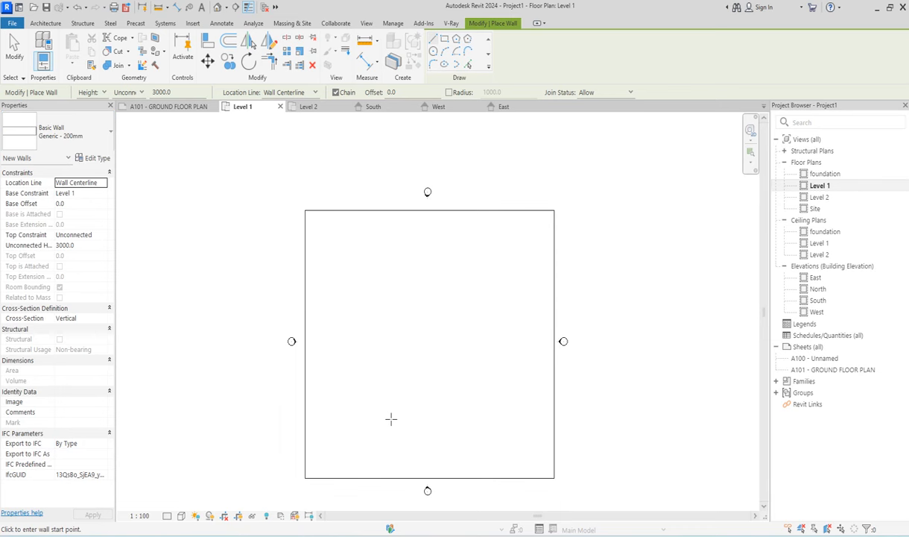
{"action": "left_click", "coordinate": [390, 417]}
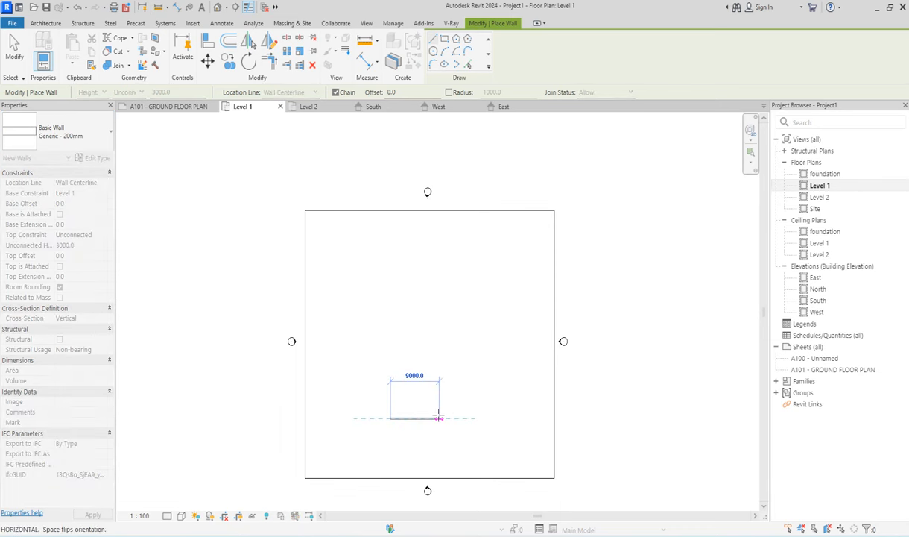
{"action": "left_click", "coordinate": [451, 418]}
{"action": "key", "text": "Escape"}
{"action": "key", "text": "Escape"}
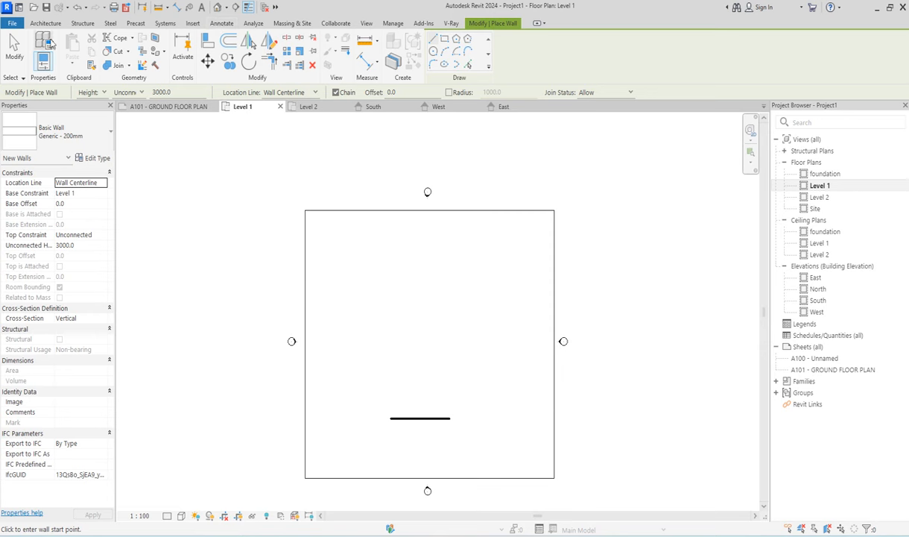
- Draw a vertical rectangle of wide detail lines about 32000 mm tall around the horizontal wall on Level 1
{"action": "left_click", "coordinate": [221, 25]}
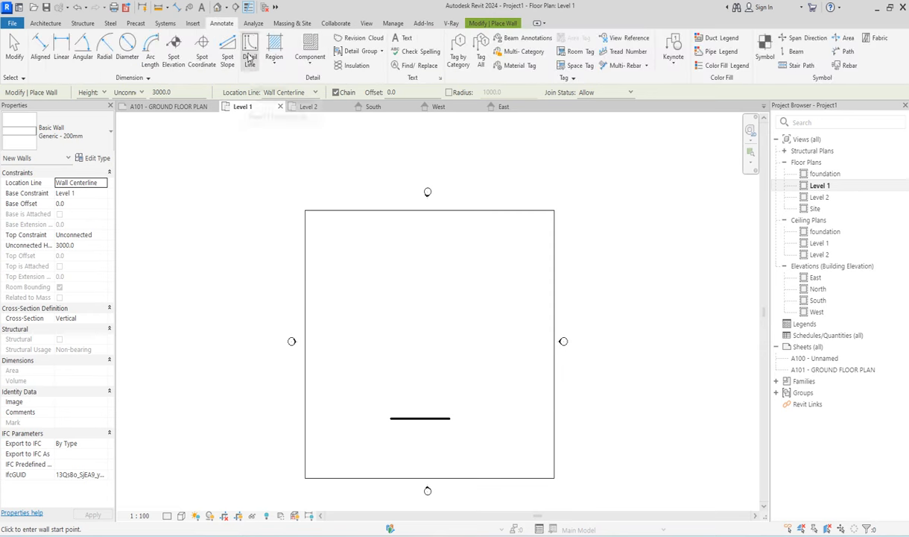
{"action": "left_click", "coordinate": [249, 49]}
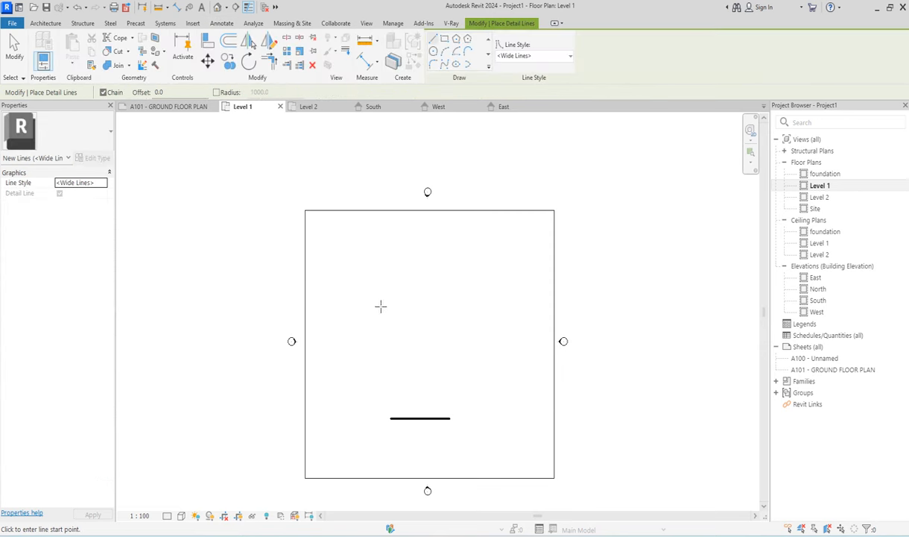
{"action": "left_click", "coordinate": [445, 38]}
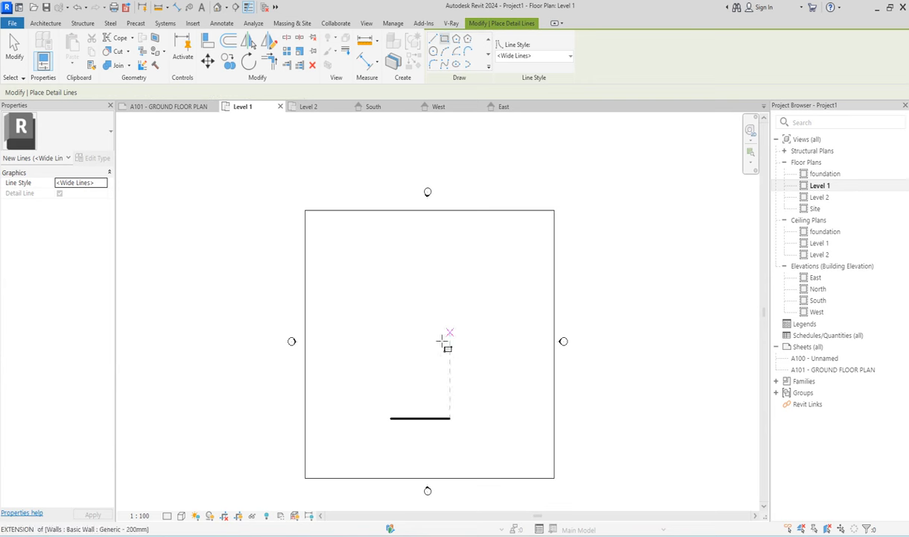
{"action": "left_click", "coordinate": [367, 261]}
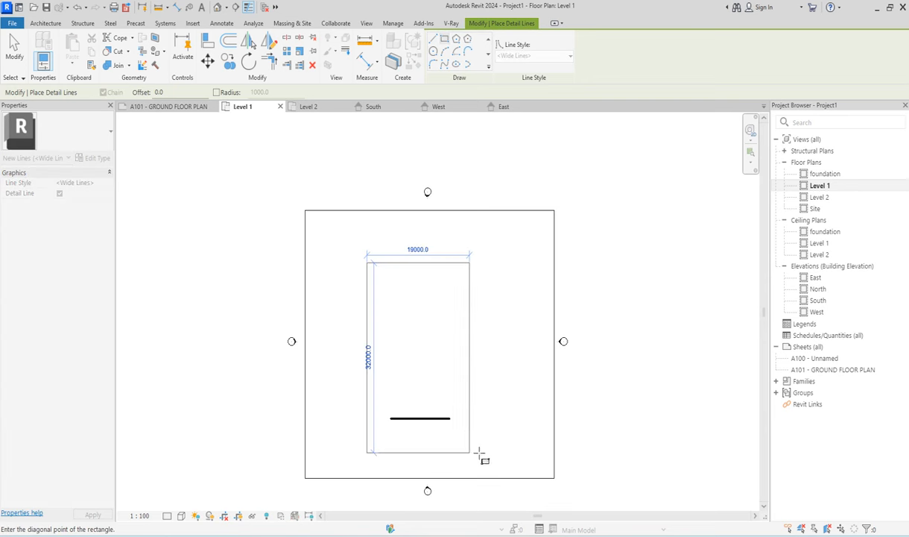
{"action": "left_click", "coordinate": [463, 452]}
{"action": "key", "text": "Escape"}
{"action": "key", "text": "Escape"}
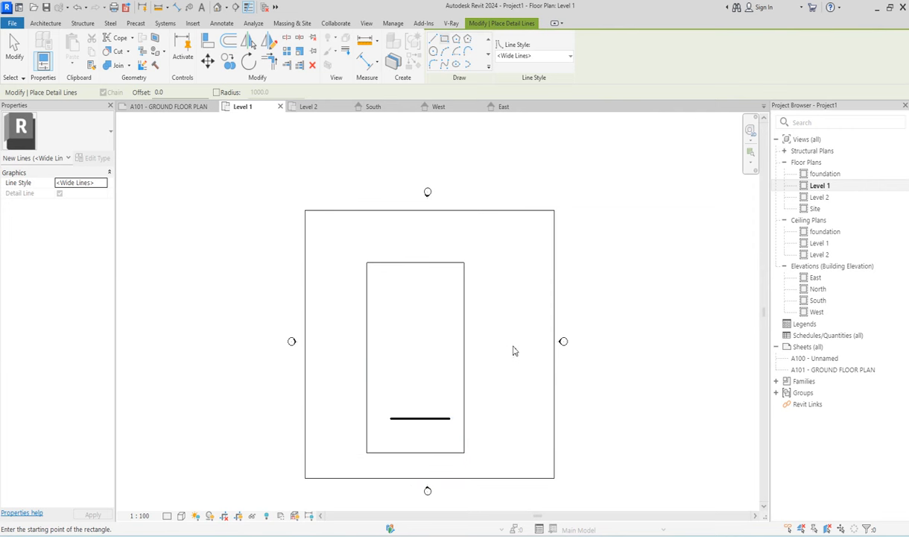
- Set the detail-line rectangle's width to 9000 mm by repositioning its right-hand line
{"action": "left_click", "coordinate": [465, 349]}
{"action": "left_click", "coordinate": [416, 477]}
{"action": "left_click", "coordinate": [416, 476]}
{"action": "type", "text": "9000"}
{"action": "key", "text": "Return"}
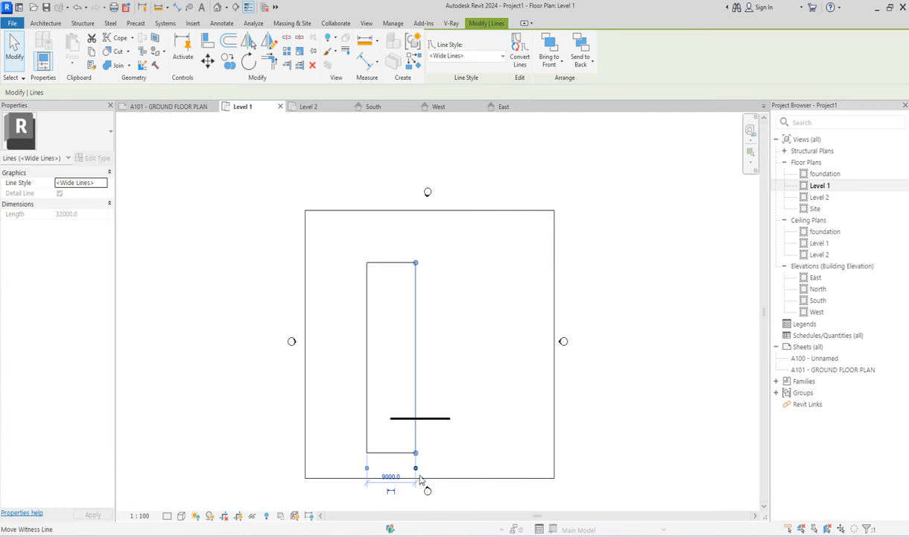
{"action": "key", "text": "Escape"}
- Delete the horizontal Generic - 200mm wall that crosses the detail-line rectangle
{"action": "left_click", "coordinate": [397, 263]}
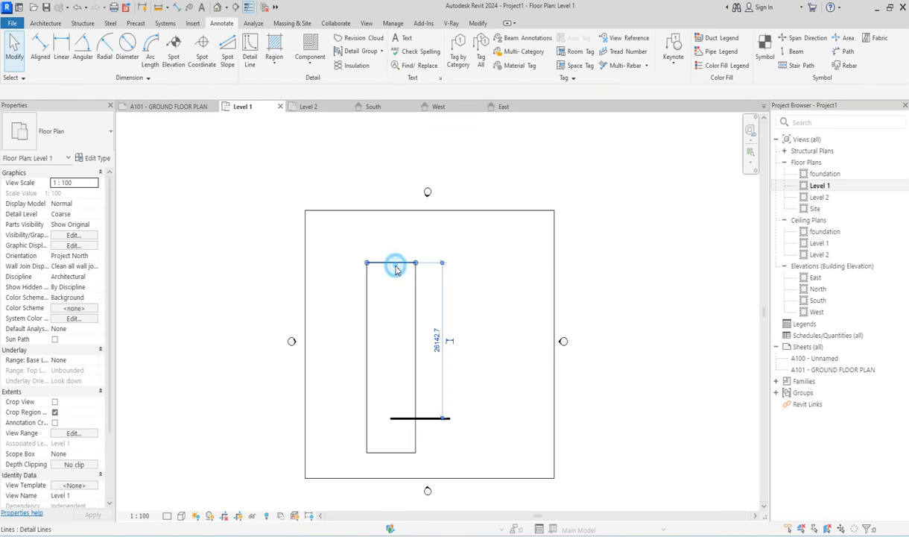
{"action": "left_click", "coordinate": [343, 330]}
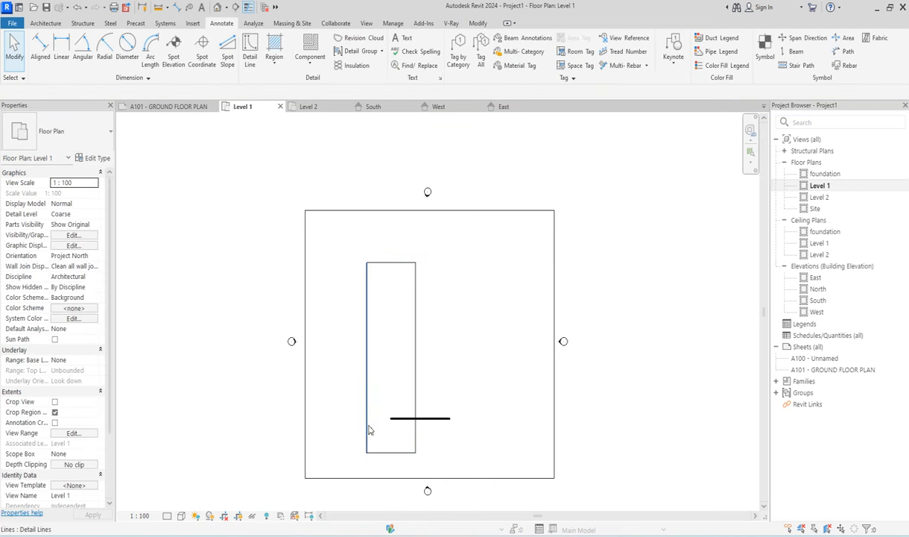
{"action": "left_click", "coordinate": [377, 453]}
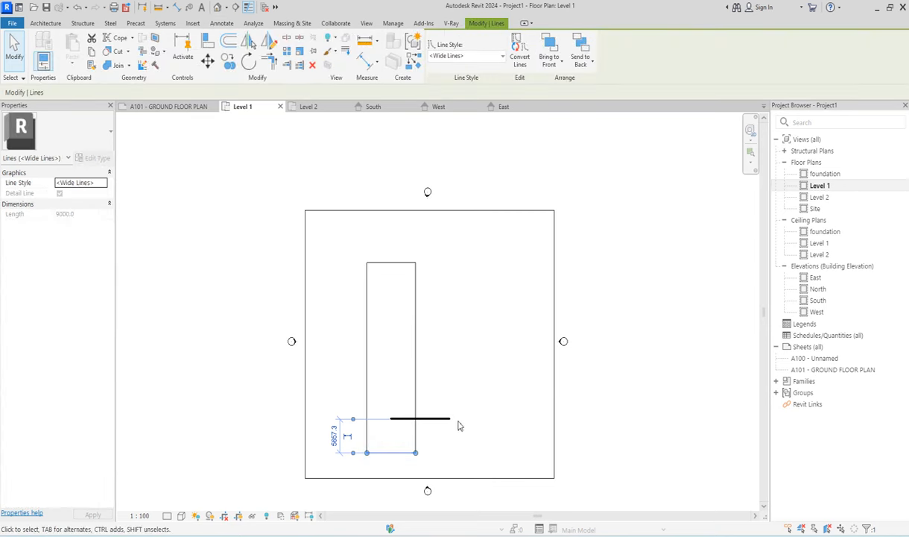
{"action": "left_click", "coordinate": [449, 419]}
{"action": "key", "text": "Delete"}
- Move the whole detail-line rectangle to the right and slightly up, toward the centre of the larger boundary
{"action": "left_click", "coordinate": [401, 453]}
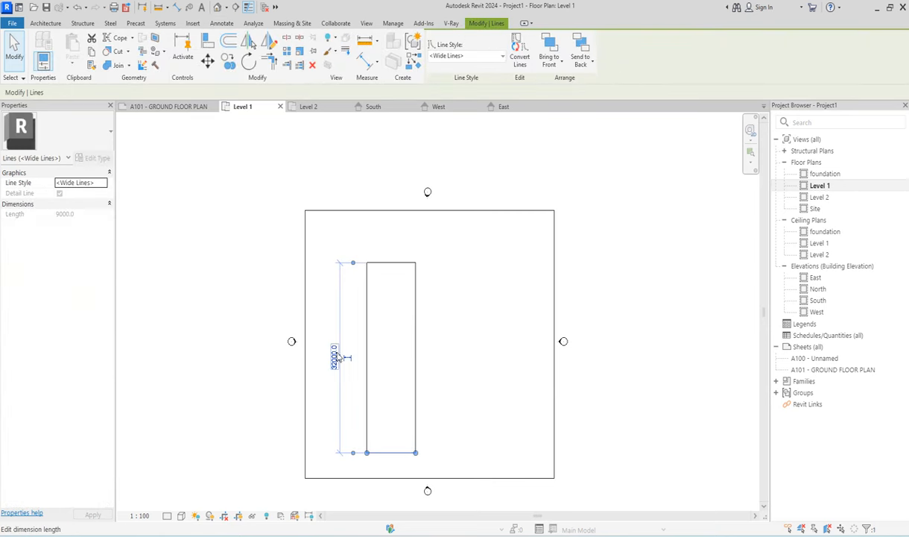
{"action": "left_click", "coordinate": [467, 325]}
{"action": "mouse_move", "coordinate": [342, 241]}
{"action": "left_mouse_down"}
{"action": "mouse_move", "coordinate": [485, 488]}
{"action": "mouse_move", "coordinate": [473, 468]}
{"action": "left_mouse_up"}
{"action": "left_click_drag", "start_coordinate": [416, 376], "coordinate": [458, 361]}
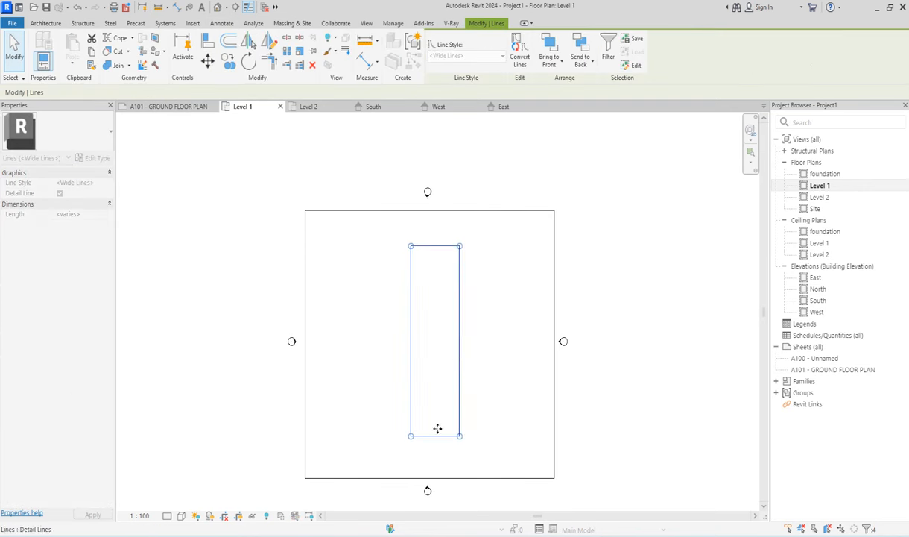
{"action": "left_click", "coordinate": [493, 416]}
- Set the detail-line rectangle's height to 36000 mm by repositioning its lower line
{"action": "left_click", "coordinate": [448, 442]}
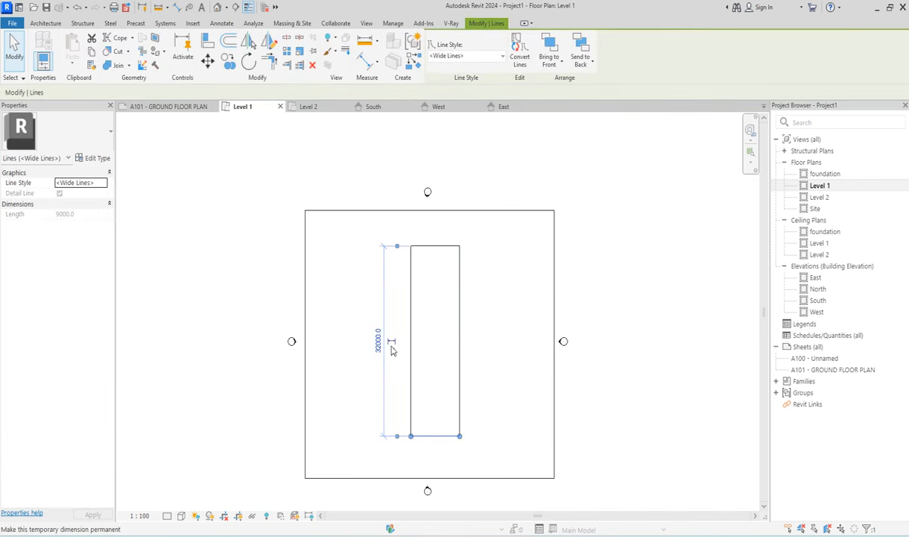
{"action": "left_click", "coordinate": [378, 341]}
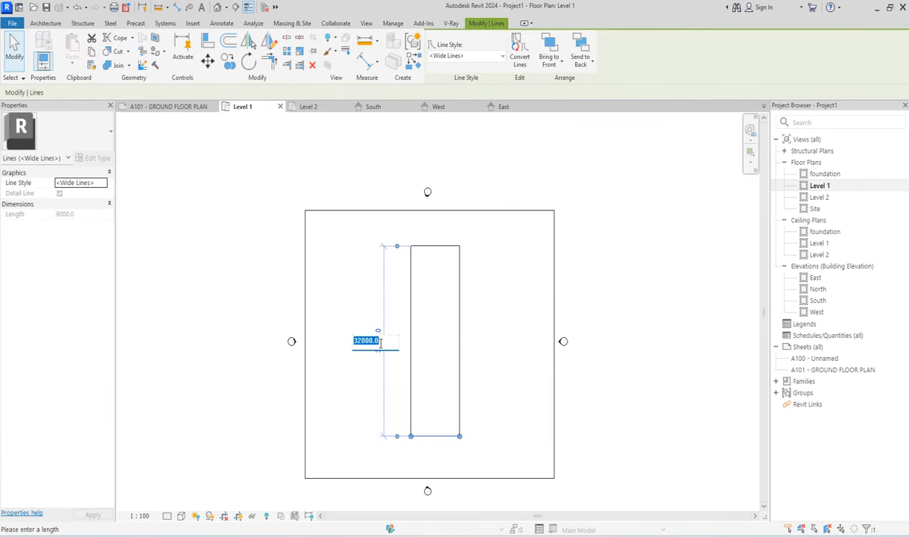
{"action": "type", "text": "36000"}
{"action": "key", "text": "Return"}
{"action": "left_click", "coordinate": [503, 337]}
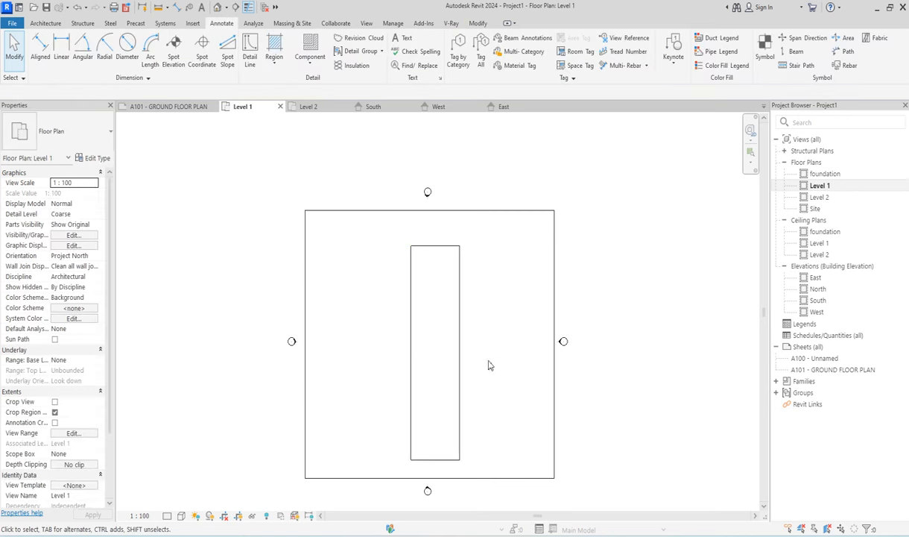
- Nudge the whole detail-line rectangle slightly upward within the larger boundary
{"action": "scroll", "coordinate": [481, 403], "scroll_direction": "down", "scroll_amount": 1}
{"action": "left_click_drag", "start_coordinate": [410, 229], "coordinate": [490, 437]}
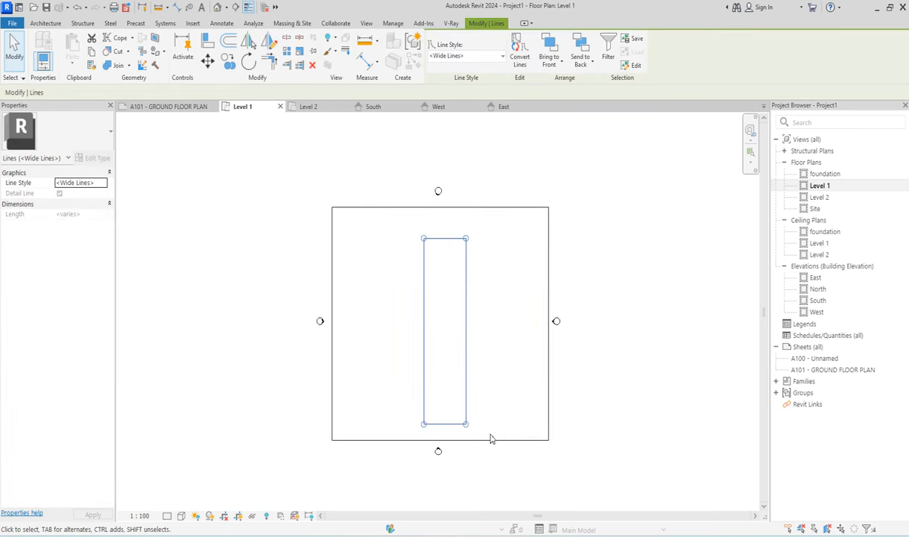
{"action": "left_click", "coordinate": [510, 331]}
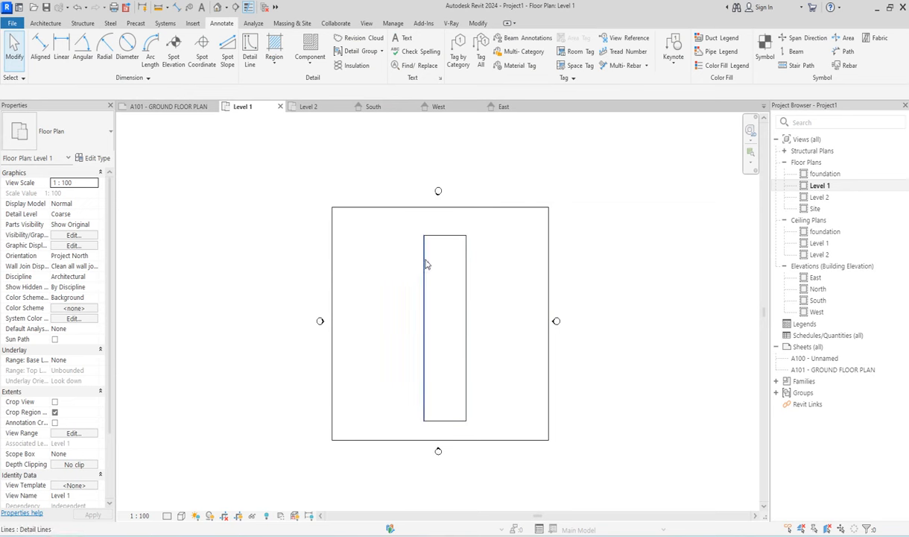
- Draw a short horizontal Generic - 200mm wall inward from the rectangle's left line, in its upper part
{"action": "scroll", "coordinate": [417, 328], "scroll_direction": "up", "scroll_amount": 2}
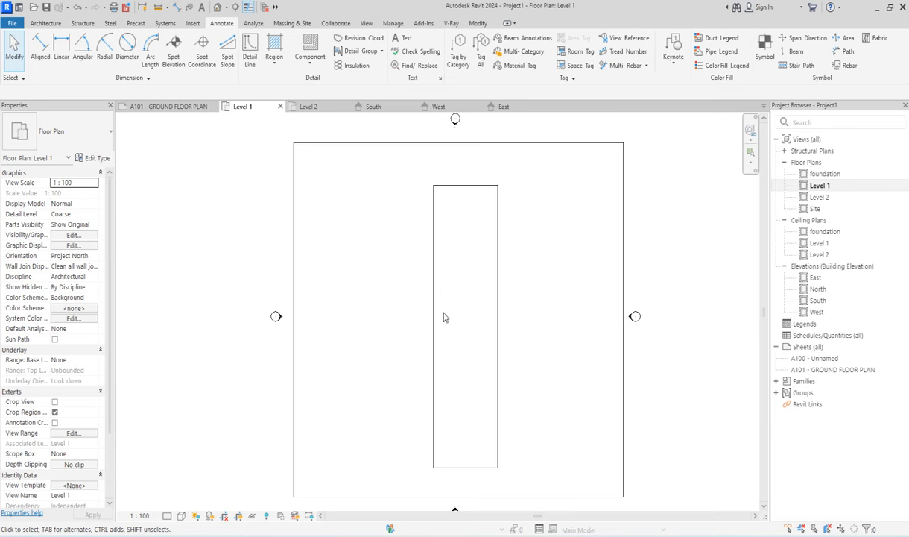
{"action": "scroll", "coordinate": [436, 304], "scroll_direction": "up", "scroll_amount": 1}
{"action": "scroll", "coordinate": [343, 253], "scroll_direction": "down", "scroll_amount": 1}
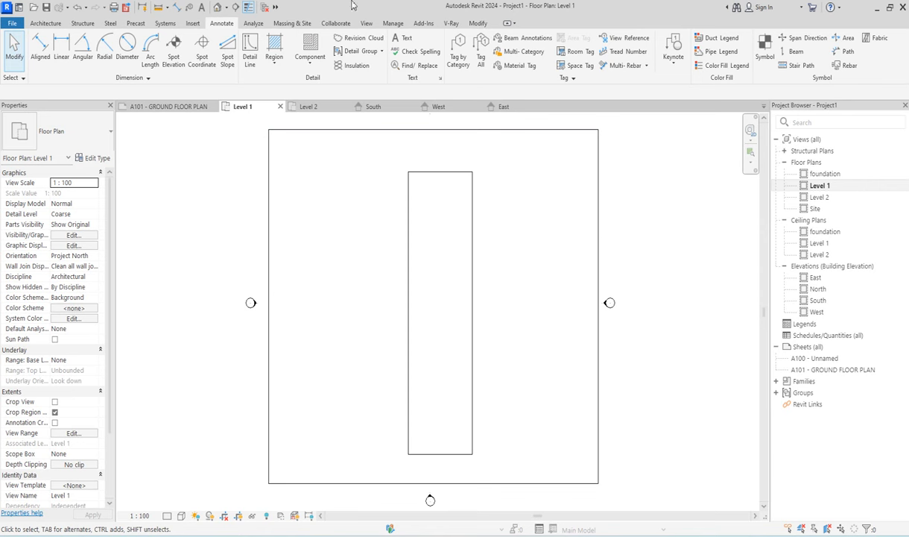
{"action": "left_click", "coordinate": [47, 23]}
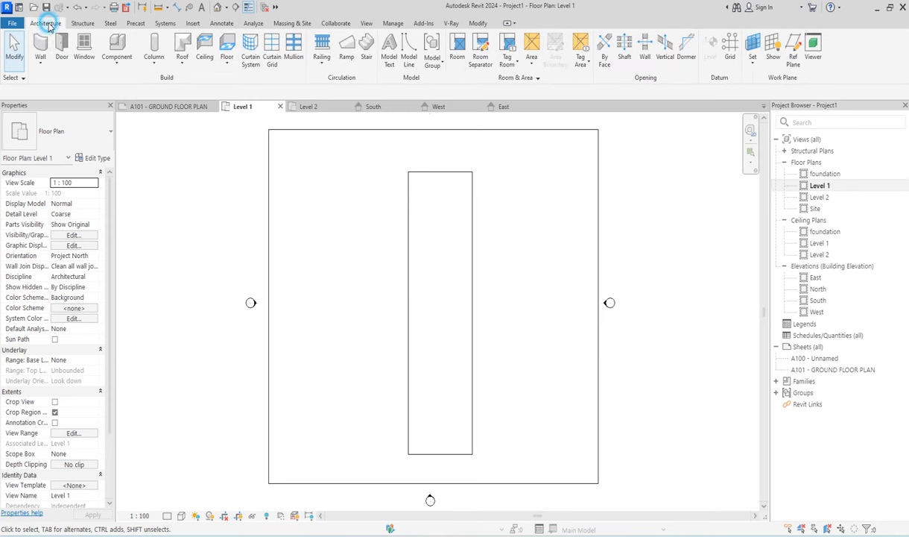
{"action": "left_click", "coordinate": [40, 49]}
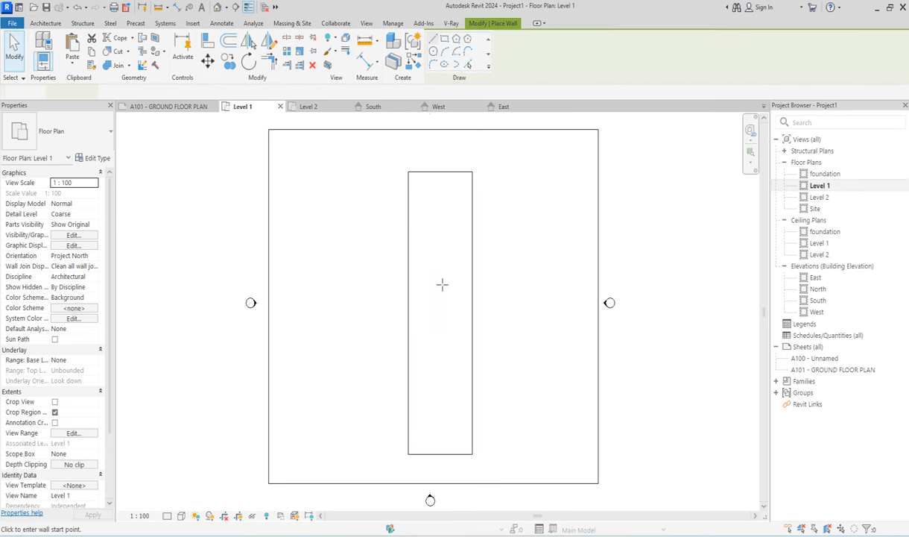
{"action": "scroll", "coordinate": [443, 284], "scroll_direction": "up", "scroll_amount": 2}
{"action": "scroll", "coordinate": [416, 337], "scroll_direction": "down", "scroll_amount": 2}
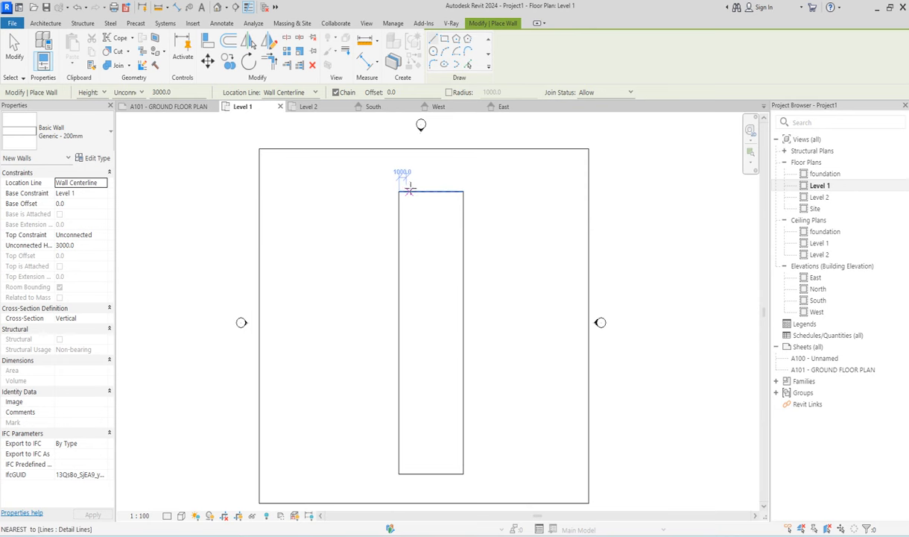
{"action": "scroll", "coordinate": [407, 194], "scroll_direction": "up", "scroll_amount": 2}
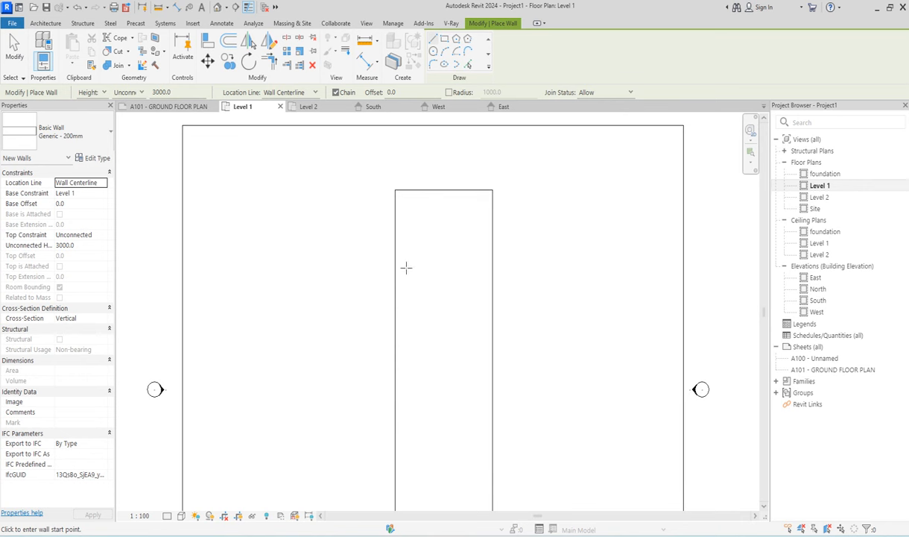
{"action": "scroll", "coordinate": [401, 252], "scroll_direction": "up", "scroll_amount": 2}
{"action": "scroll", "coordinate": [404, 272], "scroll_direction": "up", "scroll_amount": 1}
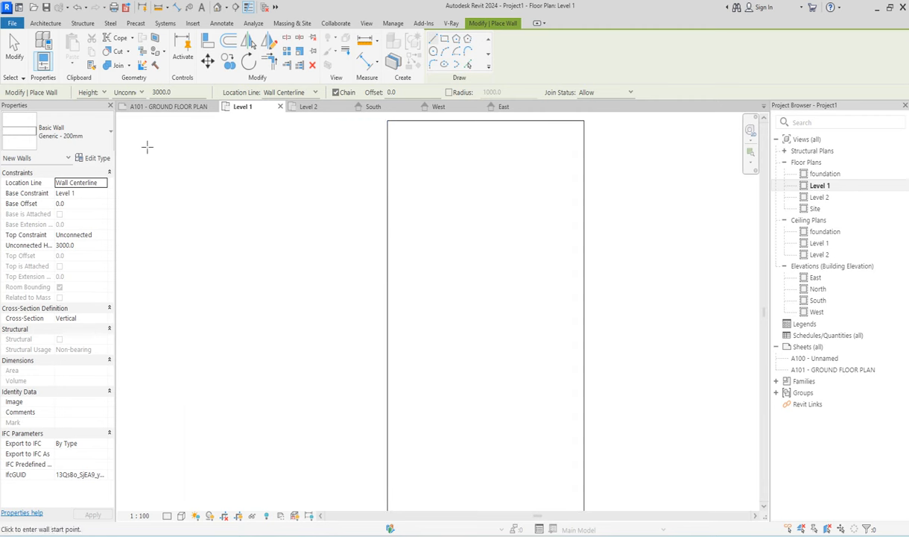
{"action": "left_click", "coordinate": [387, 237]}
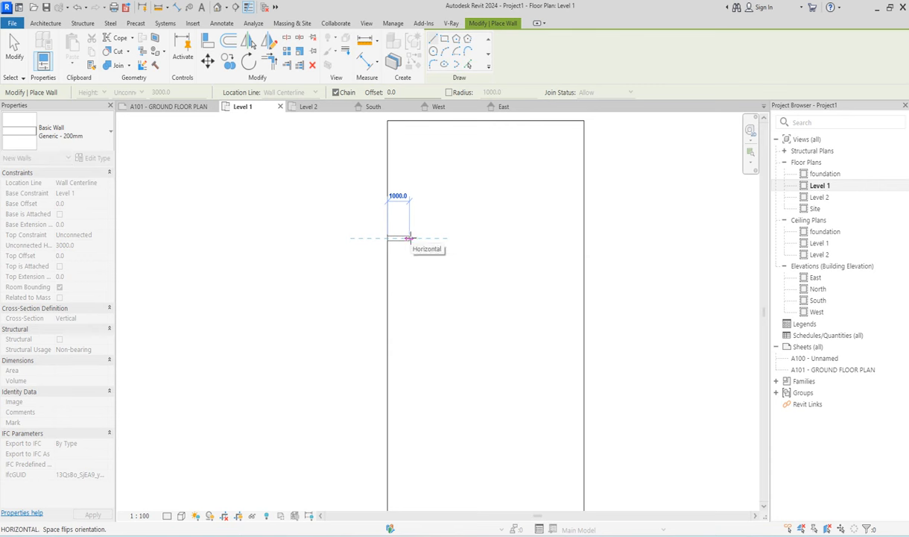
{"action": "scroll", "coordinate": [408, 239], "scroll_direction": "up", "scroll_amount": 2}
{"action": "left_click", "coordinate": [416, 238]}
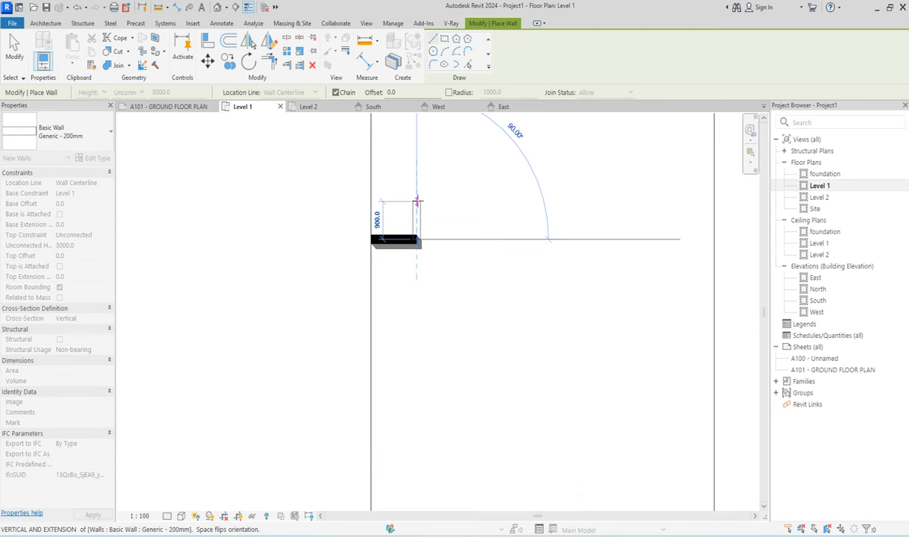
- Draw a vertical wall from the rectangle's upper line down past the inner end of the short horizontal wall
{"action": "scroll", "coordinate": [422, 242], "scroll_direction": "down", "scroll_amount": 2}
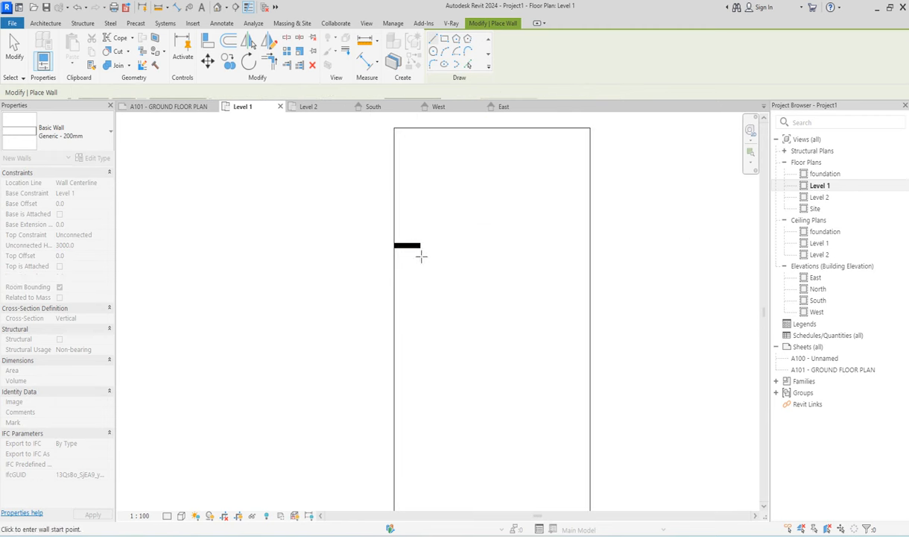
{"action": "left_click", "coordinate": [420, 128]}
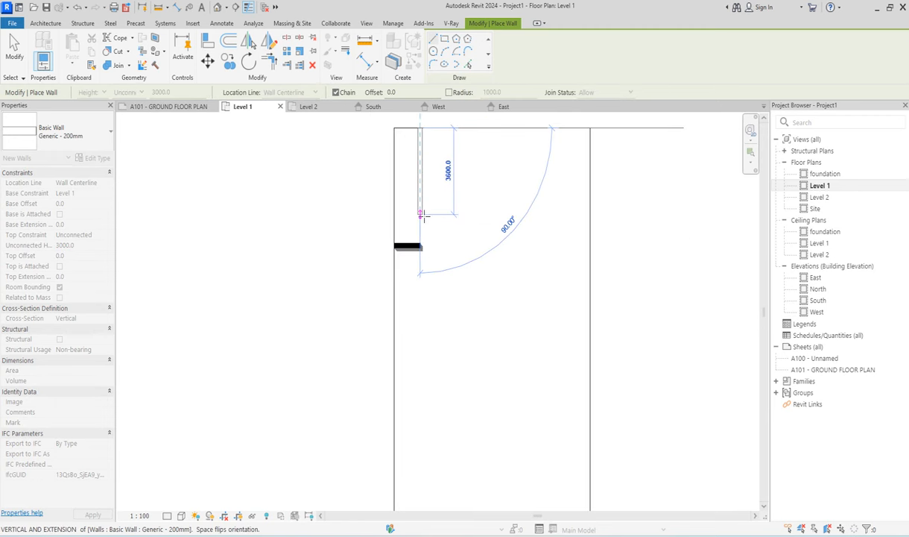
{"action": "left_click", "coordinate": [422, 274]}
{"action": "key", "text": "Escape"}
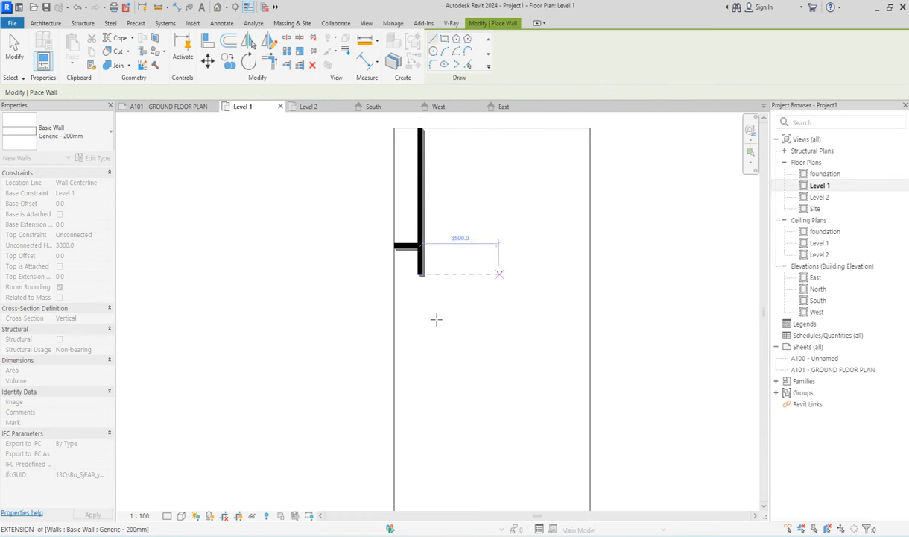
- Draw a 1200 mm horizontal wall inward from the rectangle's right line, aligned with the vertical wall's lower end
{"action": "scroll", "coordinate": [443, 295], "scroll_direction": "up", "scroll_amount": 2}
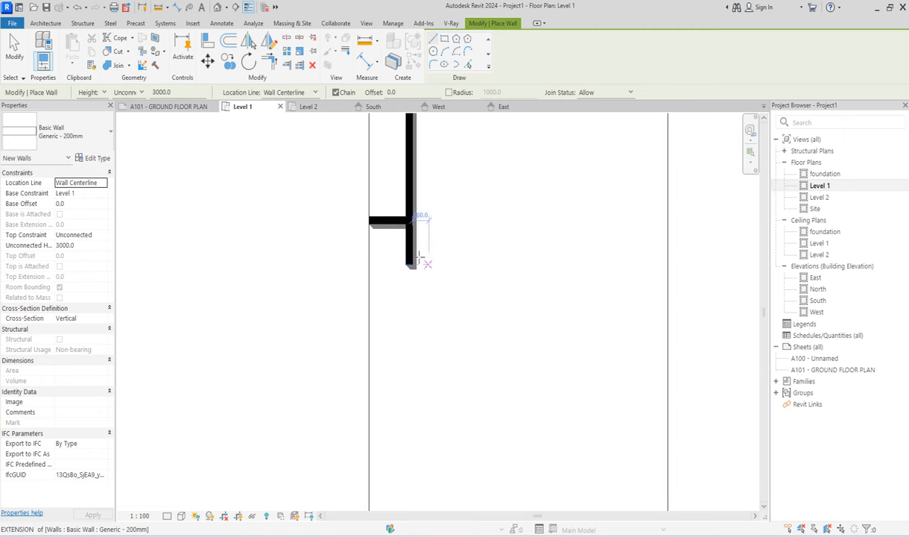
{"action": "scroll", "coordinate": [418, 262], "scroll_direction": "down", "scroll_amount": 2}
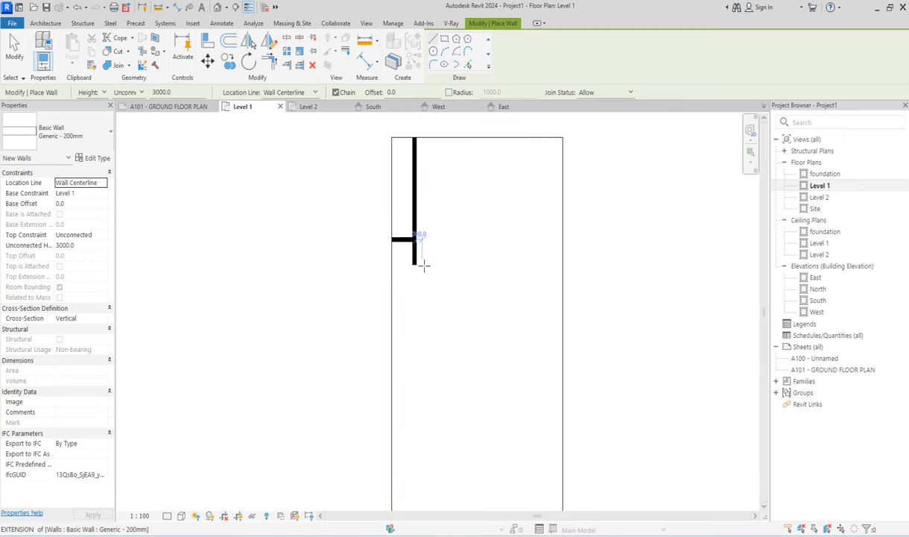
{"action": "left_click", "coordinate": [562, 259]}
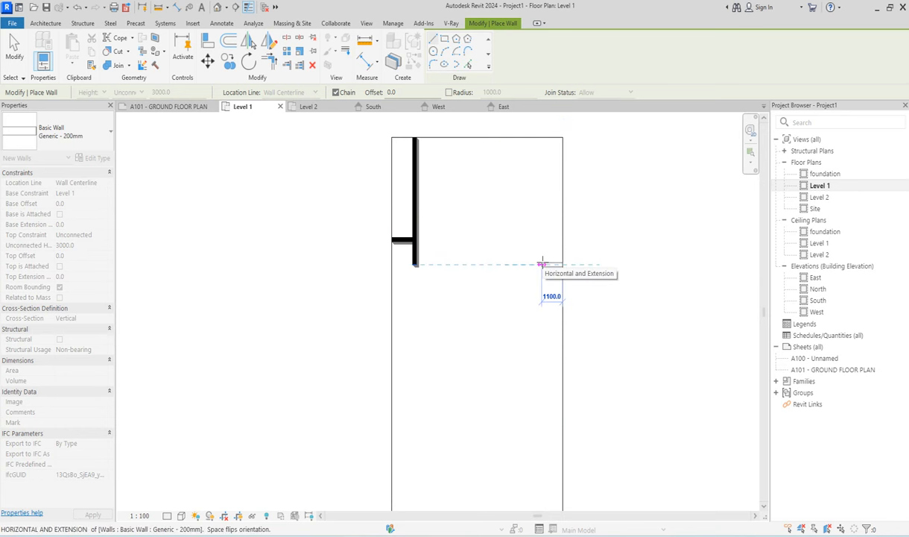
{"action": "scroll", "coordinate": [542, 263], "scroll_direction": "up", "scroll_amount": 3}
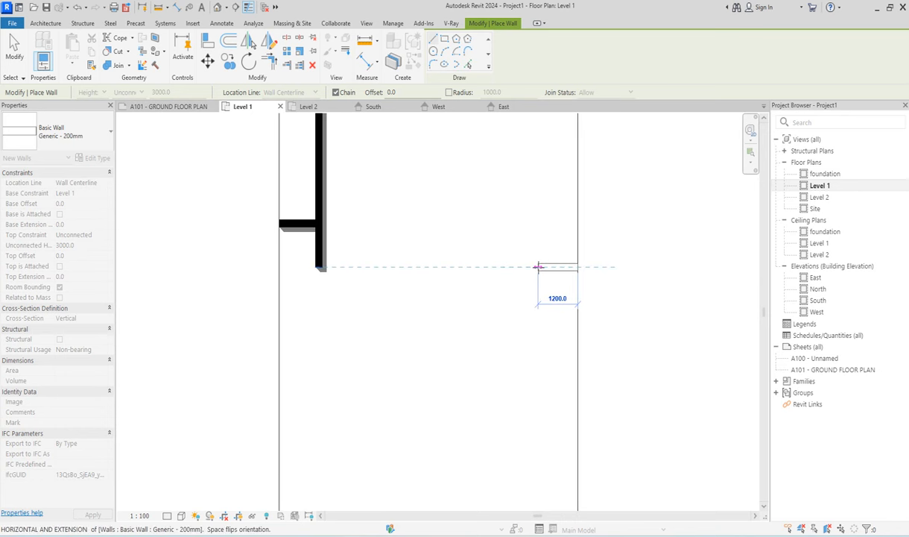
{"action": "left_click", "coordinate": [538, 267]}
{"action": "key", "text": "Escape"}
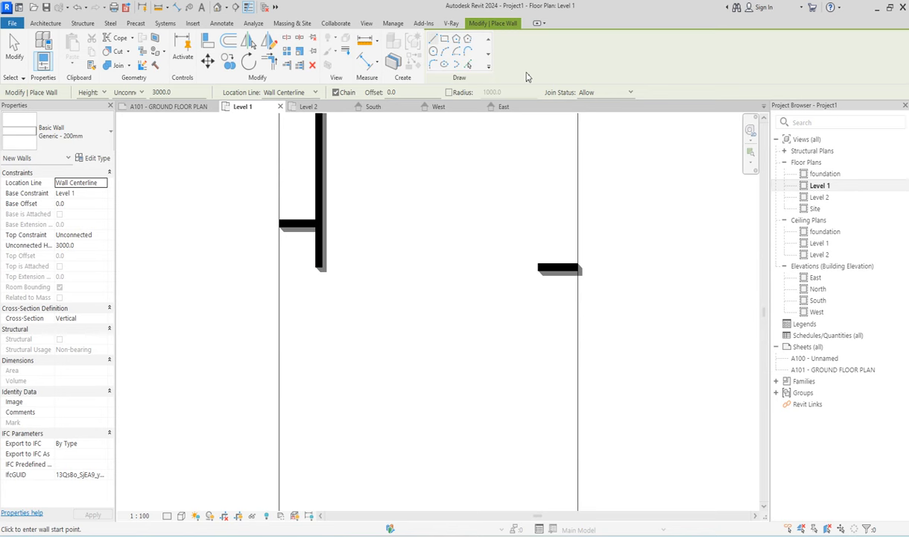
- Draw a rectangle of walls about 6600 by 14677 mm downward from the vertical wall's lower end, aligned with the right-hand wall's inner end
{"action": "left_click", "coordinate": [446, 38]}
{"action": "left_click", "coordinate": [320, 266]}
{"action": "scroll", "coordinate": [543, 346], "scroll_direction": "down", "scroll_amount": 4}
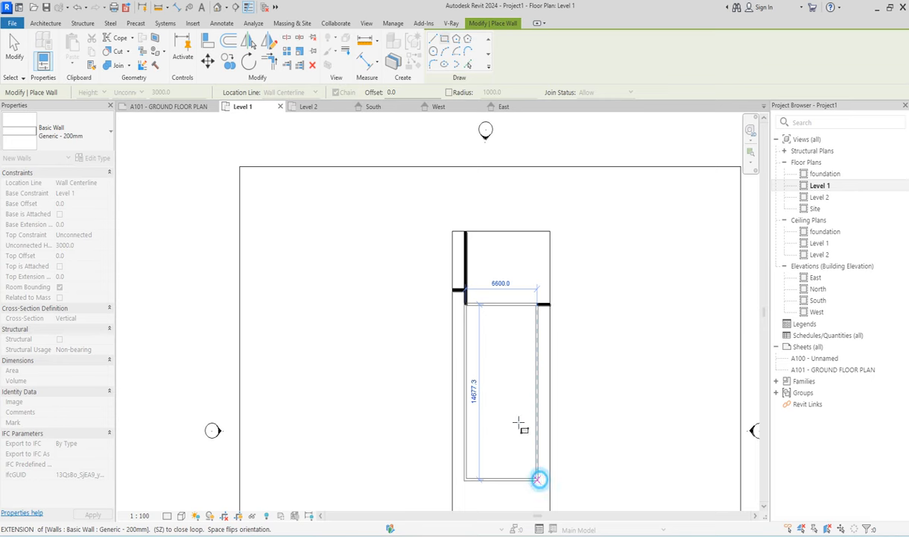
{"action": "left_click", "coordinate": [541, 483]}
{"action": "scroll", "coordinate": [505, 348], "scroll_direction": "down", "scroll_amount": 2}
{"action": "scroll", "coordinate": [505, 348], "scroll_direction": "up", "scroll_amount": 2}
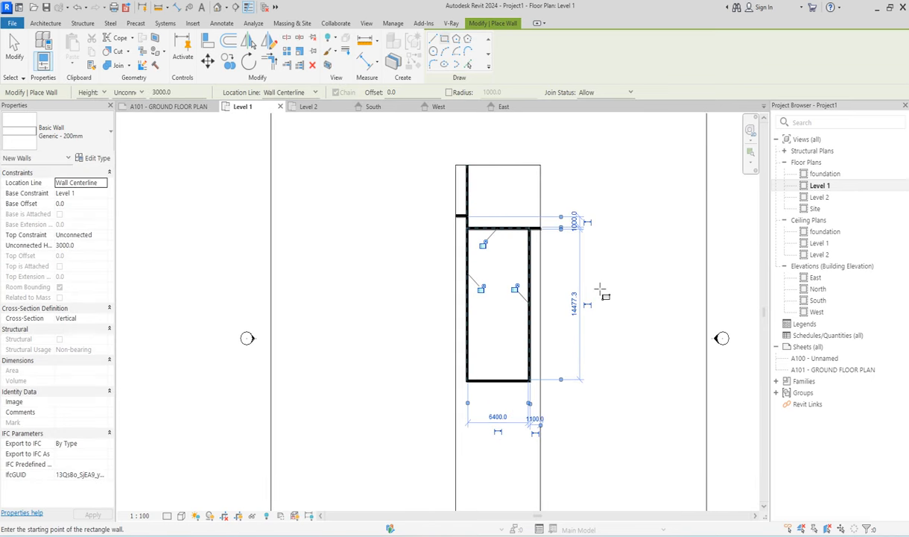
- Move the lower wall of the rectangular wall loop downward so the side walls are about 18400 mm long
{"action": "scroll", "coordinate": [481, 382], "scroll_direction": "up", "scroll_amount": 2}
{"action": "key", "text": "Escape"}
{"action": "key", "text": "Escape"}
{"action": "left_click", "coordinate": [520, 387]}
{"action": "left_click_drag", "start_coordinate": [519, 387], "coordinate": [524, 463]}
{"action": "left_click", "coordinate": [669, 327]}
{"action": "scroll", "coordinate": [538, 327], "scroll_direction": "down", "scroll_amount": 2}
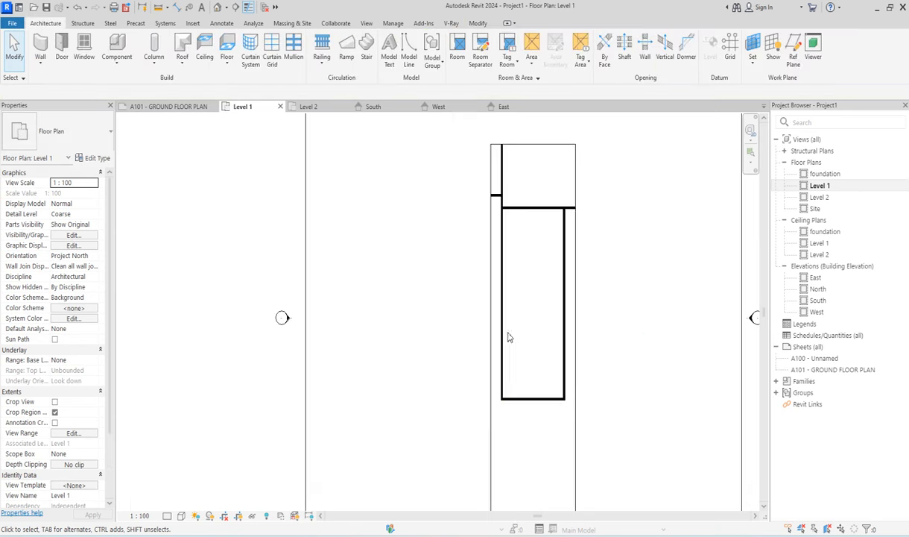
- Delete the short horizontal wall, the vertical wall above the rectangle and the wall stub at its upper-right corner
{"action": "scroll", "coordinate": [506, 214], "scroll_direction": "up", "scroll_amount": 1}
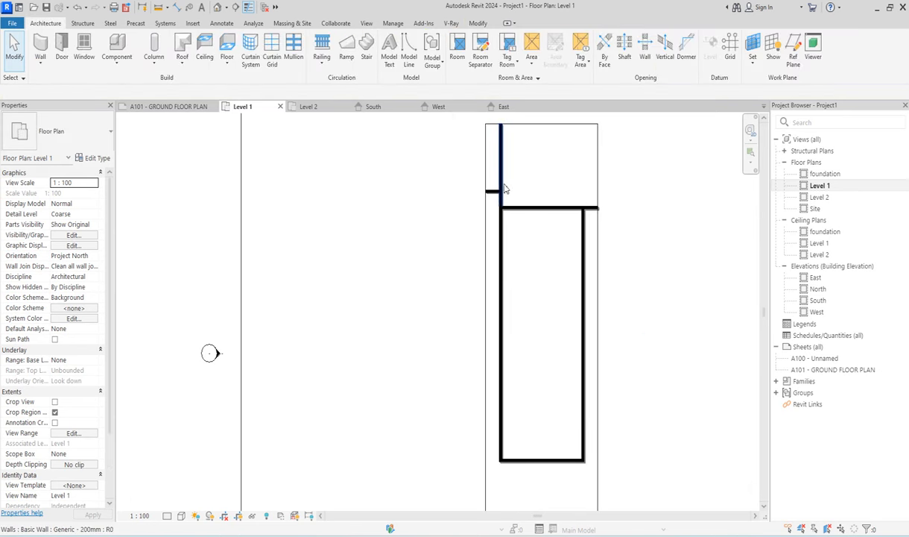
{"action": "scroll", "coordinate": [517, 197], "scroll_direction": "up", "scroll_amount": 2}
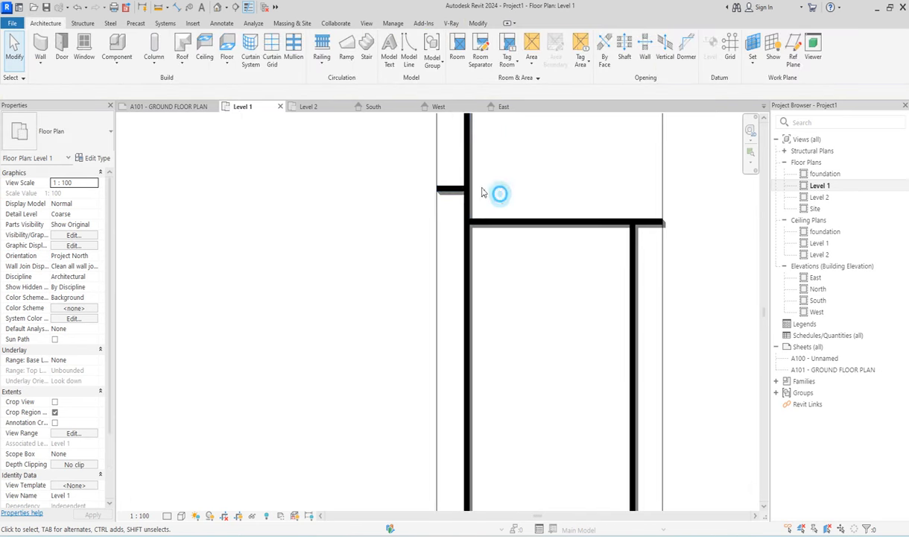
{"action": "left_click_drag", "start_coordinate": [452, 174], "coordinate": [451, 172]}
{"action": "key", "text": "Delete"}
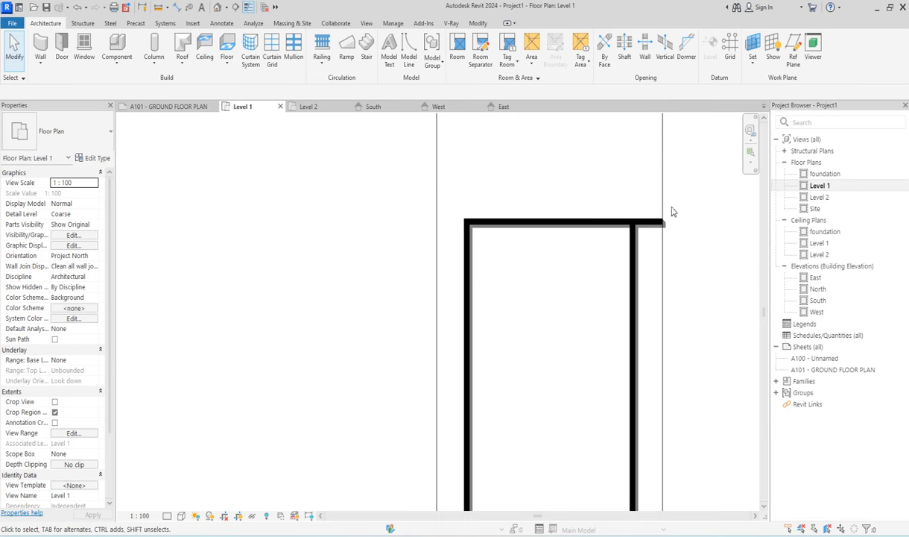
{"action": "left_click", "coordinate": [653, 226]}
{"action": "key", "text": "Delete"}
{"action": "scroll", "coordinate": [502, 262], "scroll_direction": "down", "scroll_amount": 2}
{"action": "scroll", "coordinate": [505, 413], "scroll_direction": "down", "scroll_amount": 2}
{"action": "scroll", "coordinate": [509, 392], "scroll_direction": "up", "scroll_amount": 3}
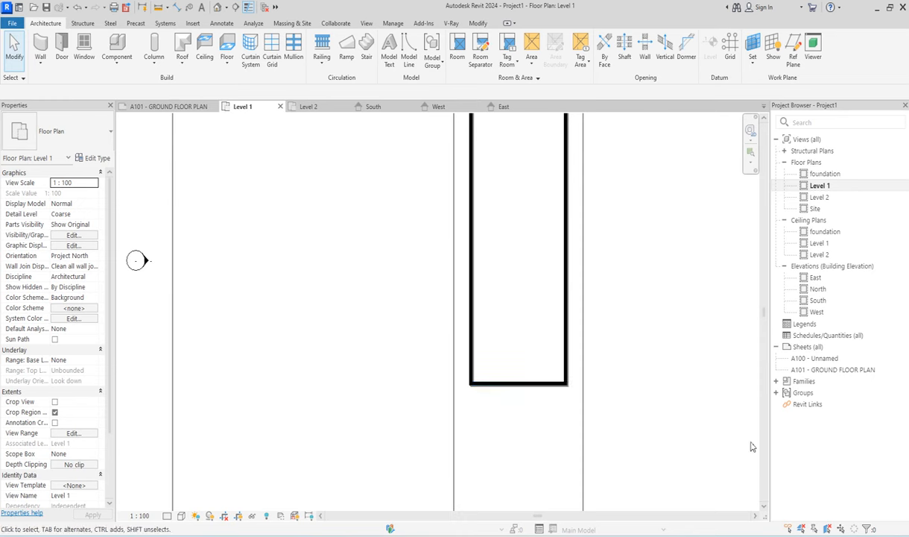
- Switch to the reference image maino.jpg, examine the house's front facade and return to the Level 1 floor plan in Revit
{"action": "left_click", "coordinate": [572, 535]}
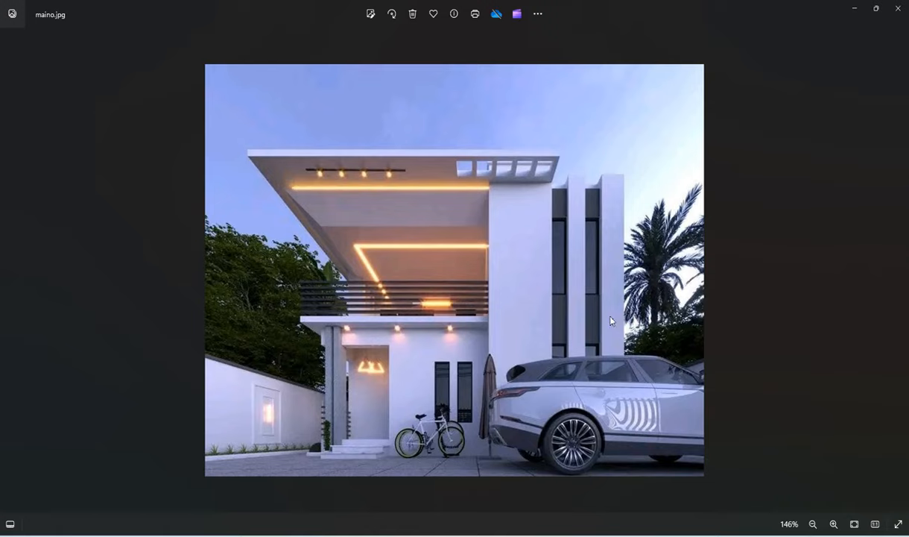
{"action": "left_click", "coordinate": [505, 535]}
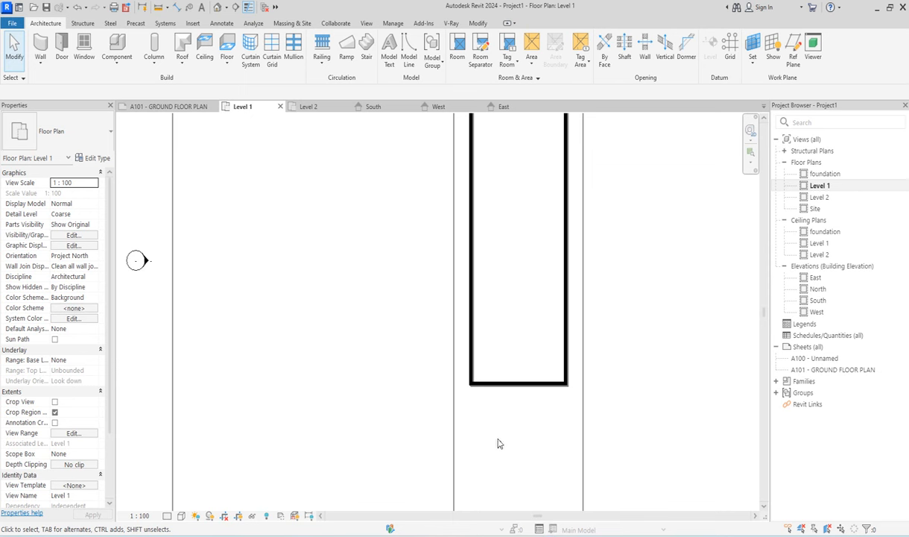
{"action": "scroll", "coordinate": [477, 380], "scroll_direction": "down", "scroll_amount": 2}
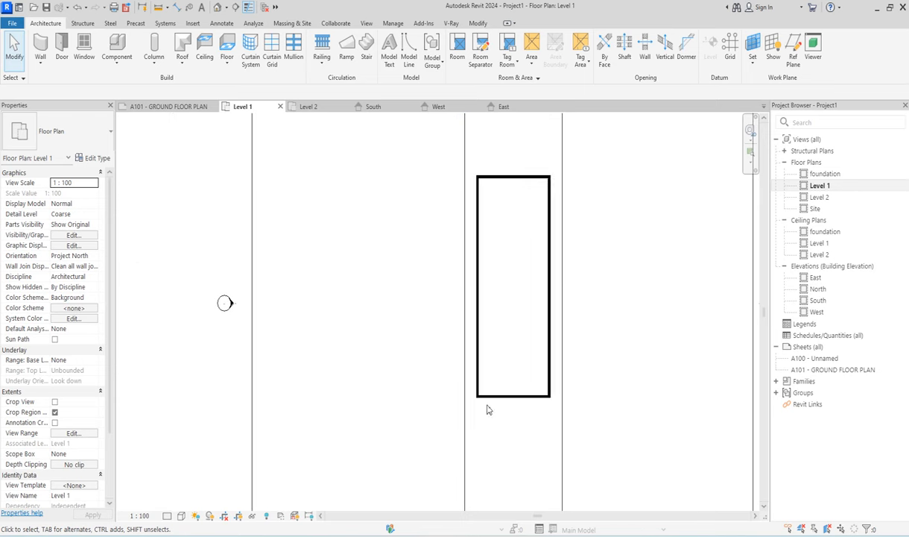
{"action": "left_click", "coordinate": [448, 535]}
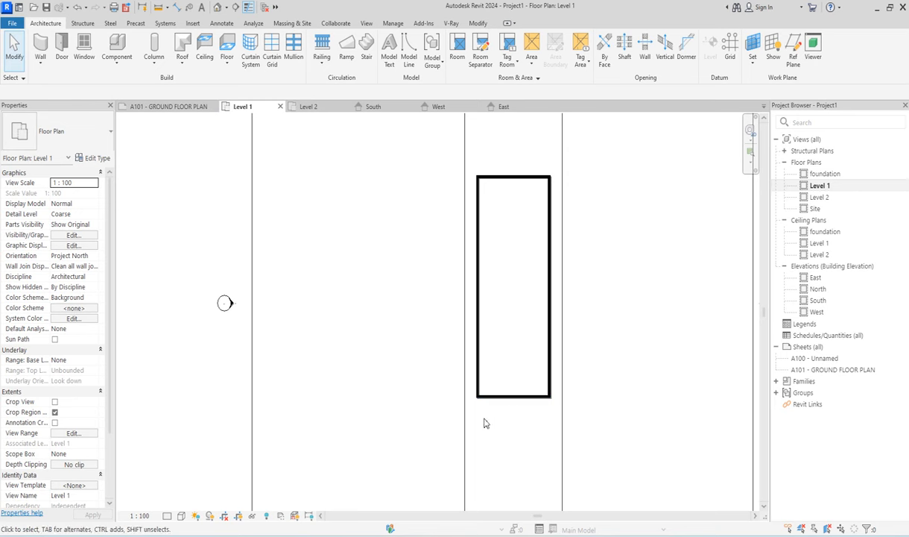
- Draw Generic - 200mm walls enclosing a small room in the rectangle's lower-left corner, about 1800 mm wide and 1400 mm deep inside
{"action": "left_click", "coordinate": [478, 352]}
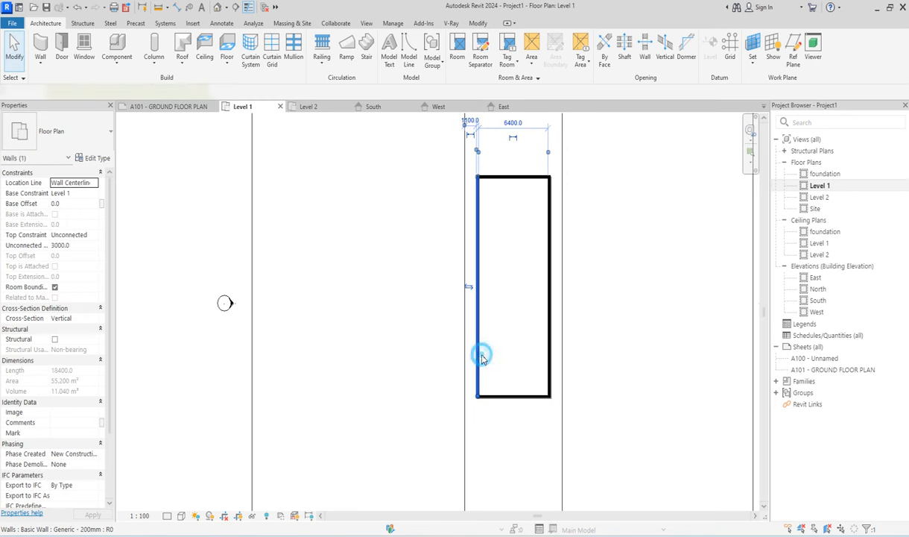
{"action": "left_click", "coordinate": [394, 59]}
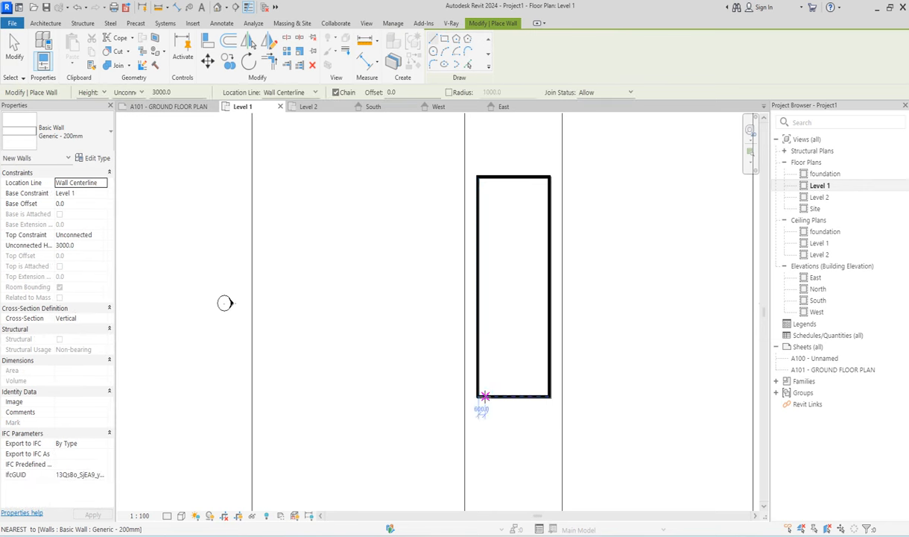
{"action": "scroll", "coordinate": [494, 397], "scroll_direction": "up", "scroll_amount": 3}
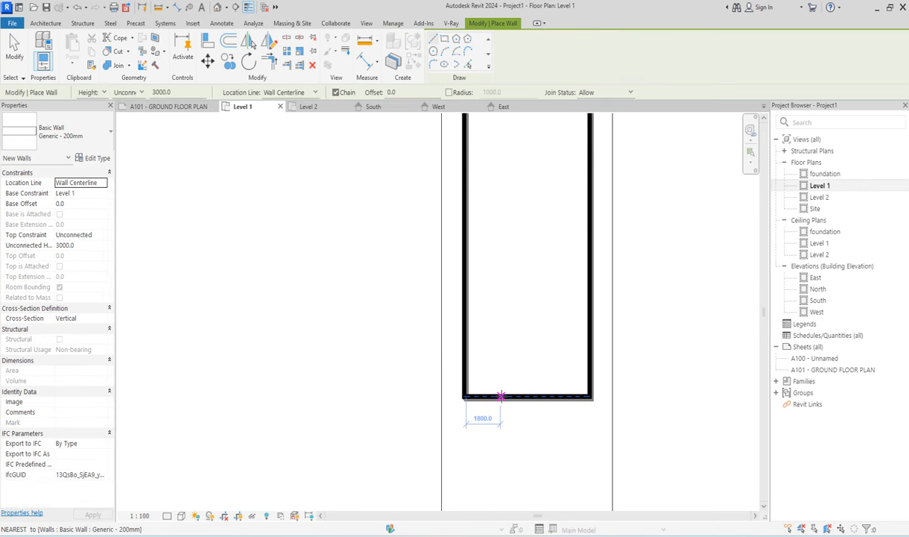
{"action": "left_click", "coordinate": [501, 396]}
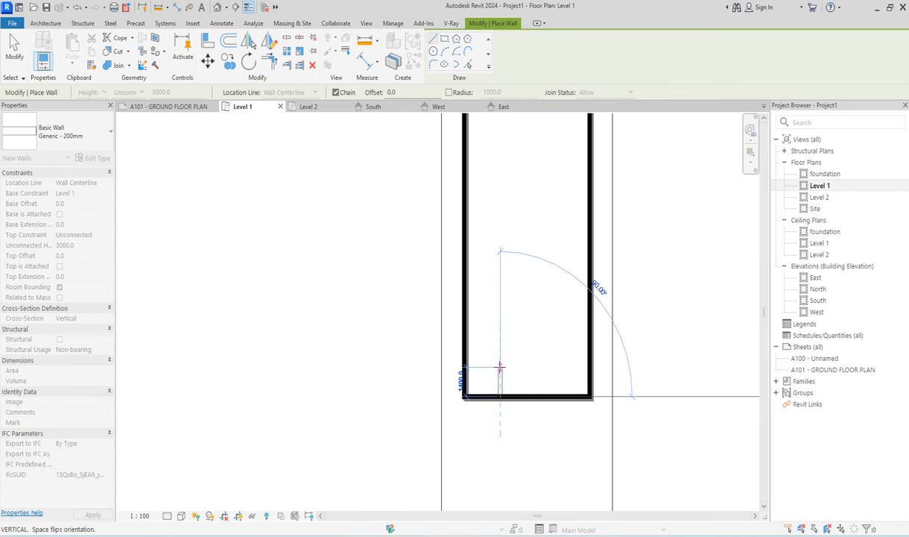
{"action": "left_click", "coordinate": [500, 363]}
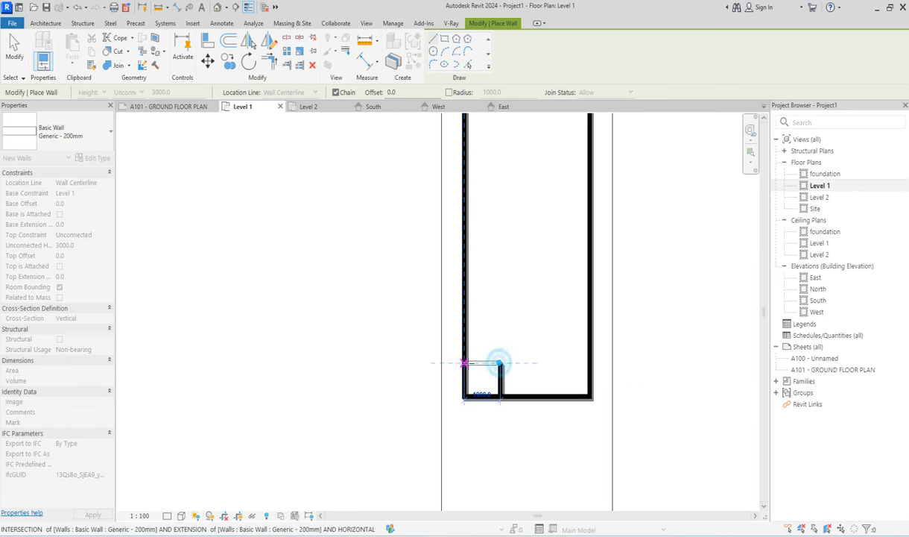
{"action": "left_click", "coordinate": [464, 363]}
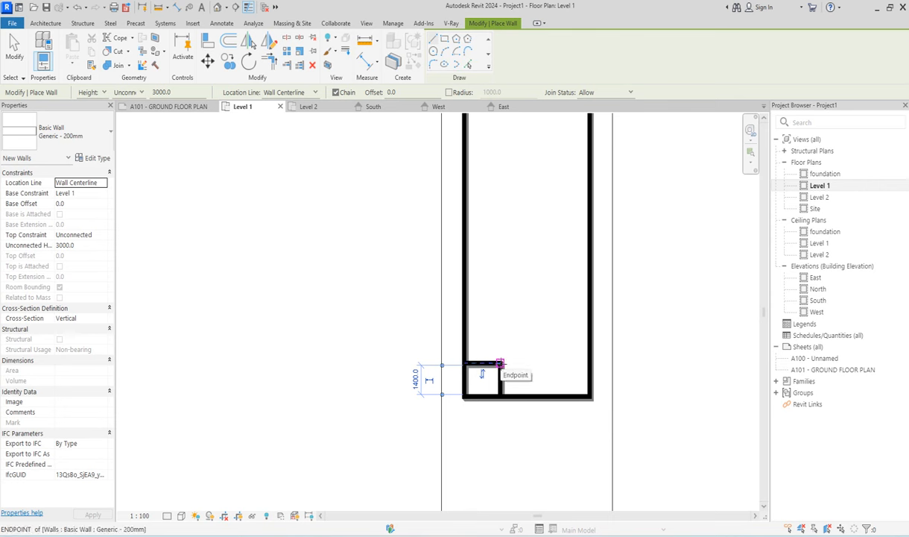
{"action": "left_click", "coordinate": [500, 363]}
{"action": "left_click", "coordinate": [500, 397]}
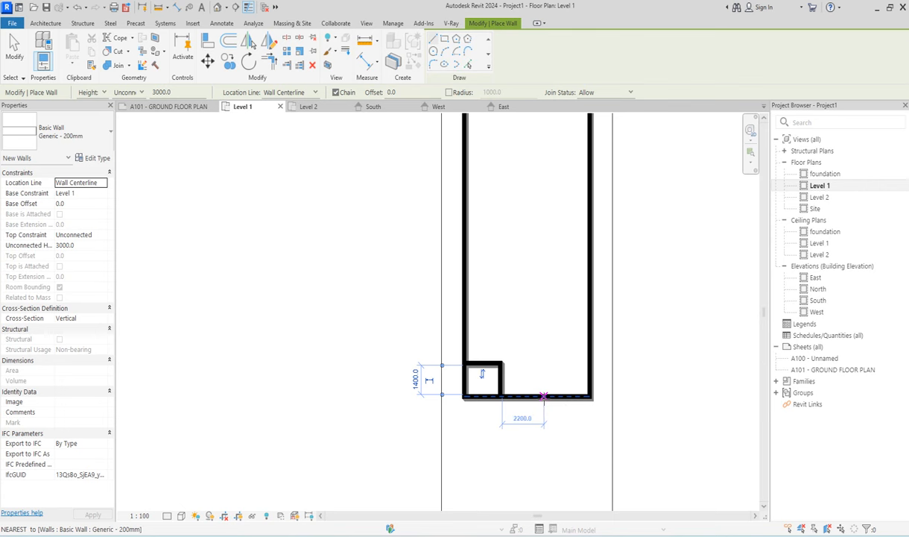
- Draw a wall about 700 mm down from the lower wall, continuing horizontally to line up with the right-hand wall
{"action": "left_click", "coordinate": [541, 398]}
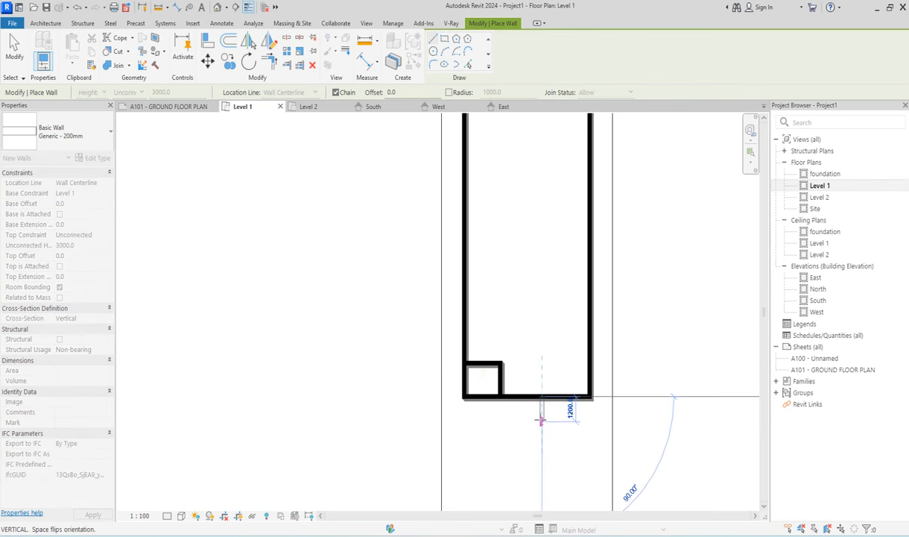
{"action": "left_click", "coordinate": [542, 410]}
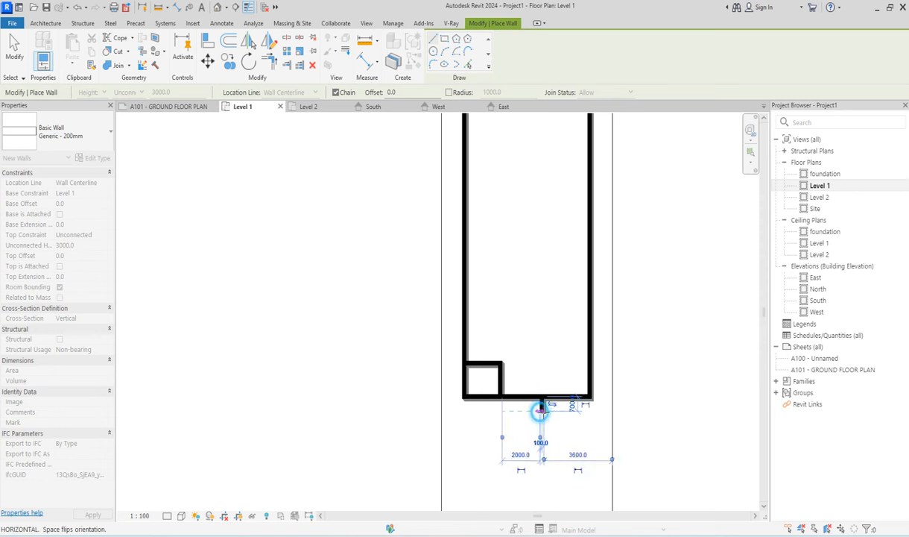
{"action": "left_click", "coordinate": [591, 410]}
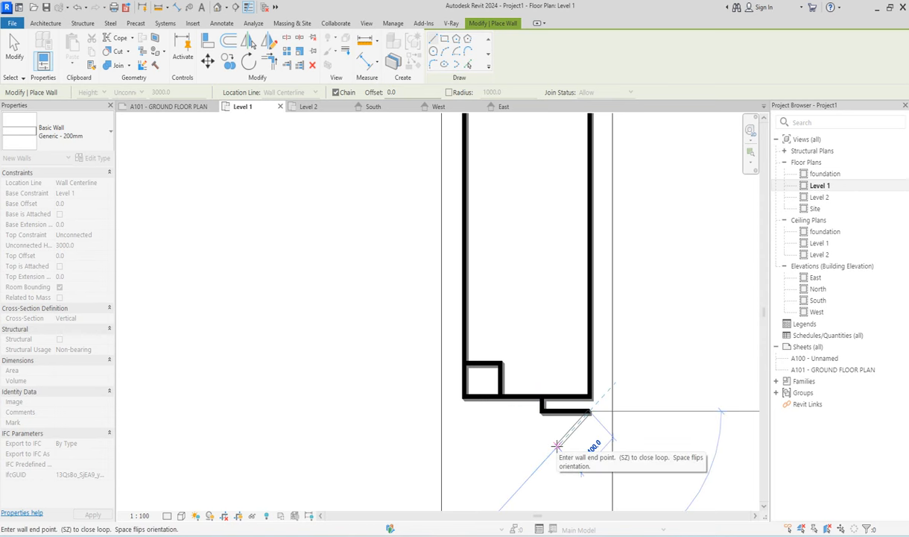
{"action": "key", "text": "Escape"}
{"action": "key", "text": "Escape"}
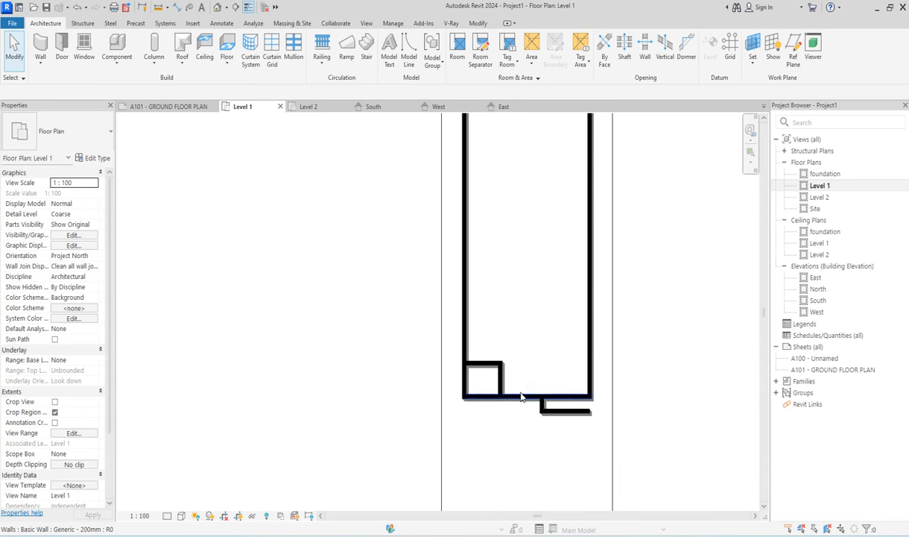
- Turn off shadows in the Level 1 view
{"action": "scroll", "coordinate": [513, 400], "scroll_direction": "up", "scroll_amount": 2}
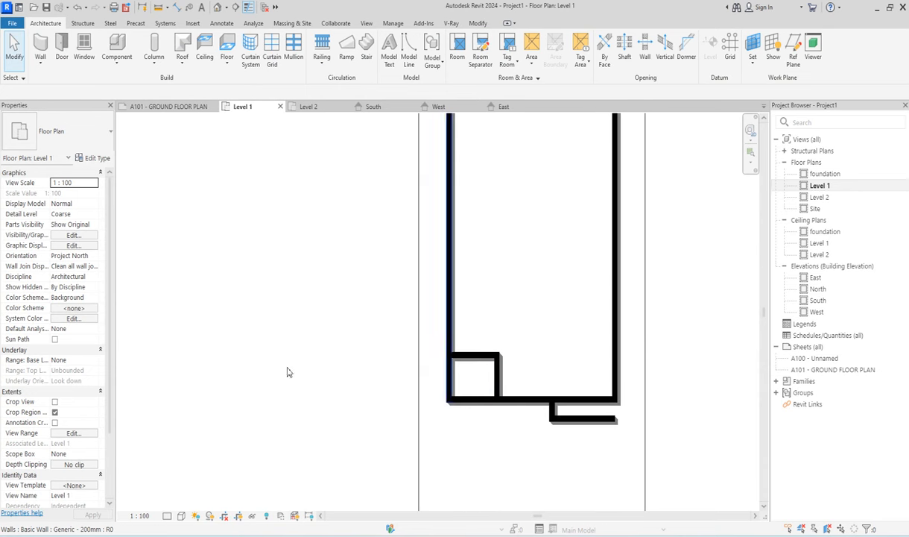
{"action": "left_click", "coordinate": [196, 515]}
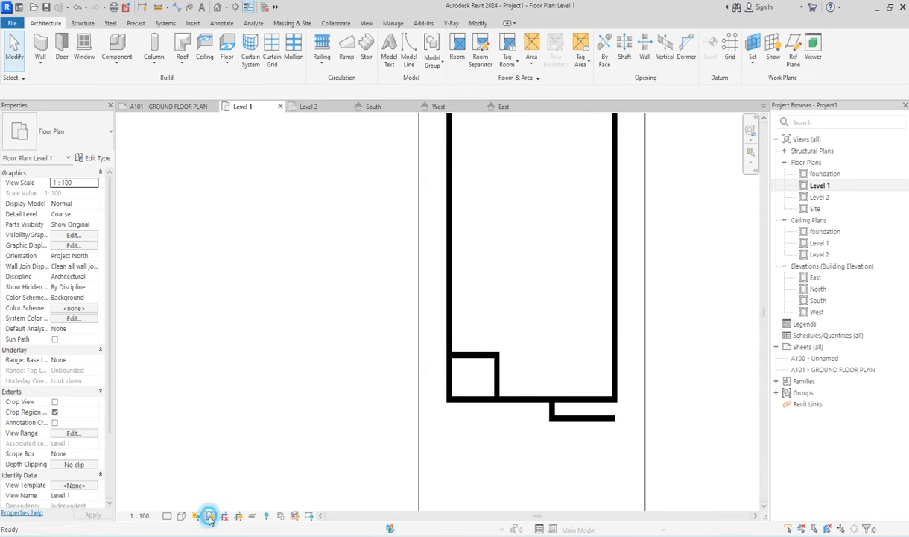
{"action": "scroll", "coordinate": [498, 385], "scroll_direction": "up", "scroll_amount": 2}
- Dimension the corner room's clear width and the distance from its right wall to the short wall below
{"action": "left_click", "coordinate": [497, 383]}
{"action": "left_click", "coordinate": [365, 62]}
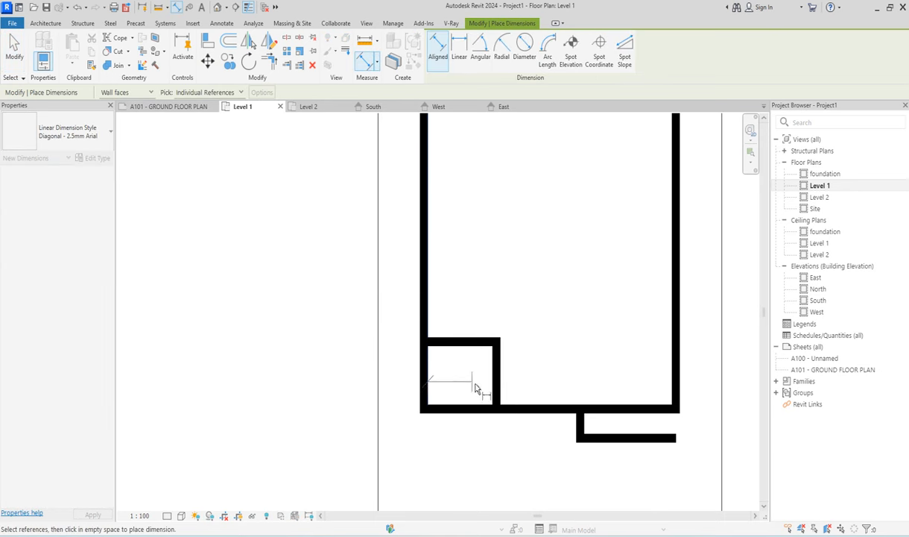
{"action": "left_click", "coordinate": [495, 387]}
{"action": "left_click", "coordinate": [463, 380]}
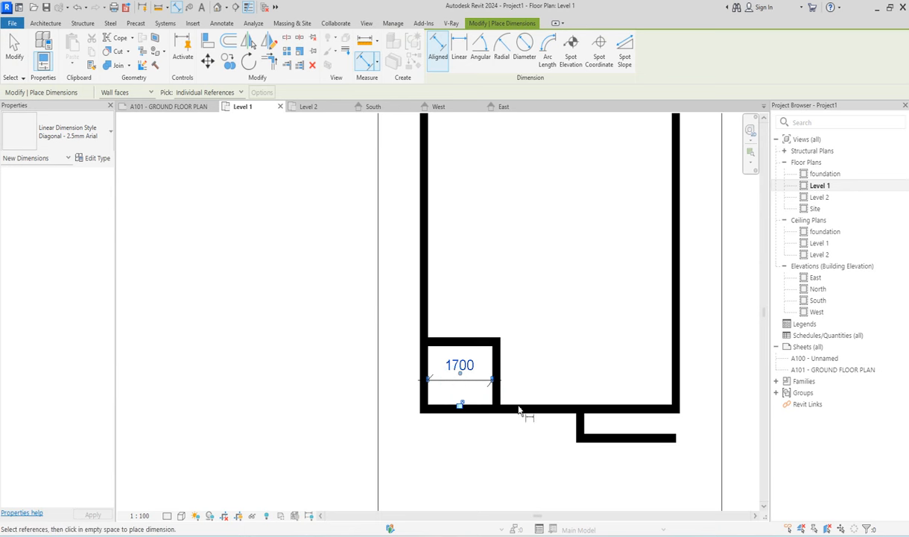
{"action": "left_click", "coordinate": [577, 425]}
{"action": "left_click", "coordinate": [501, 367]}
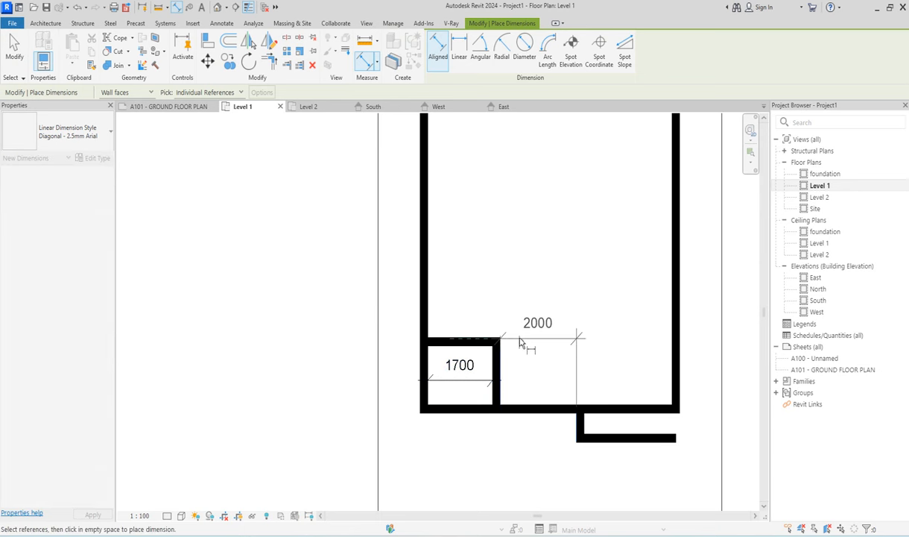
{"action": "left_click", "coordinate": [519, 372]}
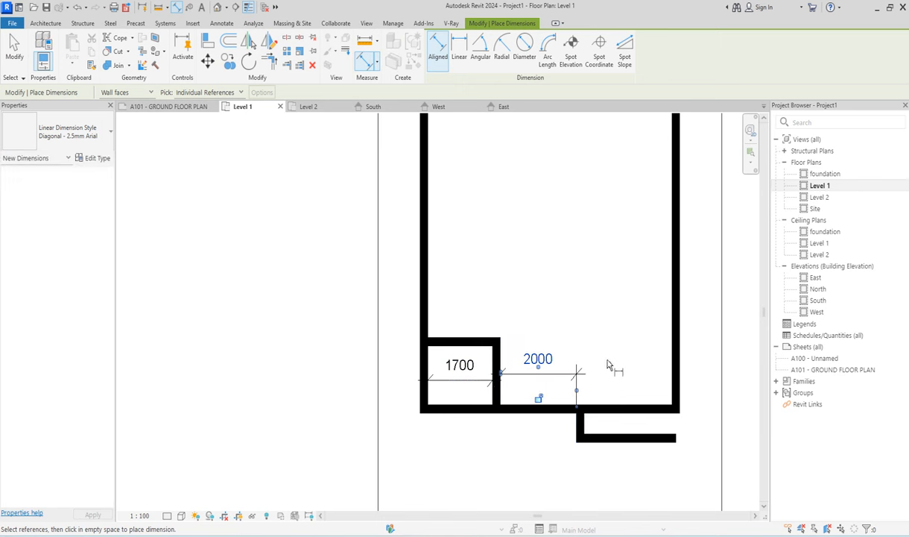
- Add an aligned dimension from the short lower wall's right face to the right-hand wall's inner face
{"action": "left_click", "coordinate": [584, 419]}
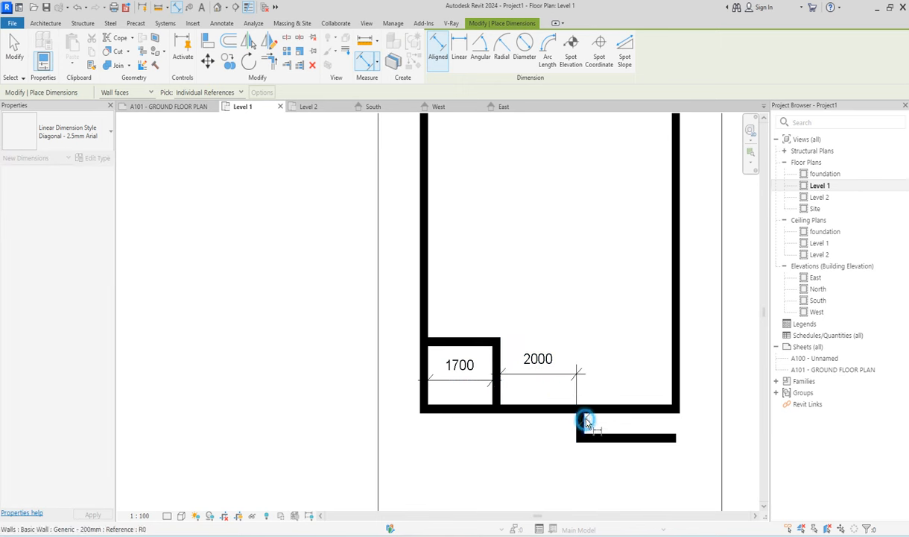
{"action": "left_click", "coordinate": [674, 370]}
{"action": "left_click", "coordinate": [642, 371]}
{"action": "right_click", "coordinate": [579, 230]}
{"action": "left_click", "coordinate": [605, 241]}
{"action": "right_click", "coordinate": [533, 209]}
{"action": "left_click", "coordinate": [561, 217]}
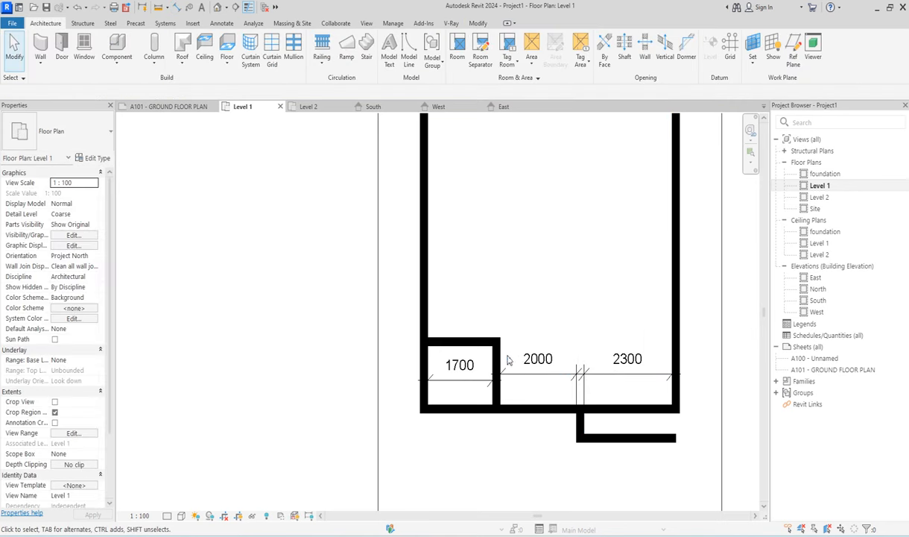
- Set the corner room's clear width to 1400 mm by moving its right wall
{"action": "left_click", "coordinate": [492, 359]}
{"action": "left_click", "coordinate": [454, 370]}
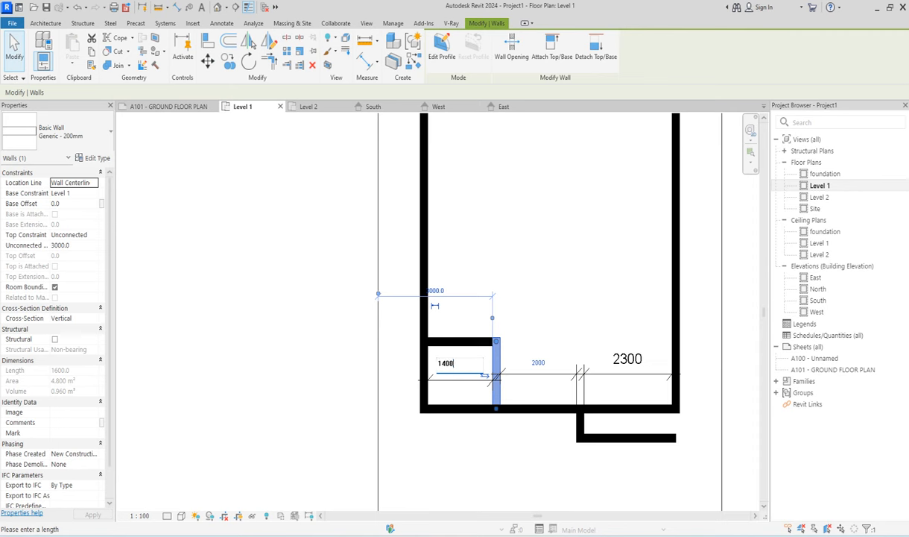
{"action": "type", "text": "1400"}
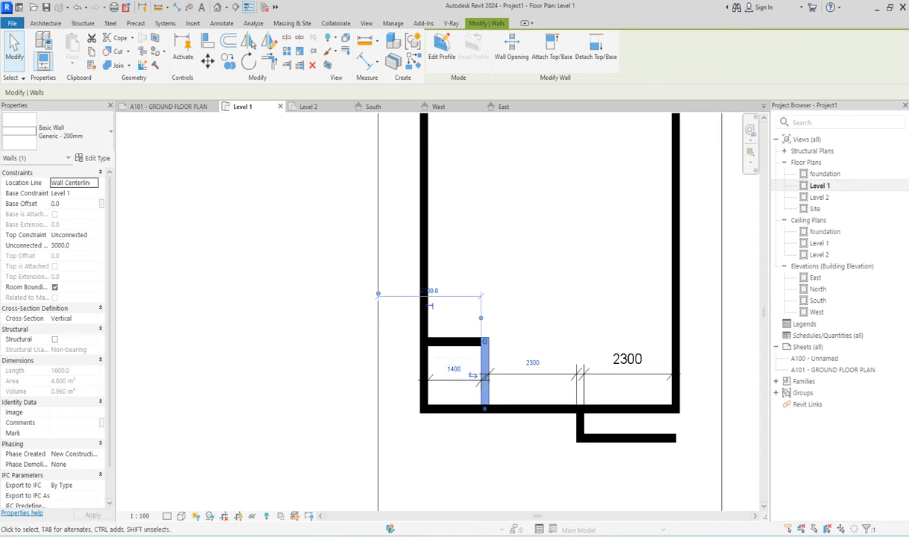
{"action": "left_click", "coordinate": [590, 501]}
- Set the distance between the corner room and the short lower wall to 1800 mm by moving the short wall
{"action": "left_click", "coordinate": [581, 426]}
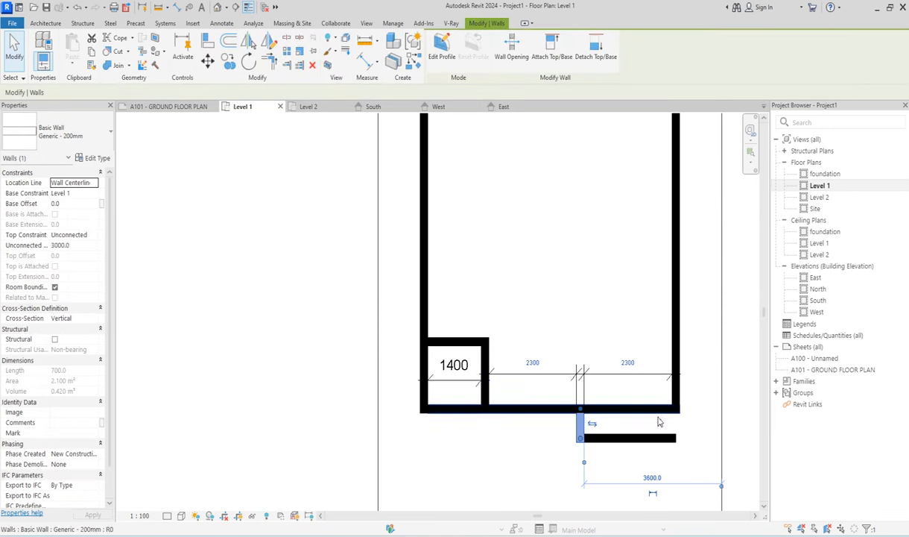
{"action": "left_click", "coordinate": [532, 363]}
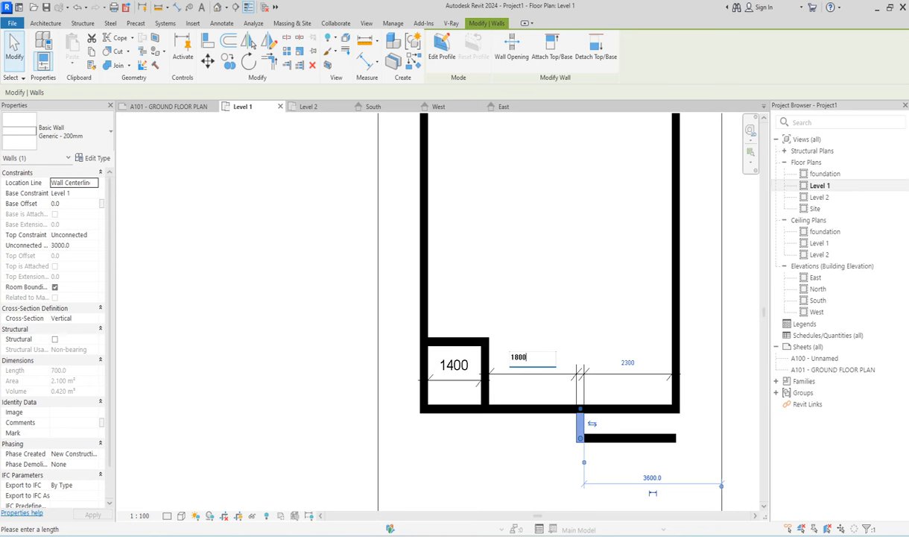
{"action": "key", "text": "Return"}
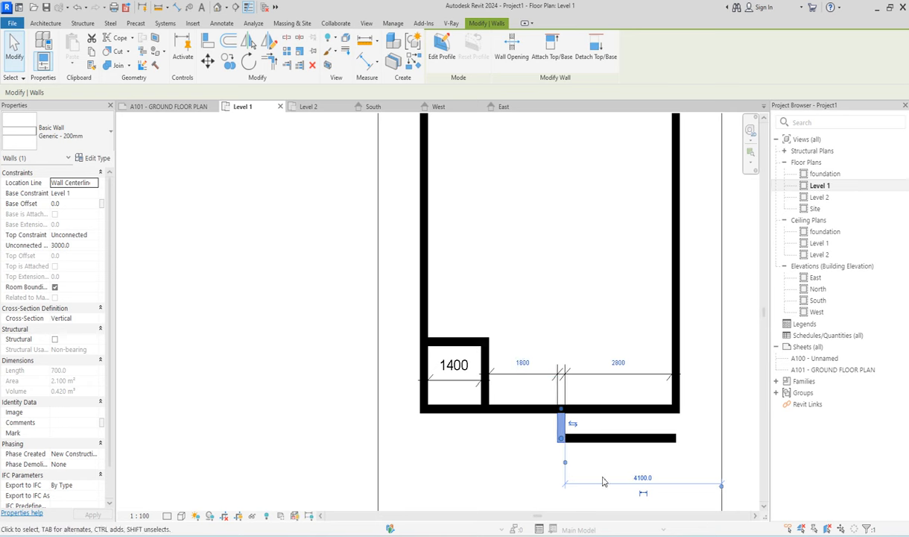
{"action": "left_click", "coordinate": [641, 303]}
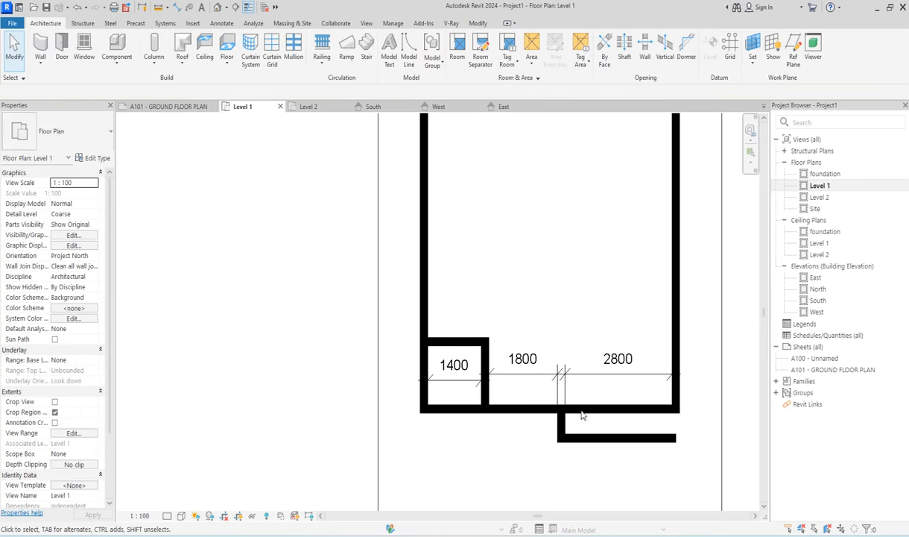
- Extend the short vertical wall upward through the lower wall into the rectangle, to about 3500 mm long
{"action": "left_click", "coordinate": [561, 427]}
{"action": "left_click_drag", "start_coordinate": [564, 412], "coordinate": [593, 302]}
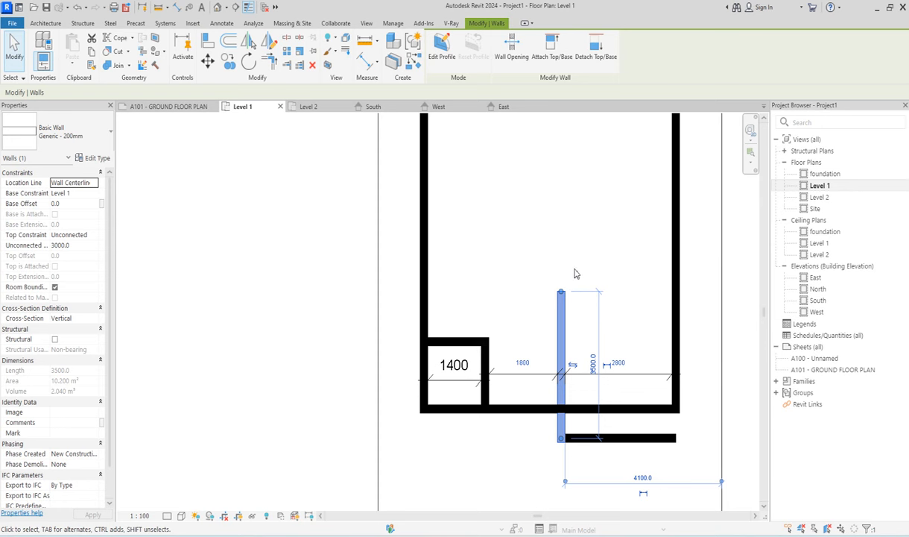
- Draw a wall from the vertical partition's upper end to the left exterior wall, and another from the corner room's upper-right corner up to it
{"action": "left_click", "coordinate": [400, 63]}
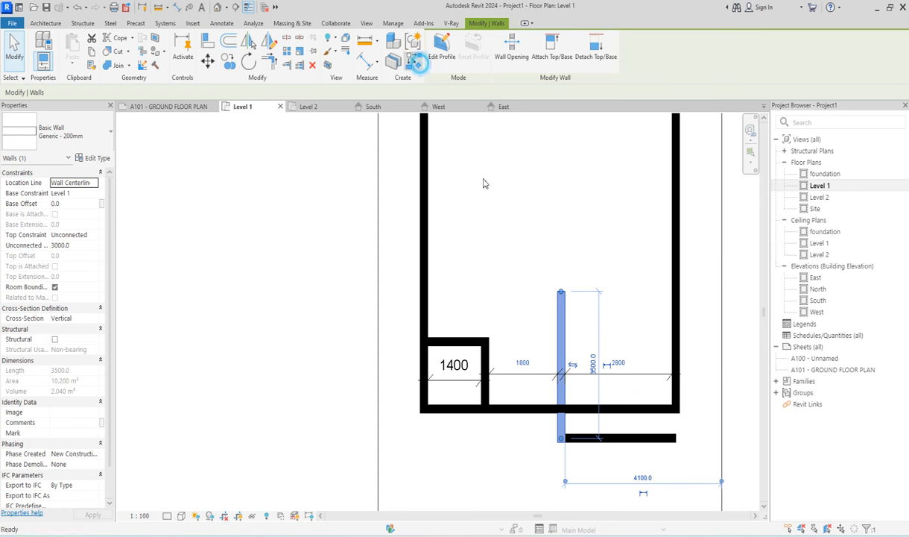
{"action": "left_click", "coordinate": [560, 290]}
{"action": "left_click", "coordinate": [427, 289]}
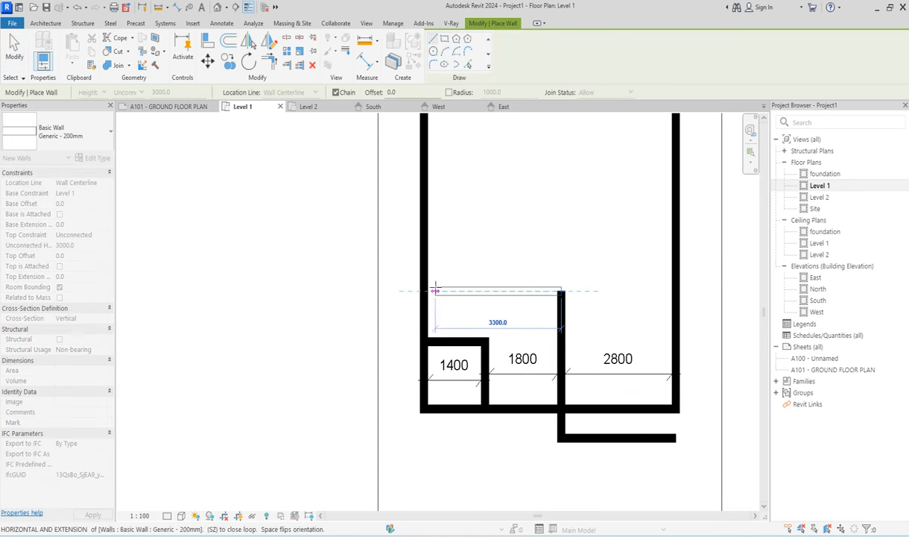
{"action": "left_click", "coordinate": [487, 340]}
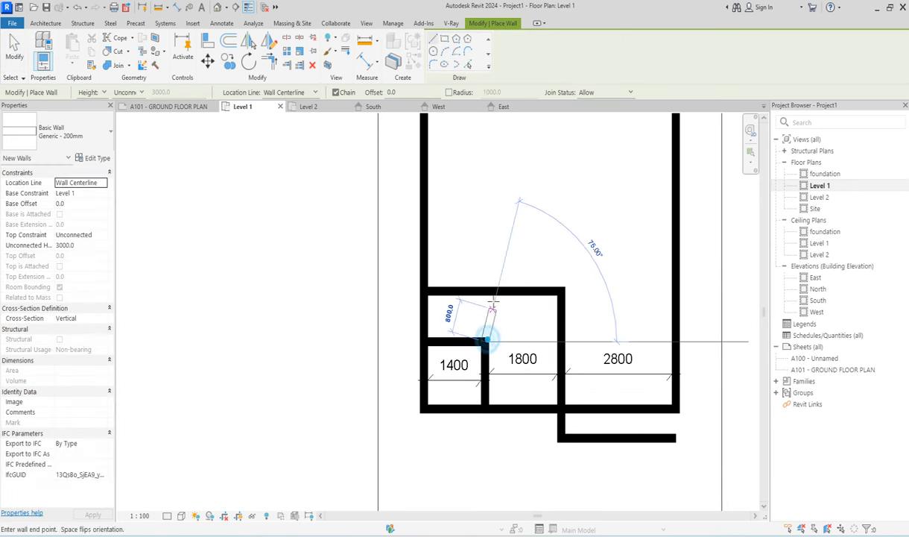
{"action": "left_click", "coordinate": [488, 287]}
{"action": "key", "text": "Escape"}
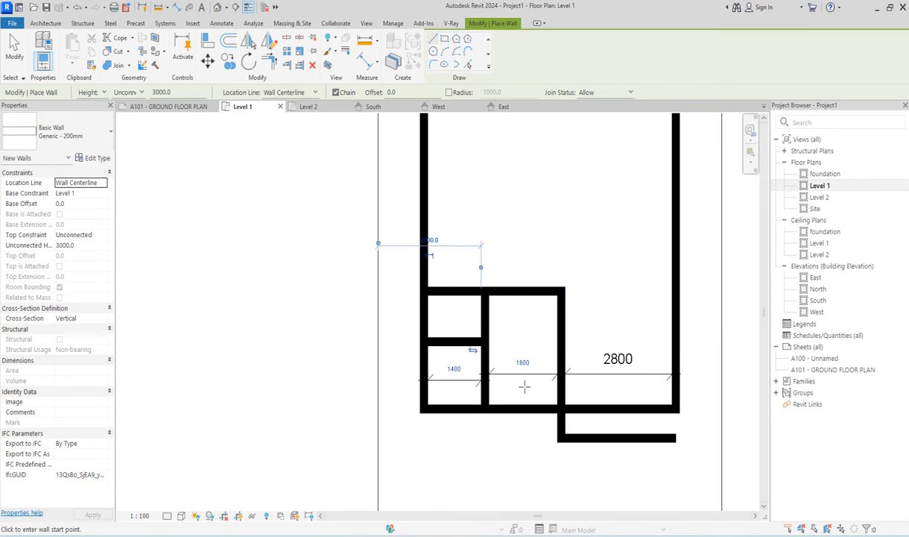
- Continue the new horizontal wall from the partition's upper corner to the right exterior wall, about 2900 mm long
{"action": "scroll", "coordinate": [521, 383], "scroll_direction": "up", "scroll_amount": 1}
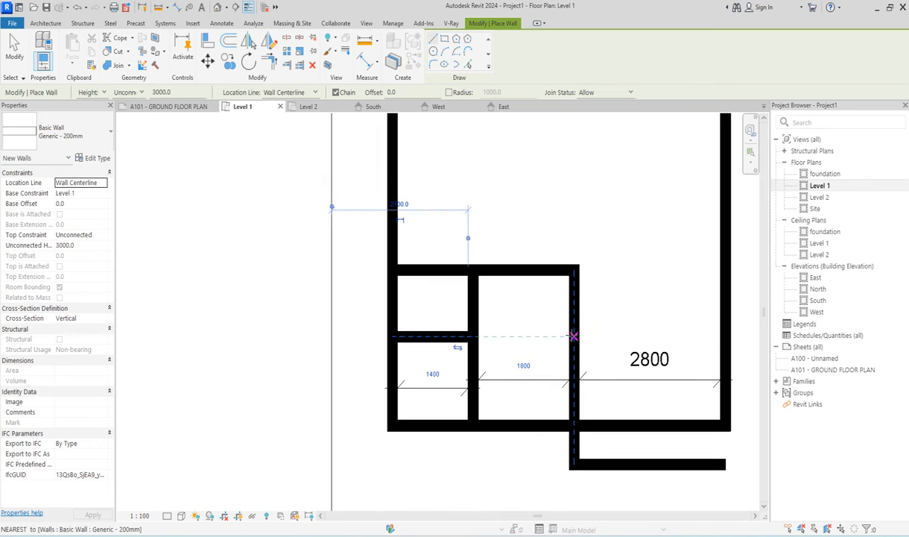
{"action": "left_click", "coordinate": [575, 269]}
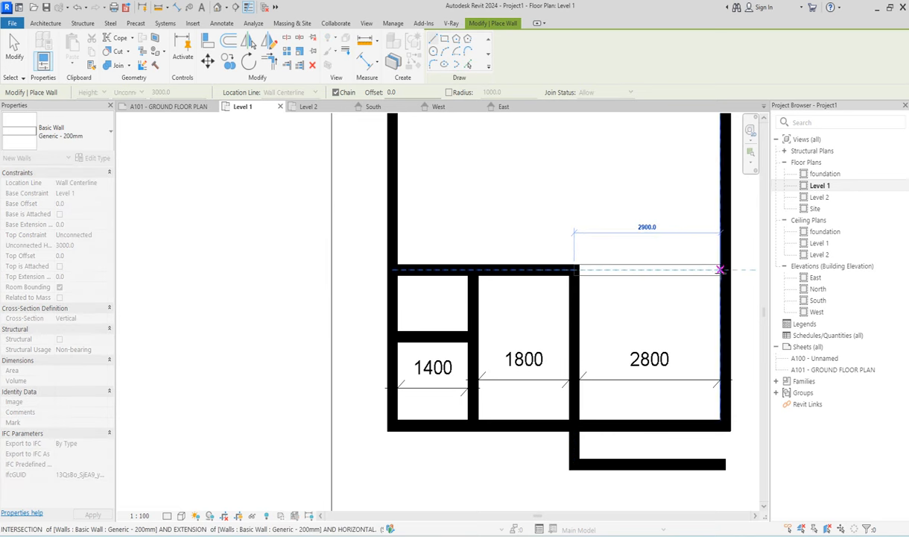
{"action": "left_click", "coordinate": [719, 270]}
{"action": "key", "text": "Escape"}
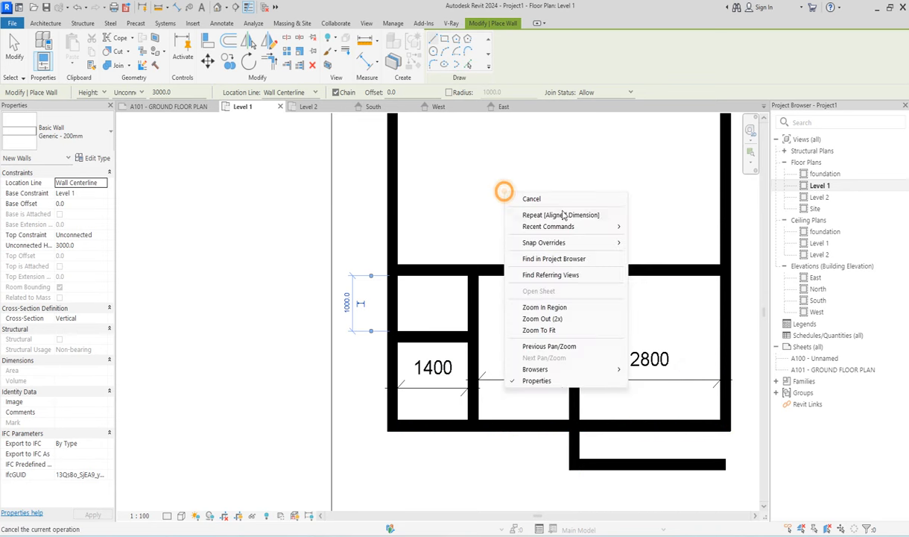
{"action": "right_click", "coordinate": [504, 191]}
{"action": "left_click", "coordinate": [555, 197]}
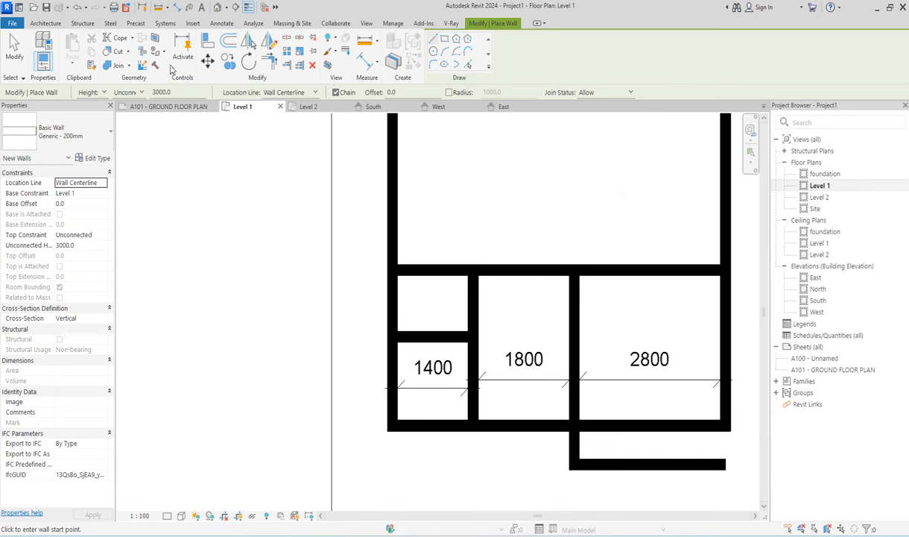
- Trim the left exterior wall to the corner room's upper wall, and the lower wall to the room's right wall, opening the corner
{"action": "left_click", "coordinate": [273, 66]}
{"action": "left_click", "coordinate": [392, 317]}
{"action": "left_click", "coordinate": [410, 336]}
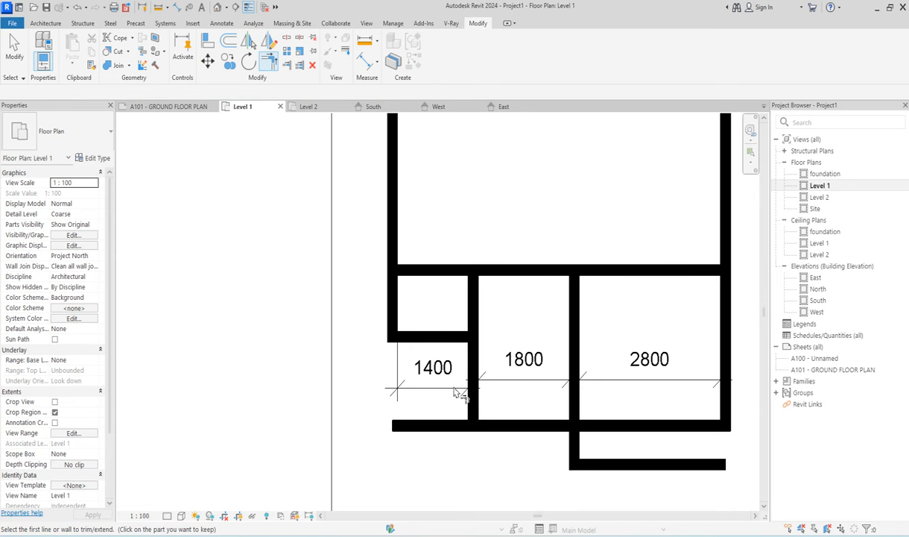
{"action": "left_click", "coordinate": [474, 412]}
{"action": "left_click", "coordinate": [487, 425]}
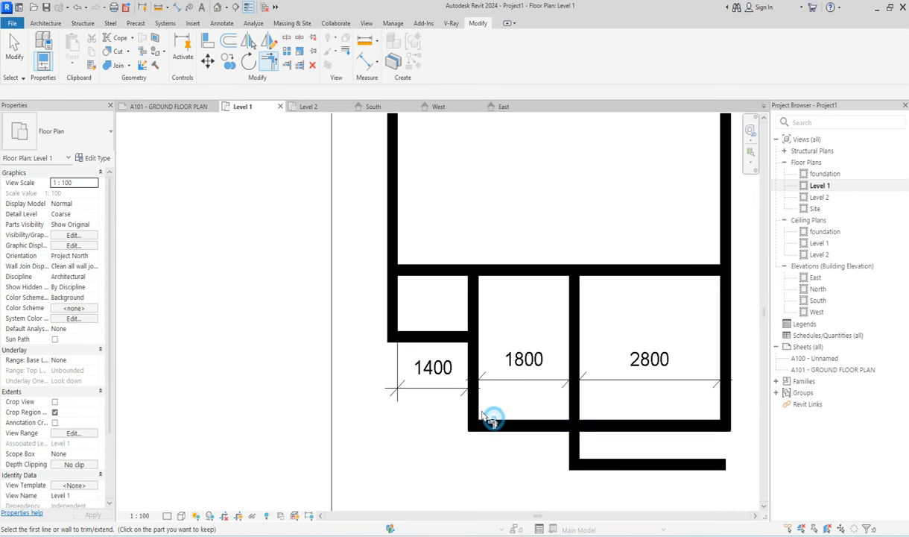
{"action": "scroll", "coordinate": [477, 417], "scroll_direction": "down", "scroll_amount": 3}
{"action": "scroll", "coordinate": [462, 431], "scroll_direction": "up", "scroll_amount": 2}
{"action": "key", "text": "Escape"}
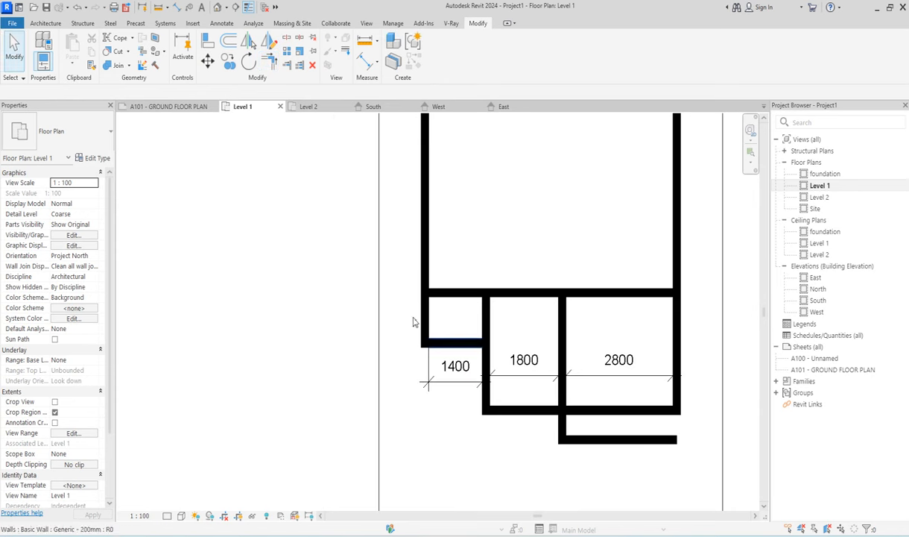
- Add an aligned dimension between the outer faces of the lower wall and the short stepped wall at the left corner
{"action": "scroll", "coordinate": [518, 308], "scroll_direction": "up", "scroll_amount": 1}
{"action": "scroll", "coordinate": [518, 313], "scroll_direction": "down", "scroll_amount": 3}
{"action": "scroll", "coordinate": [469, 369], "scroll_direction": "up", "scroll_amount": 2}
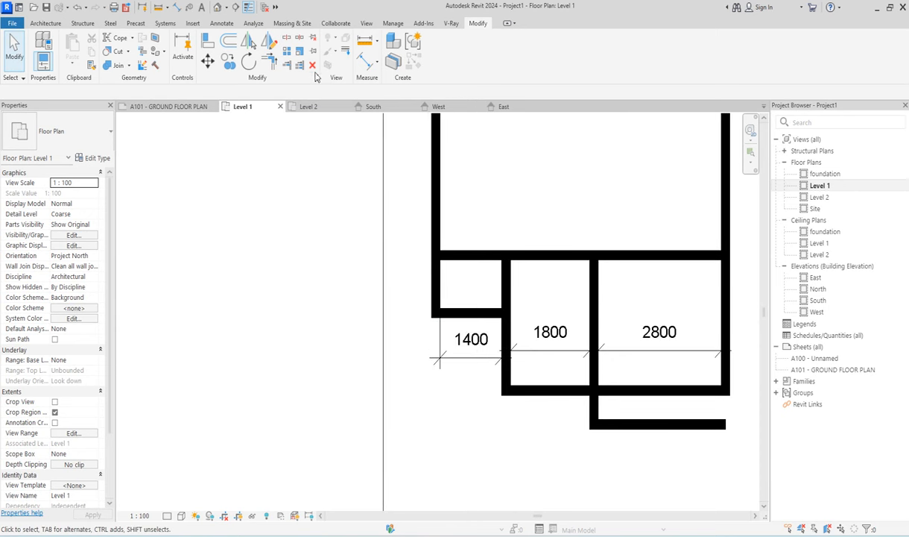
{"action": "left_click", "coordinate": [364, 60]}
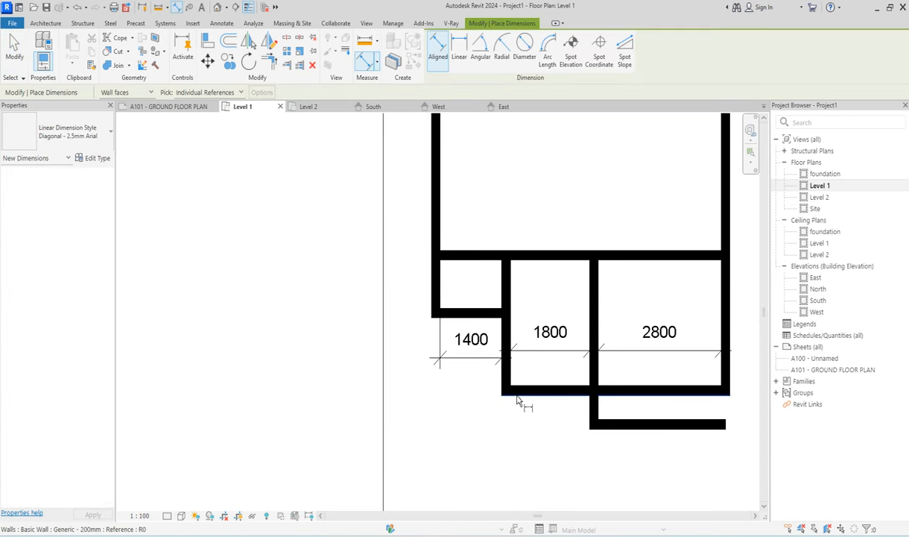
{"action": "left_click", "coordinate": [518, 396]}
{"action": "left_click", "coordinate": [465, 318]}
{"action": "scroll", "coordinate": [450, 371], "scroll_direction": "up", "scroll_amount": 2}
{"action": "left_click", "coordinate": [408, 342]}
{"action": "key", "text": "Escape"}
{"action": "key", "text": "Escape"}
- Move the full-width horizontal wall and the short stepped wall up by 400 mm, accepting deletion of the attached dimension
{"action": "left_click_drag", "start_coordinate": [368, 150], "coordinate": [544, 308]}
{"action": "scroll", "coordinate": [567, 316], "scroll_direction": "down", "scroll_amount": 3}
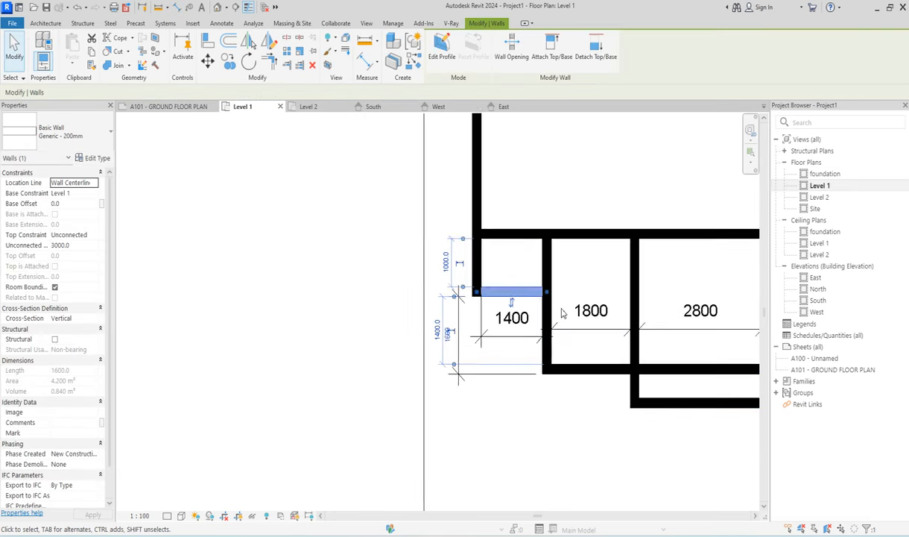
{"action": "left_click", "coordinate": [517, 244], "text": "ctrl"}
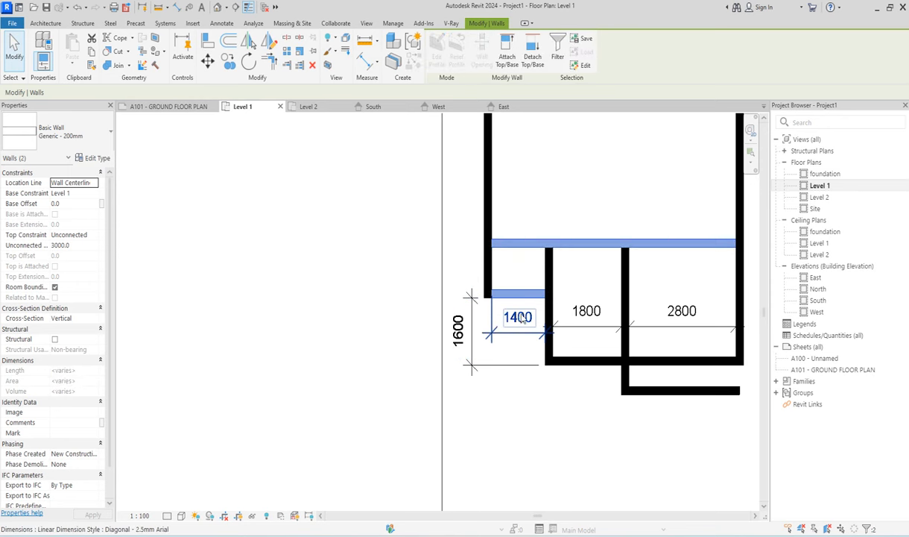
{"action": "left_click", "coordinate": [210, 62]}
{"action": "left_click", "coordinate": [490, 241]}
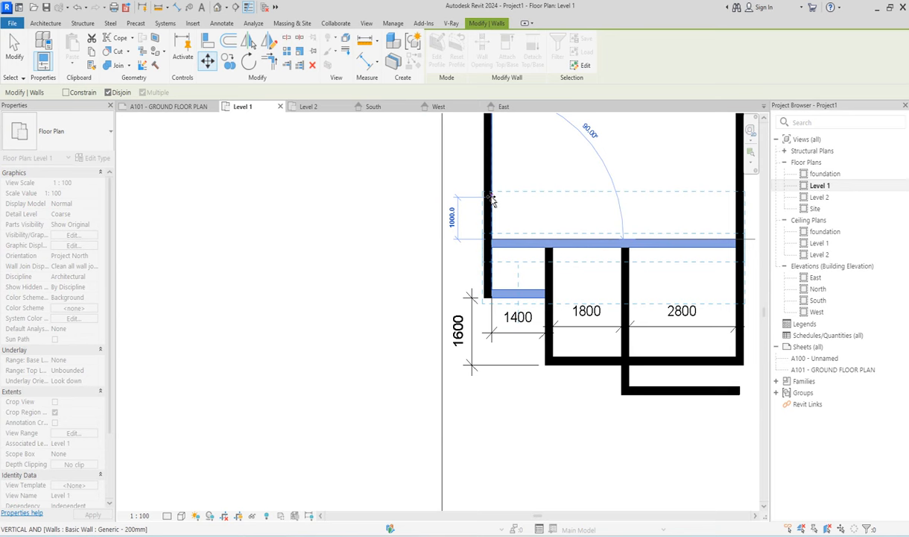
{"action": "type", "text": "4"}
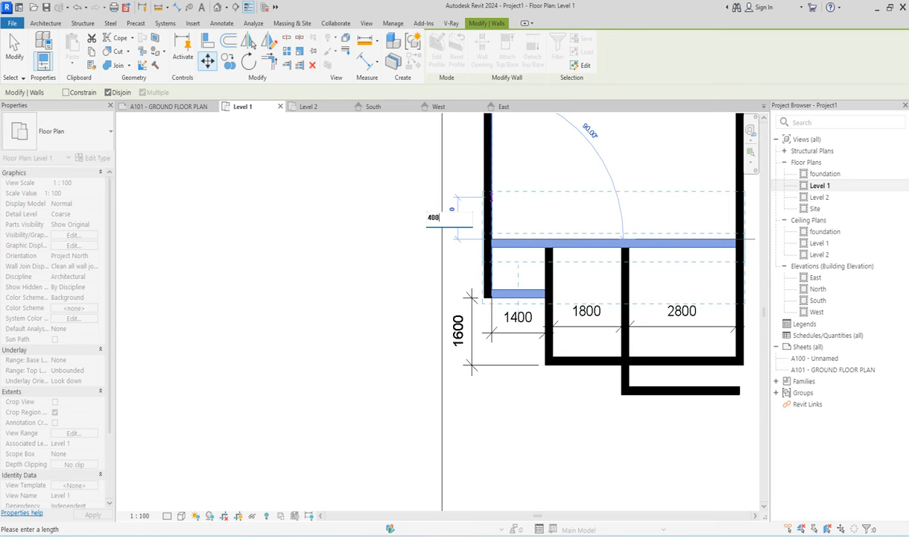
{"action": "type", "text": "00"}
{"action": "key", "text": "Return"}
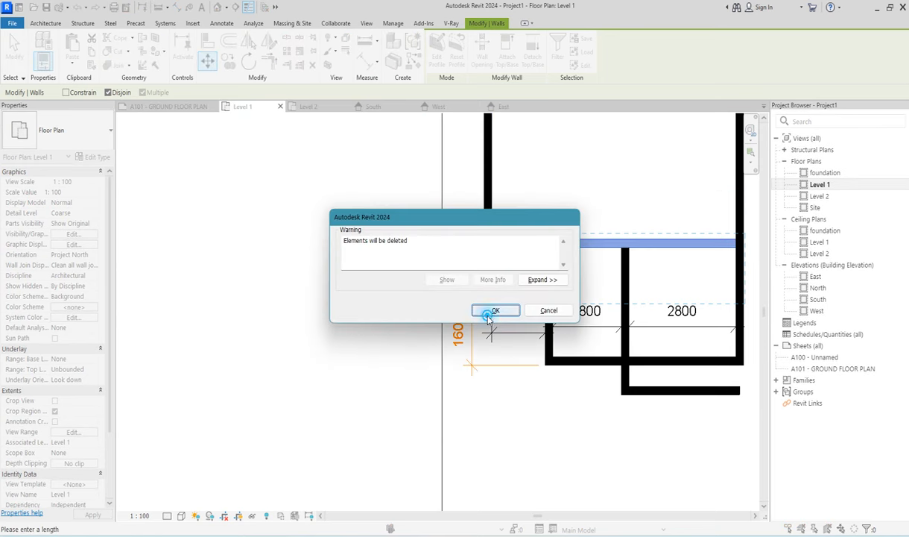
{"action": "left_click", "coordinate": [495, 310]}
{"action": "left_click", "coordinate": [497, 380]}
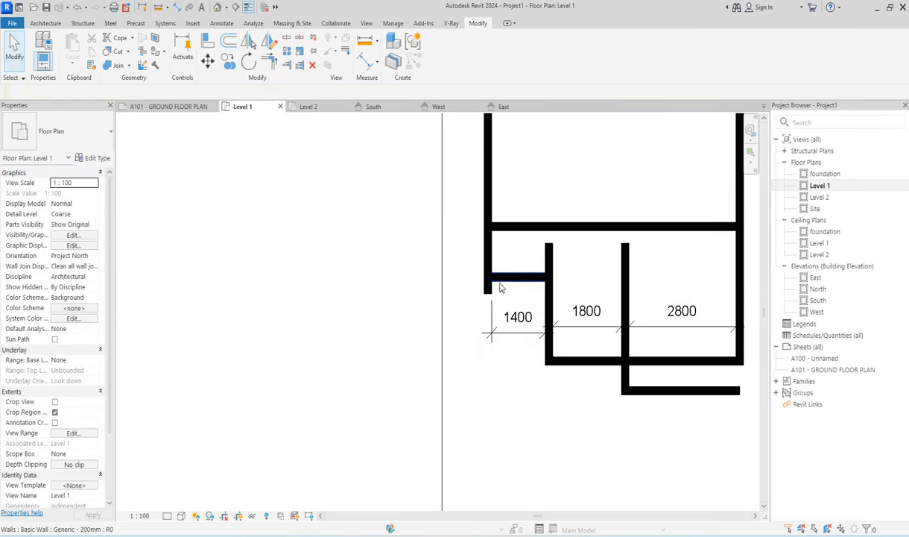
- Trim the left exterior wall's overhanging end so it forms a corner with the moved short wall
{"action": "left_click", "coordinate": [267, 62]}
{"action": "left_click", "coordinate": [489, 270]}
{"action": "left_click", "coordinate": [489, 258]}
{"action": "scroll", "coordinate": [479, 272], "scroll_direction": "down", "scroll_amount": 6}
{"action": "scroll", "coordinate": [551, 304], "scroll_direction": "up", "scroll_amount": 6}
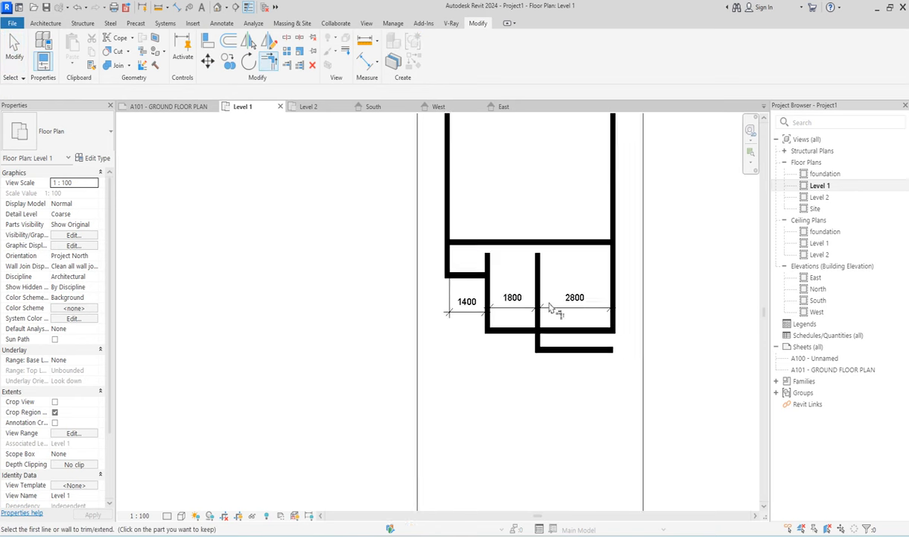
{"action": "right_click", "coordinate": [600, 241]}
{"action": "left_click", "coordinate": [609, 248]}
- Extend the upper ends of both vertical partitions to meet the moved horizontal wall
{"action": "left_click", "coordinate": [459, 254]}
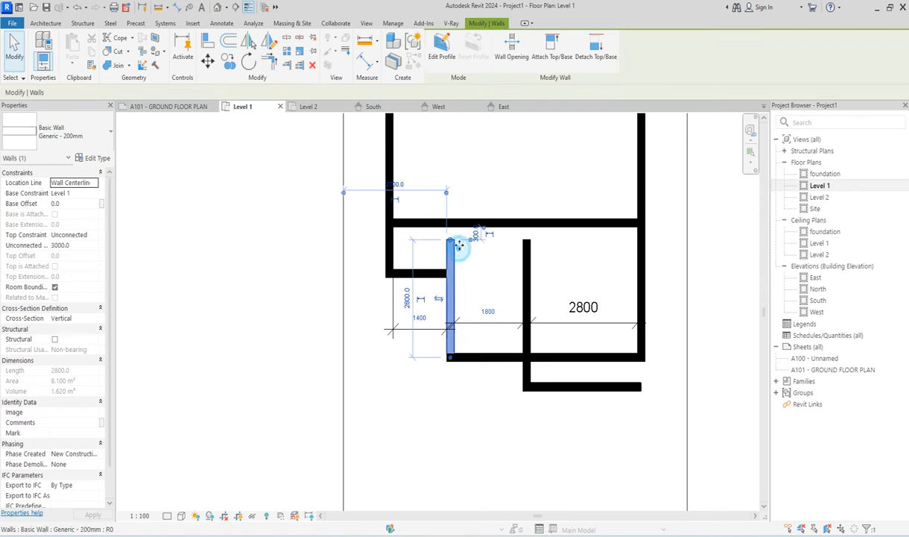
{"action": "left_click", "coordinate": [527, 278]}
{"action": "left_click_drag", "start_coordinate": [527, 240], "coordinate": [527, 222]}
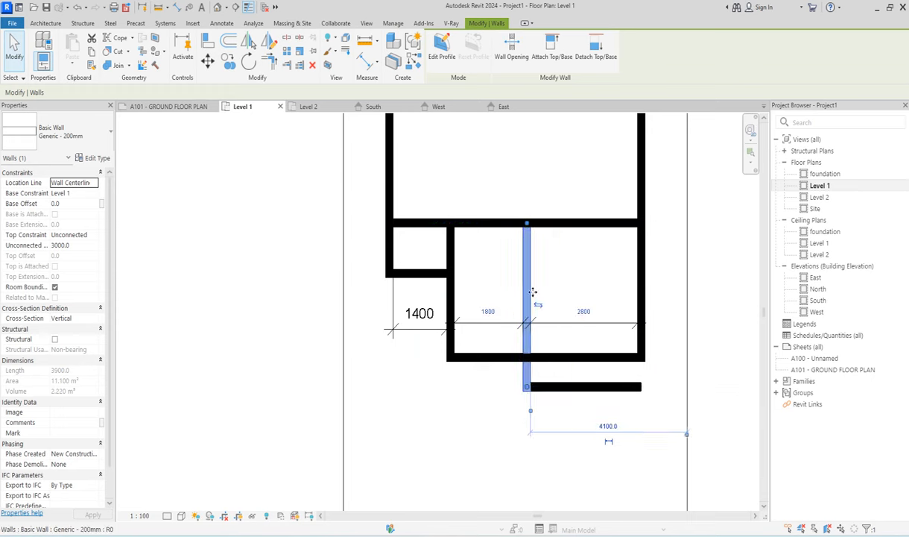
- Shorten the lower horizontal wall so its right end stops at the middle vertical partition
{"action": "scroll", "coordinate": [562, 365], "scroll_direction": "down", "scroll_amount": 5}
{"action": "scroll", "coordinate": [551, 351], "scroll_direction": "down", "scroll_amount": 1}
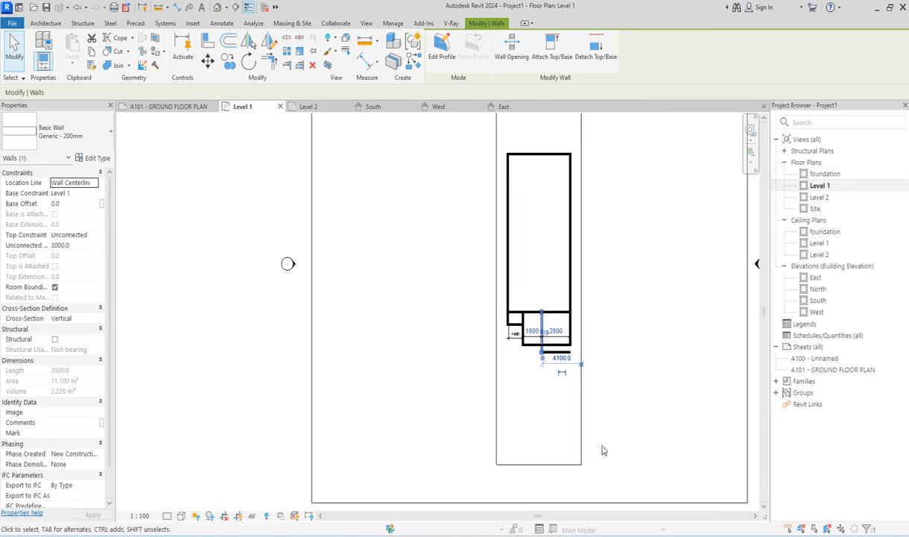
{"action": "scroll", "coordinate": [541, 347], "scroll_direction": "up", "scroll_amount": 3}
{"action": "scroll", "coordinate": [542, 347], "scroll_direction": "down", "scroll_amount": 3}
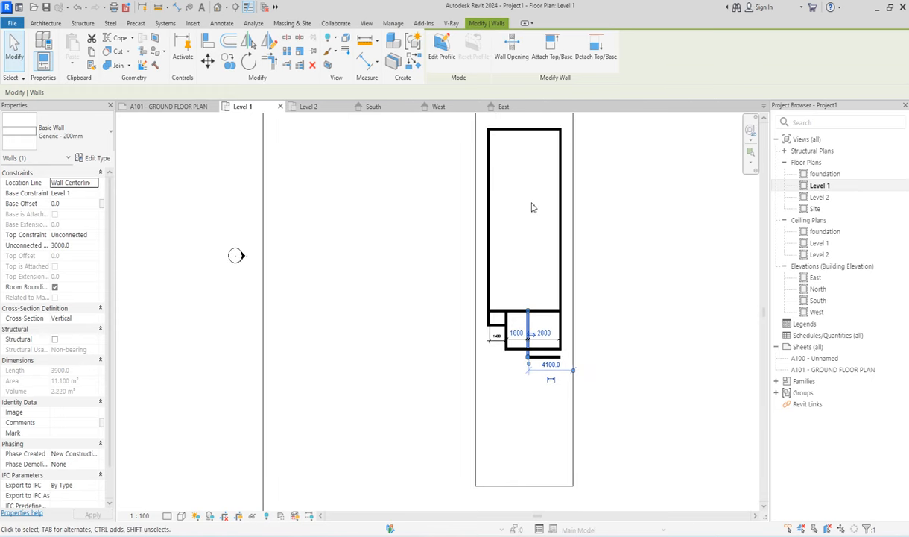
{"action": "scroll", "coordinate": [550, 341], "scroll_direction": "up", "scroll_amount": 3}
{"action": "scroll", "coordinate": [550, 342], "scroll_direction": "up", "scroll_amount": 2}
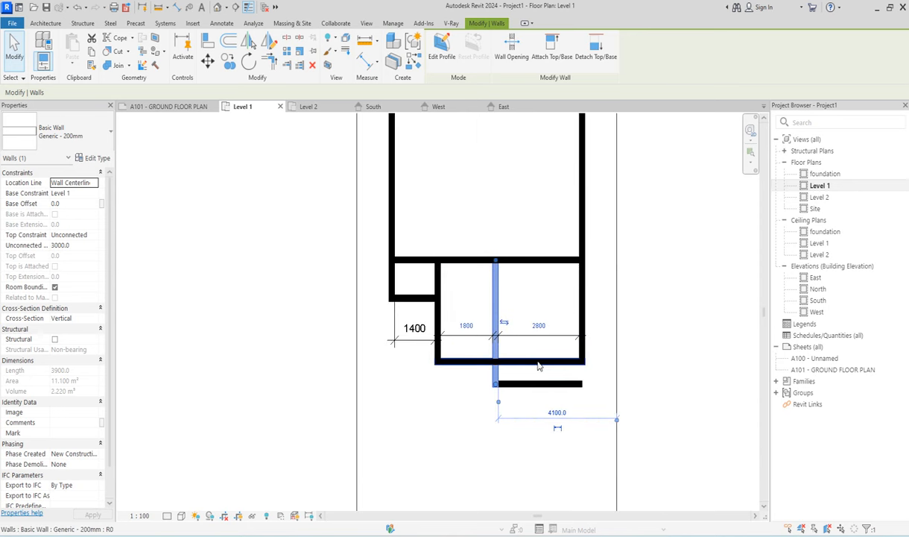
{"action": "left_click", "coordinate": [537, 362]}
{"action": "left_click_drag", "start_coordinate": [582, 362], "coordinate": [495, 363]}
{"action": "left_click", "coordinate": [527, 419]}
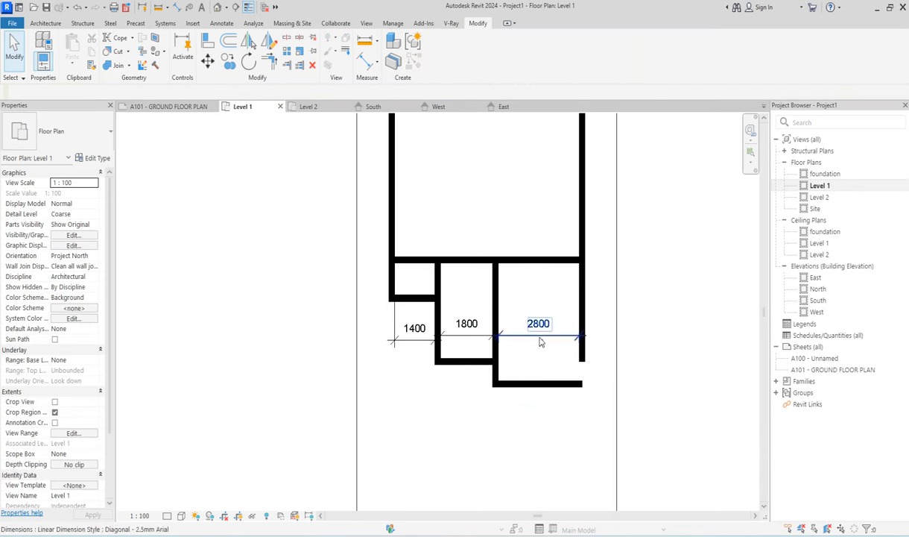
- Extend the right exterior wall down to join the end of the lowest horizontal wall
{"action": "scroll", "coordinate": [537, 353], "scroll_direction": "down", "scroll_amount": 1}
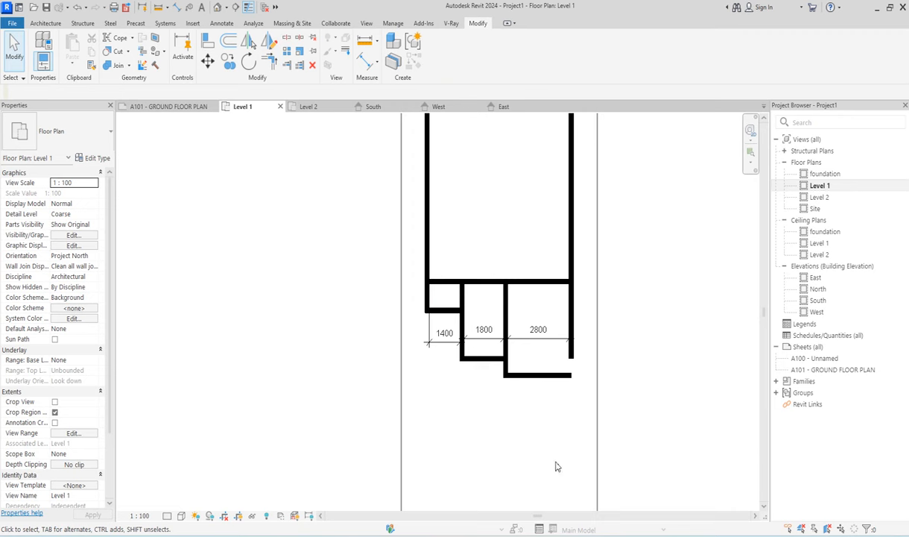
{"action": "scroll", "coordinate": [573, 345], "scroll_direction": "up", "scroll_amount": 1}
{"action": "left_click", "coordinate": [572, 363]}
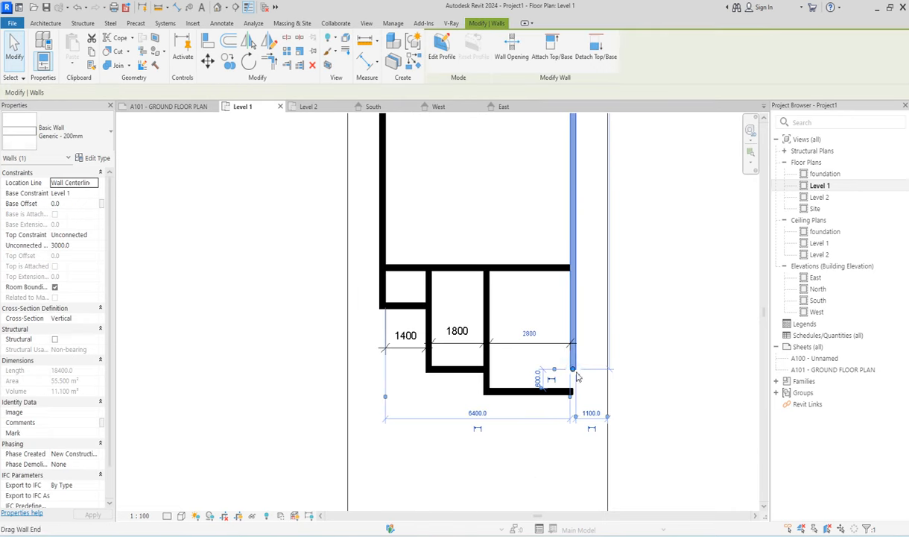
{"action": "left_click_drag", "start_coordinate": [575, 372], "coordinate": [582, 413]}
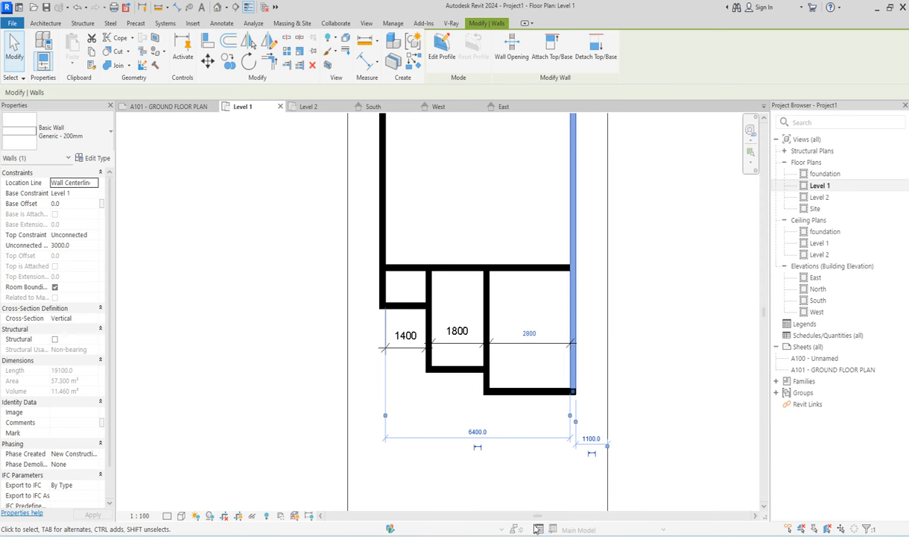
- Draw three chained 200 mm walls forming a small rectangular enclosure on the inner side of the lowest horizontal wall
{"action": "mouse_move", "coordinate": [531, 535]}
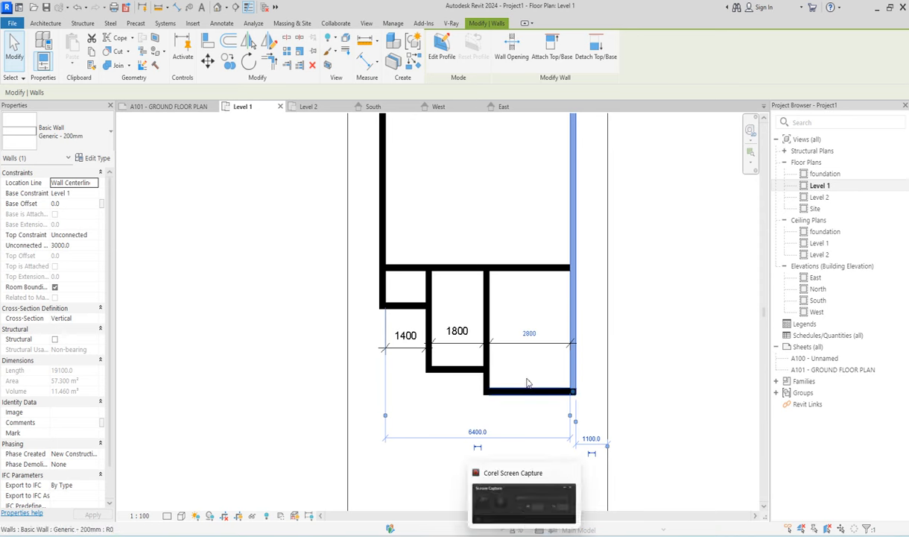
{"action": "scroll", "coordinate": [572, 334], "scroll_direction": "up", "scroll_amount": 1}
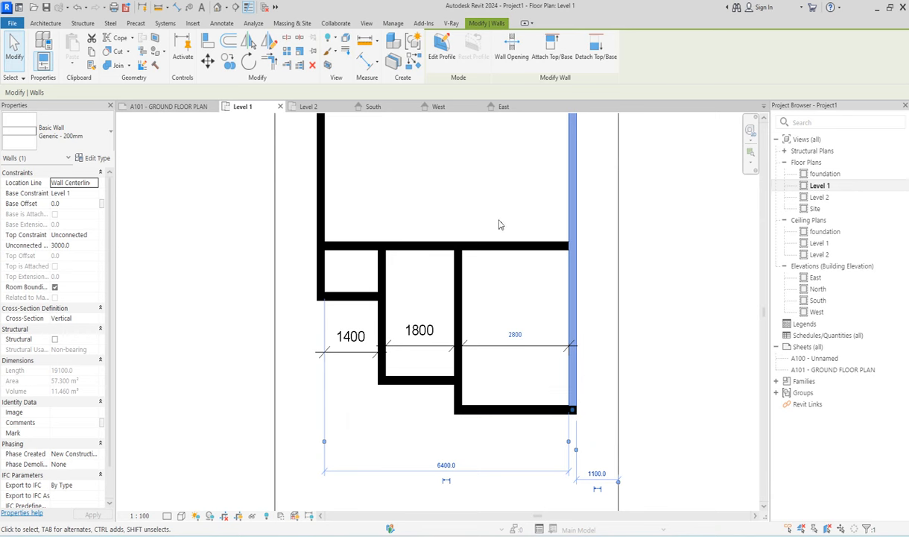
{"action": "left_click", "coordinate": [514, 408]}
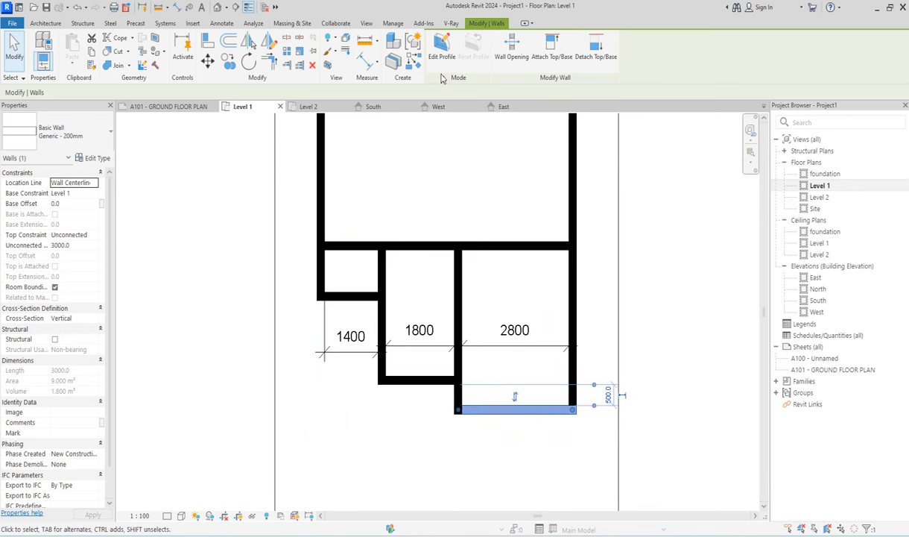
{"action": "left_click", "coordinate": [414, 66]}
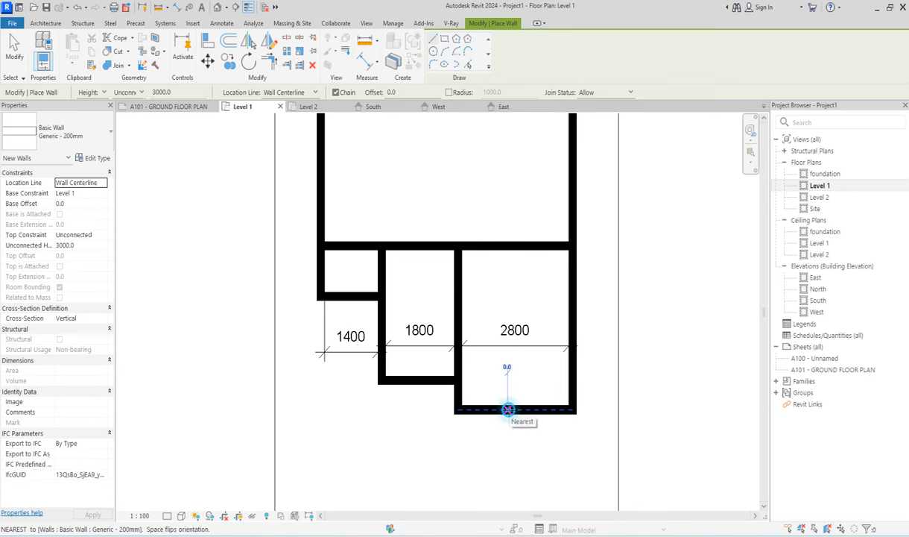
{"action": "left_click", "coordinate": [508, 409]}
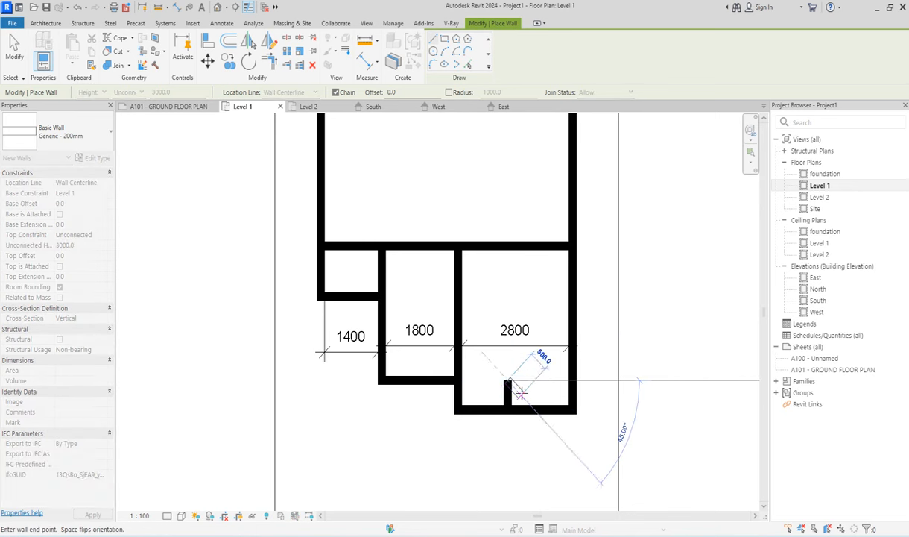
{"action": "left_click", "coordinate": [522, 381]}
{"action": "left_click", "coordinate": [530, 381]}
{"action": "left_click", "coordinate": [530, 410]}
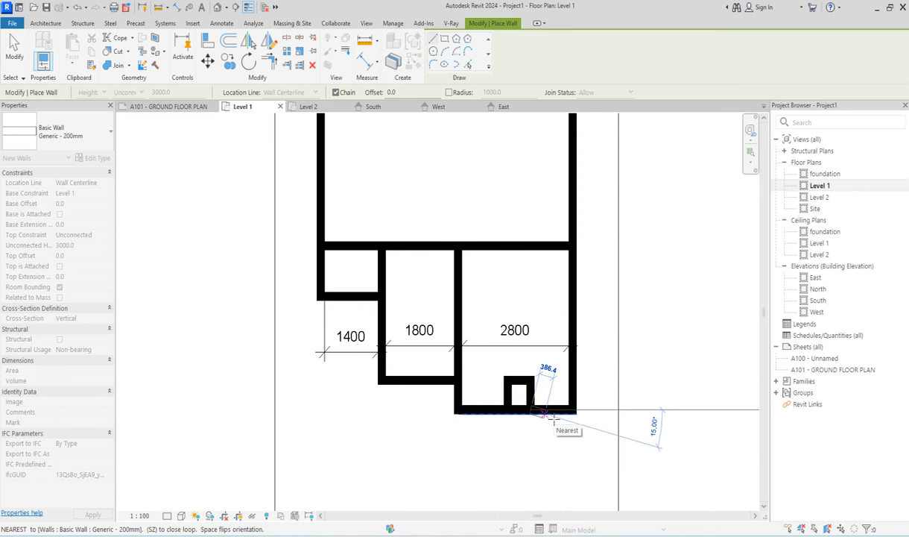
- Draw three chained 200 mm walls forming a second, narrower enclosure between the first one and the right exterior wall
{"action": "key", "text": "Escape"}
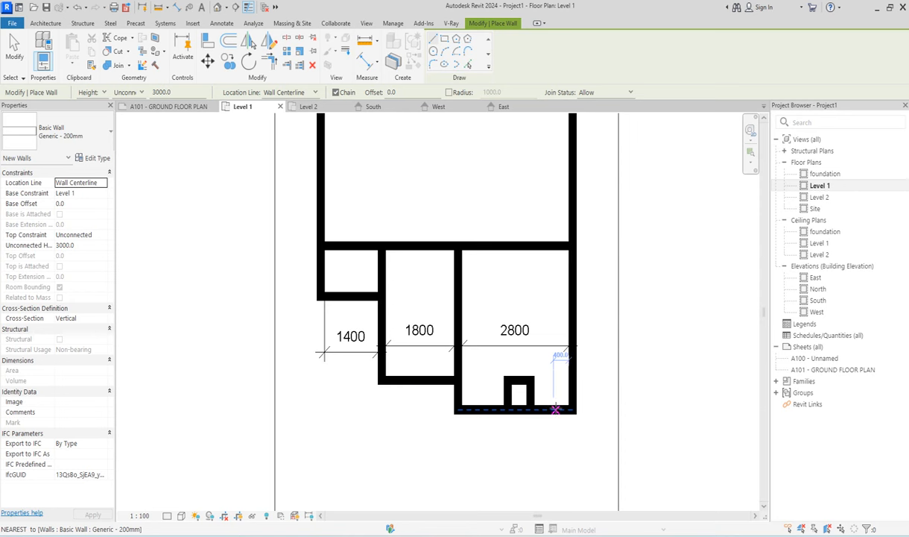
{"action": "left_click", "coordinate": [555, 409]}
{"action": "left_click", "coordinate": [554, 382]}
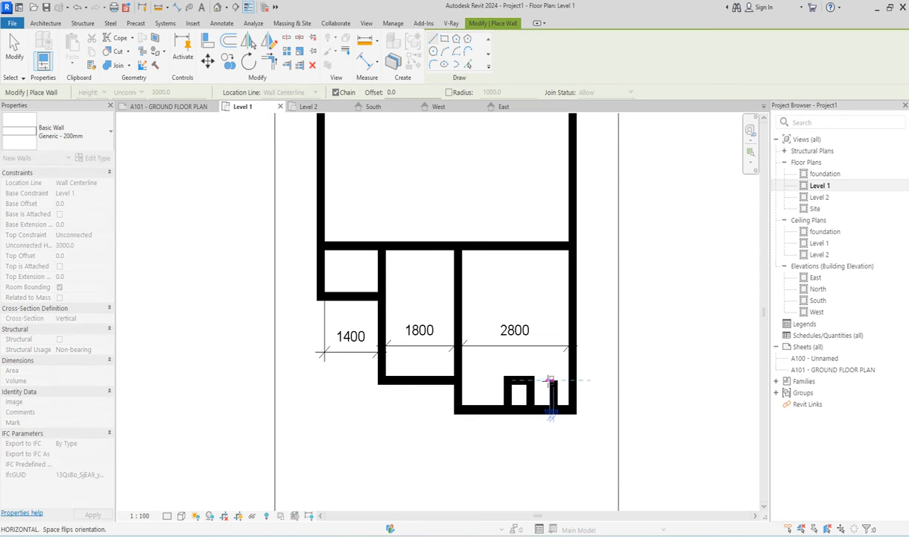
{"action": "left_click", "coordinate": [543, 380]}
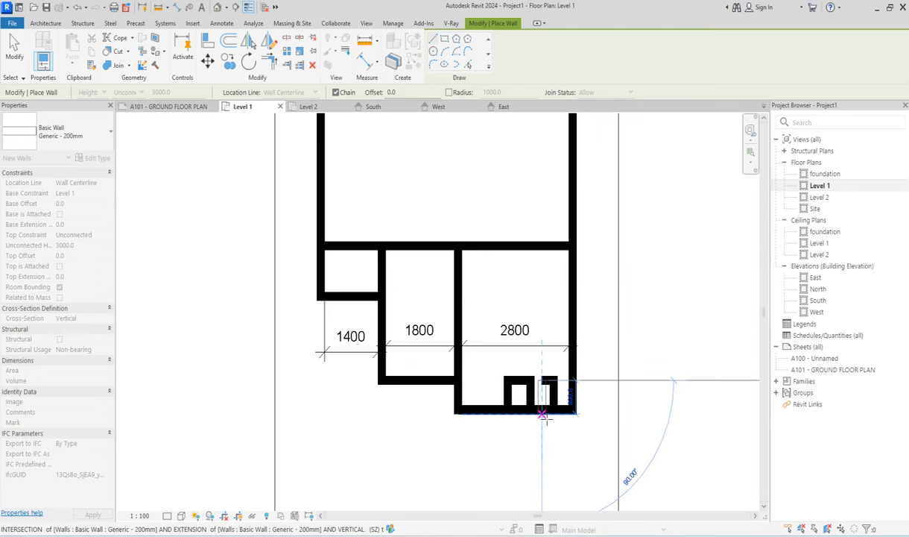
{"action": "left_click", "coordinate": [542, 410]}
{"action": "key", "text": "Escape"}
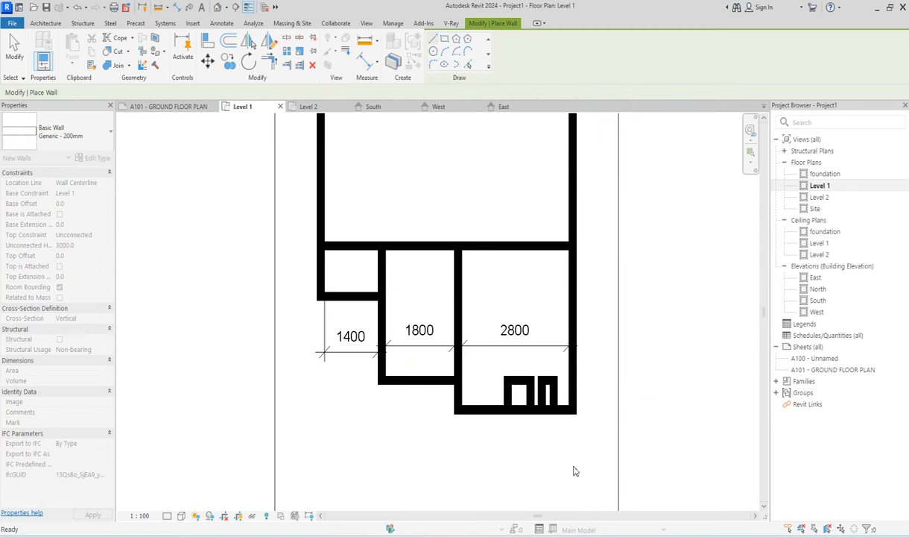
{"action": "scroll", "coordinate": [531, 398], "scroll_direction": "up", "scroll_amount": 3}
{"action": "right_click", "coordinate": [536, 463]}
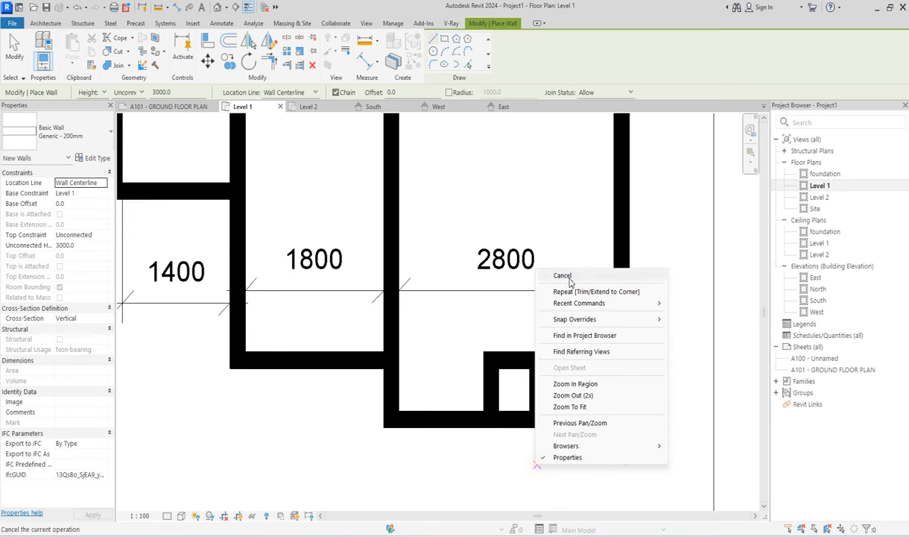
{"action": "left_click", "coordinate": [562, 275]}
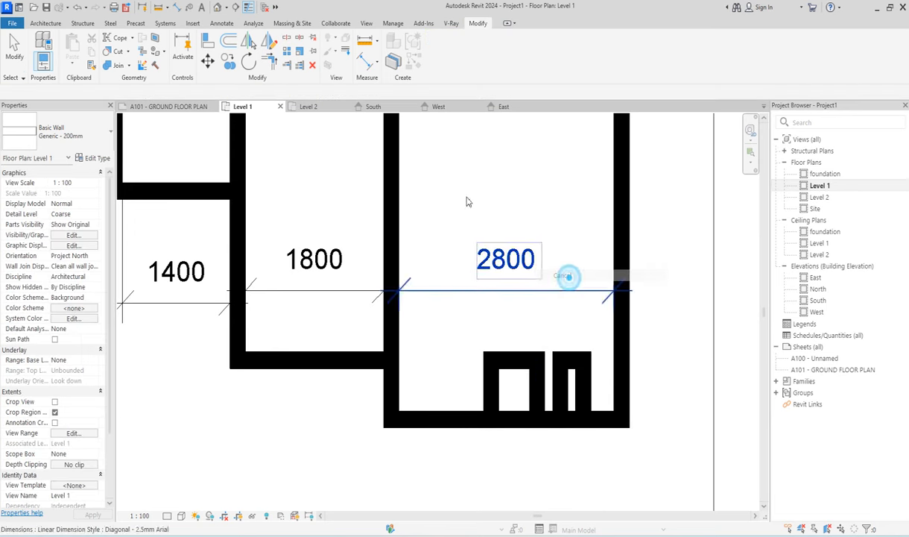
- Split the lowest horizontal wall beneath the small enclosures and trim its right part to the second enclosure's right wall
{"action": "left_click", "coordinate": [287, 38]}
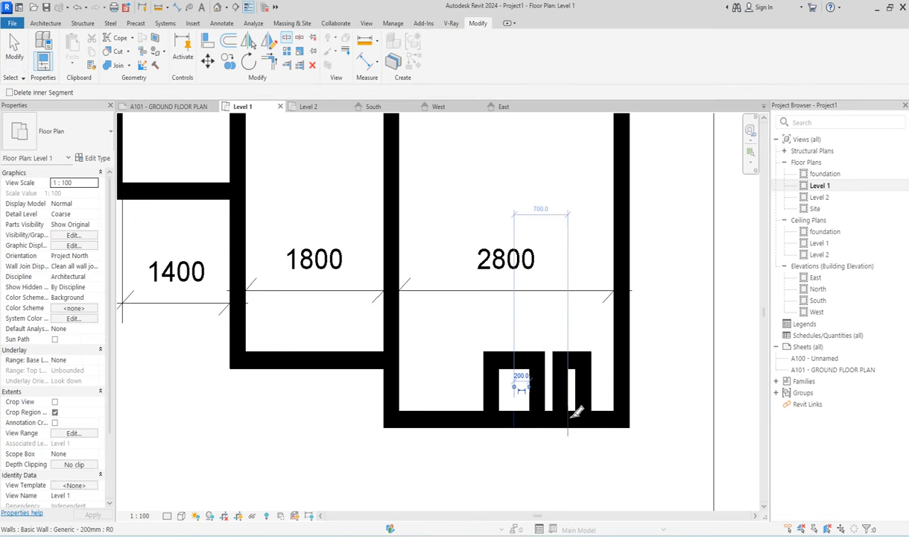
{"action": "scroll", "coordinate": [584, 411], "scroll_direction": "up", "scroll_amount": 2}
{"action": "left_click", "coordinate": [573, 422]}
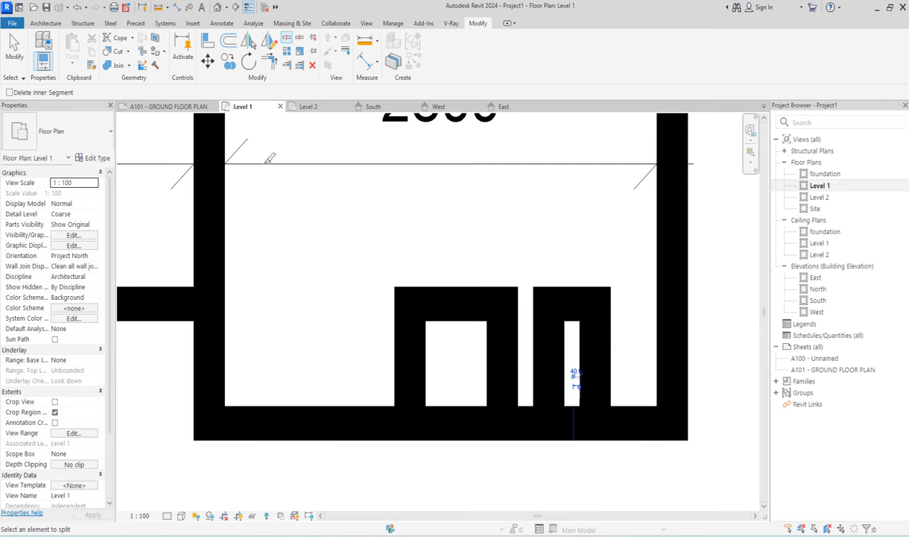
{"action": "left_click", "coordinate": [270, 67]}
{"action": "left_click", "coordinate": [598, 370]}
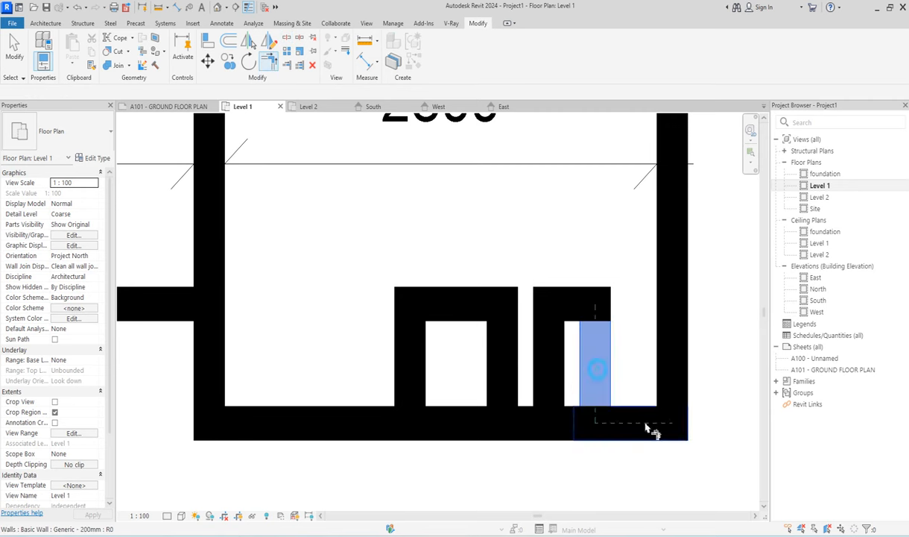
{"action": "left_click", "coordinate": [645, 422]}
- Trim the middle piece of the lowest wall to corners with the facing side walls of the two enclosures
{"action": "left_click", "coordinate": [541, 373]}
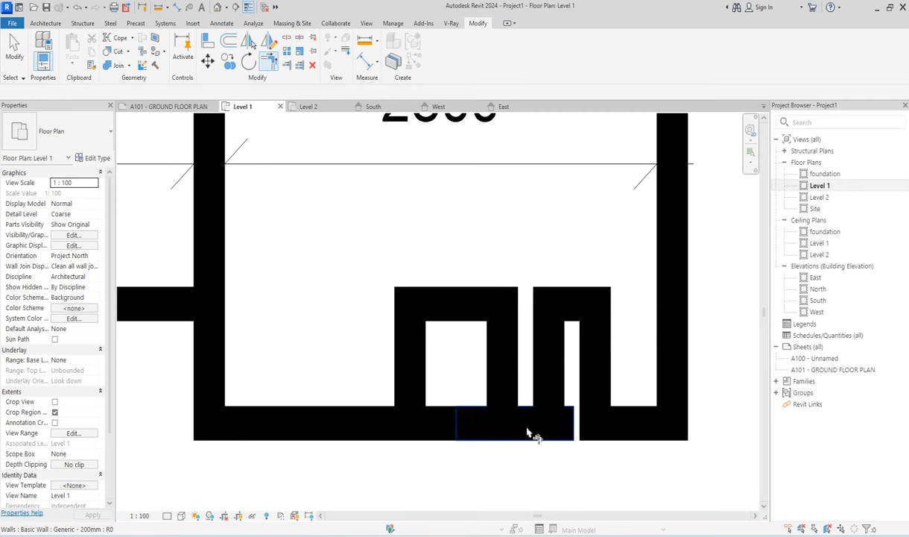
{"action": "left_click", "coordinate": [526, 426]}
{"action": "left_click", "coordinate": [546, 376]}
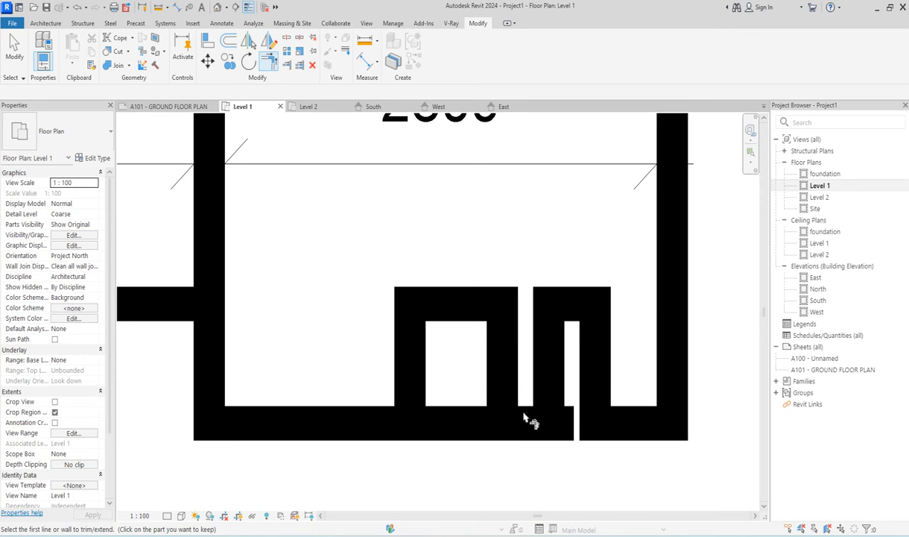
{"action": "left_click", "coordinate": [503, 236]}
{"action": "left_click", "coordinate": [502, 360]}
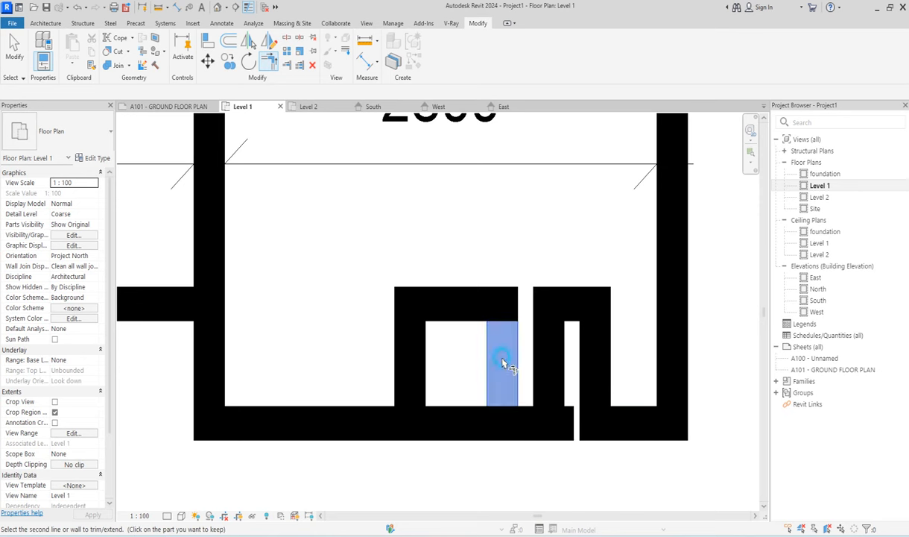
{"action": "left_click", "coordinate": [529, 427]}
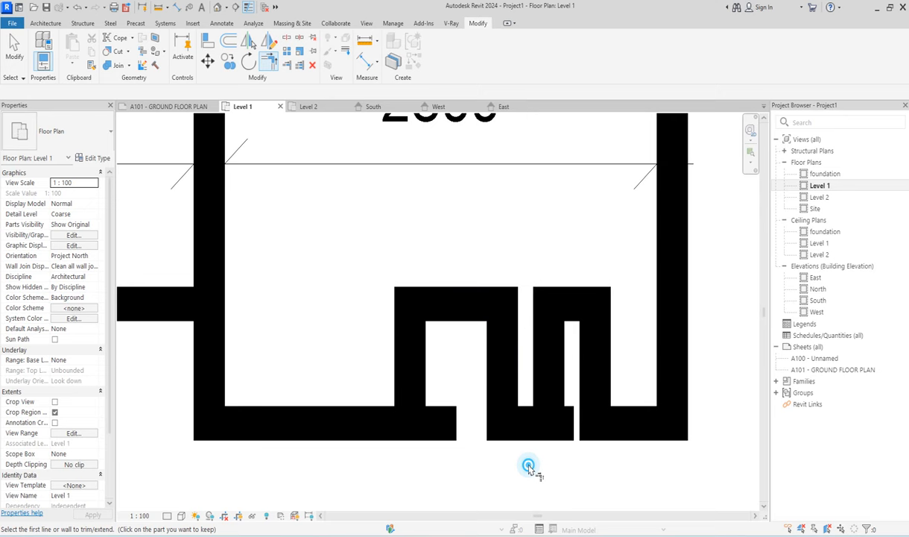
{"action": "left_click", "coordinate": [553, 356]}
{"action": "left_click", "coordinate": [528, 431]}
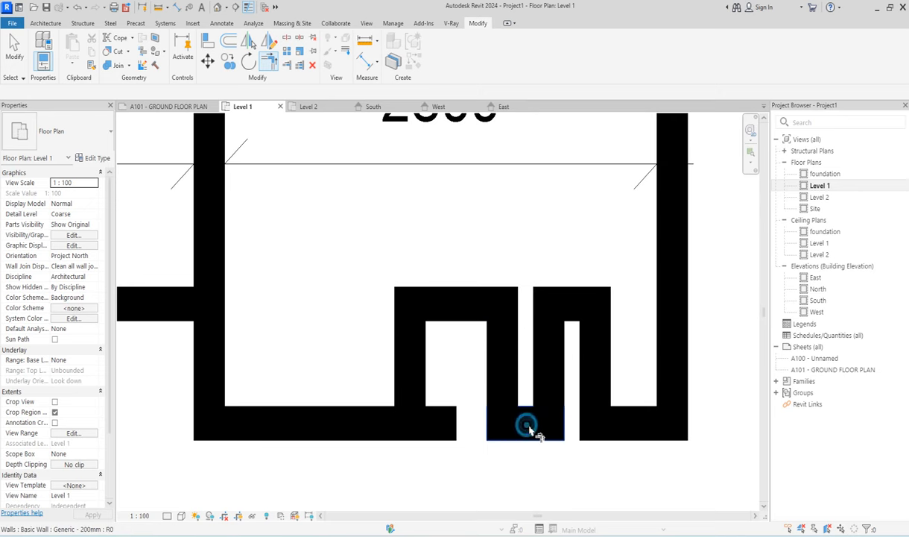
- Trim the left part of the lowest wall to a corner with the first enclosure's left wall
{"action": "scroll", "coordinate": [548, 447], "scroll_direction": "down", "scroll_amount": 3}
{"action": "scroll", "coordinate": [499, 420], "scroll_direction": "up", "scroll_amount": 2}
{"action": "left_click", "coordinate": [485, 412]}
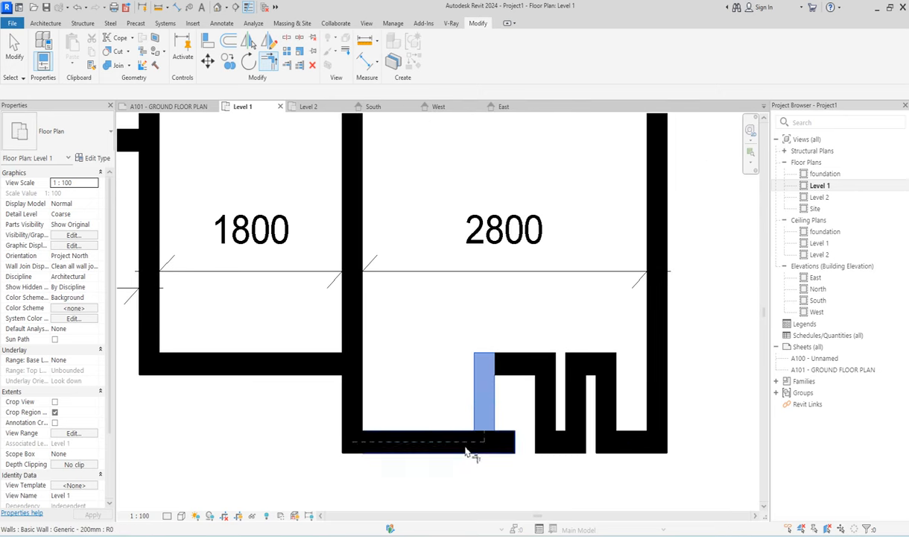
{"action": "left_click", "coordinate": [475, 444]}
{"action": "scroll", "coordinate": [473, 442], "scroll_direction": "down", "scroll_amount": 2}
{"action": "key", "text": "Escape"}
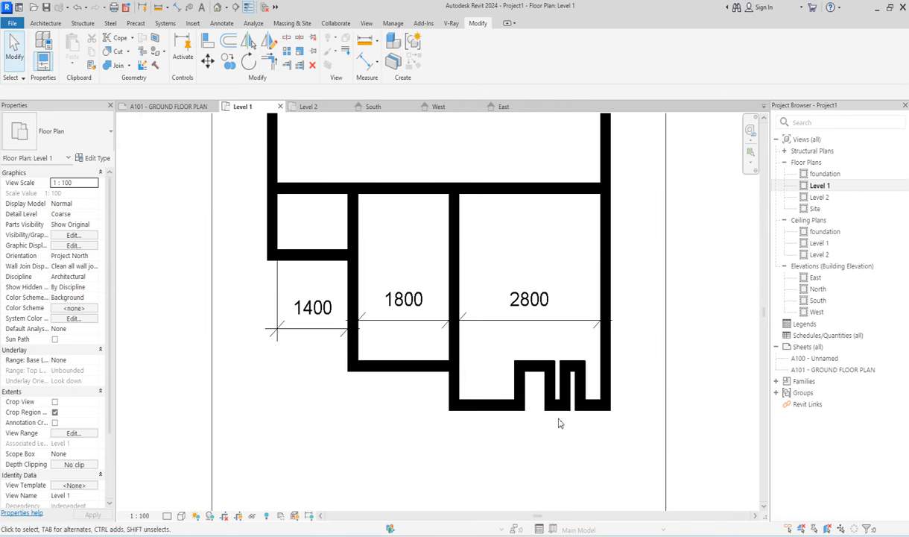
- Dimension the clear width of the right recess between its inner wall faces, placing the dimension below the plan
{"action": "scroll", "coordinate": [554, 424], "scroll_direction": "up", "scroll_amount": 4}
{"action": "left_click", "coordinate": [375, 65]}
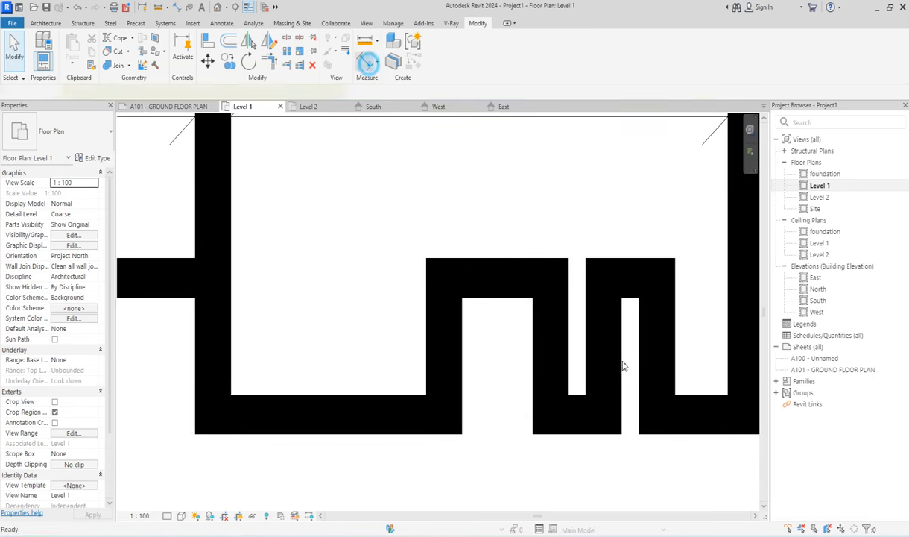
{"action": "left_click", "coordinate": [643, 378]}
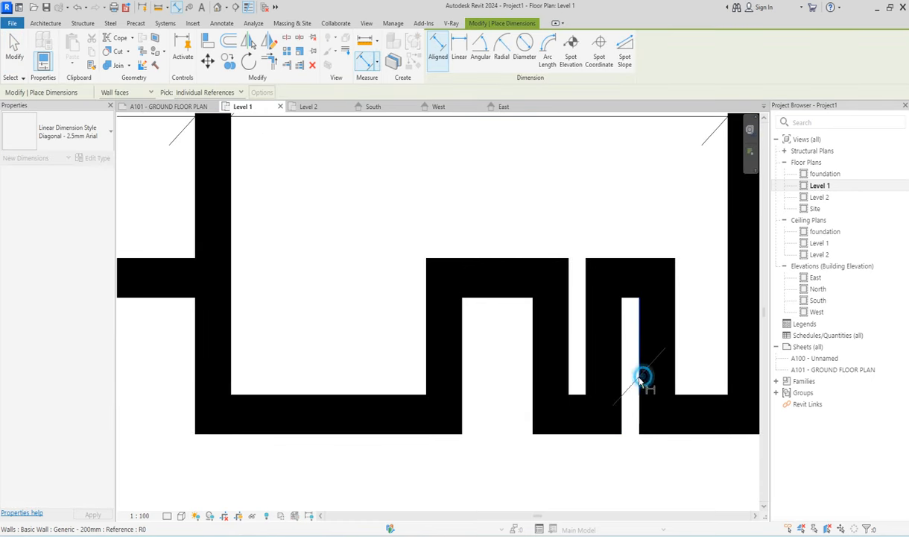
{"action": "left_click", "coordinate": [625, 390]}
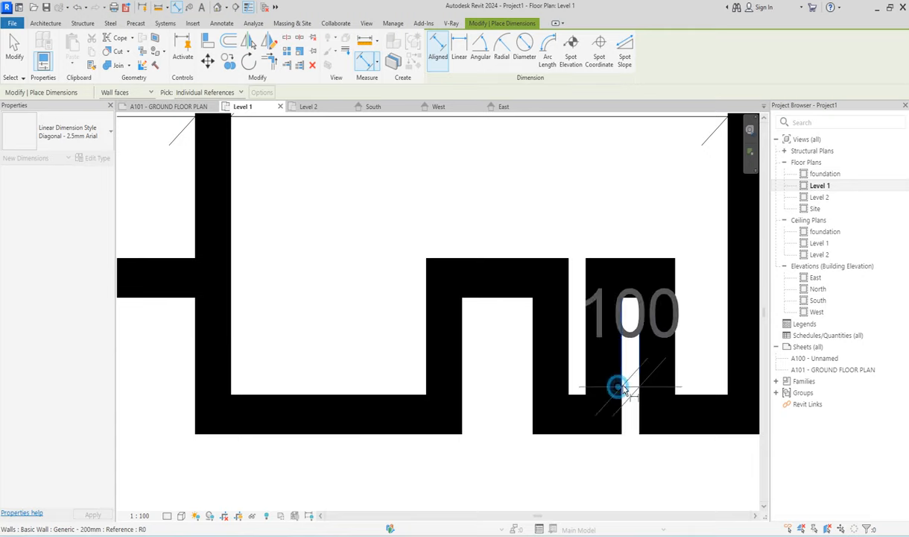
{"action": "scroll", "coordinate": [626, 381], "scroll_direction": "up", "scroll_amount": 2}
{"action": "scroll", "coordinate": [630, 378], "scroll_direction": "down", "scroll_amount": 3}
{"action": "scroll", "coordinate": [629, 377], "scroll_direction": "down", "scroll_amount": 3}
{"action": "left_click", "coordinate": [627, 451]}
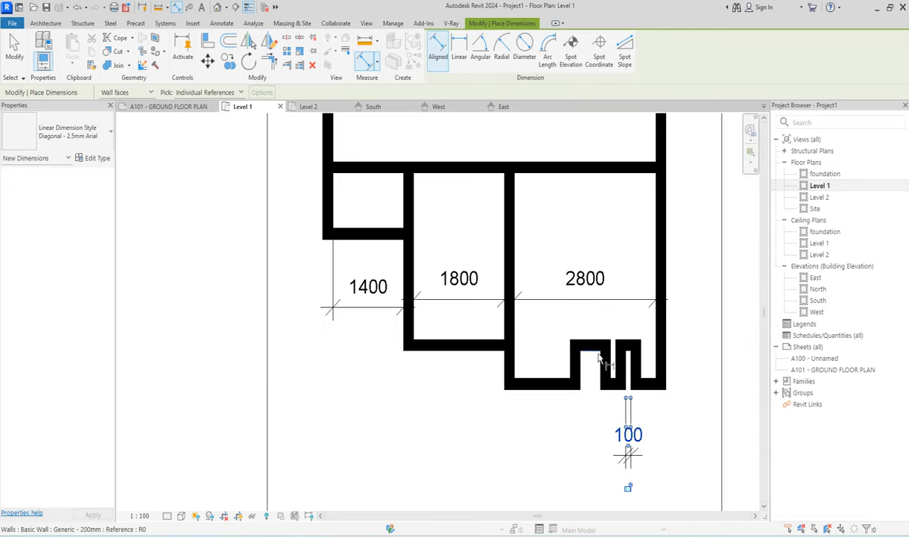
- Dimension the clear width of the left recess, placing the dimension below the plan
{"action": "left_click", "coordinate": [596, 370]}
{"action": "left_click", "coordinate": [580, 364]}
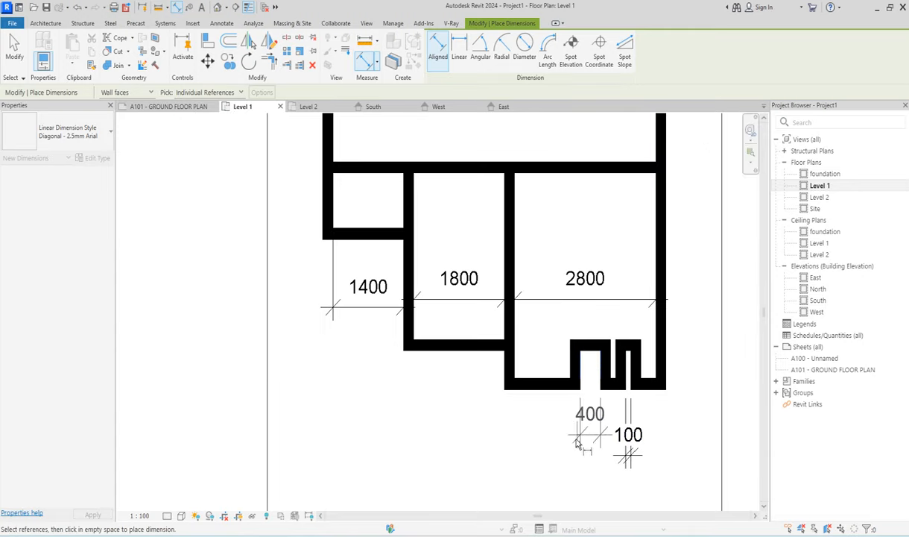
{"action": "left_click", "coordinate": [573, 463]}
{"action": "scroll", "coordinate": [676, 424], "scroll_direction": "up", "scroll_amount": 2}
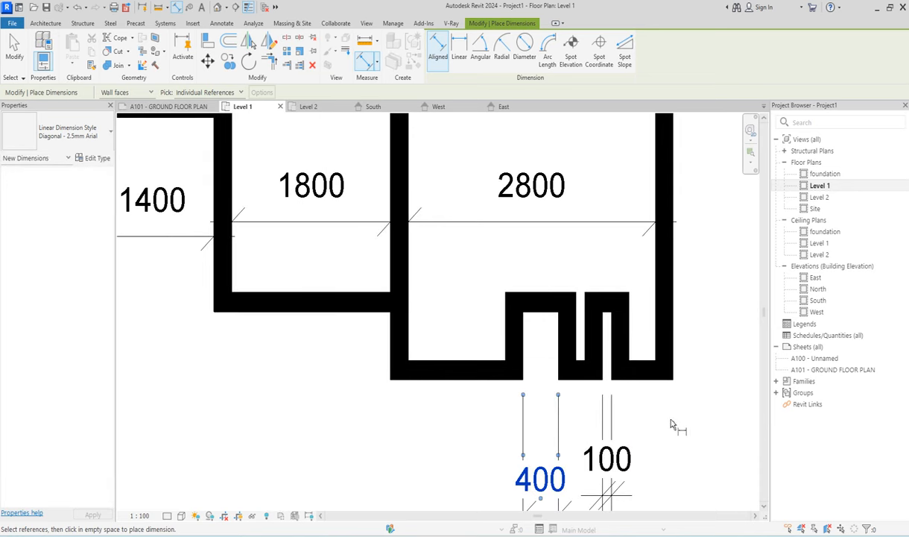
{"action": "right_click", "coordinate": [670, 422]}
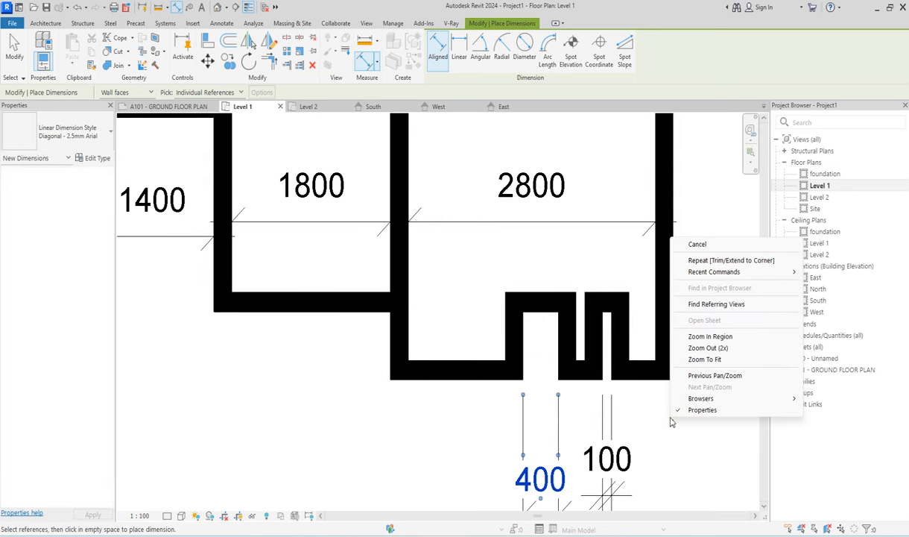
{"action": "left_click", "coordinate": [697, 244]}
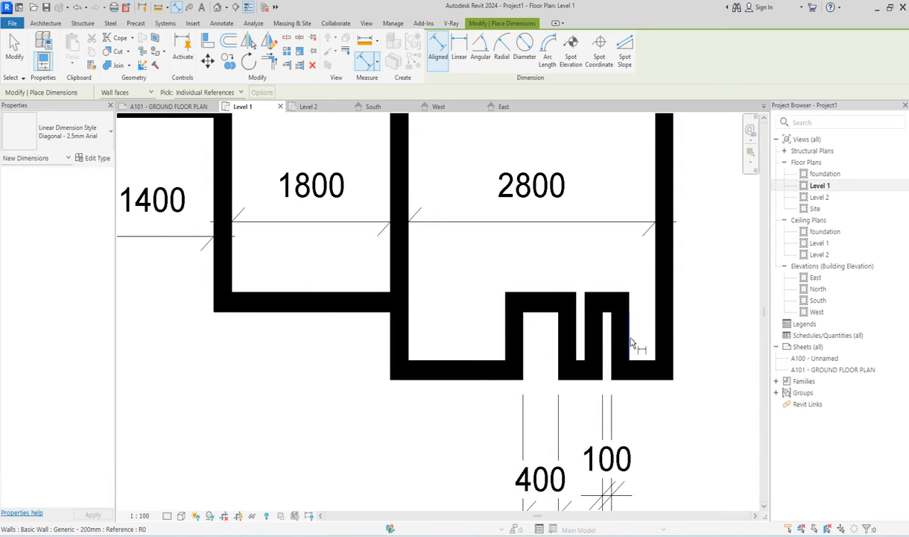
{"action": "scroll", "coordinate": [660, 362], "scroll_direction": "up", "scroll_amount": 1}
{"action": "right_click", "coordinate": [639, 293]}
{"action": "left_click", "coordinate": [688, 298]}
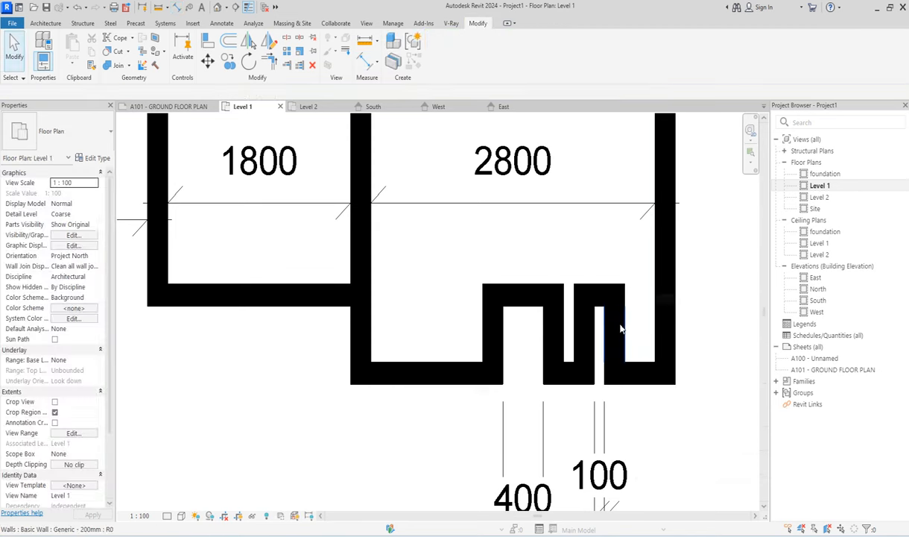
- Nudge the right recess's right side wall toward the exterior wall, widening the recess to about 240 mm
{"action": "left_click", "coordinate": [618, 332]}
{"action": "key", "text": "Right"}
{"action": "key", "text": "Right"}
{"action": "key", "text": "Right"}
{"action": "key", "text": "Right"}
{"action": "key", "text": "Right"}
{"action": "scroll", "coordinate": [646, 422], "scroll_direction": "down", "scroll_amount": 2}
{"action": "scroll", "coordinate": [650, 424], "scroll_direction": "up", "scroll_amount": 1}
{"action": "scroll", "coordinate": [654, 437], "scroll_direction": "up", "scroll_amount": 1}
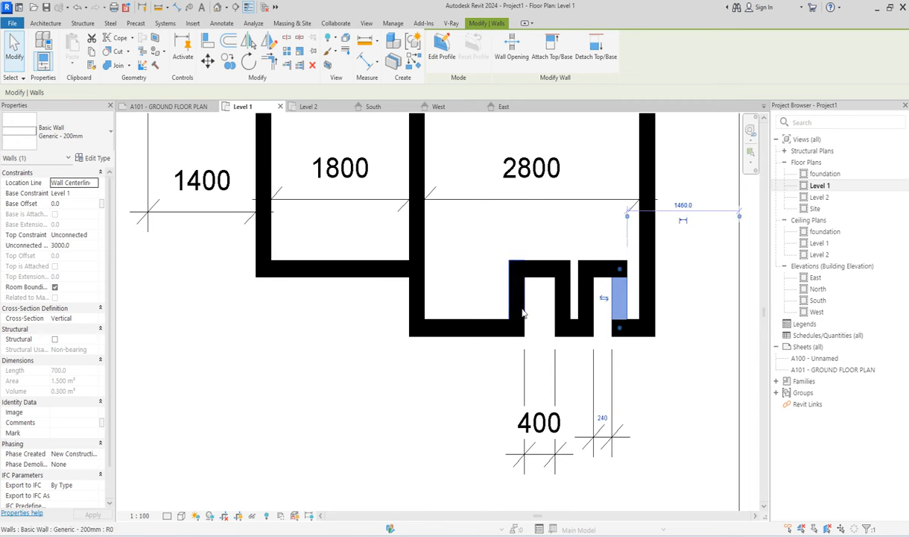
- Shift the left recess's side walls slightly to the left and set the clear width between them to 300 mm
{"action": "left_click", "coordinate": [519, 313]}
{"action": "left_click_drag", "start_coordinate": [524, 314], "coordinate": [548, 313]}
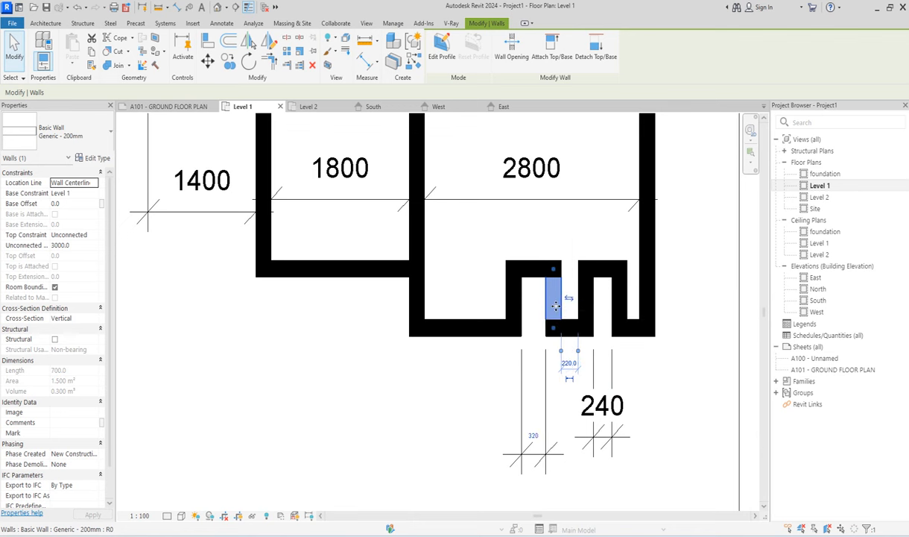
{"action": "left_click", "coordinate": [534, 436]}
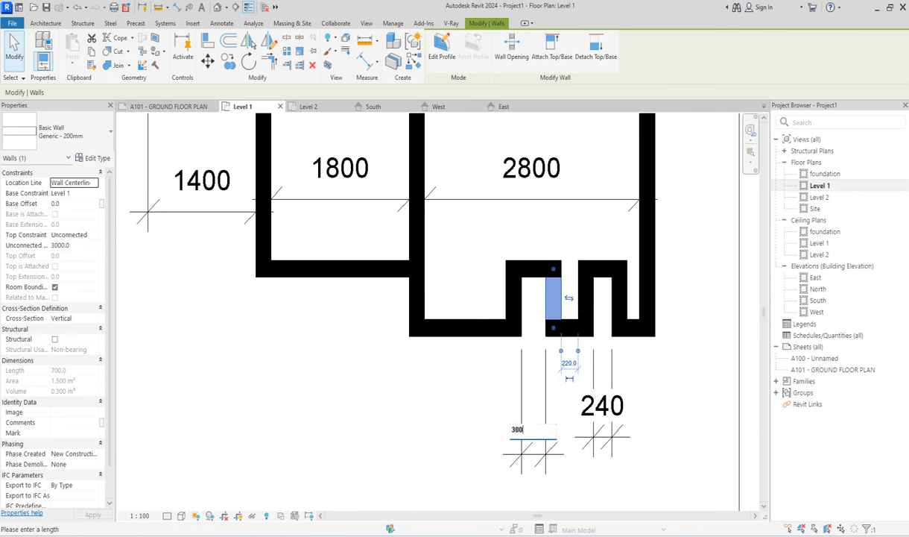
{"action": "type", "text": "300"}
{"action": "key", "text": "Return"}
{"action": "left_click", "coordinate": [645, 490]}
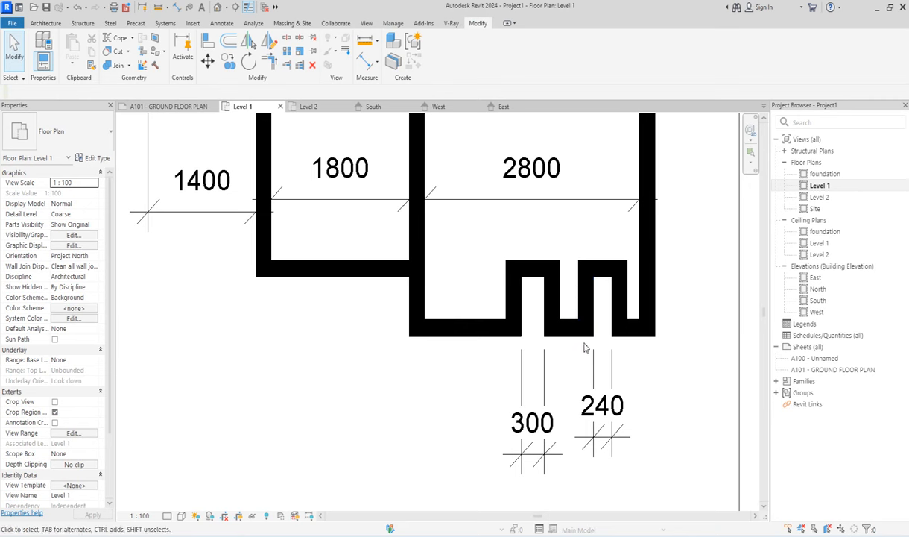
- Set the right recess's clear width to 300 mm by moving its left side wall
{"action": "left_click", "coordinate": [592, 310]}
{"action": "left_click", "coordinate": [604, 414]}
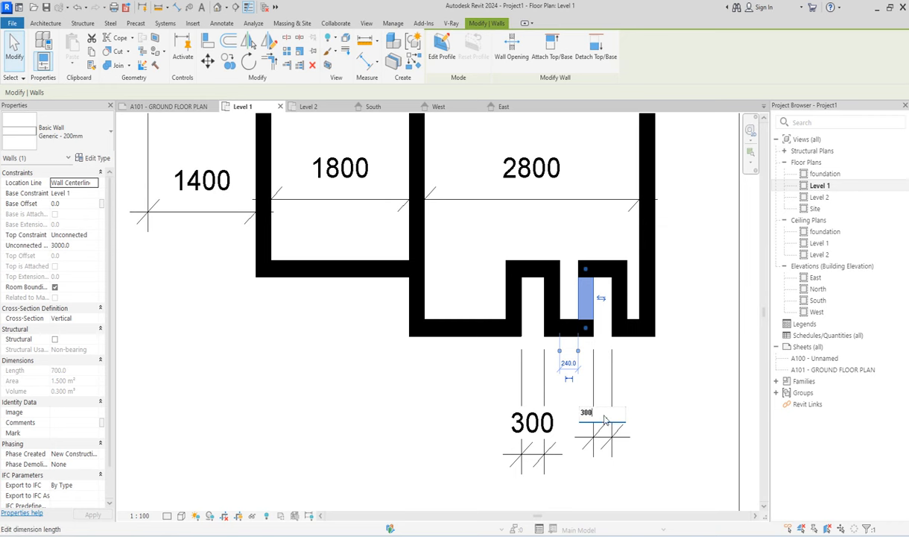
{"action": "key", "text": "Return"}
{"action": "left_click", "coordinate": [661, 425]}
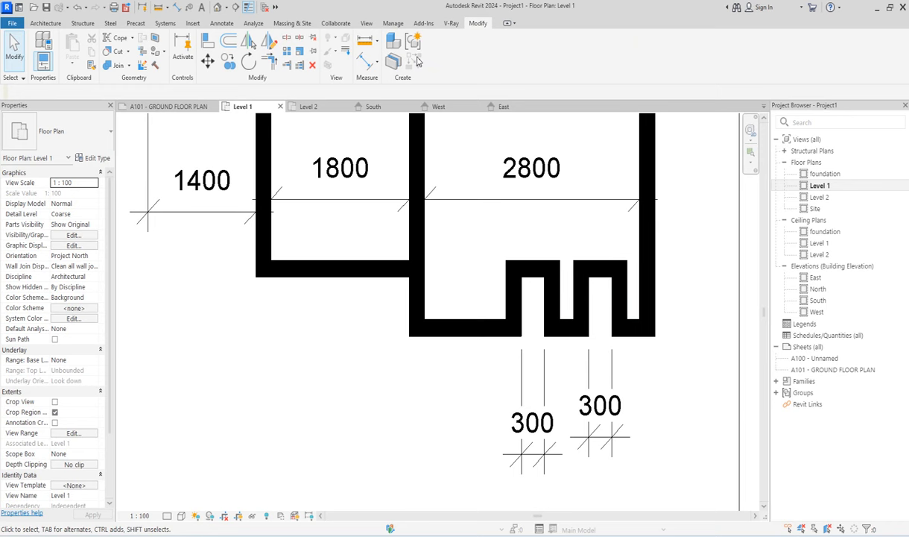
- Dimension the outer width of the wall segment between the two recesses, placing the dimension below the plan
{"action": "left_click", "coordinate": [363, 58]}
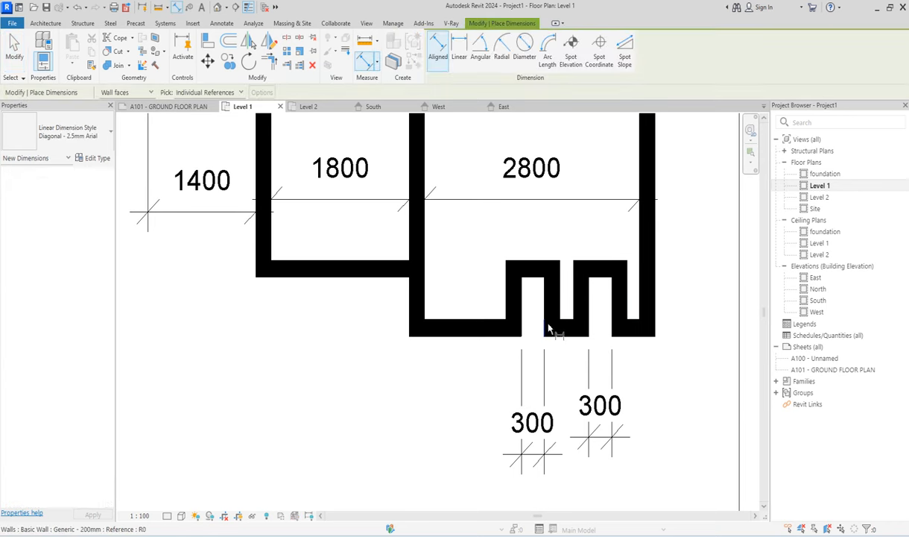
{"action": "left_click", "coordinate": [548, 328]}
{"action": "left_click", "coordinate": [589, 328]}
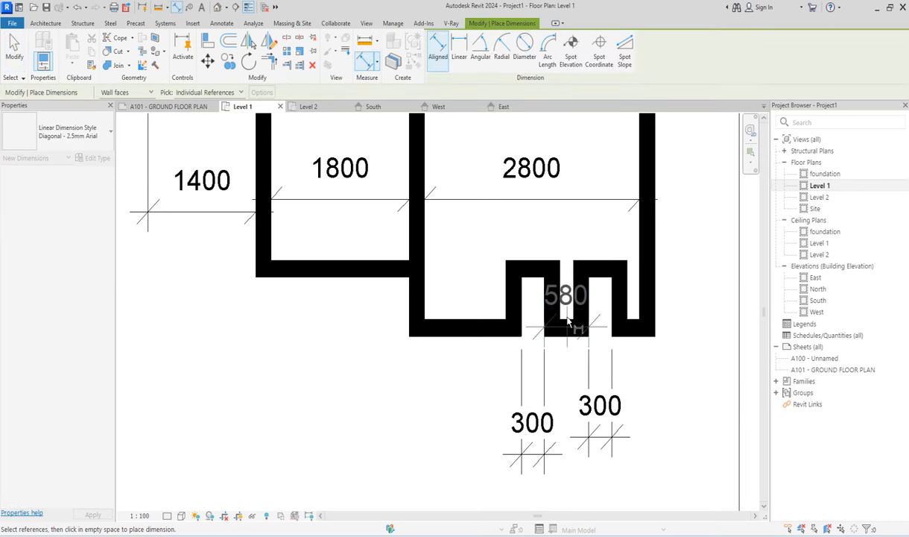
{"action": "scroll", "coordinate": [573, 343], "scroll_direction": "down", "scroll_amount": 2}
{"action": "left_click", "coordinate": [567, 440]}
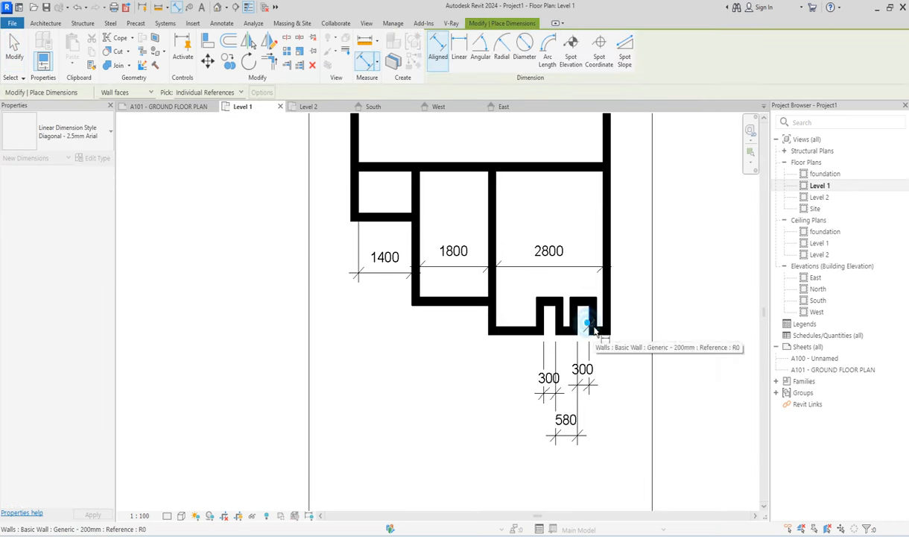
- Dimension from the right recess to the exterior corner, placing the dimension in line with the one for the middle segment
{"action": "left_click", "coordinate": [611, 326]}
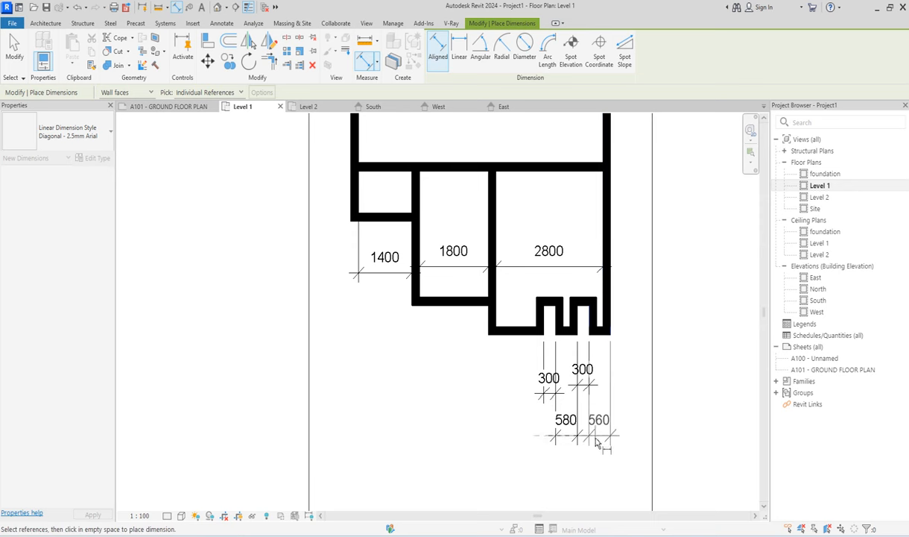
{"action": "left_click", "coordinate": [596, 436]}
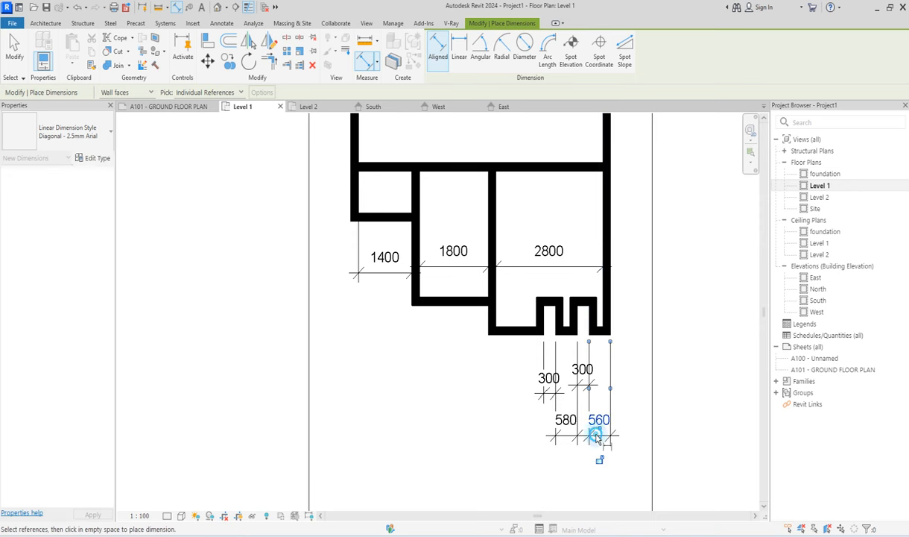
{"action": "right_click", "coordinate": [641, 228]}
{"action": "left_click", "coordinate": [663, 228]}
{"action": "scroll", "coordinate": [564, 325], "scroll_direction": "up", "scroll_amount": 2}
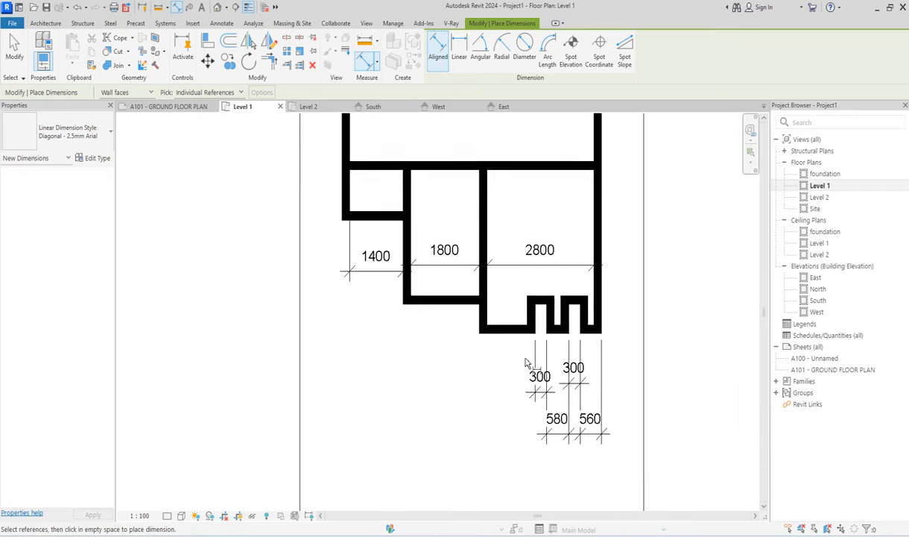
{"action": "scroll", "coordinate": [557, 360], "scroll_direction": "down", "scroll_amount": 2}
{"action": "scroll", "coordinate": [612, 400], "scroll_direction": "up", "scroll_amount": 2}
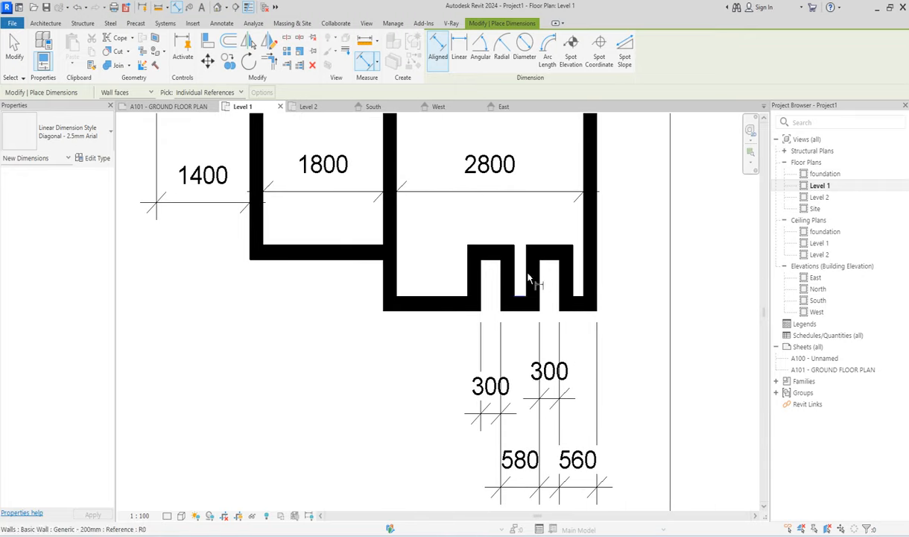
{"action": "right_click", "coordinate": [509, 218]}
{"action": "left_click", "coordinate": [534, 225]}
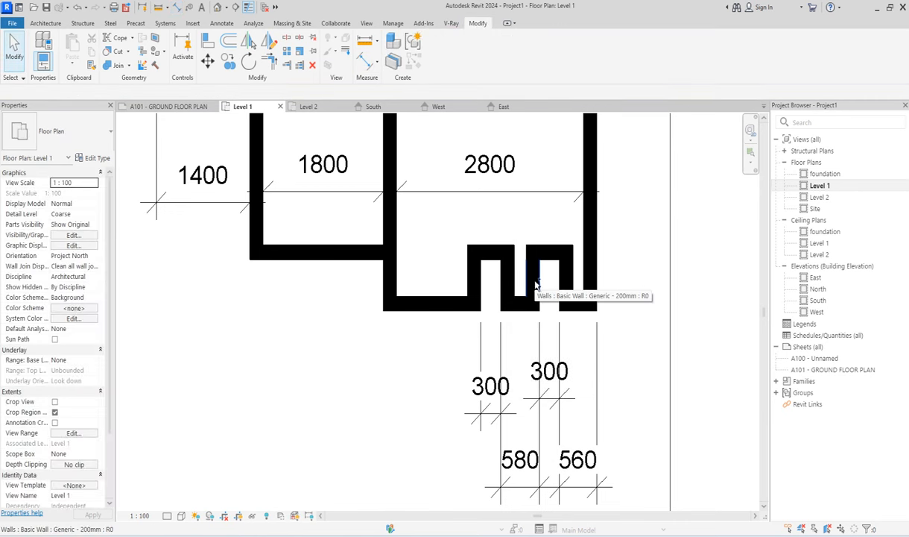
{"action": "left_click", "coordinate": [535, 286]}
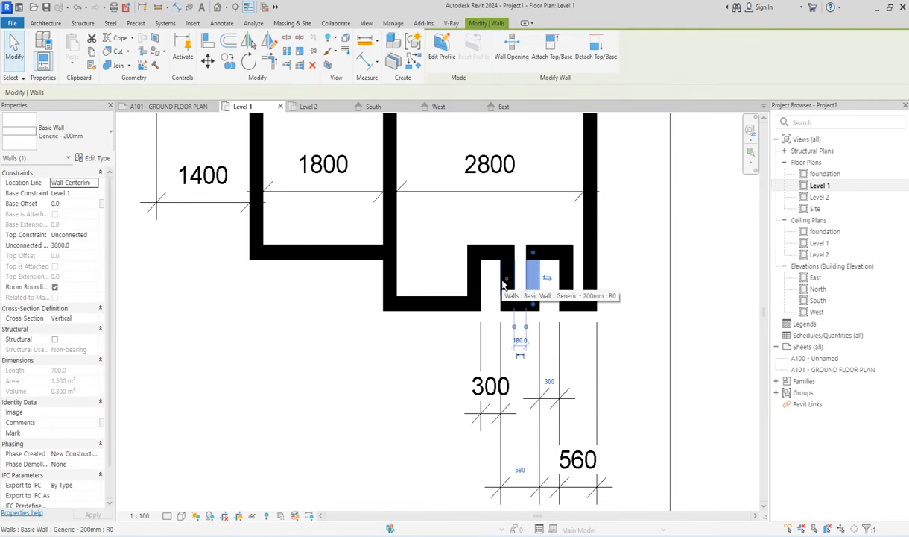
{"action": "scroll", "coordinate": [487, 282], "scroll_direction": "down", "scroll_amount": 3}
{"action": "scroll", "coordinate": [494, 335], "scroll_direction": "up", "scroll_amount": 3}
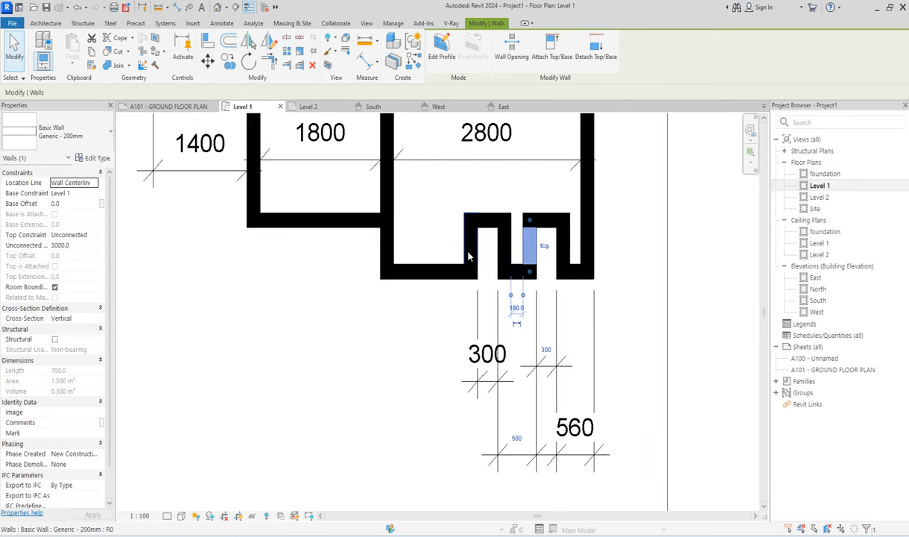
{"action": "scroll", "coordinate": [468, 256], "scroll_direction": "up", "scroll_amount": 1}
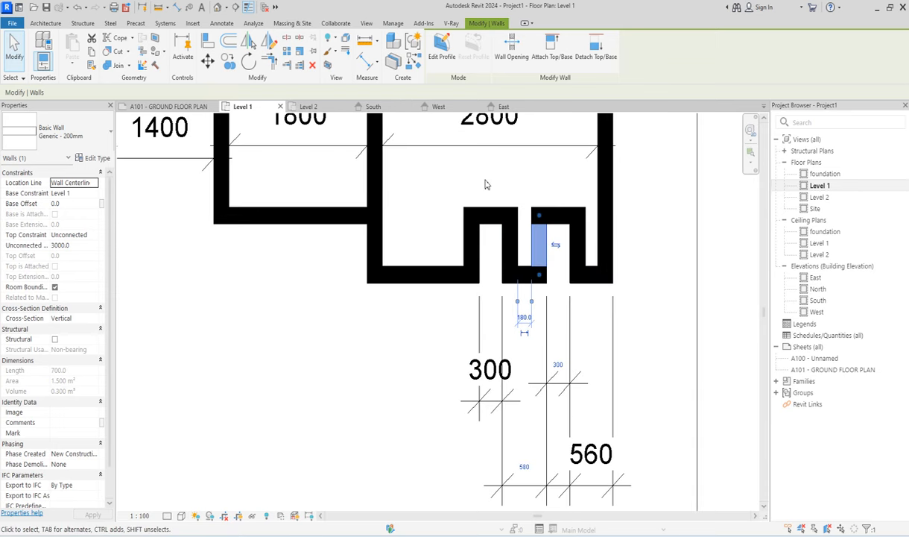
{"action": "left_click", "coordinate": [513, 177]}
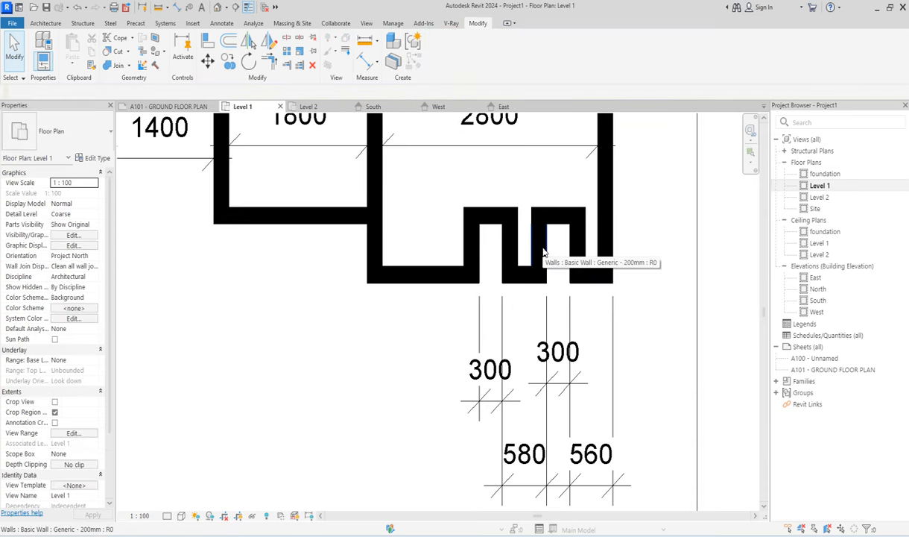
- Set the width of the segment between the recesses to 560 mm by moving the left recess's right side wall
{"action": "scroll", "coordinate": [522, 253], "scroll_direction": "down", "scroll_amount": 1}
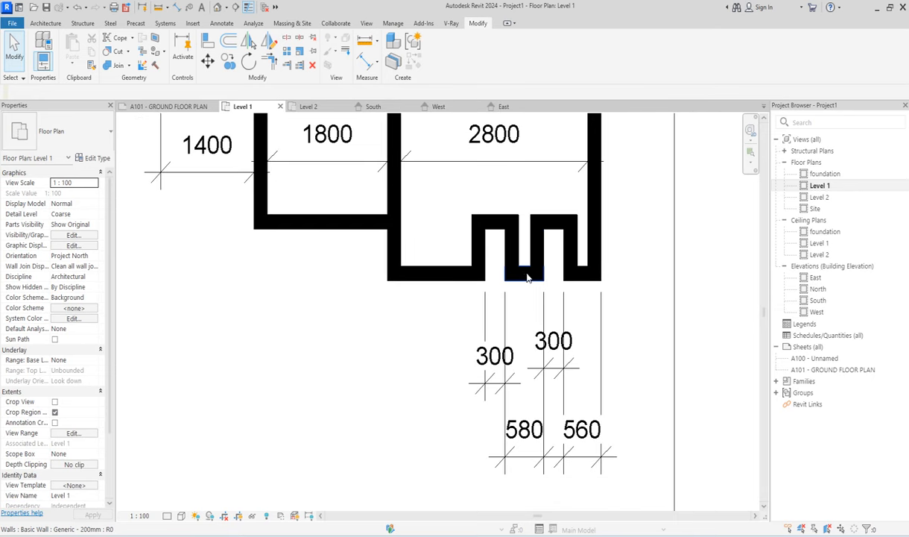
{"action": "left_click", "coordinate": [514, 251]}
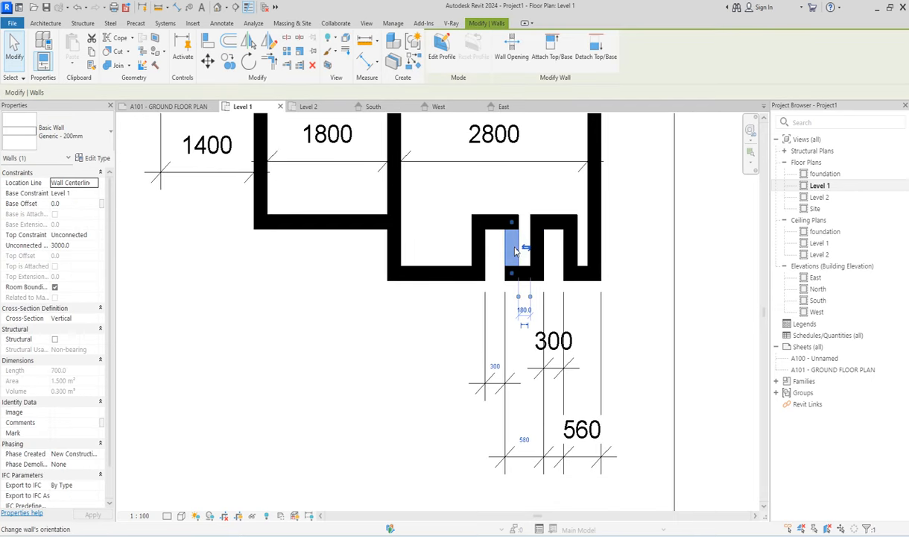
{"action": "left_click", "coordinate": [526, 447]}
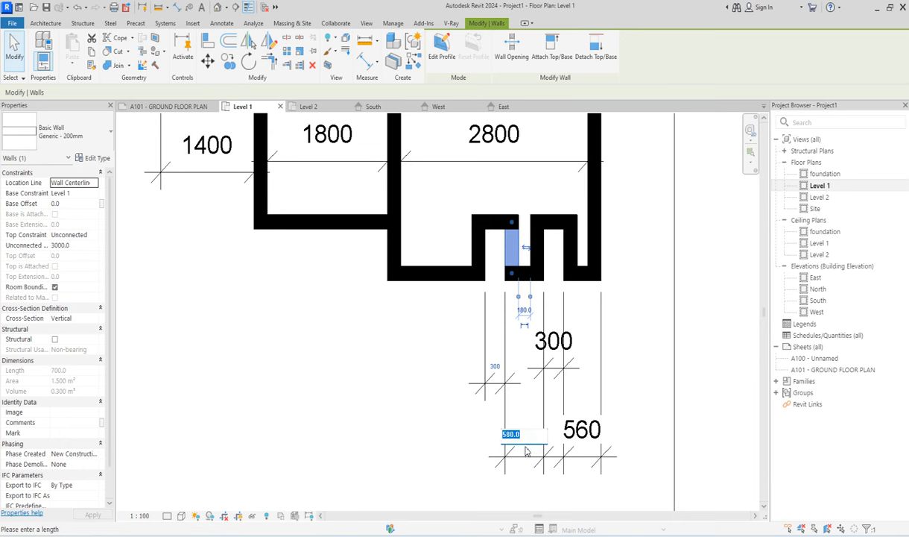
{"action": "key", "text": "Return"}
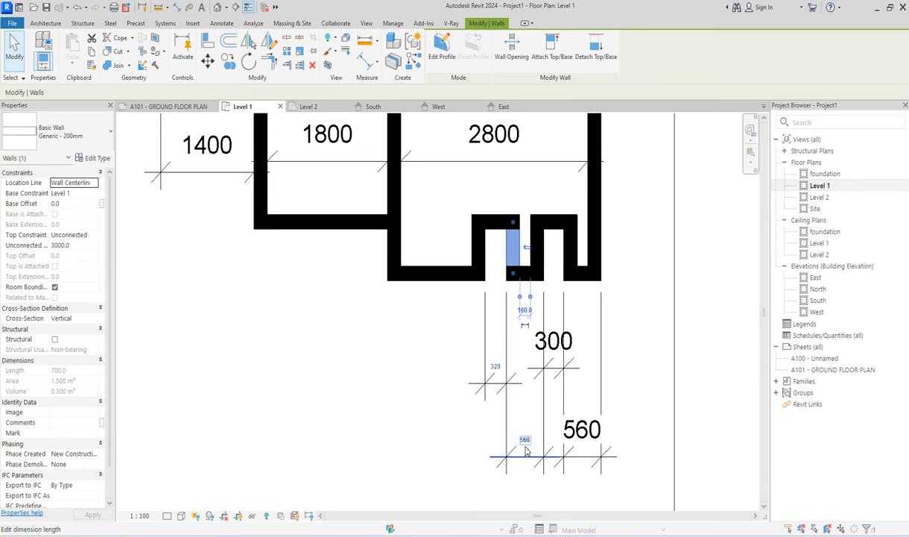
{"action": "left_click", "coordinate": [448, 415]}
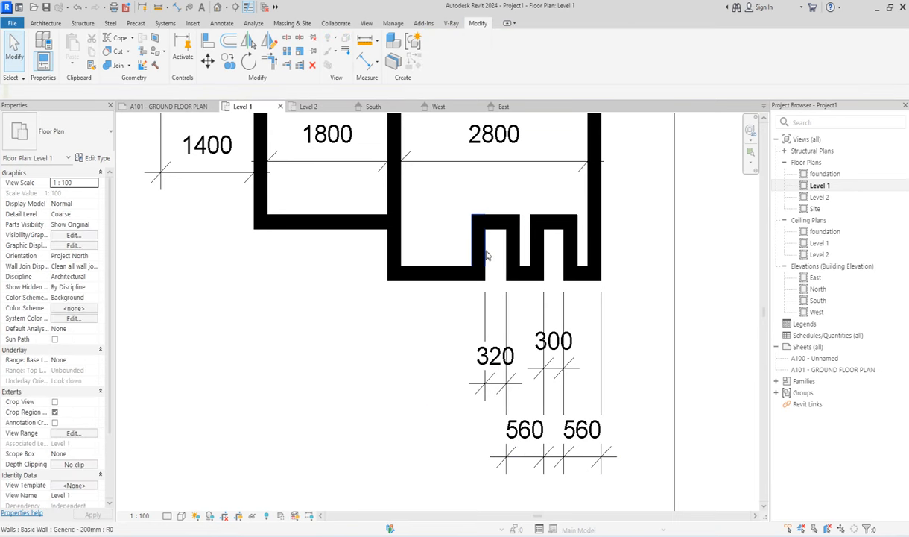
- Set the left recess's clear width to 300 mm by moving its left side wall
{"action": "left_click", "coordinate": [474, 261]}
{"action": "left_click", "coordinate": [496, 365]}
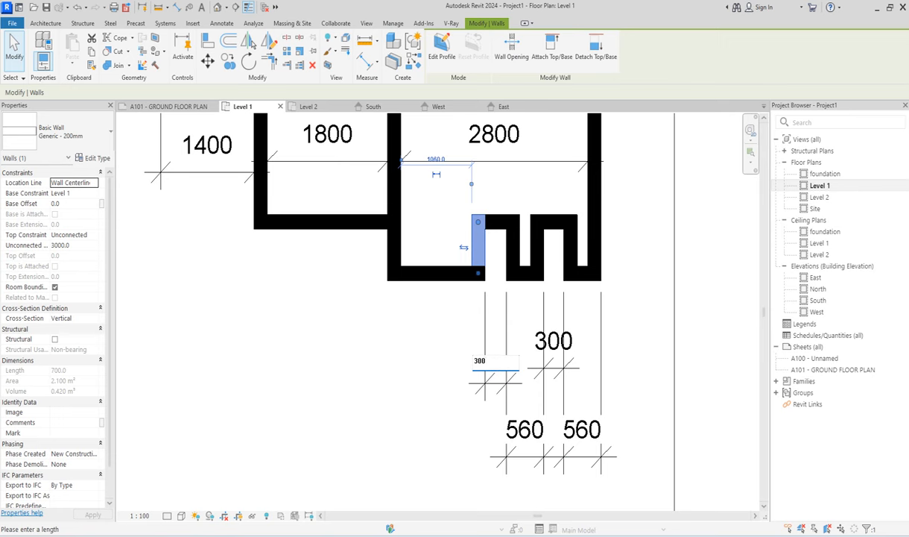
{"action": "key", "text": "Return"}
{"action": "left_click", "coordinate": [635, 300]}
- Dimension the vertical offset between the outer faces of the middle room's and right room's lower walls
{"action": "scroll", "coordinate": [458, 281], "scroll_direction": "up", "scroll_amount": 2}
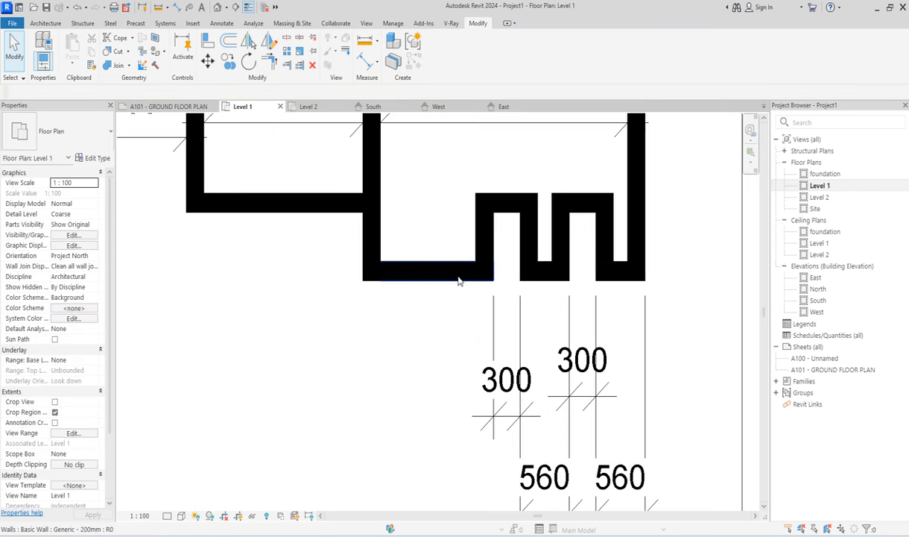
{"action": "scroll", "coordinate": [440, 291], "scroll_direction": "down", "scroll_amount": 2}
{"action": "scroll", "coordinate": [437, 227], "scroll_direction": "up", "scroll_amount": 1}
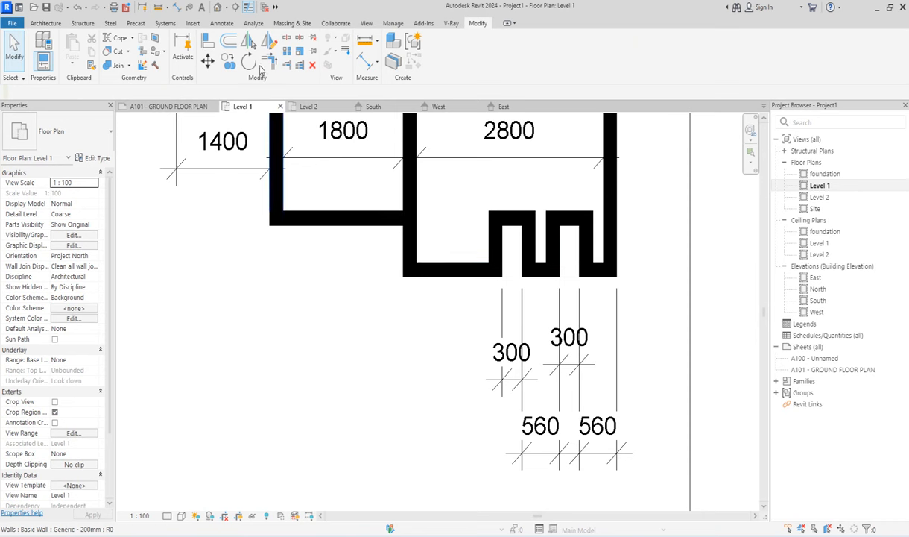
{"action": "left_click", "coordinate": [347, 152]}
{"action": "left_click", "coordinate": [364, 60]}
{"action": "left_click", "coordinate": [376, 223]}
{"action": "left_click", "coordinate": [442, 280]}
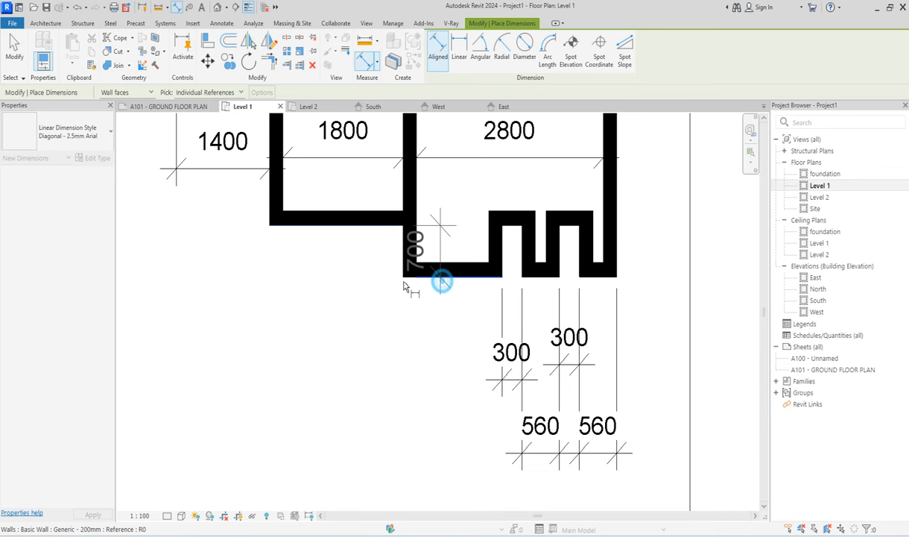
{"action": "left_click", "coordinate": [346, 279]}
{"action": "key", "text": "Escape"}
{"action": "key", "text": "Escape"}
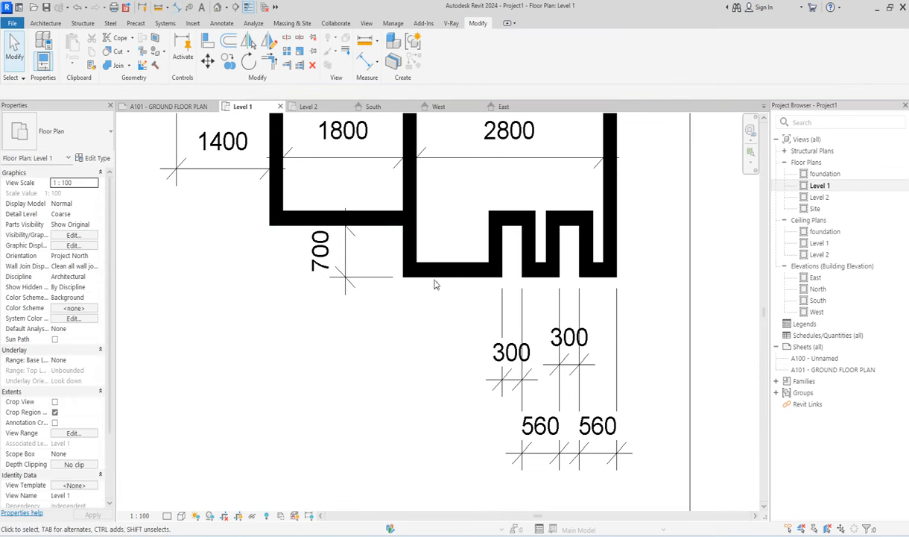
- Set the offset between the two lower exterior walls to 500 mm by moving the right room's lower wall
{"action": "left_click", "coordinate": [440, 272]}
{"action": "left_click", "coordinate": [330, 253]}
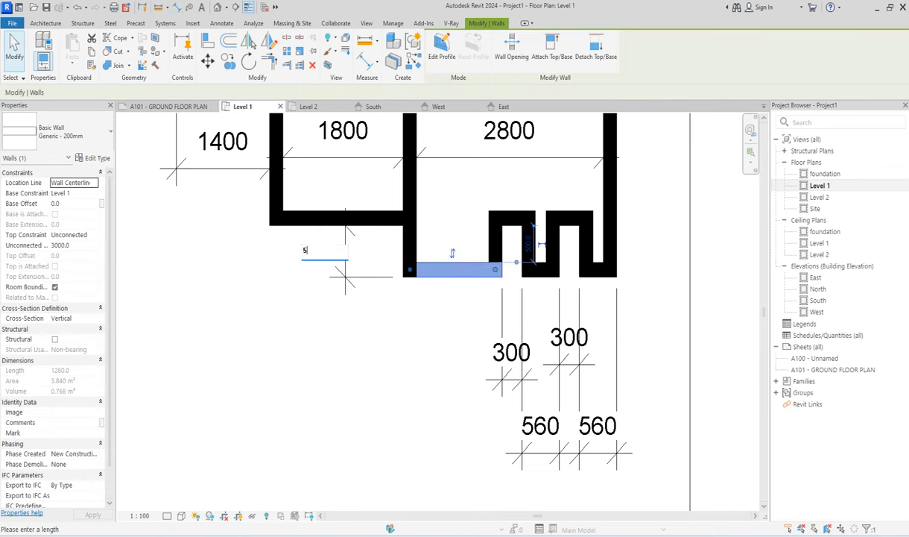
{"action": "key", "text": "Return"}
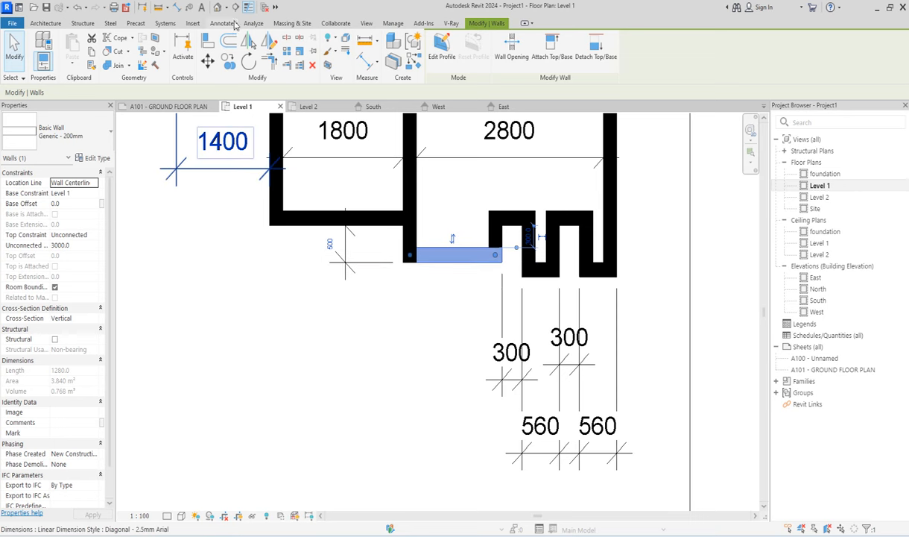
- Align the lower walls of the middle and right facade segments with the outer face of the right room's lower wall
{"action": "left_click", "coordinate": [209, 47]}
{"action": "left_click", "coordinate": [465, 260]}
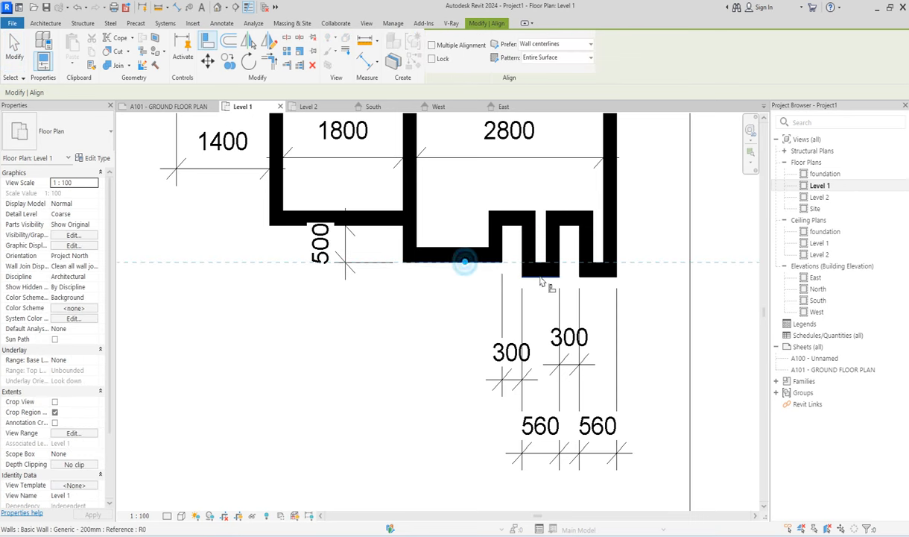
{"action": "left_click", "coordinate": [540, 276]}
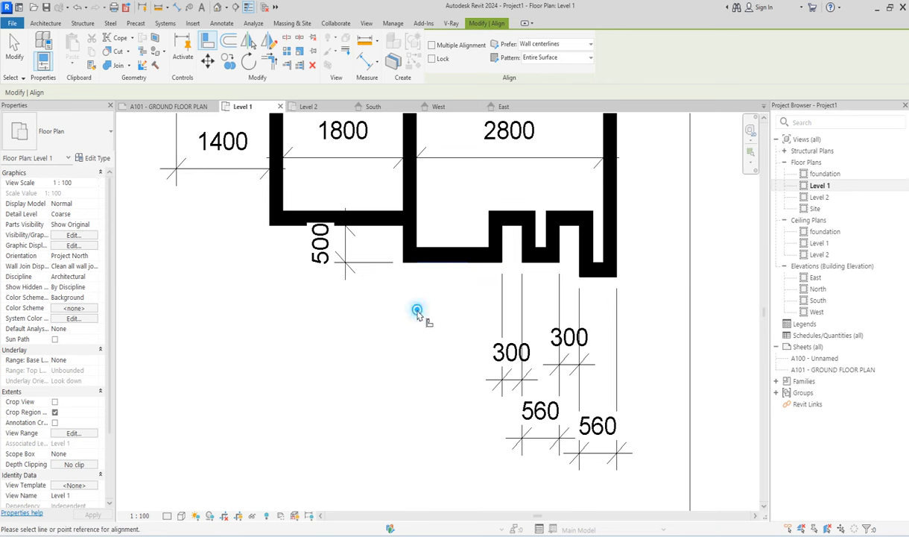
{"action": "left_click", "coordinate": [437, 261]}
{"action": "left_click", "coordinate": [582, 274]}
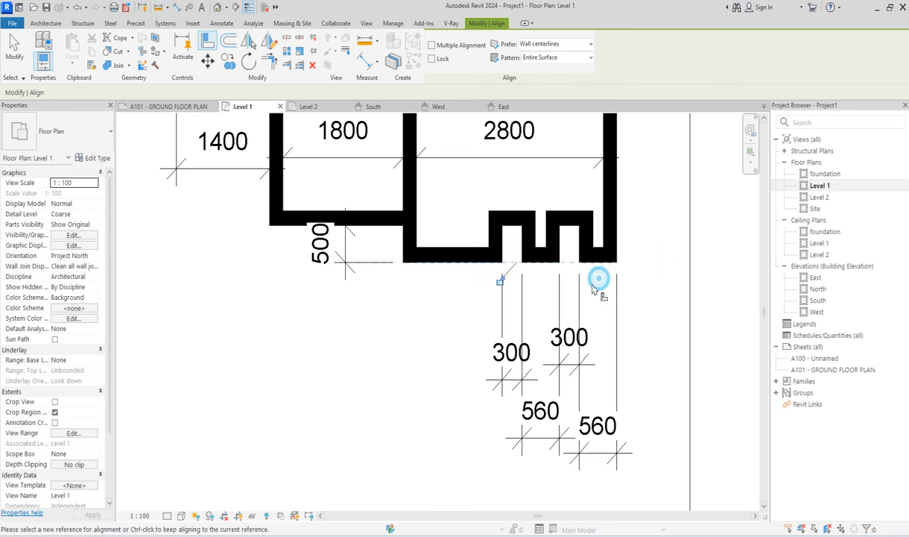
{"action": "scroll", "coordinate": [544, 343], "scroll_direction": "down", "scroll_amount": 3}
{"action": "key", "text": "Escape"}
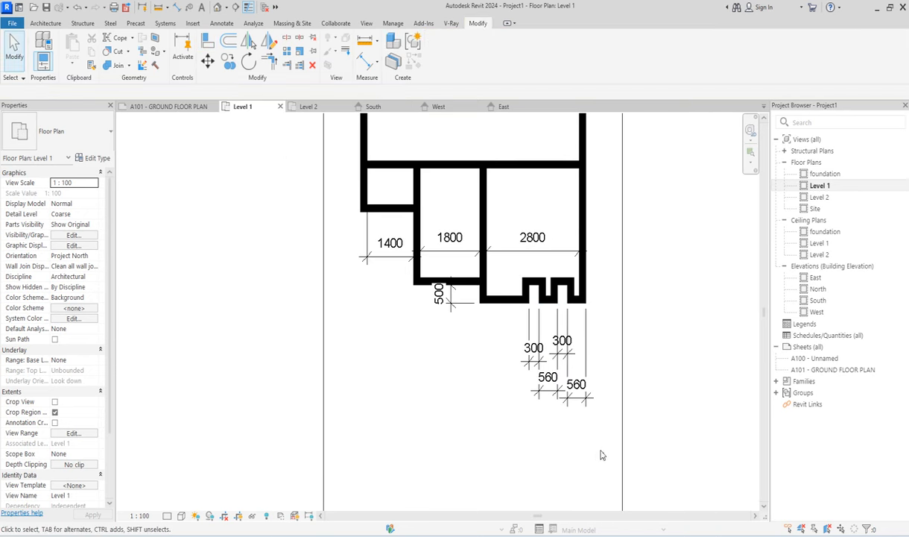
- Delete the four recess dimensions below the plan and the 500 mm offset dimension
{"action": "left_click_drag", "start_coordinate": [597, 453], "coordinate": [462, 329]}
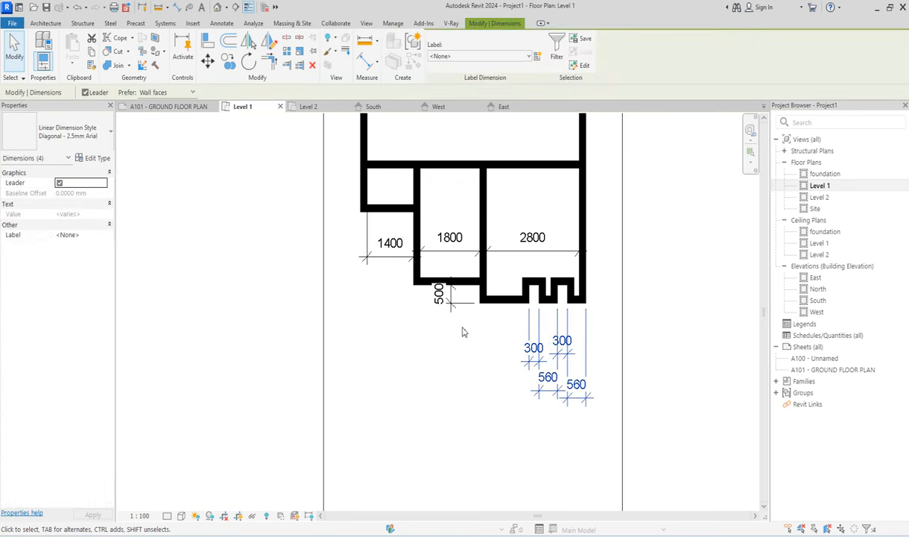
{"action": "key", "text": "Delete"}
{"action": "left_click", "coordinate": [451, 298]}
{"action": "key", "text": "Delete"}
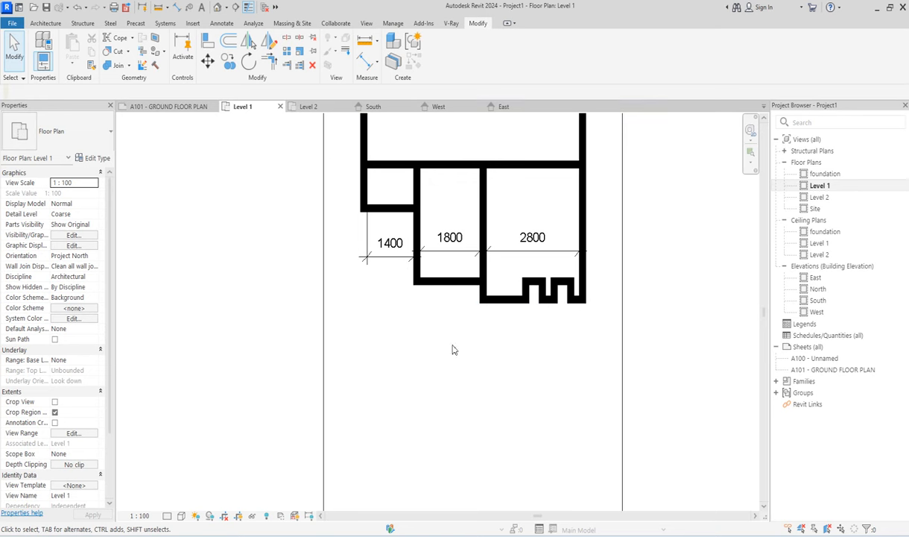
{"action": "scroll", "coordinate": [449, 304], "scroll_direction": "down", "scroll_amount": 2}
{"action": "scroll", "coordinate": [446, 308], "scroll_direction": "up", "scroll_amount": 2}
{"action": "scroll", "coordinate": [447, 328], "scroll_direction": "down", "scroll_amount": 2}
{"action": "scroll", "coordinate": [413, 332], "scroll_direction": "up", "scroll_amount": 3}
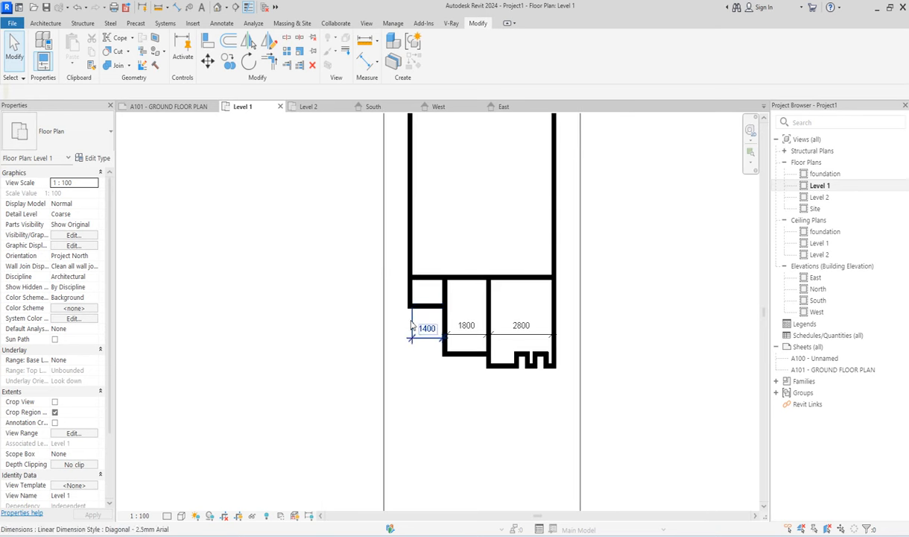
{"action": "scroll", "coordinate": [429, 312], "scroll_direction": "up", "scroll_amount": 1}
{"action": "left_click", "coordinate": [519, 337]}
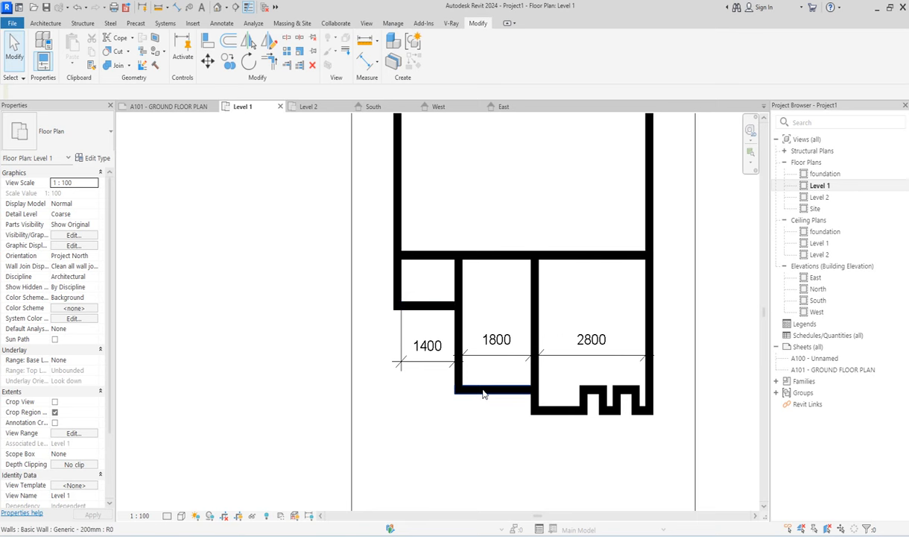
- Draw a horizontal Generic - 200mm wall between the two side walls, about 4100 mm above the existing cross wall
{"action": "scroll", "coordinate": [538, 375], "scroll_direction": "down", "scroll_amount": 2}
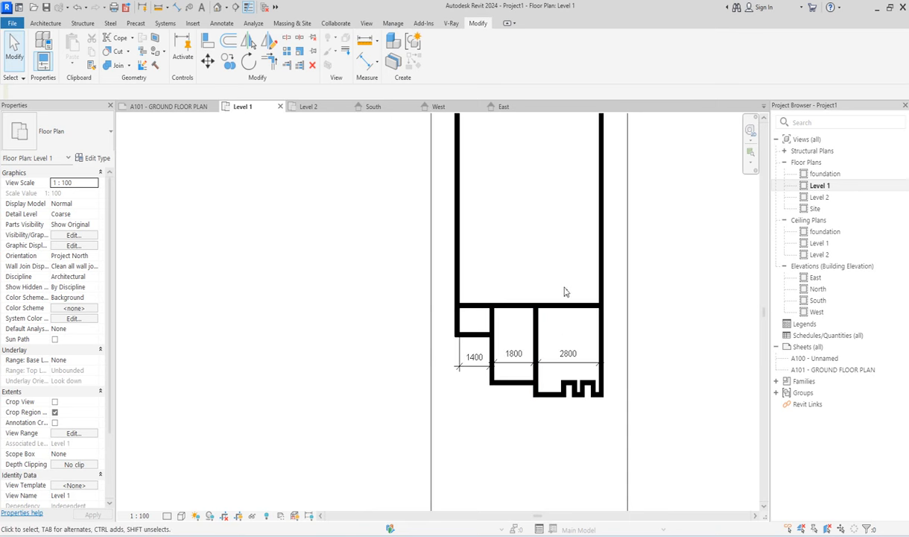
{"action": "left_click", "coordinate": [517, 305]}
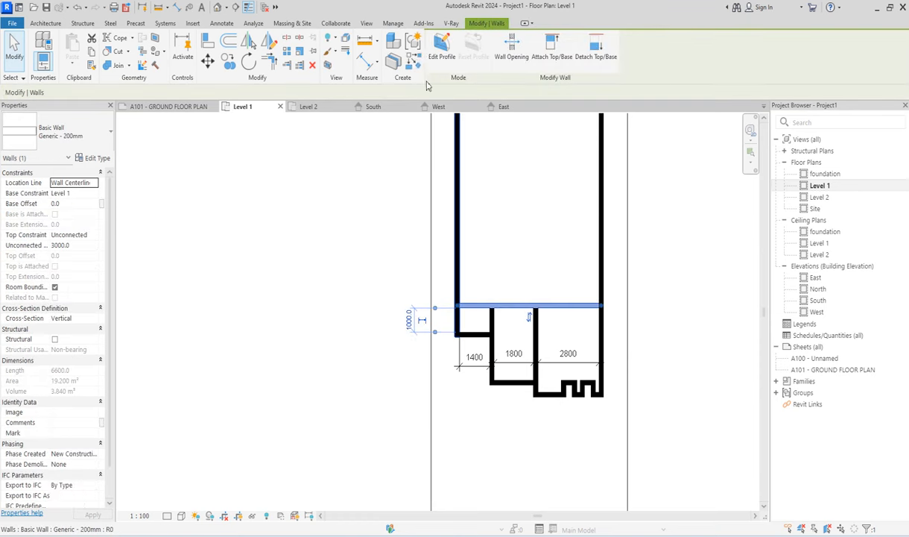
{"action": "left_click", "coordinate": [393, 43]}
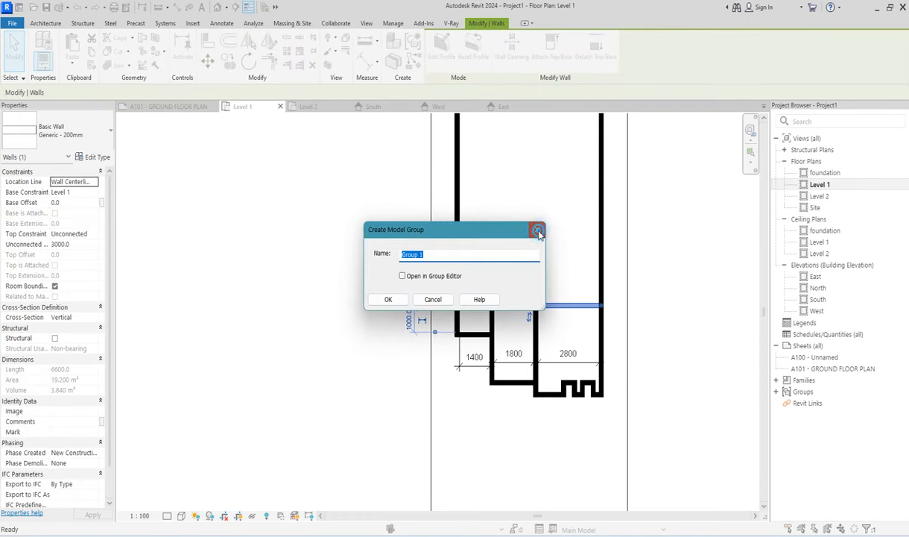
{"action": "left_click", "coordinate": [538, 231]}
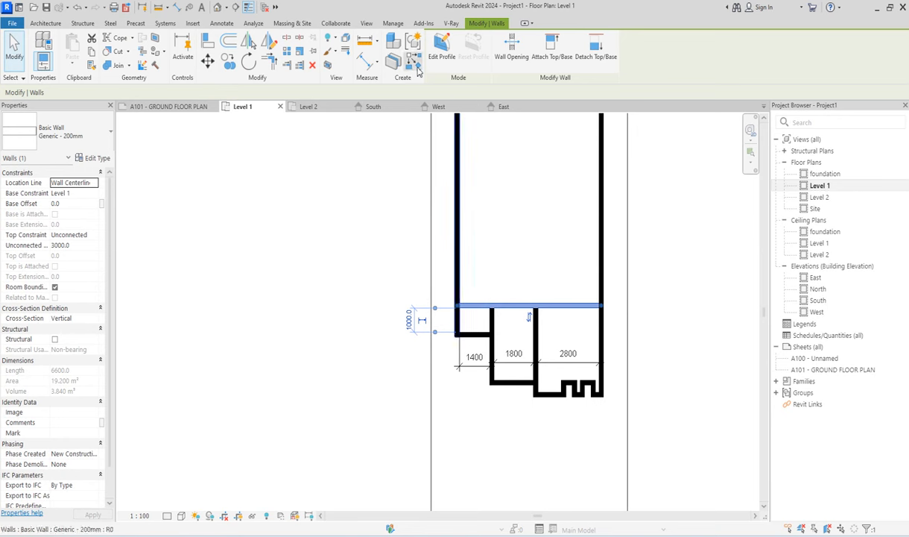
{"action": "left_click", "coordinate": [414, 65]}
{"action": "left_click", "coordinate": [457, 201]}
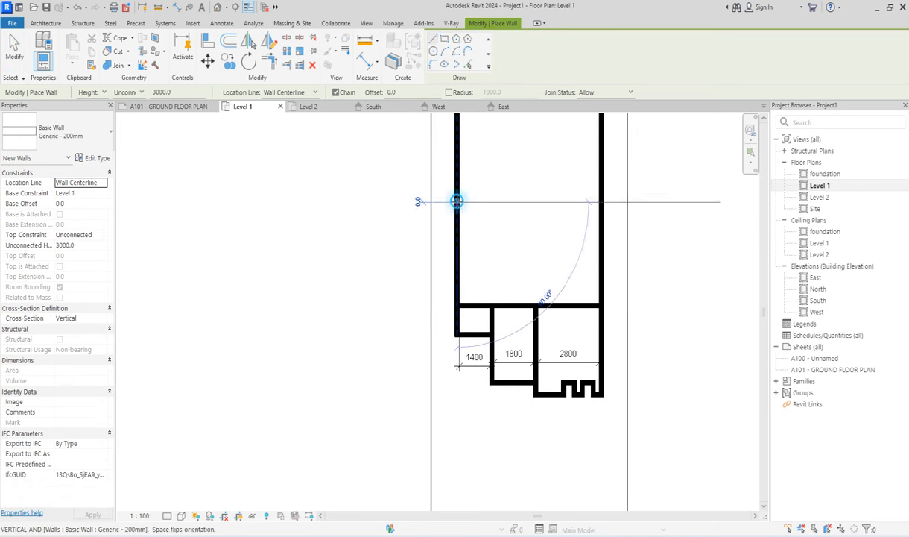
{"action": "left_click", "coordinate": [606, 202]}
{"action": "key", "text": "Escape"}
{"action": "scroll", "coordinate": [563, 344], "scroll_direction": "up", "scroll_amount": 2}
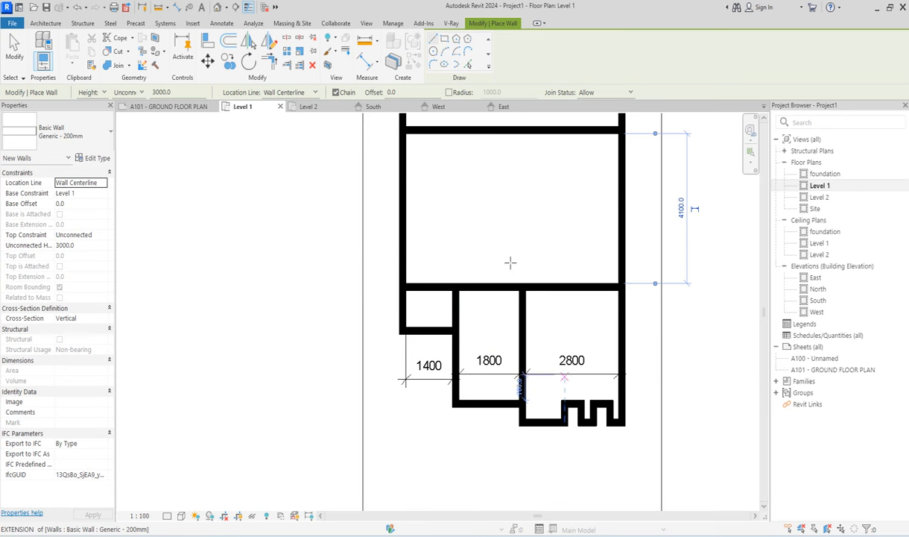
- Examine the whole plan around the new cross wall and end the wall command
{"action": "scroll", "coordinate": [510, 262], "scroll_direction": "down", "scroll_amount": 4}
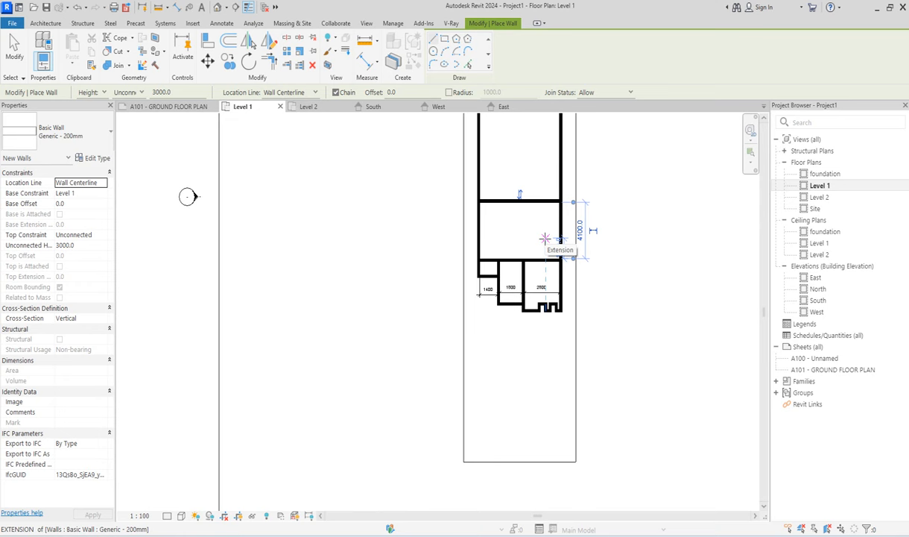
{"action": "scroll", "coordinate": [534, 217], "scroll_direction": "down", "scroll_amount": 2}
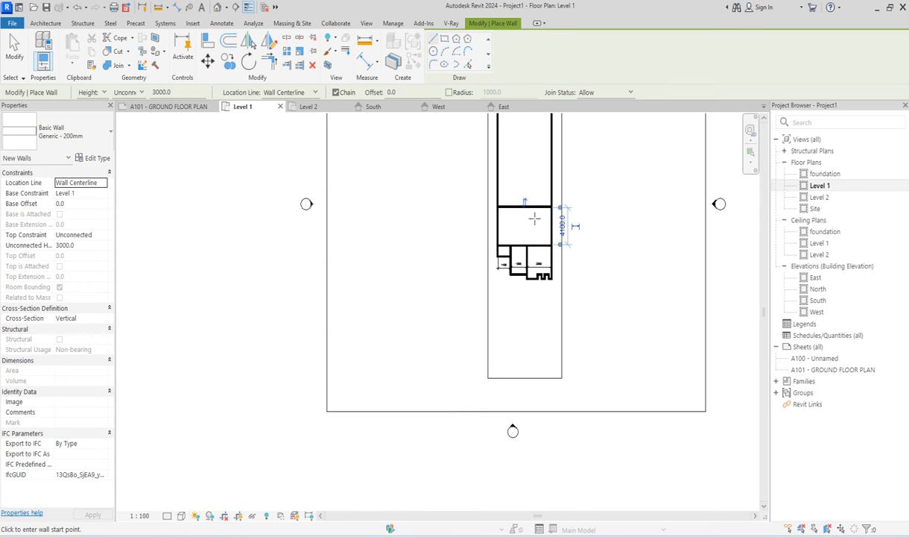
{"action": "scroll", "coordinate": [534, 218], "scroll_direction": "up", "scroll_amount": 1}
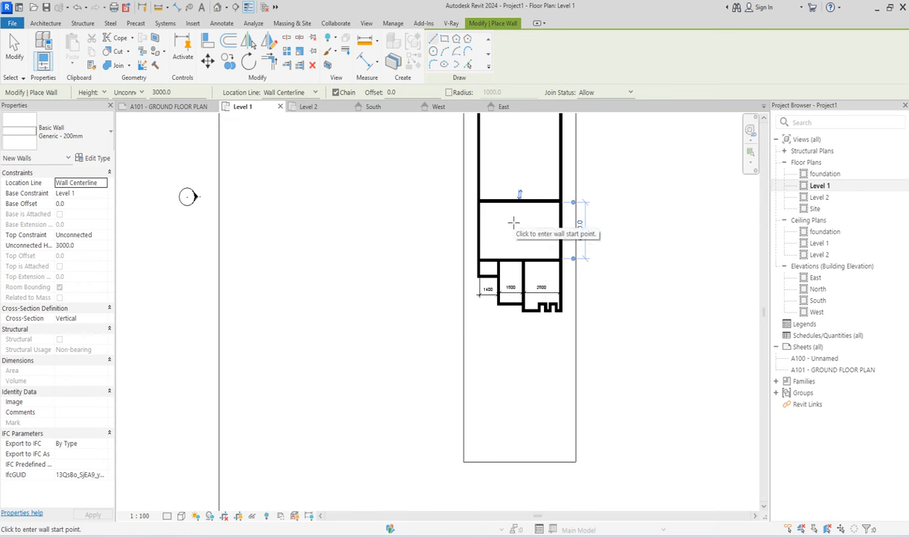
{"action": "scroll", "coordinate": [513, 222], "scroll_direction": "up", "scroll_amount": 3}
{"action": "scroll", "coordinate": [515, 239], "scroll_direction": "down", "scroll_amount": 5}
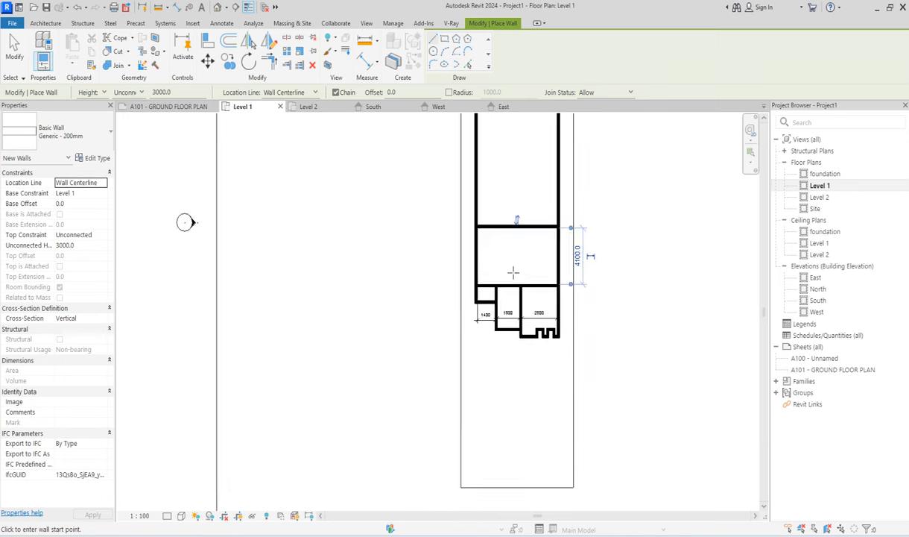
{"action": "scroll", "coordinate": [522, 236], "scroll_direction": "up", "scroll_amount": 1}
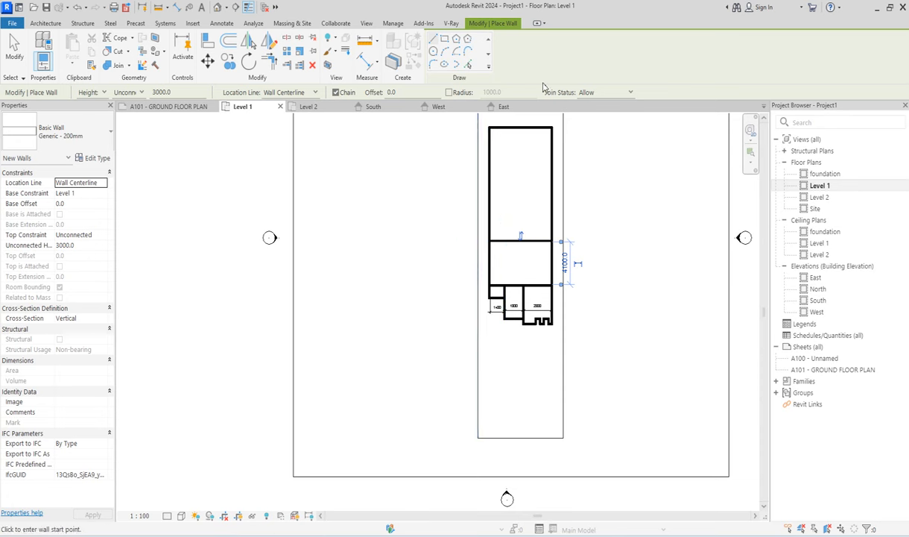
{"action": "scroll", "coordinate": [504, 176], "scroll_direction": "up", "scroll_amount": 3}
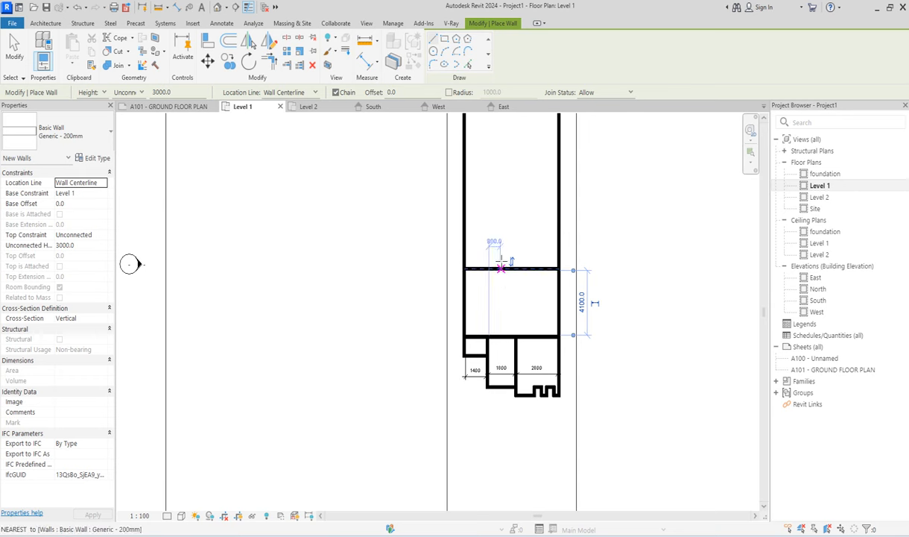
{"action": "right_click", "coordinate": [514, 134]}
{"action": "right_click", "coordinate": [501, 175]}
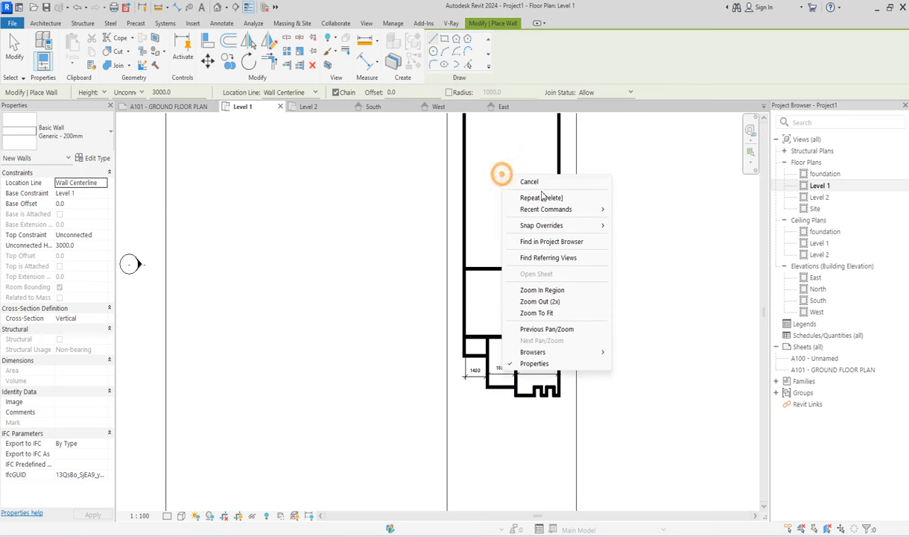
{"action": "left_click", "coordinate": [546, 180]}
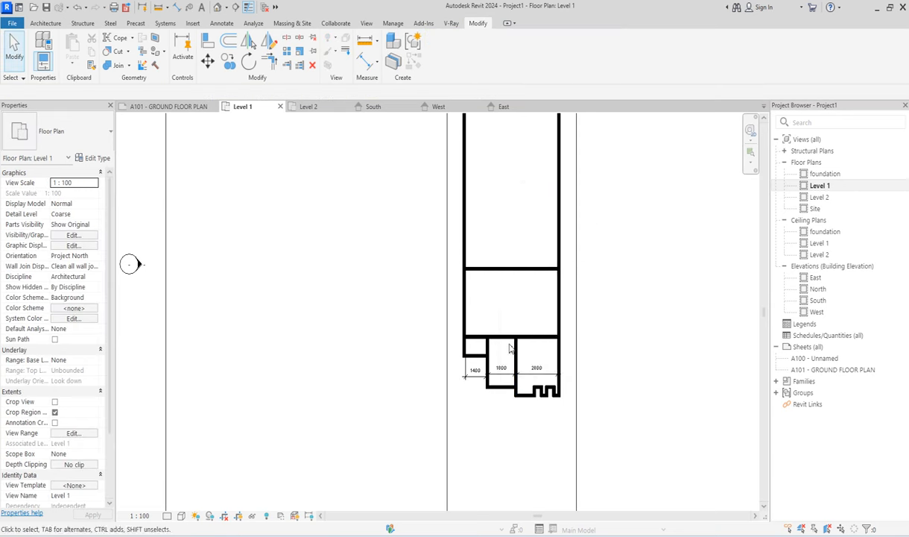
- Dimension the clear distance between the new cross wall and the cross wall below it
{"action": "left_click", "coordinate": [365, 58]}
{"action": "left_click", "coordinate": [532, 210]}
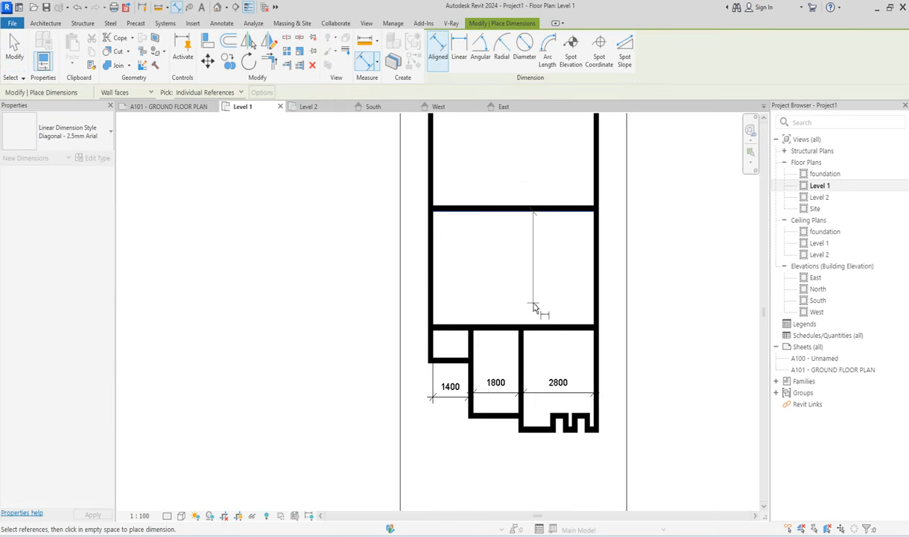
{"action": "left_click", "coordinate": [552, 326]}
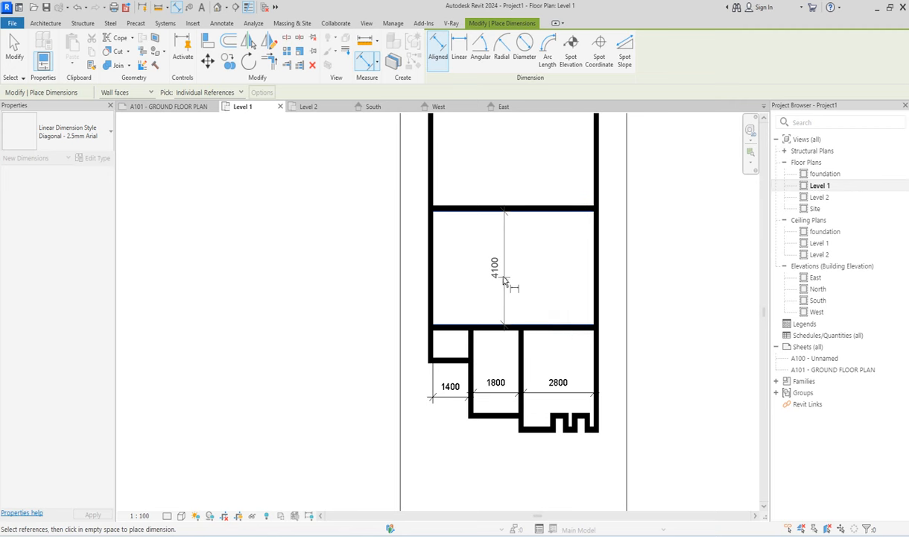
{"action": "left_click", "coordinate": [503, 276]}
{"action": "right_click", "coordinate": [542, 204]}
{"action": "left_click", "coordinate": [573, 213]}
{"action": "right_click", "coordinate": [546, 185]}
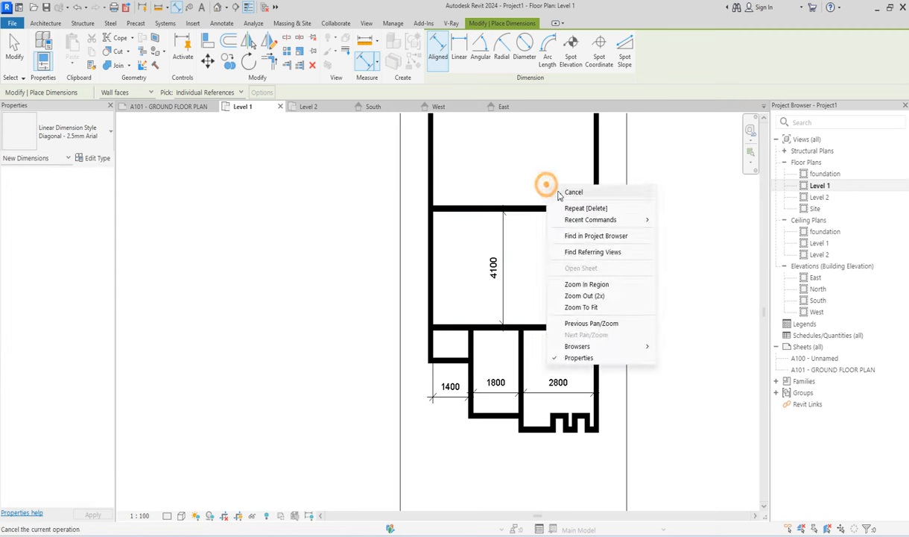
{"action": "left_click", "coordinate": [571, 192]}
- Set the clear distance between the two cross walls to 5000 mm by moving the upper wall
{"action": "left_click", "coordinate": [552, 209]}
{"action": "left_click", "coordinate": [495, 267]}
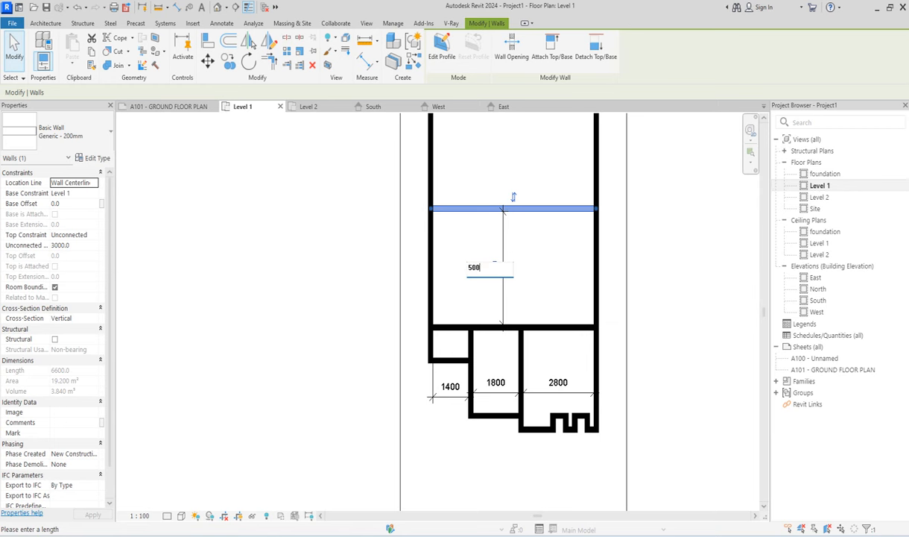
{"action": "type", "text": "5000"}
{"action": "key", "text": "Return"}
{"action": "left_click", "coordinate": [563, 280]}
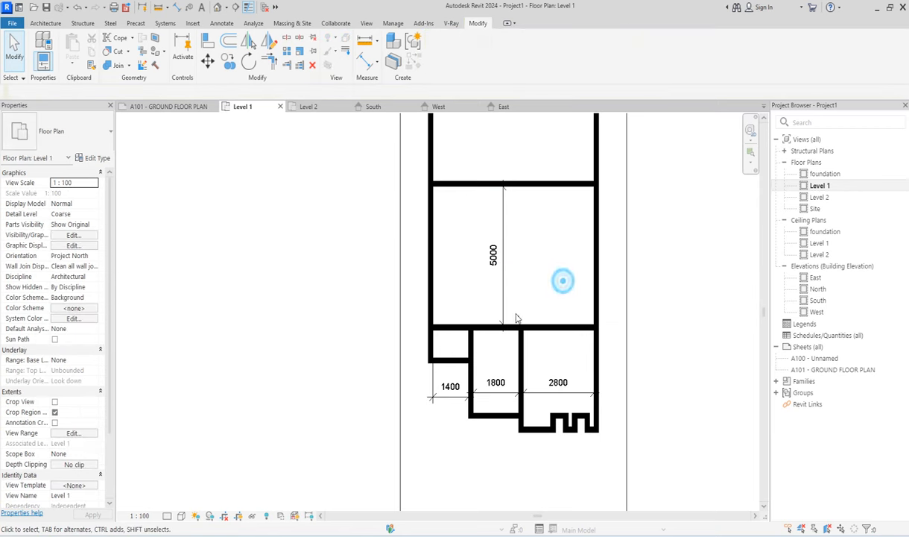
- Dimension the clear width between the side walls of the room enclosed by the two cross walls
{"action": "left_click", "coordinate": [365, 59]}
{"action": "left_click", "coordinate": [432, 263]}
{"action": "left_click", "coordinate": [594, 278]}
{"action": "left_click", "coordinate": [472, 230]}
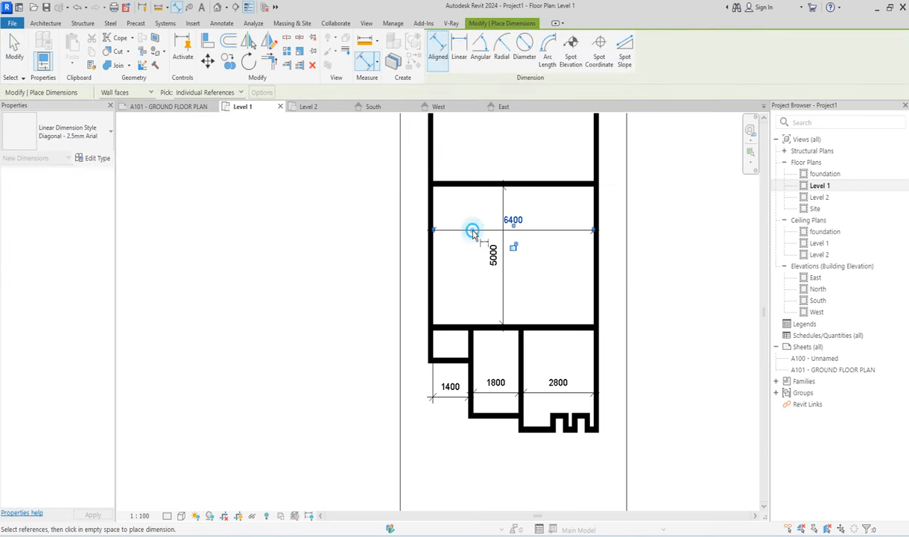
{"action": "scroll", "coordinate": [575, 331], "scroll_direction": "up", "scroll_amount": 1}
{"action": "right_click", "coordinate": [561, 269]}
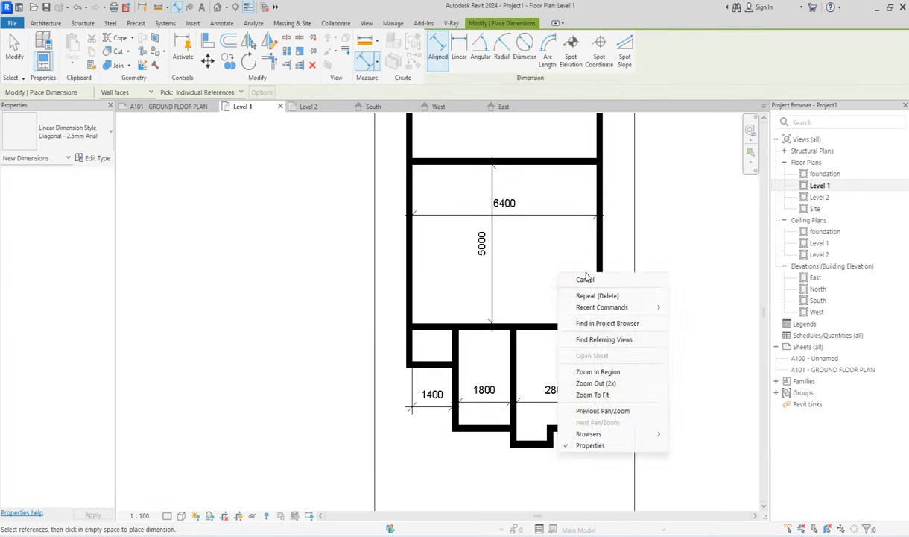
{"action": "left_click", "coordinate": [586, 279]}
- Draw two walls enclosing a small space about 1220 mm wide and 1700 mm deep in the large room's lower-right corner
{"action": "left_click", "coordinate": [564, 326]}
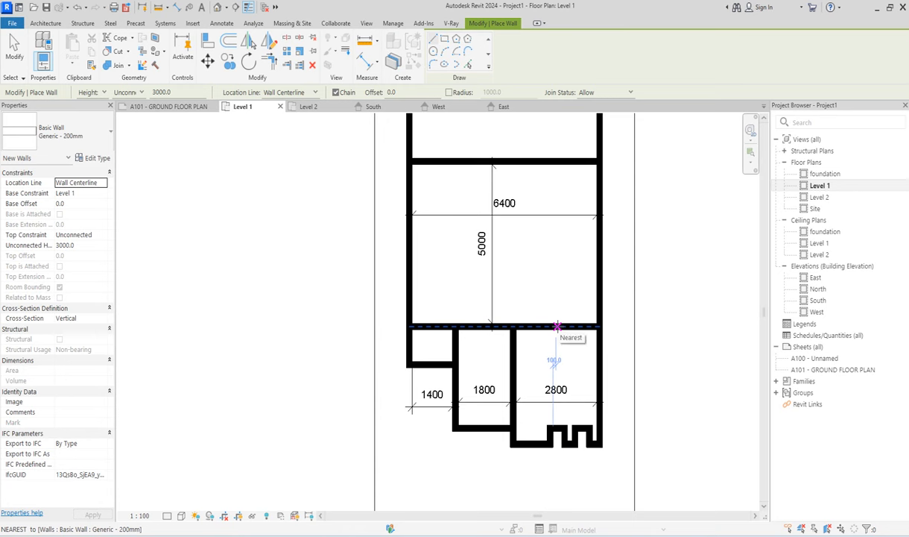
{"action": "left_click", "coordinate": [564, 326]}
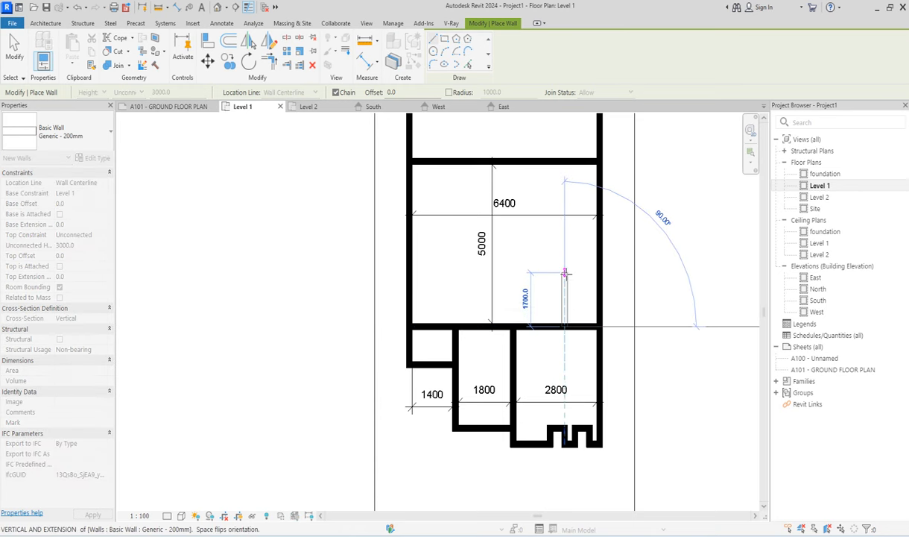
{"action": "left_click", "coordinate": [564, 272]}
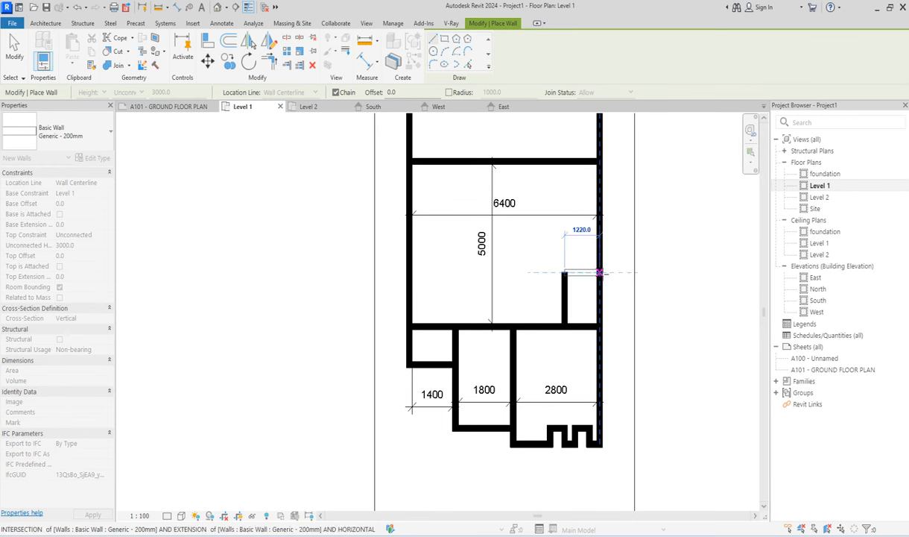
{"action": "left_click", "coordinate": [597, 272]}
{"action": "key", "text": "Escape"}
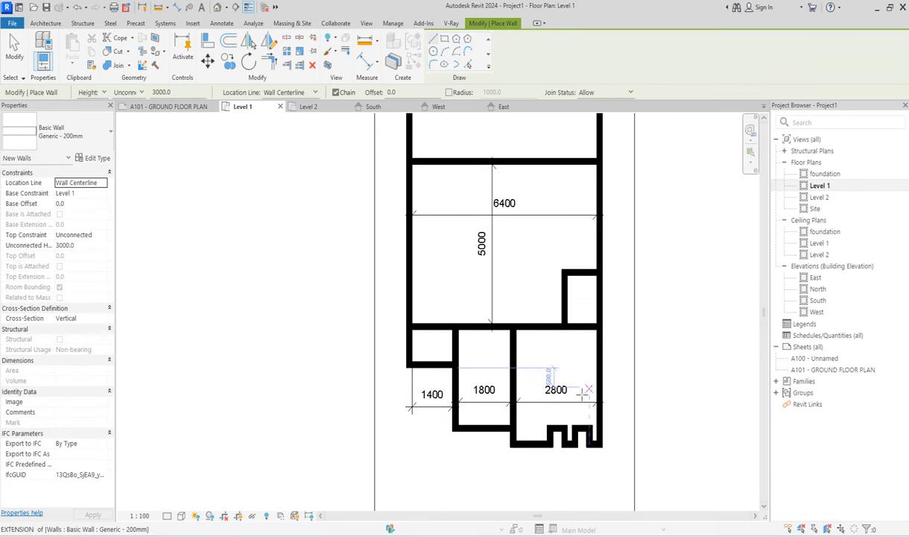
{"action": "key", "text": "Escape"}
{"action": "scroll", "coordinate": [589, 390], "scroll_direction": "up", "scroll_amount": 3}
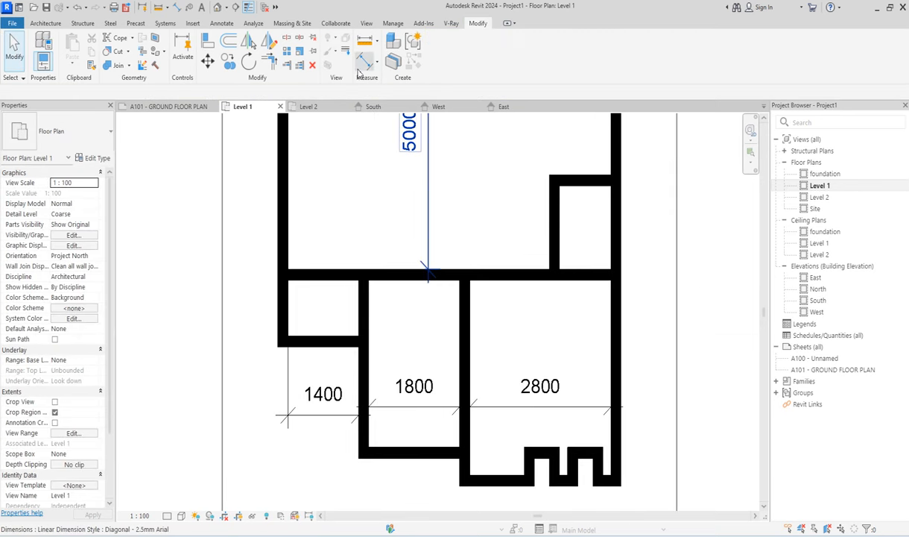
{"action": "left_click", "coordinate": [364, 63]}
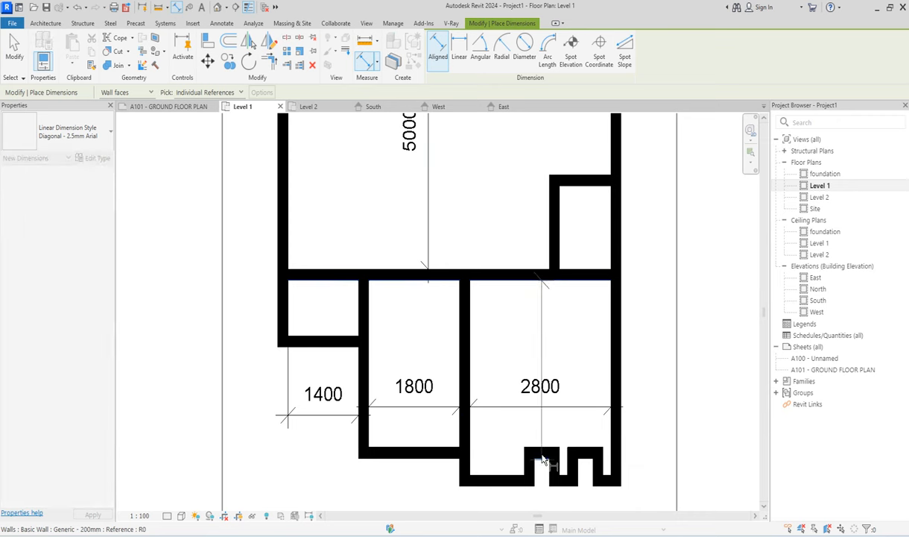
{"action": "left_click", "coordinate": [542, 445]}
{"action": "left_click", "coordinate": [527, 349]}
{"action": "key", "text": "Escape"}
{"action": "scroll", "coordinate": [527, 350], "scroll_direction": "down", "scroll_amount": 7}
{"action": "scroll", "coordinate": [557, 308], "scroll_direction": "up", "scroll_amount": 3}
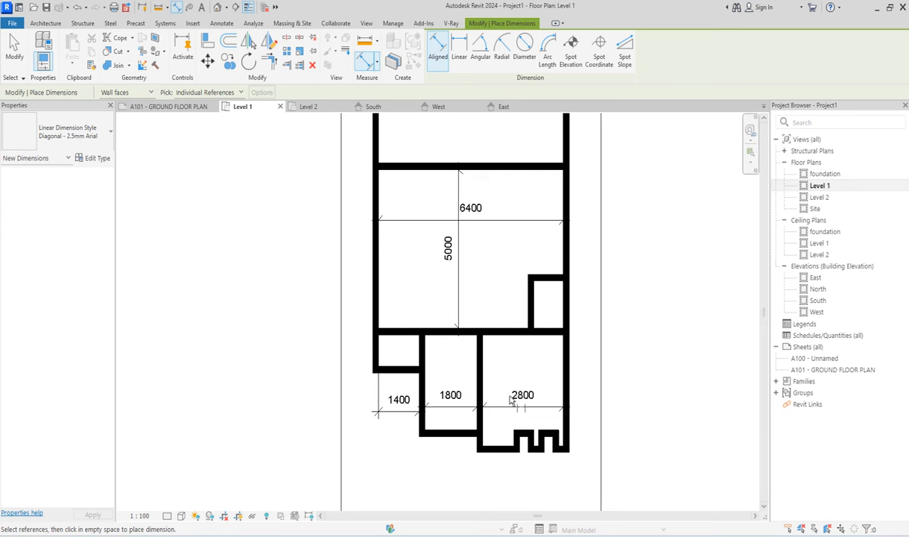
{"action": "scroll", "coordinate": [512, 400], "scroll_direction": "down", "scroll_amount": 5}
{"action": "scroll", "coordinate": [480, 277], "scroll_direction": "up", "scroll_amount": 3}
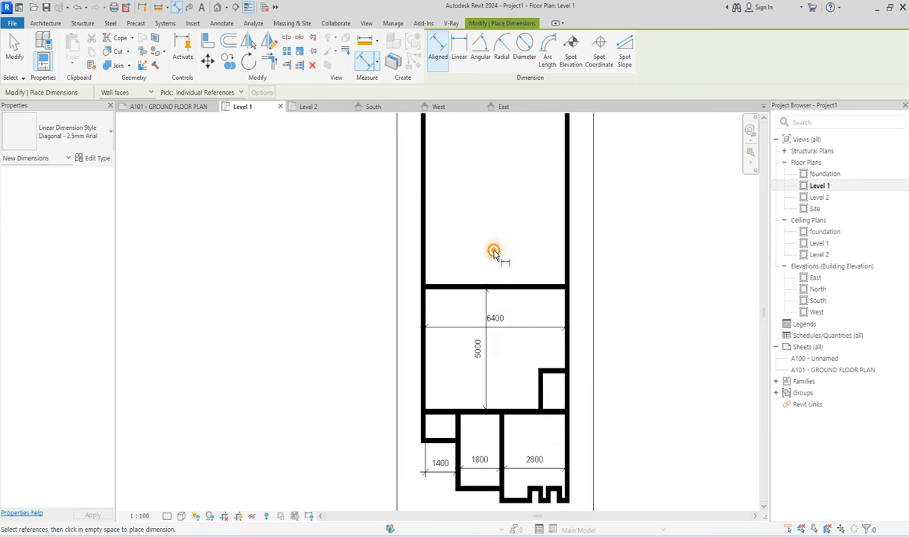
{"action": "right_click", "coordinate": [498, 248]}
{"action": "left_click", "coordinate": [518, 256]}
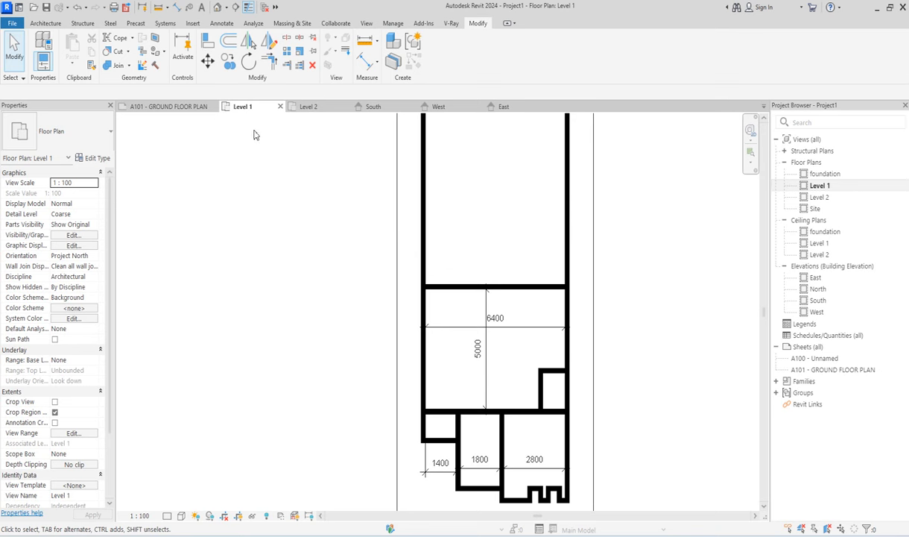
- Draw a vertical Generic - 200mm partition wall upward from the upper cross wall, about a third of the way from the left side wall
{"action": "left_click", "coordinate": [47, 24]}
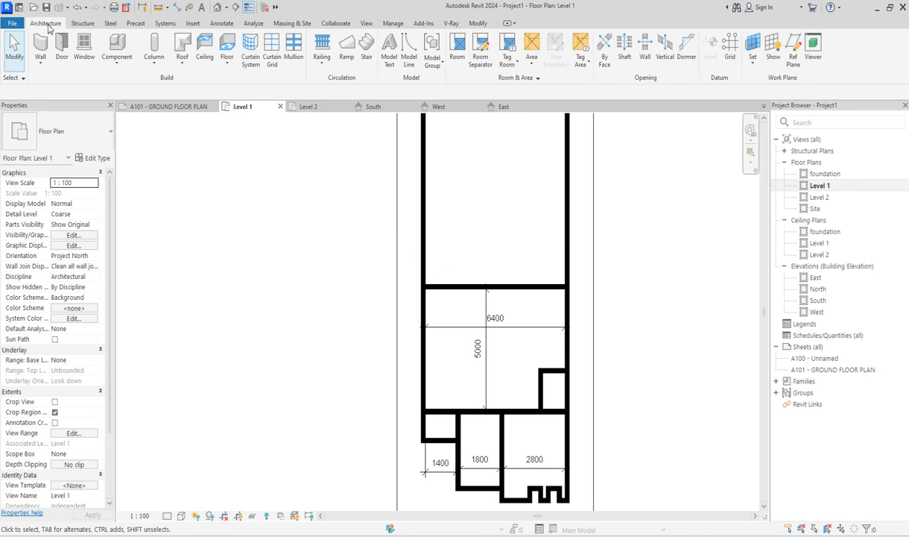
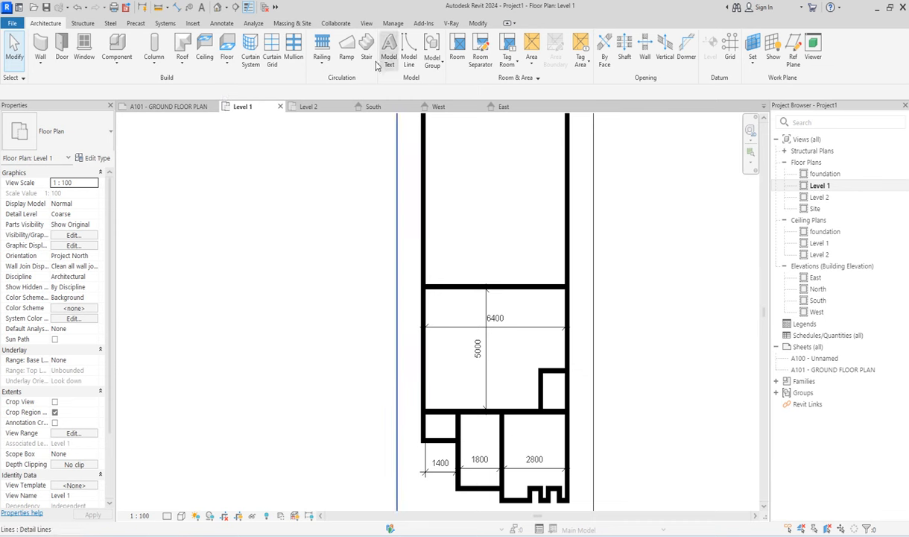
{"action": "left_click", "coordinate": [50, 48]}
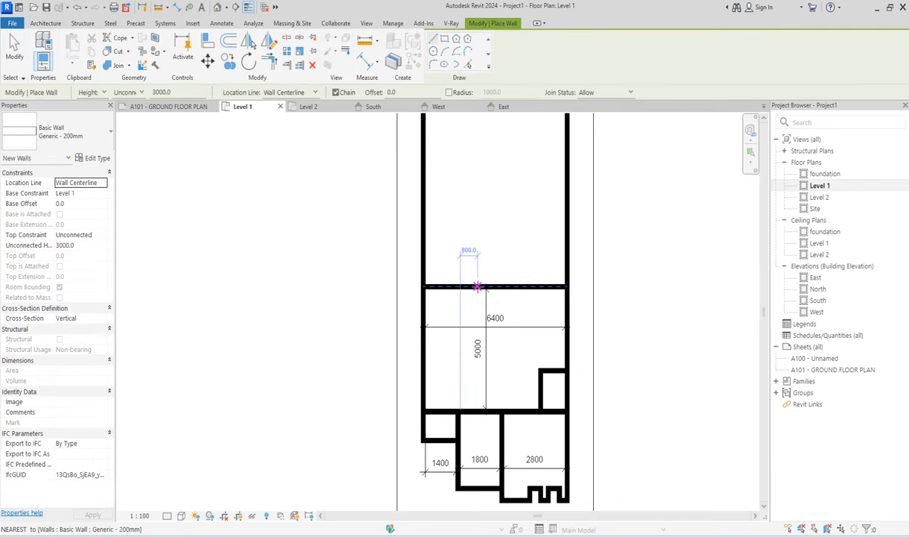
{"action": "left_click", "coordinate": [470, 286]}
{"action": "left_click", "coordinate": [470, 211]}
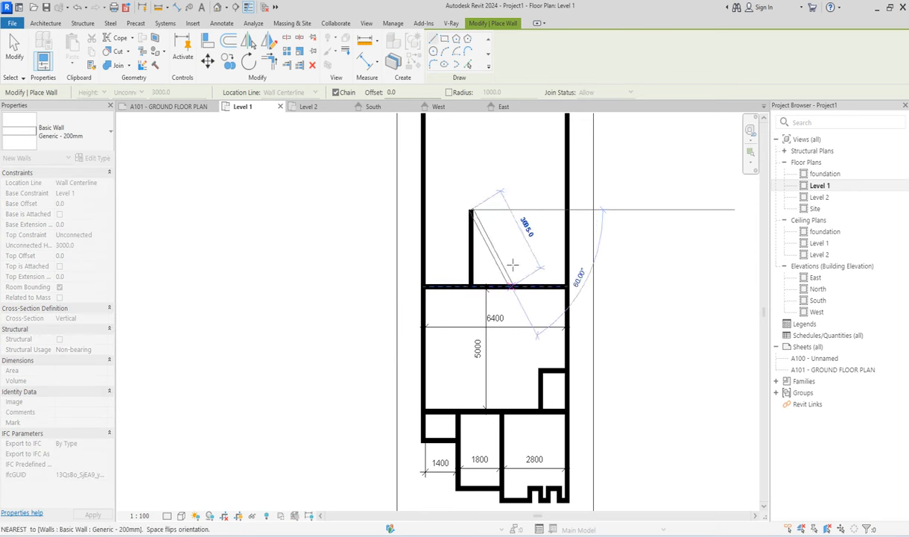
{"action": "key", "text": "Escape"}
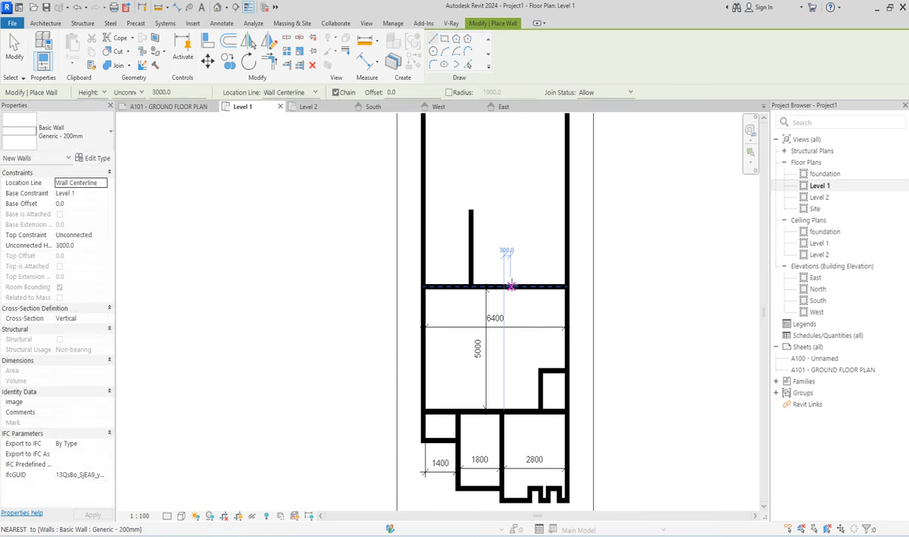
- Draw a second vertical Generic - 200mm partition about 3200 mm long from the upper cross wall, level with the first partition's top end
{"action": "left_click", "coordinate": [515, 286]}
{"action": "left_click", "coordinate": [514, 210]}
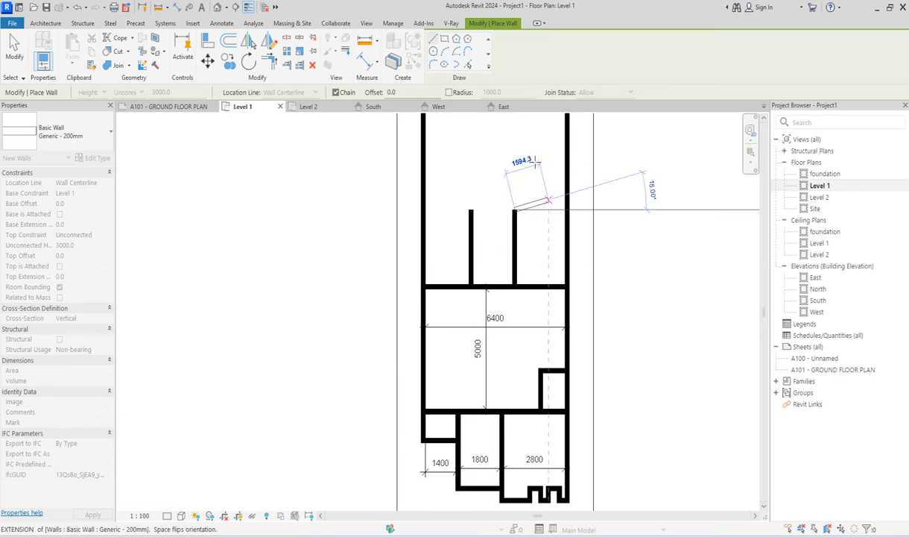
{"action": "right_click", "coordinate": [534, 160]}
{"action": "left_click", "coordinate": [562, 168]}
{"action": "right_click", "coordinate": [512, 159]}
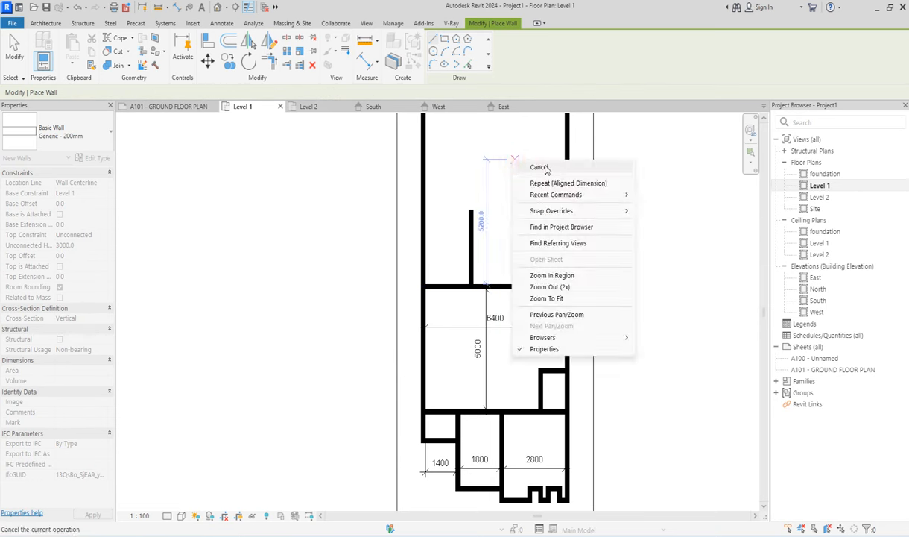
{"action": "left_click", "coordinate": [546, 168]}
{"action": "left_click", "coordinate": [479, 24]}
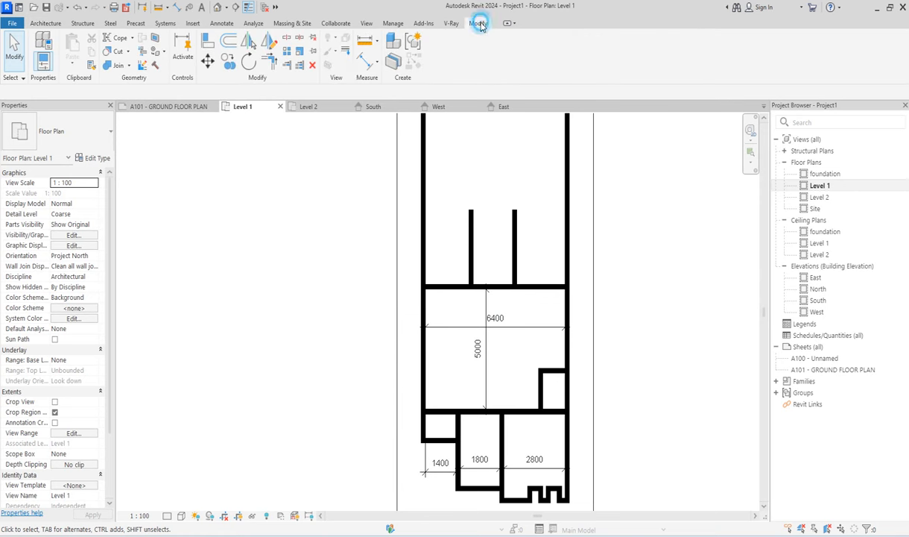
{"action": "left_click", "coordinate": [363, 59]}
{"action": "scroll", "coordinate": [422, 250], "scroll_direction": "up", "scroll_amount": 5}
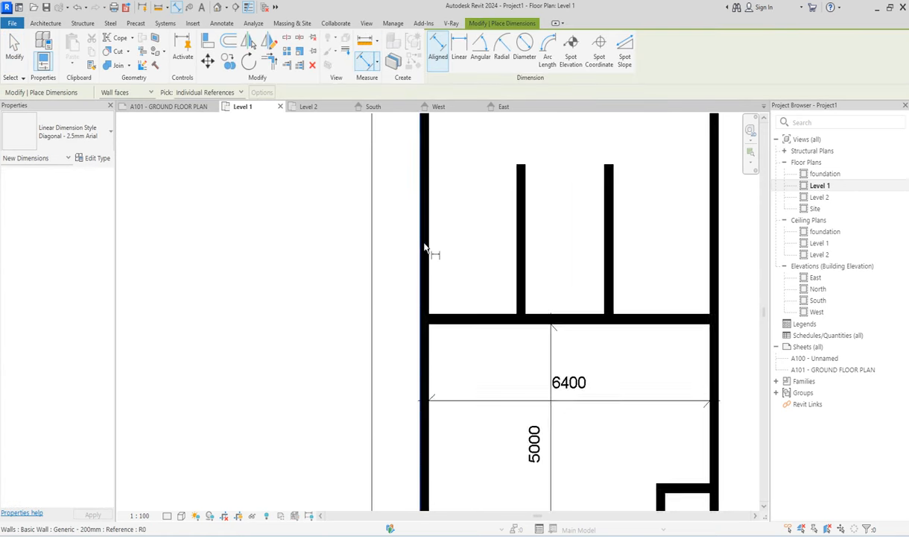
{"action": "left_click", "coordinate": [424, 234]}
{"action": "left_click", "coordinate": [620, 275]}
{"action": "scroll", "coordinate": [434, 241], "scroll_direction": "down", "scroll_amount": 4}
{"action": "scroll", "coordinate": [590, 238], "scroll_direction": "up", "scroll_amount": 3}
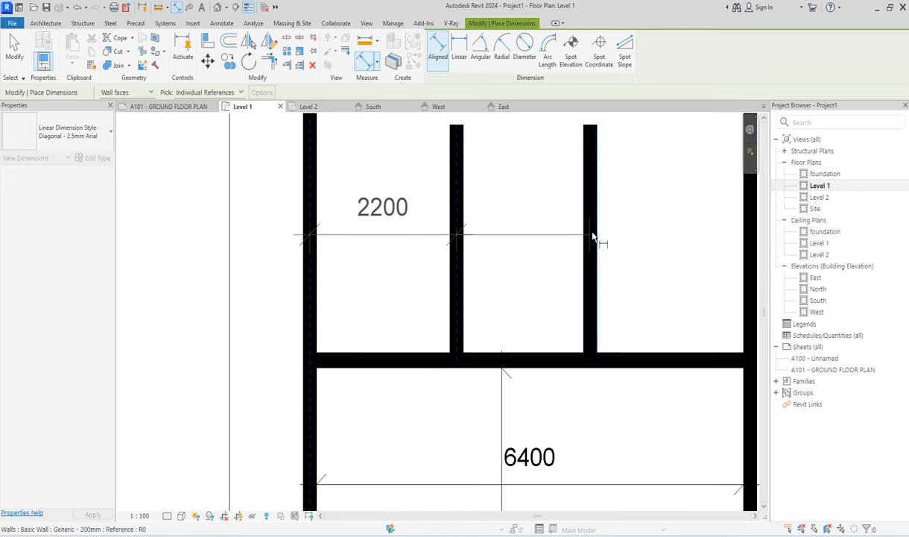
{"action": "left_click", "coordinate": [591, 243]}
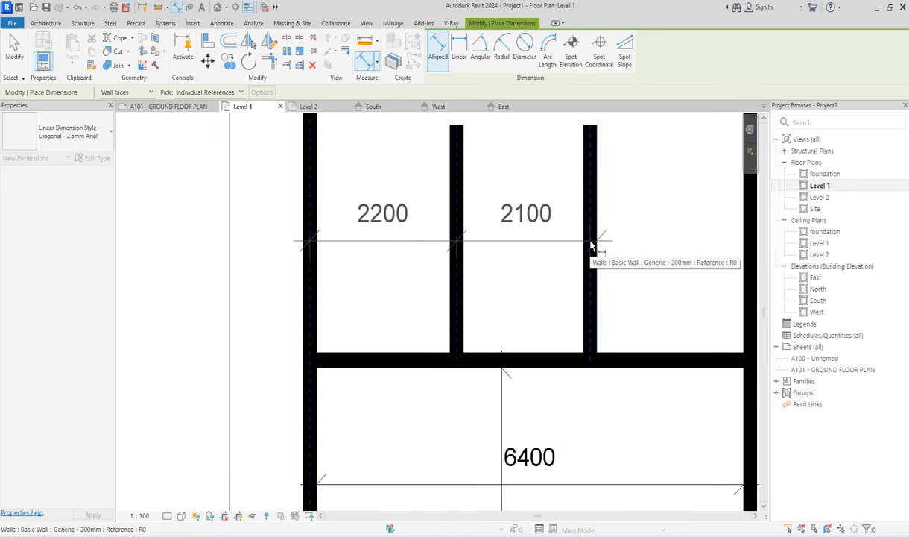
{"action": "key", "text": "Escape"}
- Place one continuous aligned dimension string between the centrelines of the left side wall, both partitions and the right side wall
{"action": "scroll", "coordinate": [591, 246], "scroll_direction": "up", "scroll_amount": 2}
{"action": "scroll", "coordinate": [513, 262], "scroll_direction": "down", "scroll_amount": 4}
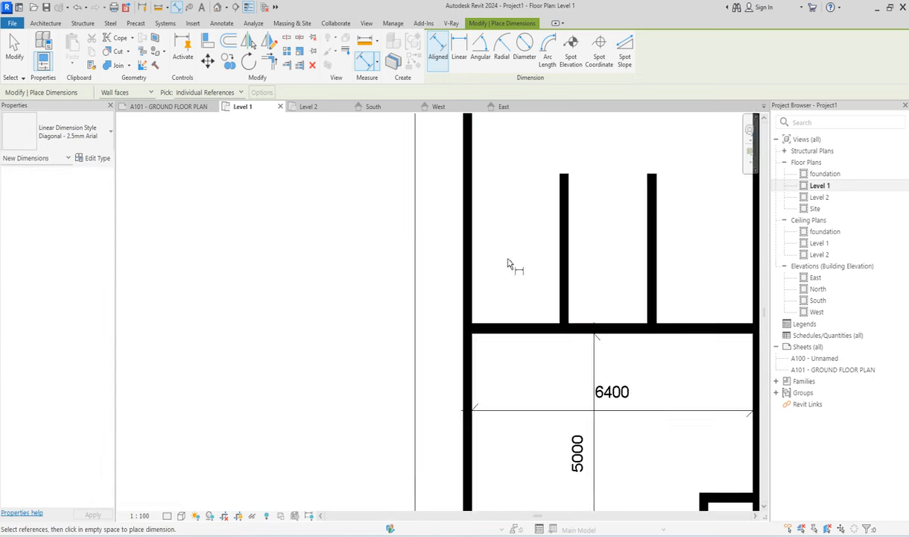
{"action": "scroll", "coordinate": [470, 259], "scroll_direction": "up", "scroll_amount": 3}
{"action": "left_click", "coordinate": [469, 258]}
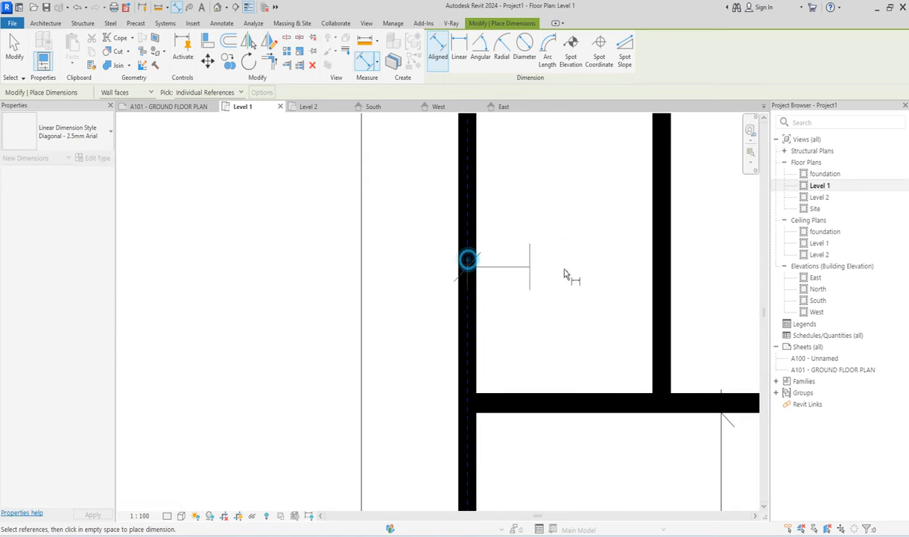
{"action": "left_click", "coordinate": [666, 263]}
{"action": "scroll", "coordinate": [386, 231], "scroll_direction": "down", "scroll_amount": 3}
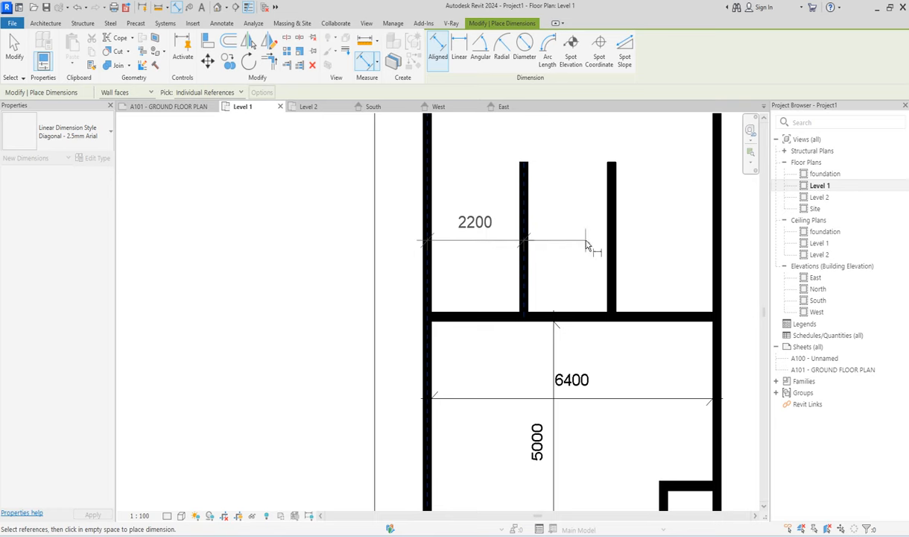
{"action": "scroll", "coordinate": [588, 246], "scroll_direction": "up", "scroll_amount": 2}
{"action": "left_click", "coordinate": [619, 246]}
{"action": "scroll", "coordinate": [492, 250], "scroll_direction": "down", "scroll_amount": 3}
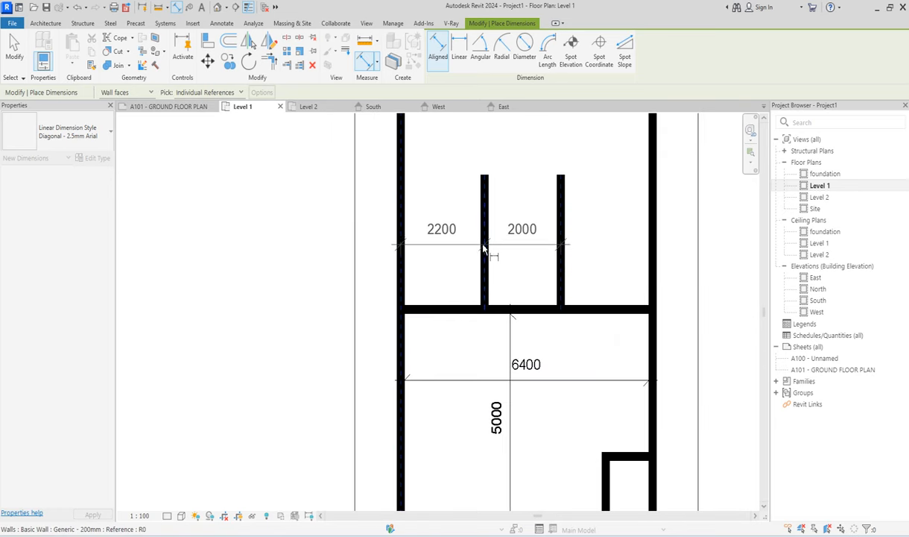
{"action": "scroll", "coordinate": [645, 246], "scroll_direction": "up", "scroll_amount": 1}
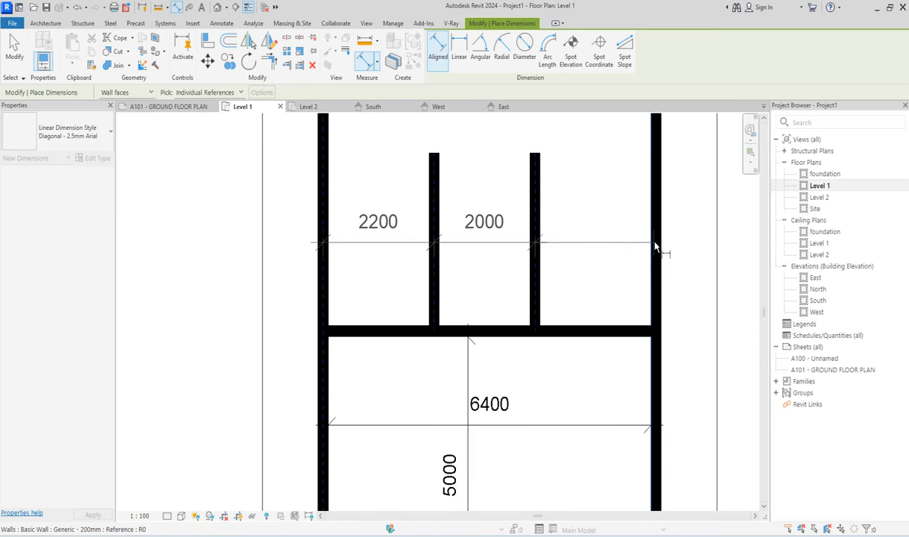
{"action": "scroll", "coordinate": [660, 247], "scroll_direction": "up", "scroll_amount": 3}
{"action": "left_click", "coordinate": [655, 246]}
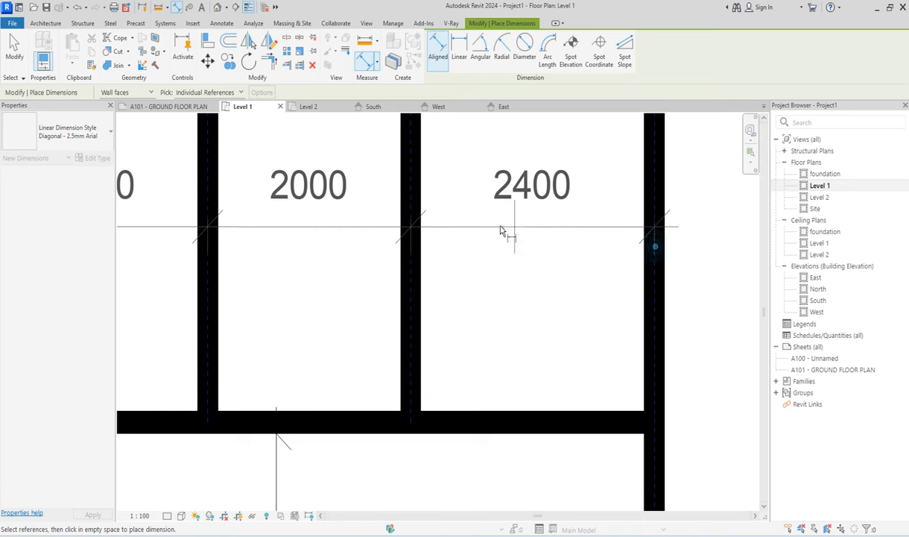
{"action": "left_click", "coordinate": [501, 231]}
{"action": "scroll", "coordinate": [525, 237], "scroll_direction": "down", "scroll_amount": 3}
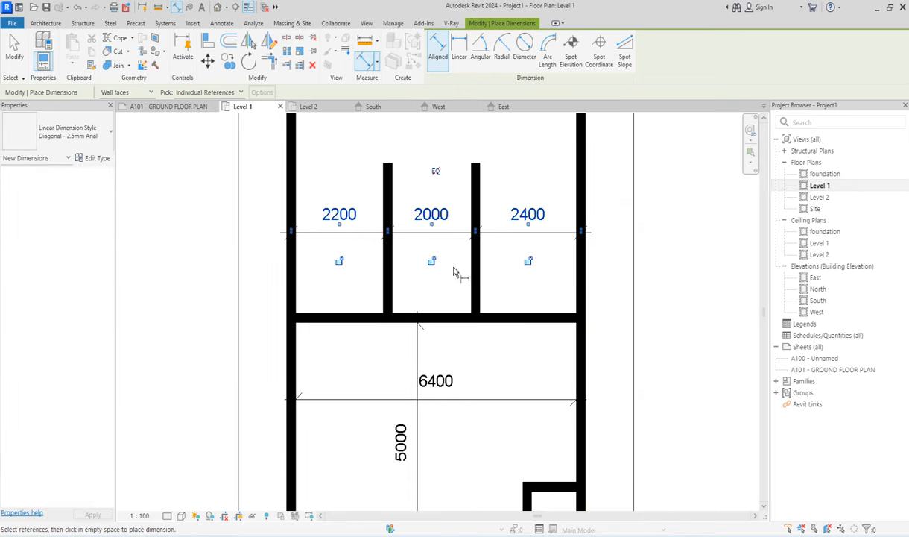
- Make the three segments of the dimension string equal so the two partitions are evenly spaced
{"action": "left_click", "coordinate": [436, 173]}
{"action": "right_click", "coordinate": [455, 254]}
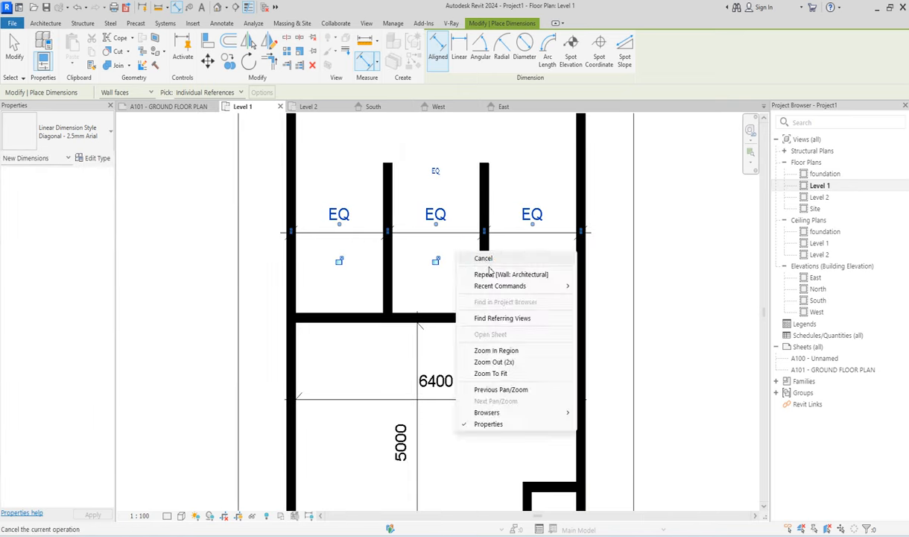
{"action": "left_click", "coordinate": [485, 259]}
{"action": "right_click", "coordinate": [451, 257]}
{"action": "left_click", "coordinate": [471, 261]}
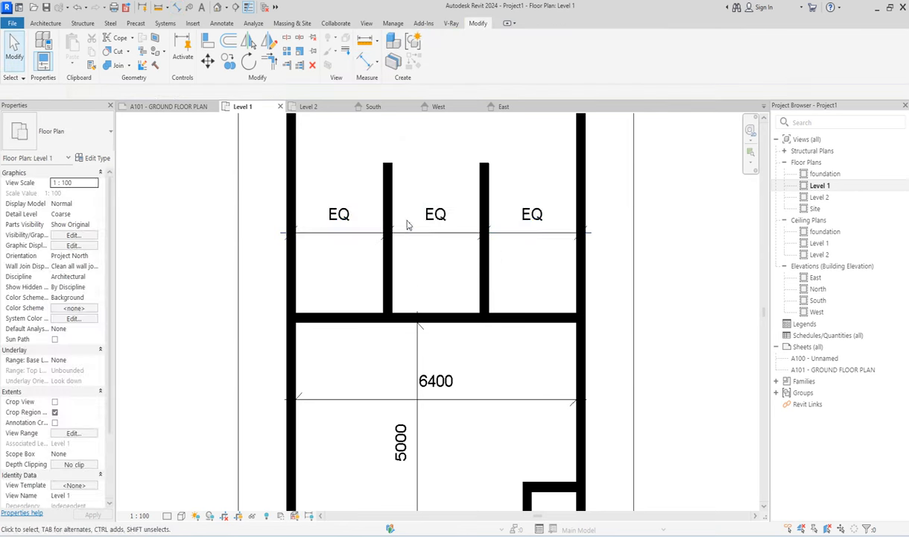
- Delete the EQ dimension string across the three bays, leaving the walls constrained
{"action": "left_click", "coordinate": [429, 235]}
{"action": "key", "text": "Delete"}
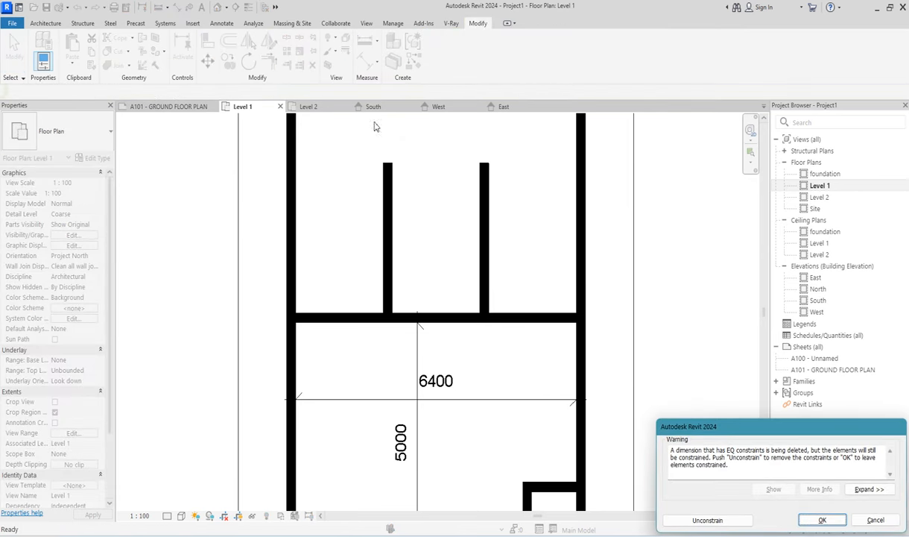
{"action": "left_click", "coordinate": [817, 520]}
- Dimension the clear widths of the left and middle bays between the wall faces, with both dimensions on one line
{"action": "left_click", "coordinate": [366, 59]}
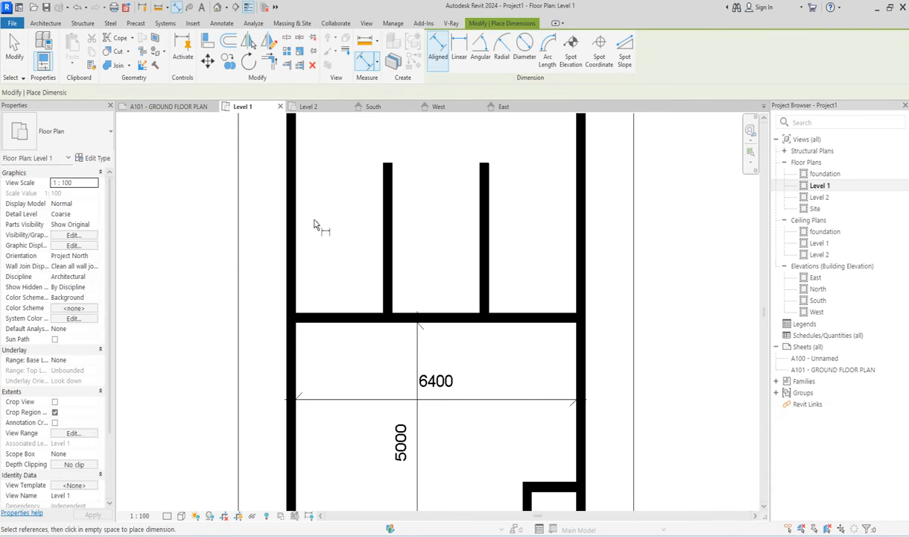
{"action": "left_click", "coordinate": [297, 227]}
{"action": "left_click", "coordinate": [380, 215]}
{"action": "left_click", "coordinate": [329, 211]}
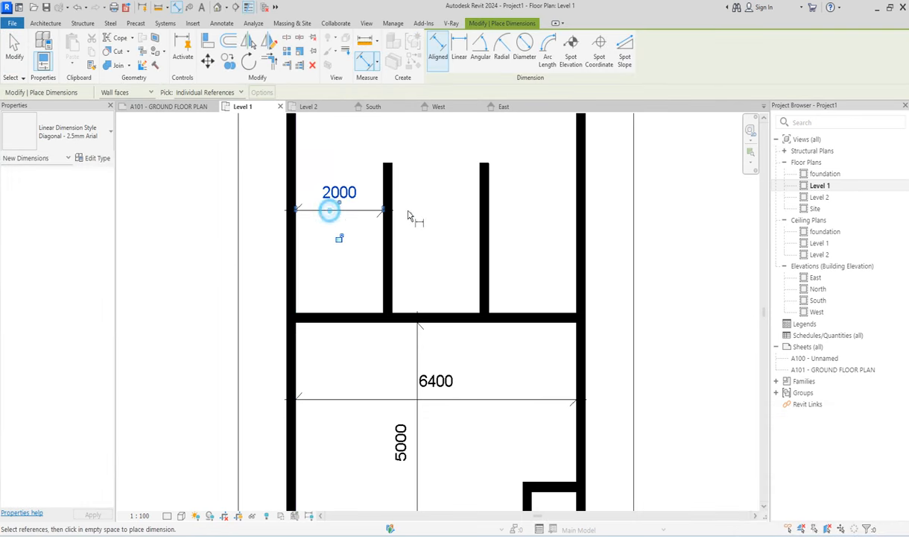
{"action": "left_click", "coordinate": [393, 252]}
{"action": "left_click", "coordinate": [481, 253]}
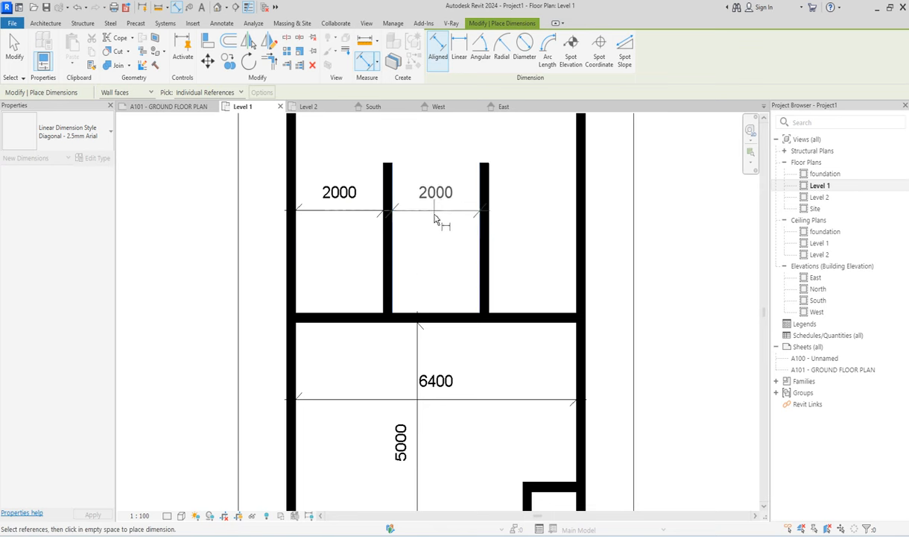
{"action": "left_click", "coordinate": [438, 214]}
- Dimension the right bay's clear width between the right partition and the side wall, in line with the other two dimensions
{"action": "left_click", "coordinate": [491, 242]}
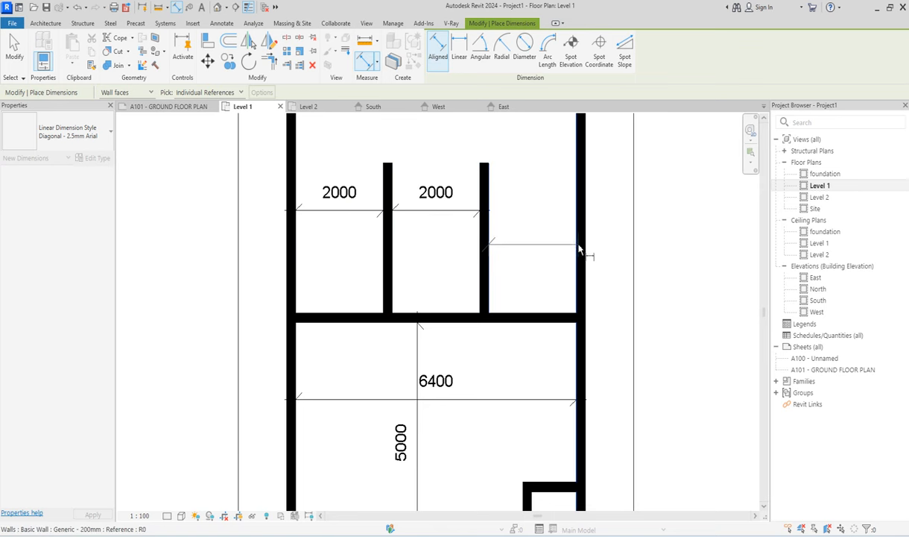
{"action": "left_click", "coordinate": [565, 237]}
{"action": "left_click", "coordinate": [535, 210]}
{"action": "scroll", "coordinate": [425, 268], "scroll_direction": "down", "scroll_amount": 2}
{"action": "right_click", "coordinate": [441, 167]}
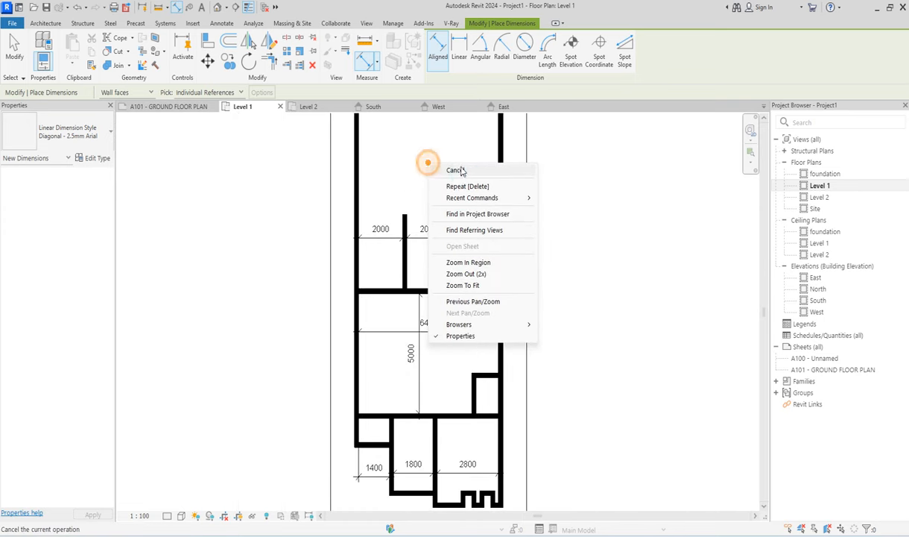
{"action": "left_click", "coordinate": [466, 173]}
- Try setting the left bay's clear width to 2200 mm with the left partition, and undo the change
{"action": "scroll", "coordinate": [409, 293], "scroll_direction": "up", "scroll_amount": 3}
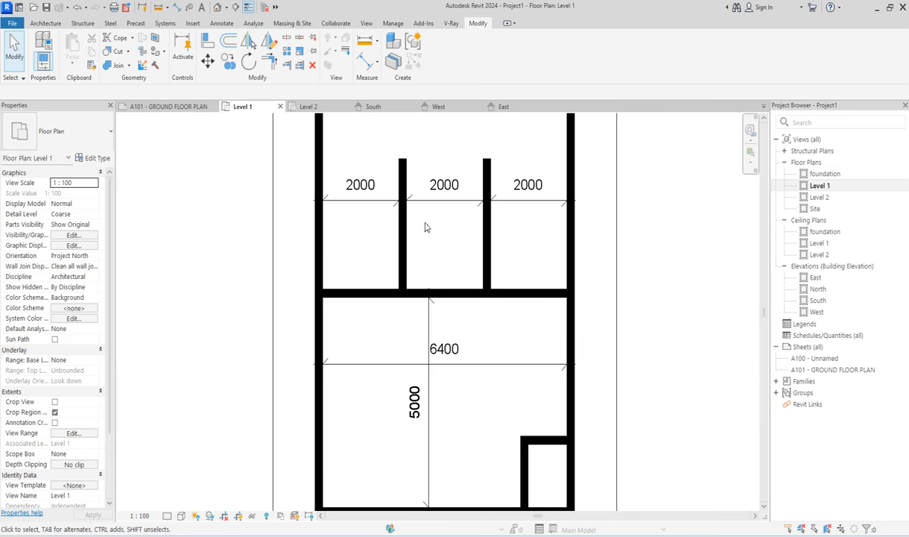
{"action": "scroll", "coordinate": [430, 263], "scroll_direction": "down", "scroll_amount": 2}
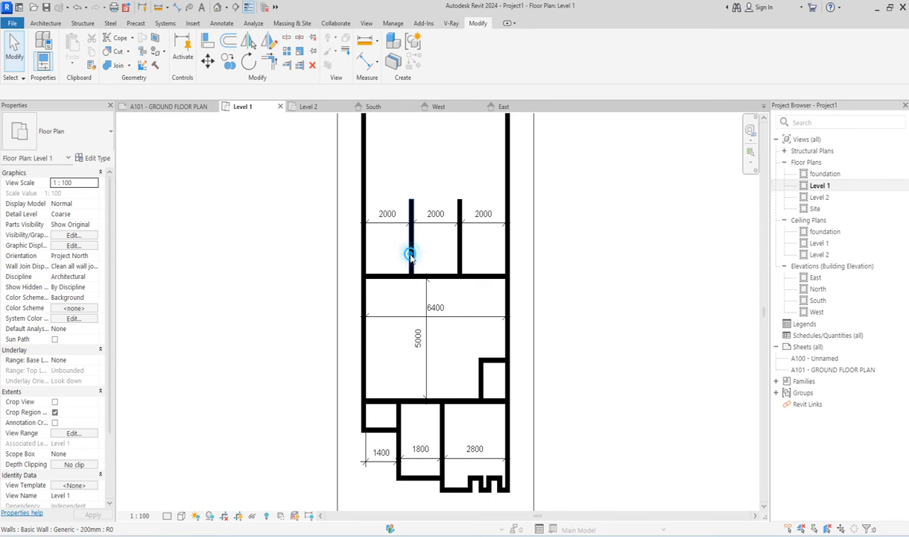
{"action": "left_click", "coordinate": [411, 258]}
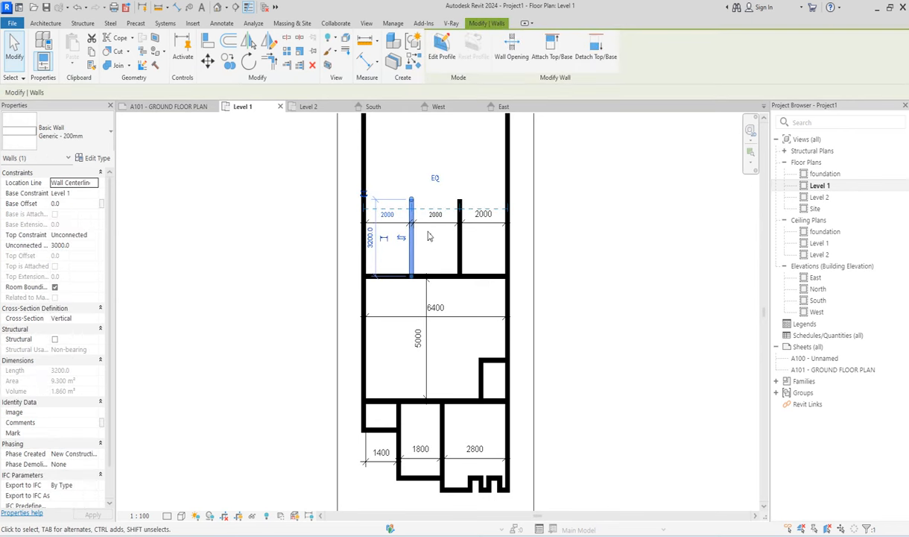
{"action": "scroll", "coordinate": [430, 238], "scroll_direction": "up", "scroll_amount": 2}
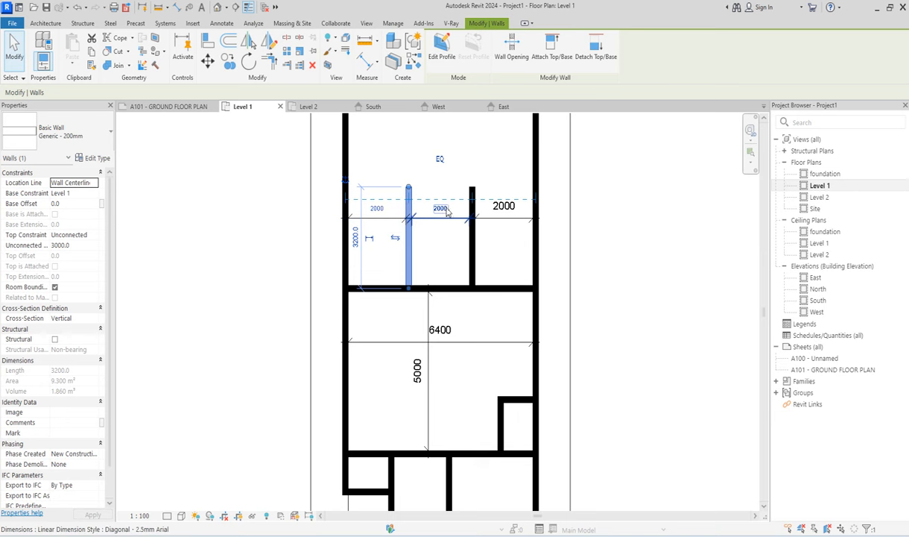
{"action": "left_click", "coordinate": [378, 209]}
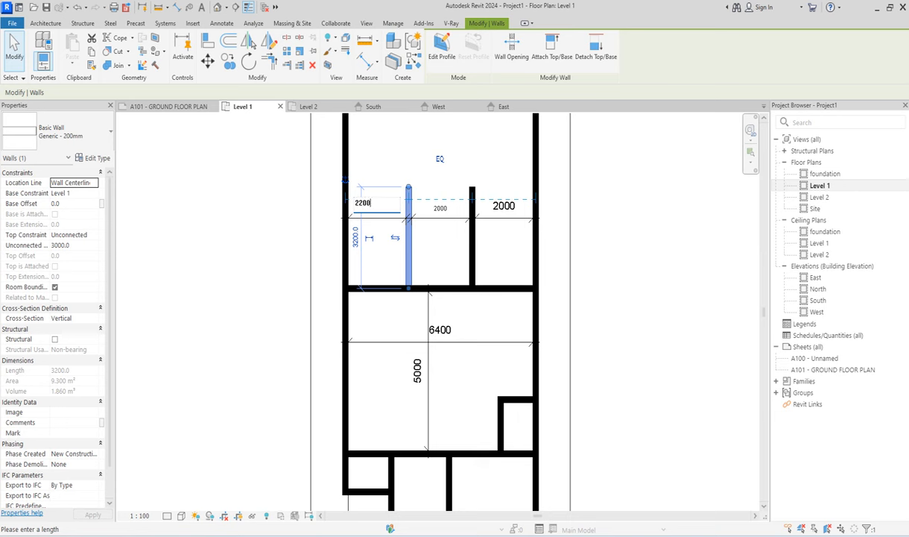
{"action": "key", "text": "Return"}
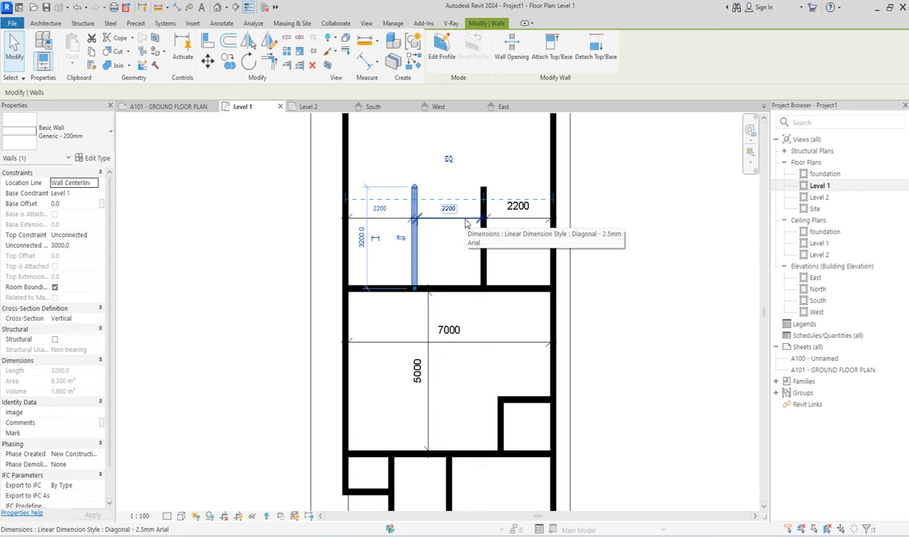
{"action": "key", "text": "ctrl+z"}
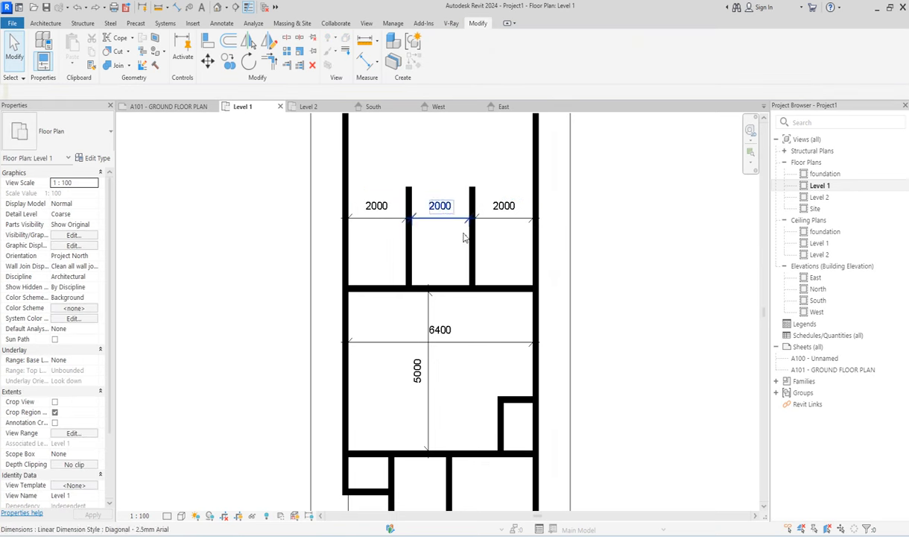
- Remove the equality constraint from the two partitions, starting from the right one
{"action": "left_click", "coordinate": [472, 246]}
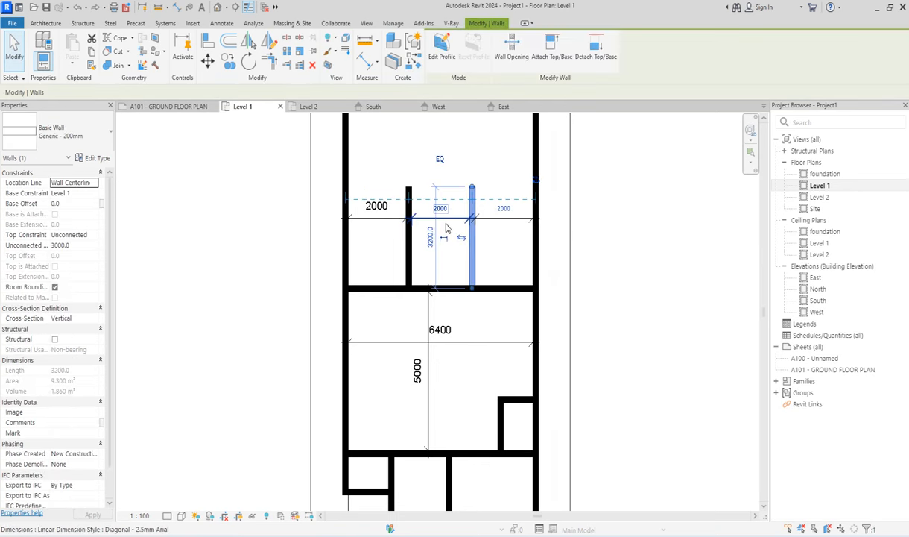
{"action": "left_click", "coordinate": [441, 159]}
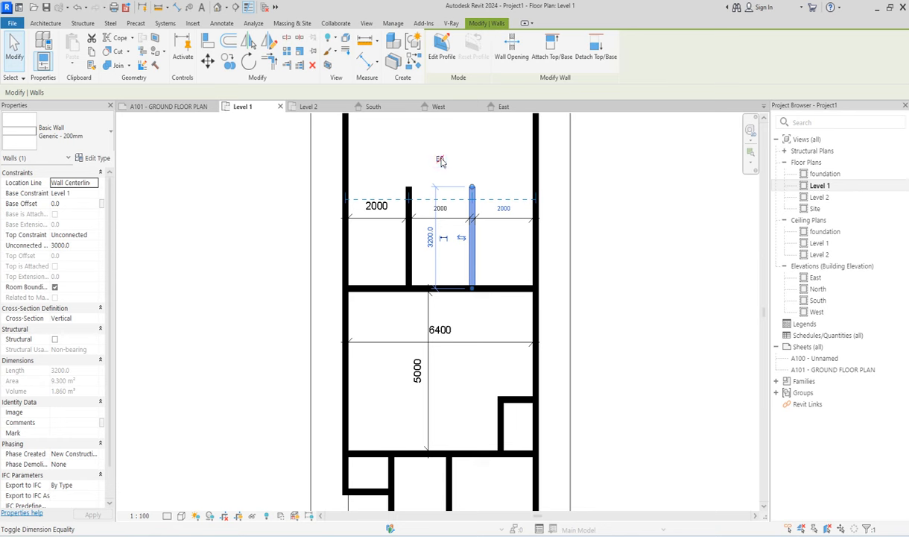
{"action": "left_click", "coordinate": [548, 253]}
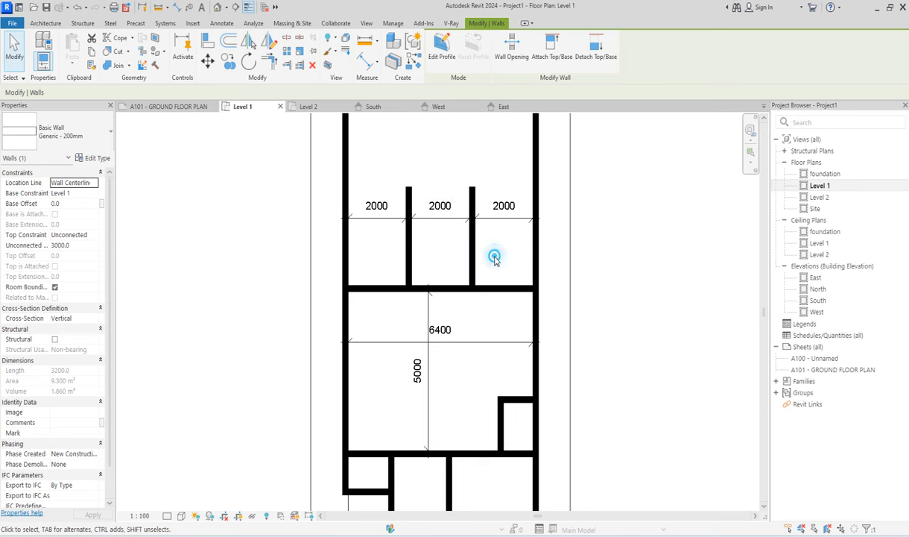
- Set the left bay's clear width to 2200 mm by moving the left partition
{"action": "left_click", "coordinate": [409, 253]}
{"action": "left_click", "coordinate": [381, 210]}
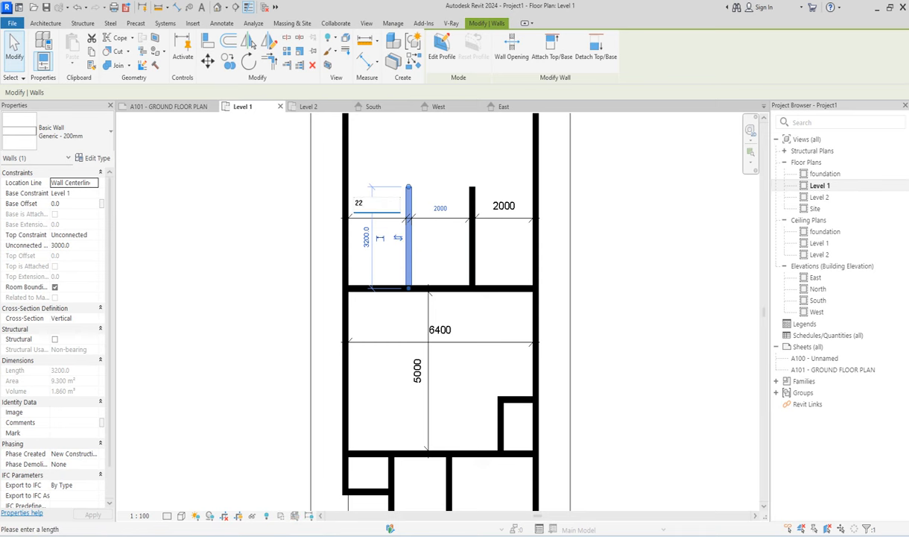
{"action": "key", "text": "Return"}
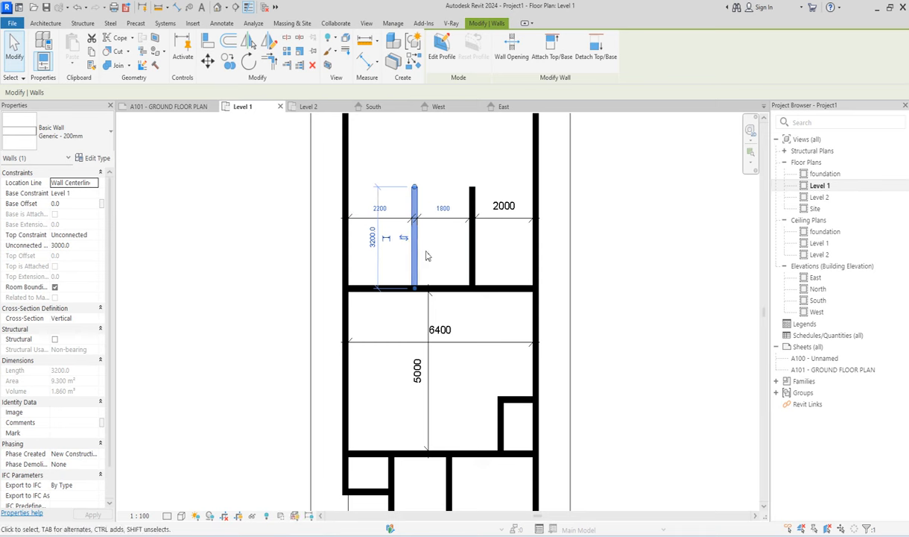
- Set the right bay's clear width to 2200 mm by moving the right partition
{"action": "left_click", "coordinate": [440, 254]}
{"action": "left_click", "coordinate": [472, 248]}
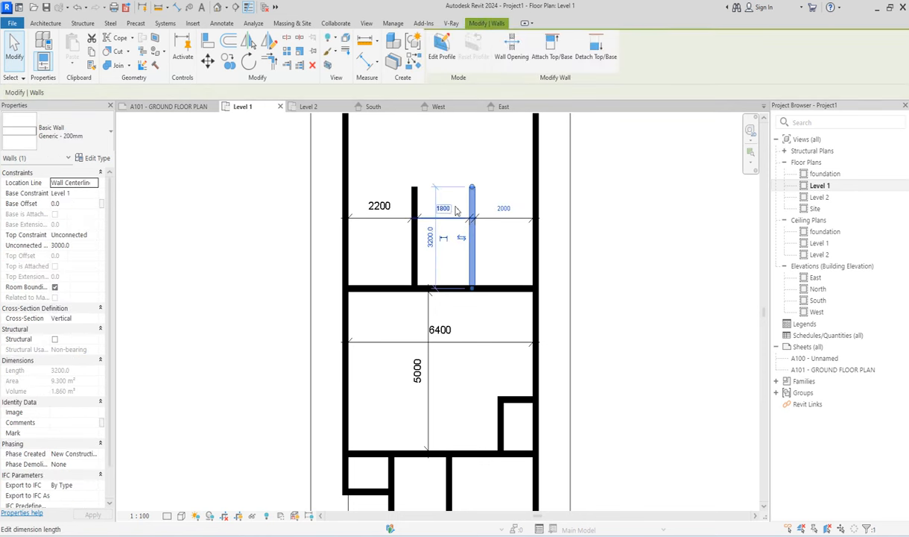
{"action": "left_click", "coordinate": [508, 210]}
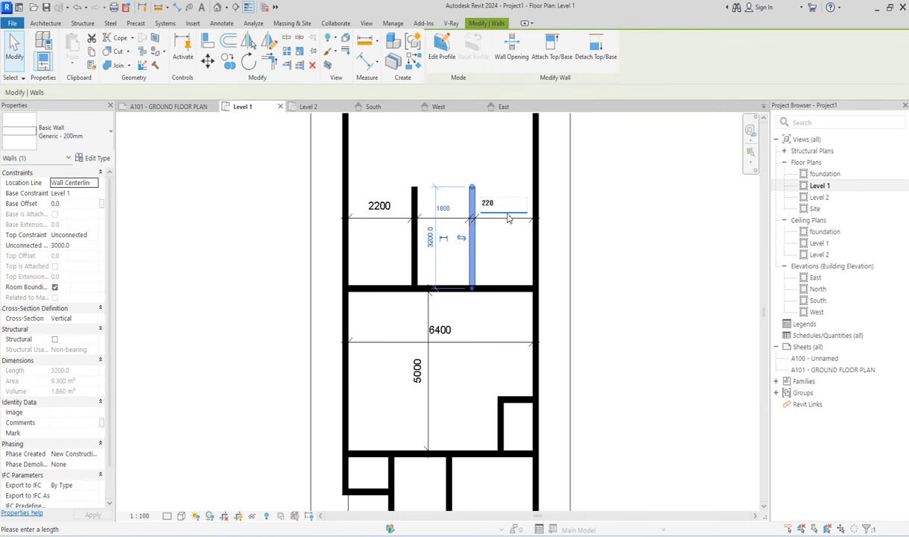
{"action": "key", "text": "Return"}
{"action": "left_click", "coordinate": [506, 258]}
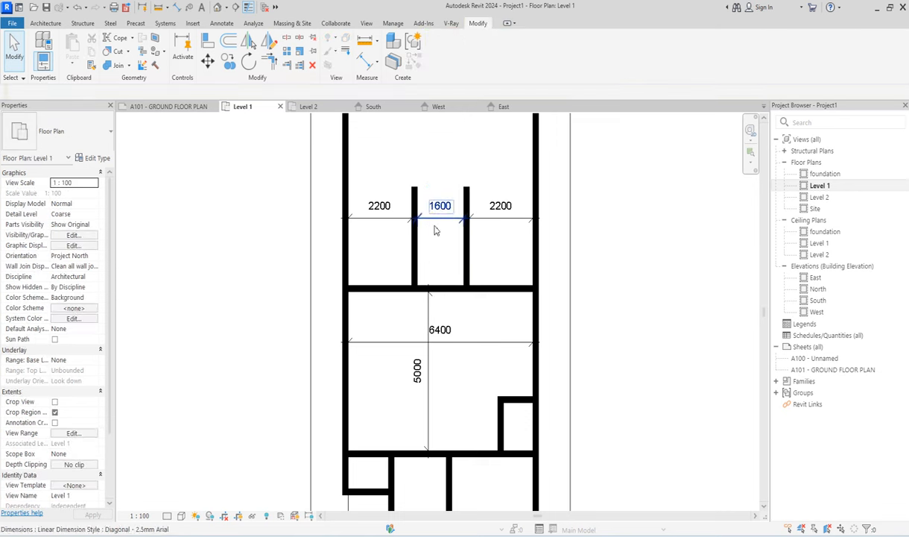
- Draw a horizontal wall between the two side walls, above the partitions, about 4200 mm clear from the wall they stand on
{"action": "scroll", "coordinate": [438, 246], "scroll_direction": "down", "scroll_amount": 2}
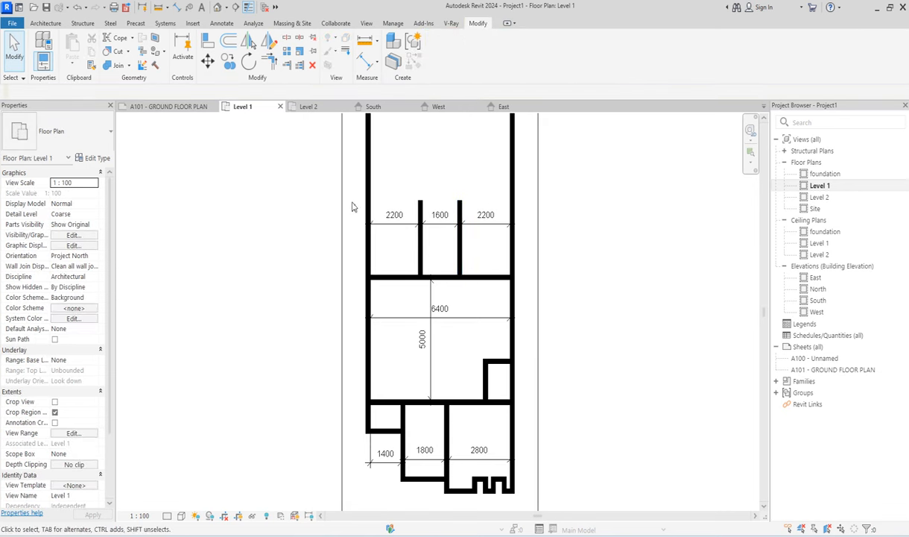
{"action": "scroll", "coordinate": [425, 257], "scroll_direction": "up", "scroll_amount": 2}
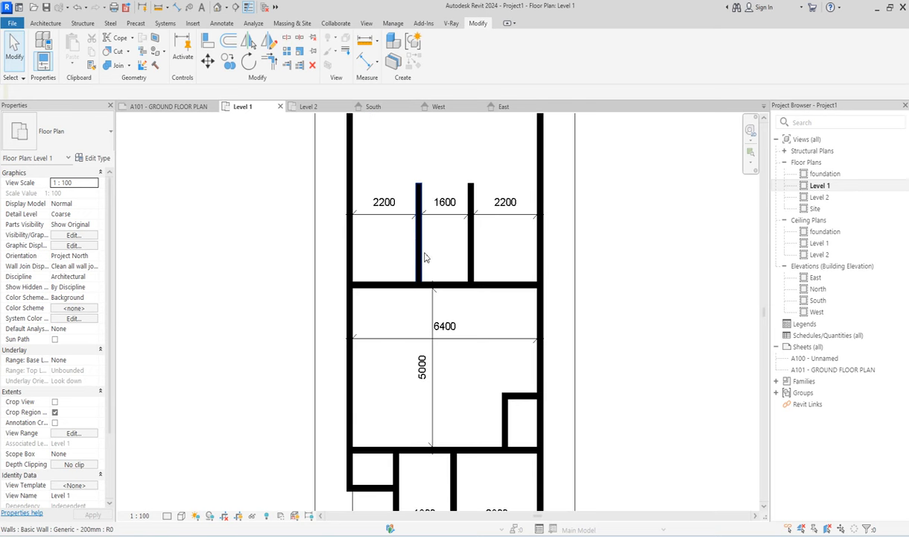
{"action": "scroll", "coordinate": [454, 287], "scroll_direction": "down", "scroll_amount": 2}
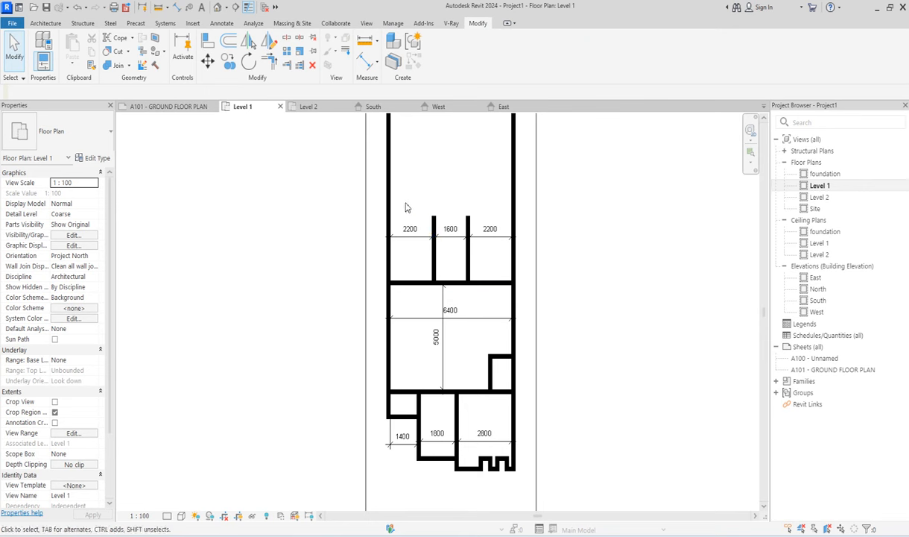
{"action": "left_click", "coordinate": [436, 227]}
{"action": "left_click", "coordinate": [417, 63]}
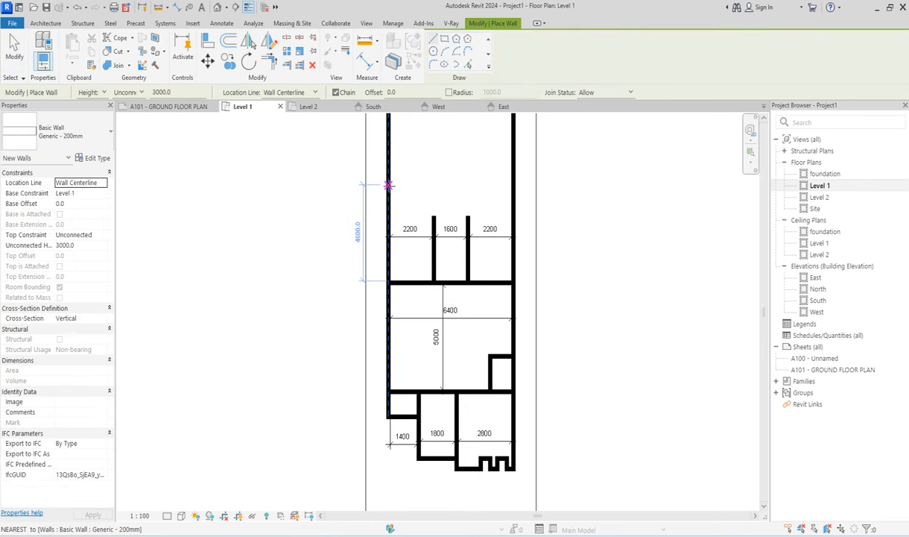
{"action": "left_click", "coordinate": [388, 191]}
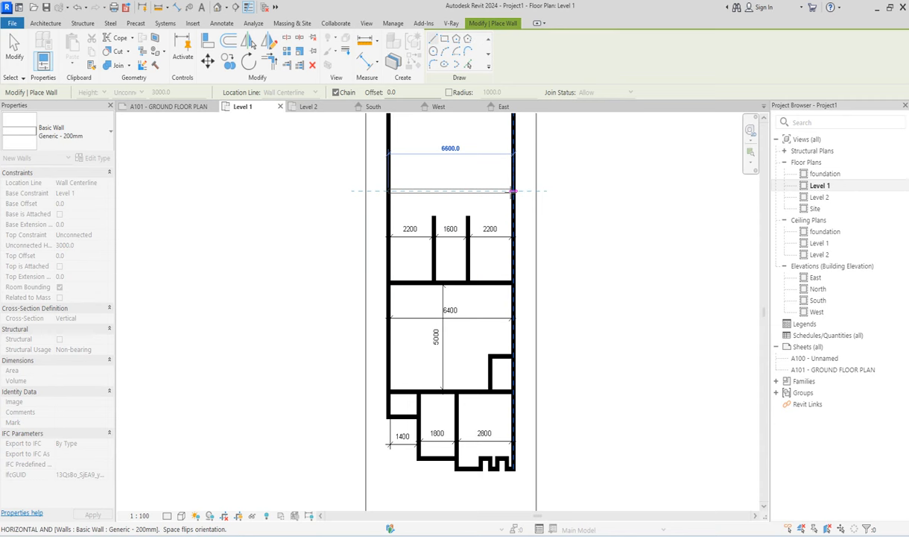
{"action": "left_click", "coordinate": [513, 191]}
{"action": "right_click", "coordinate": [465, 150]}
{"action": "left_click", "coordinate": [501, 159]}
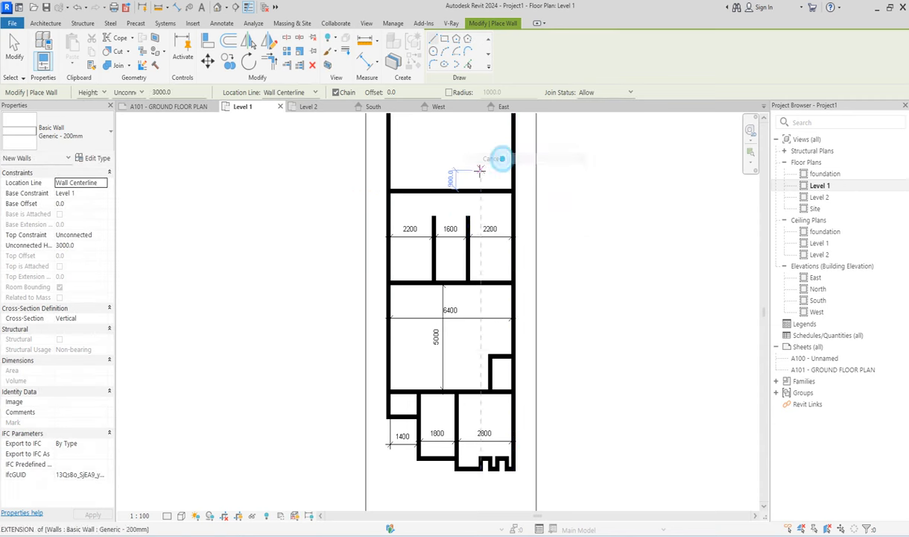
{"action": "right_click", "coordinate": [471, 165]}
{"action": "left_click", "coordinate": [503, 174]}
- Extend both partitions up to the new cross wall
{"action": "left_click", "coordinate": [469, 223]}
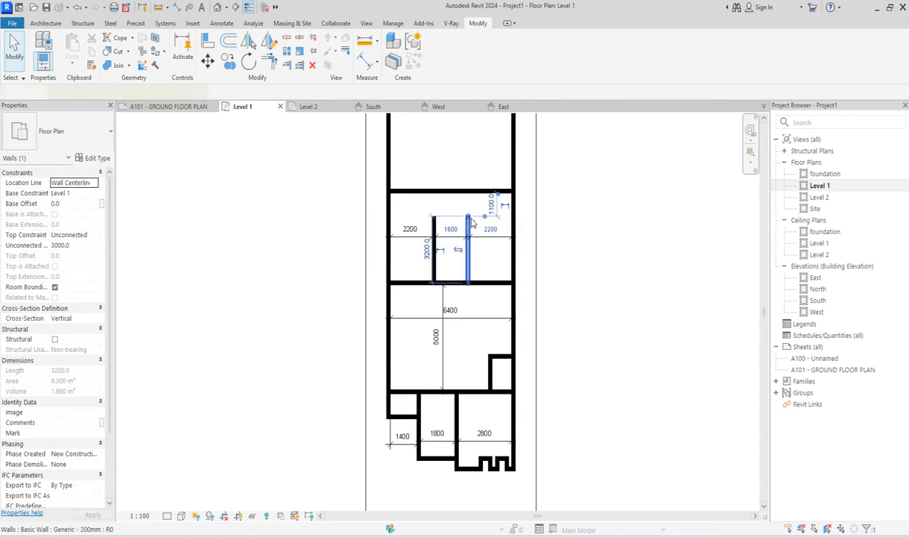
{"action": "left_click_drag", "start_coordinate": [469, 209], "coordinate": [433, 192]}
{"action": "left_click", "coordinate": [433, 216]}
{"action": "left_click", "coordinate": [443, 141]}
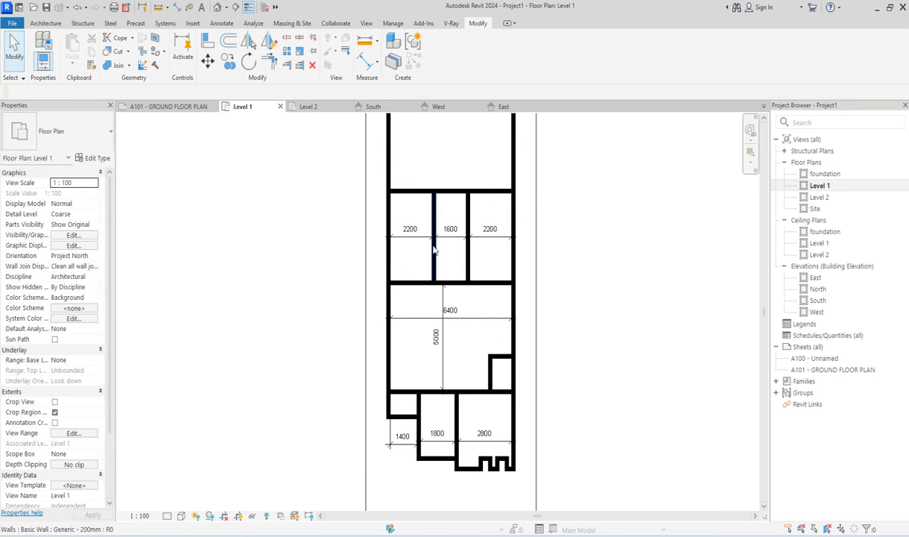
- Dimension the left bay's clear depth between the two cross walls
{"action": "scroll", "coordinate": [429, 243], "scroll_direction": "up", "scroll_amount": 2}
{"action": "left_click", "coordinate": [362, 59]}
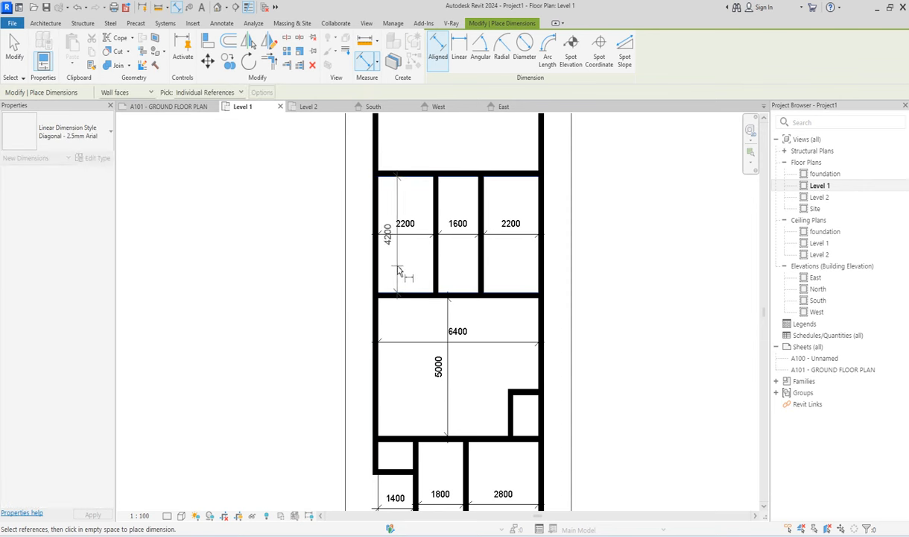
{"action": "left_click", "coordinate": [398, 266]}
{"action": "scroll", "coordinate": [462, 291], "scroll_direction": "down", "scroll_amount": 2}
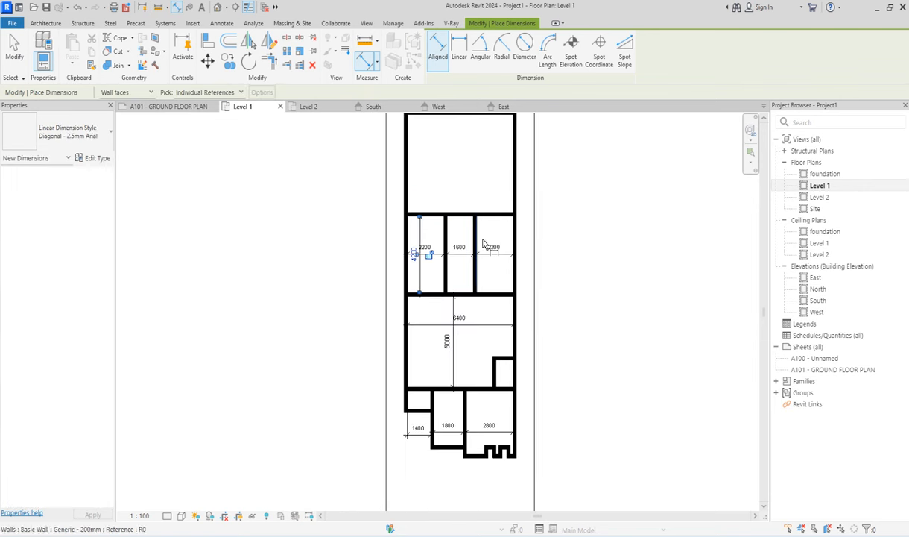
{"action": "right_click", "coordinate": [470, 189]}
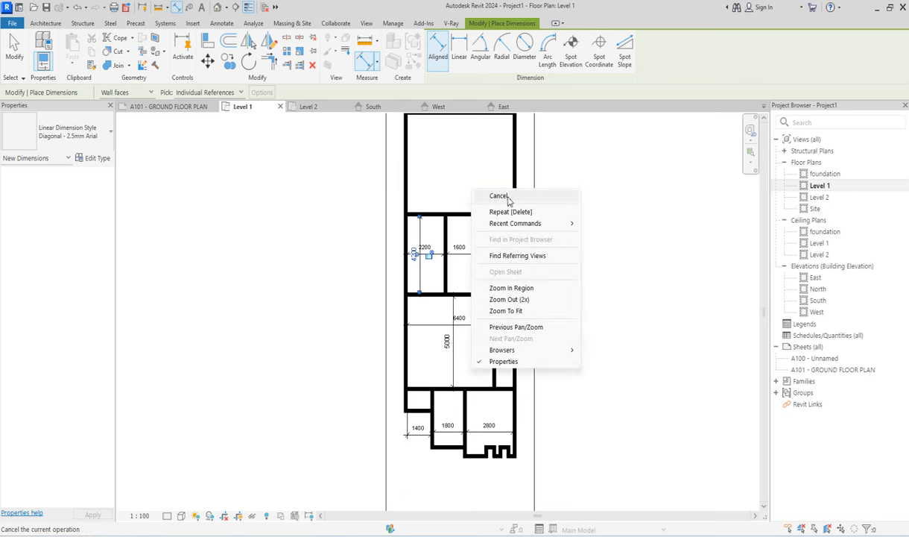
{"action": "left_click", "coordinate": [507, 197]}
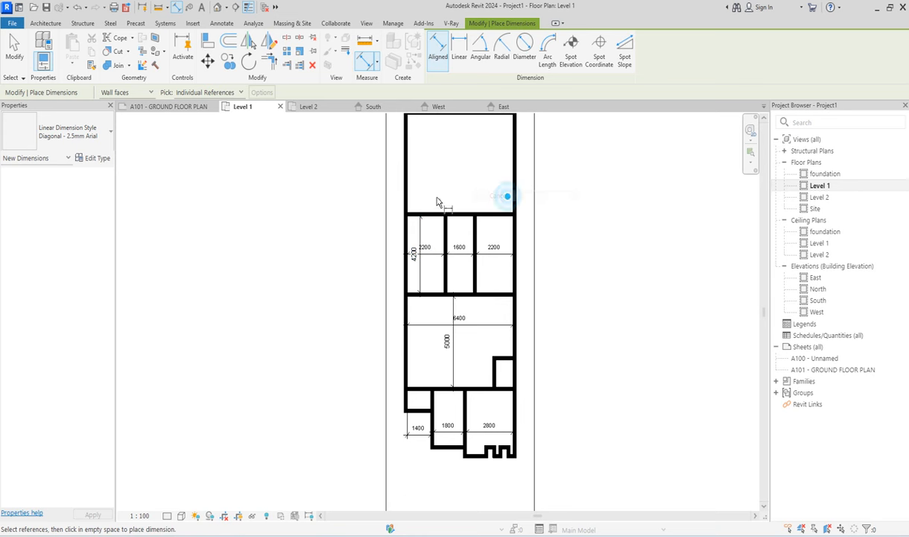
{"action": "right_click", "coordinate": [483, 175]}
{"action": "left_click", "coordinate": [495, 179]}
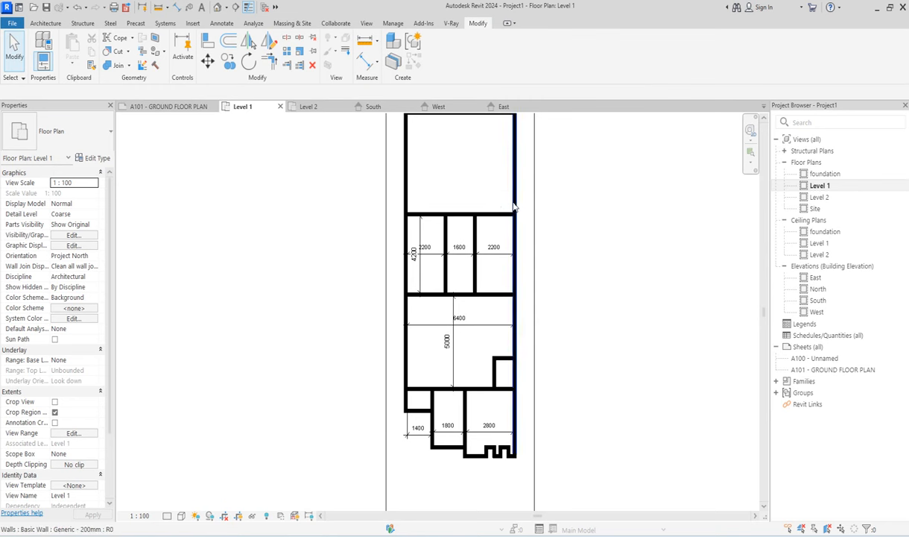
- Enclose a room above the left bay with a wall from the left side wall, turning down to meet the left partition
{"action": "left_click", "coordinate": [513, 204]}
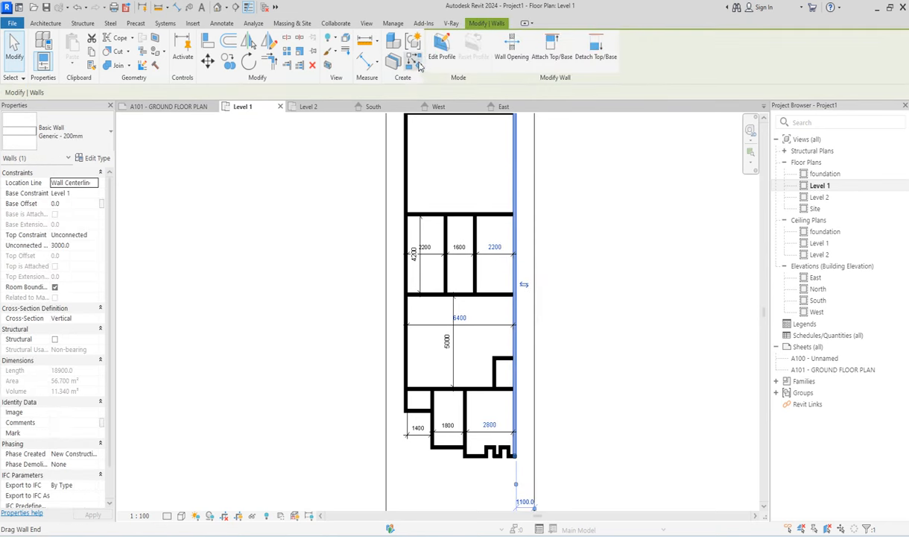
{"action": "key", "text": "w"}
{"action": "key", "text": "a"}
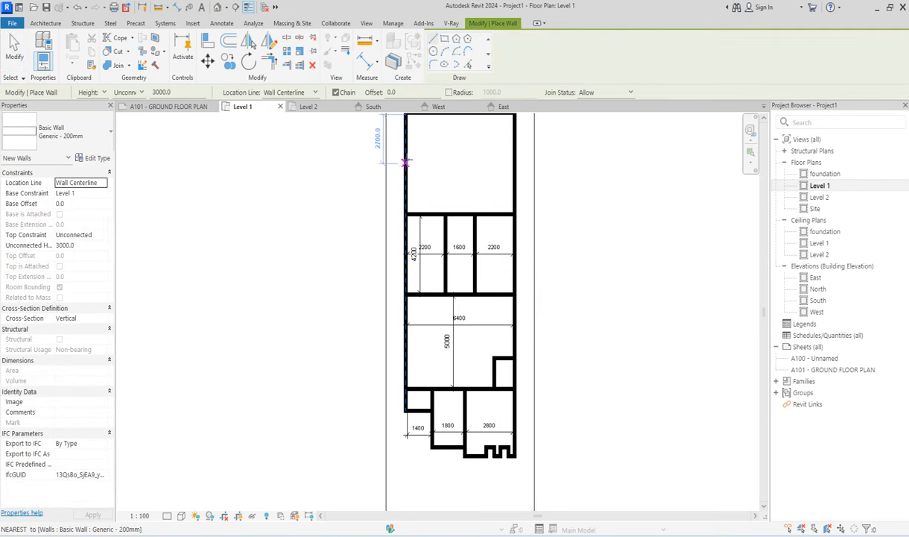
{"action": "left_click", "coordinate": [406, 174]}
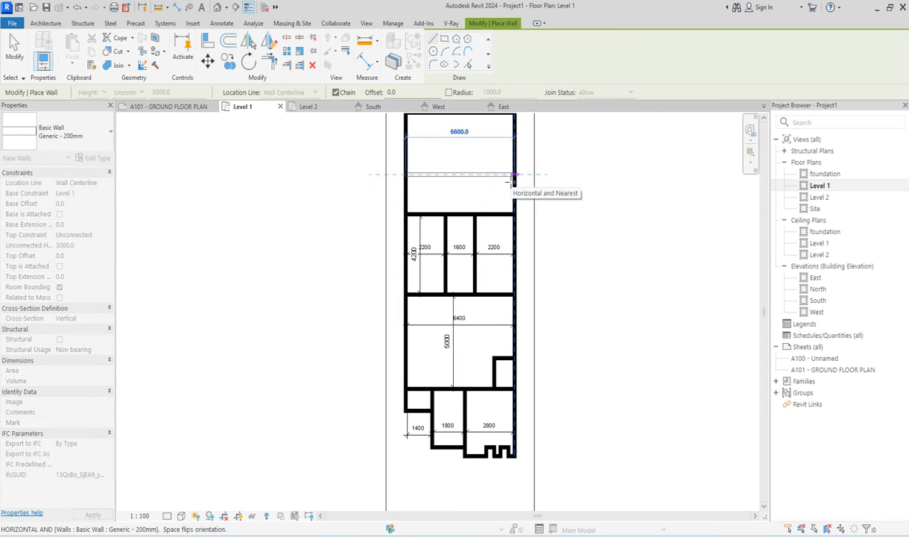
{"action": "left_click", "coordinate": [448, 177]}
{"action": "left_click", "coordinate": [446, 212]}
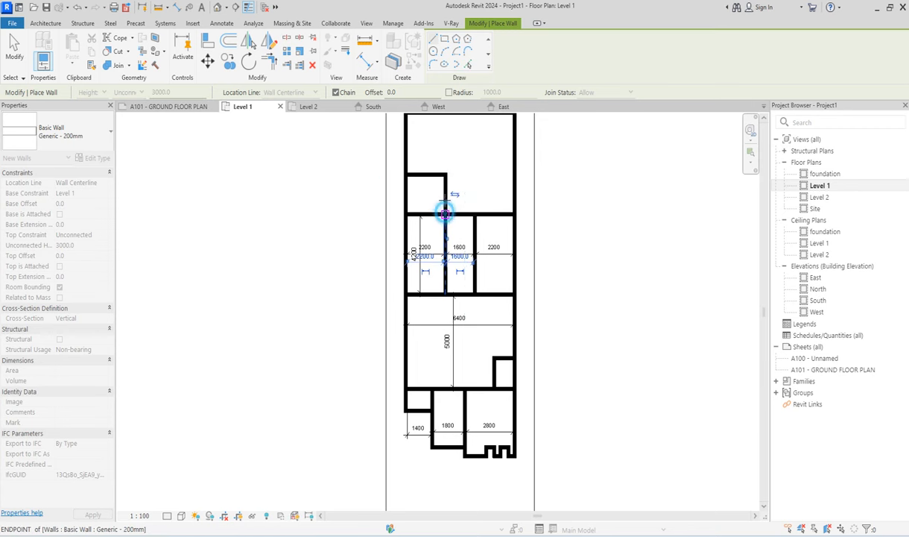
- Draw the adjoining rear room's walls about 3700 mm above the cross wall, with an inner partition, and continue the rear wall to the right side wall
{"action": "left_click", "coordinate": [446, 174]}
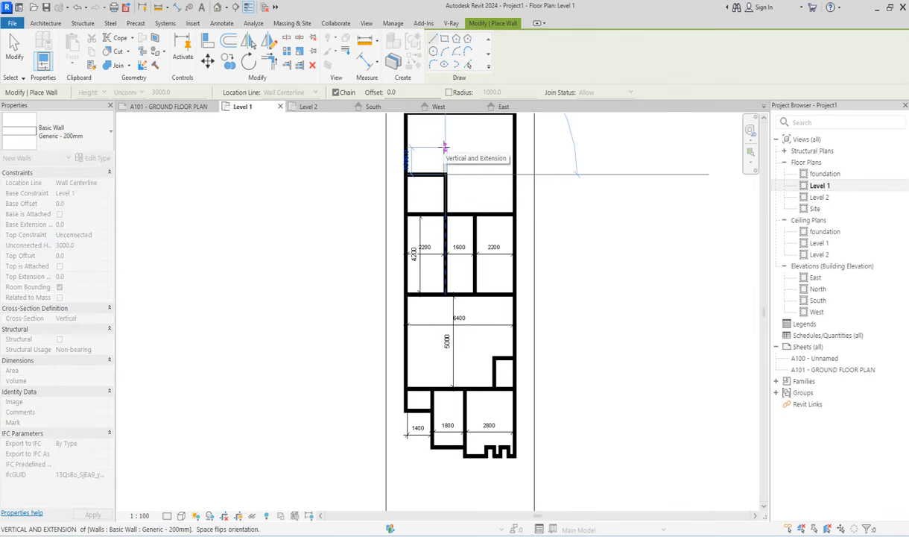
{"action": "left_click", "coordinate": [445, 147]}
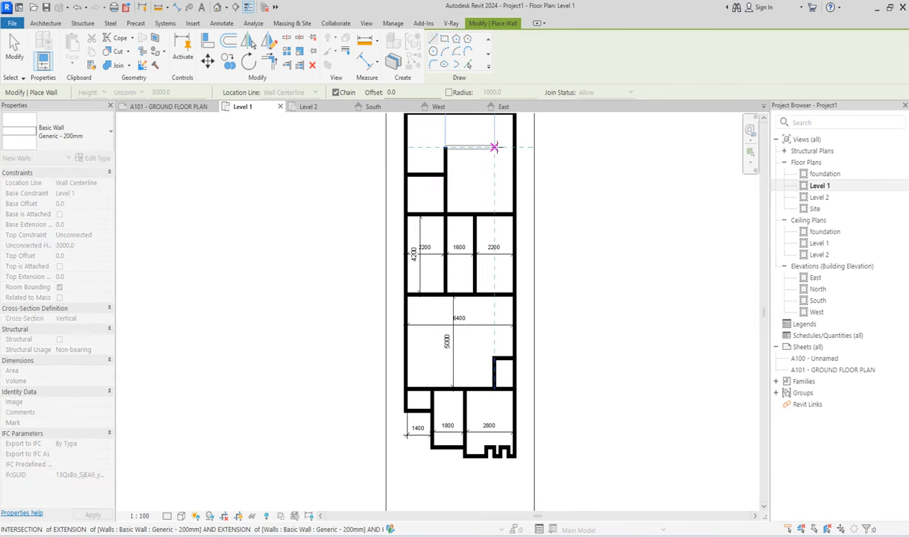
{"action": "left_click", "coordinate": [494, 146]}
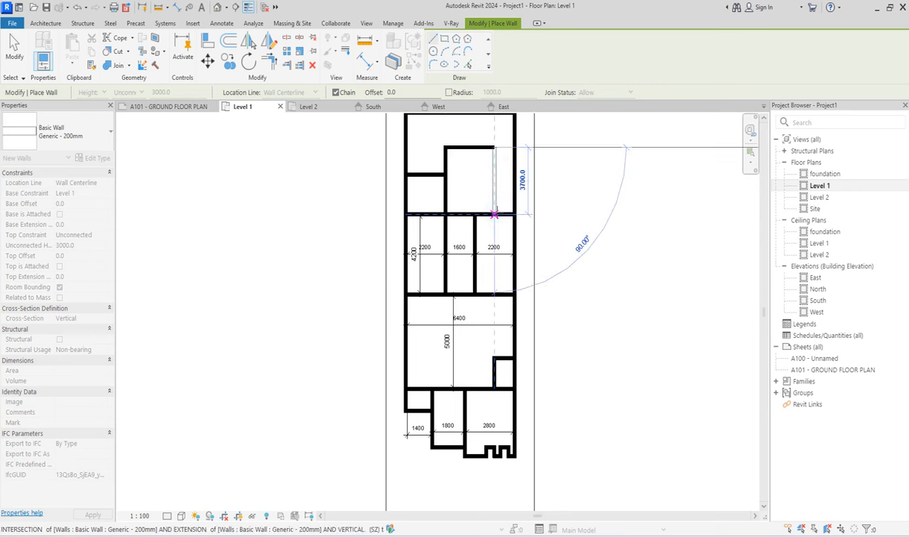
{"action": "left_click", "coordinate": [494, 215]}
{"action": "key", "text": "Escape"}
{"action": "left_click", "coordinate": [495, 147]}
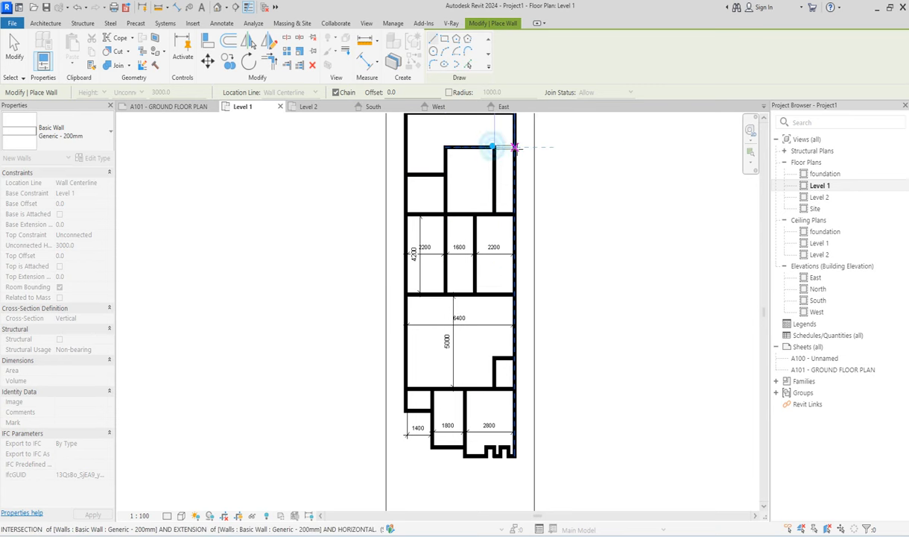
{"action": "scroll", "coordinate": [520, 311], "scroll_direction": "down", "scroll_amount": 2}
{"action": "key", "text": "Escape"}
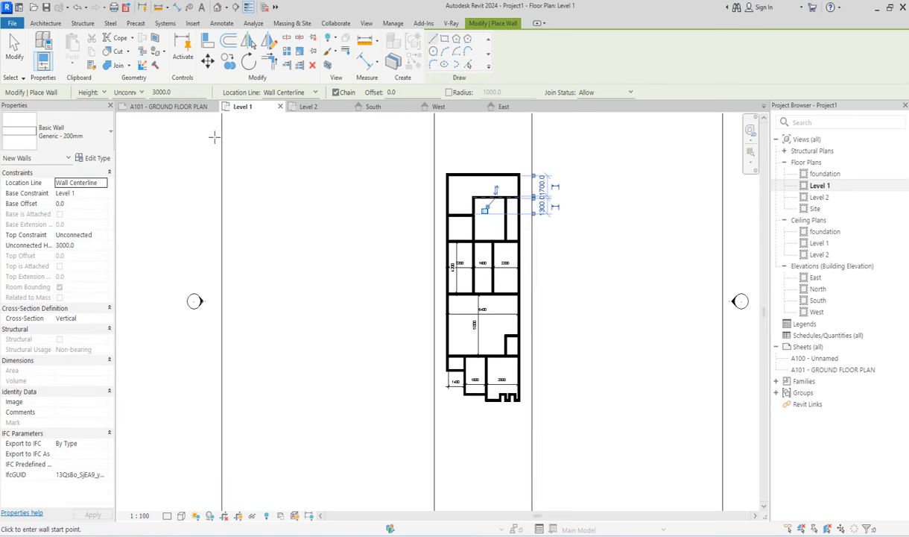
- Trim both side walls to corners with the new rear walls
{"action": "left_click", "coordinate": [276, 65]}
{"action": "left_click", "coordinate": [461, 216]}
{"action": "left_click", "coordinate": [449, 224]}
{"action": "left_click", "coordinate": [510, 197]}
{"action": "left_click", "coordinate": [519, 211]}
{"action": "key", "text": "Escape"}
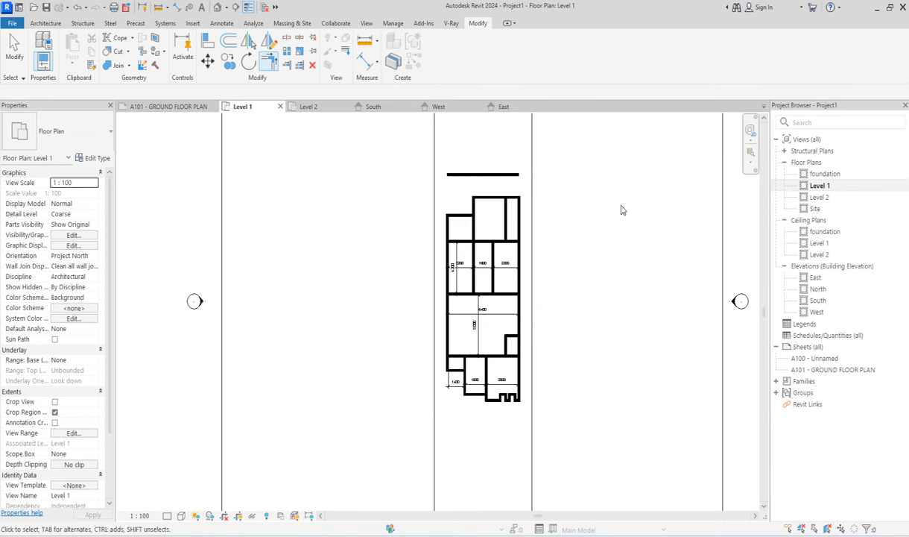
- Delete the detached old rear wall above the new rooms
{"action": "left_click", "coordinate": [509, 175]}
{"action": "key", "text": "Escape"}
{"action": "scroll", "coordinate": [522, 276], "scroll_direction": "down", "scroll_amount": 2}
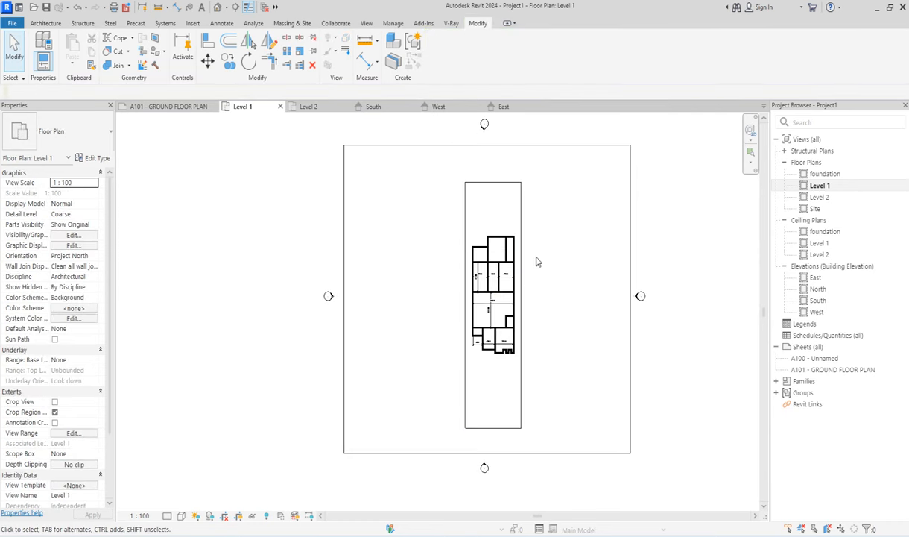
- Delete the left bay's width and depth dimensions and the middle bay's width dimension
{"action": "scroll", "coordinate": [495, 306], "scroll_direction": "up", "scroll_amount": 3}
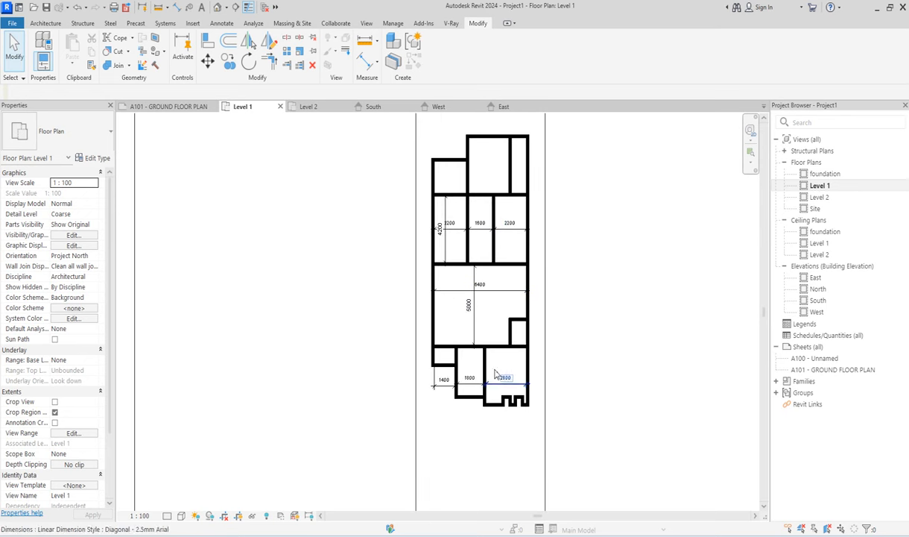
{"action": "scroll", "coordinate": [475, 311], "scroll_direction": "up", "scroll_amount": 1}
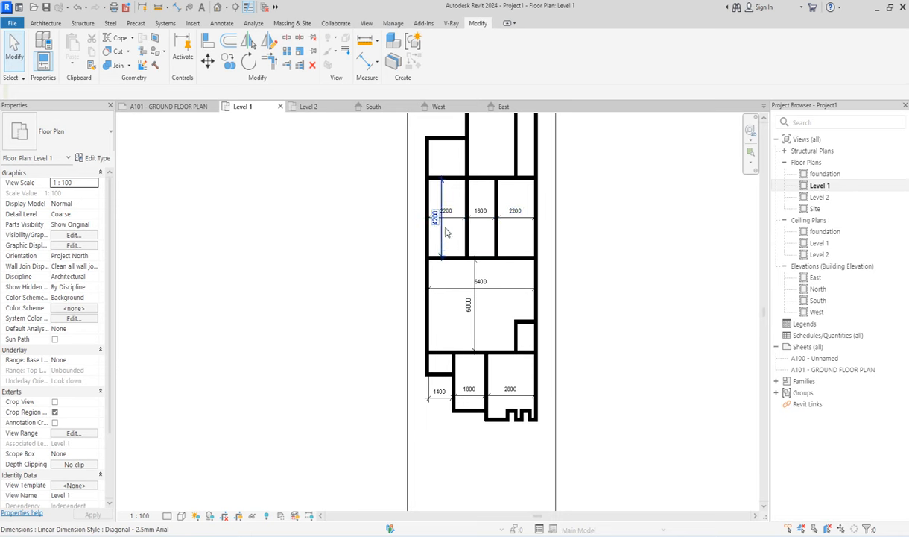
{"action": "scroll", "coordinate": [444, 237], "scroll_direction": "up", "scroll_amount": 2}
{"action": "left_click", "coordinate": [436, 197]}
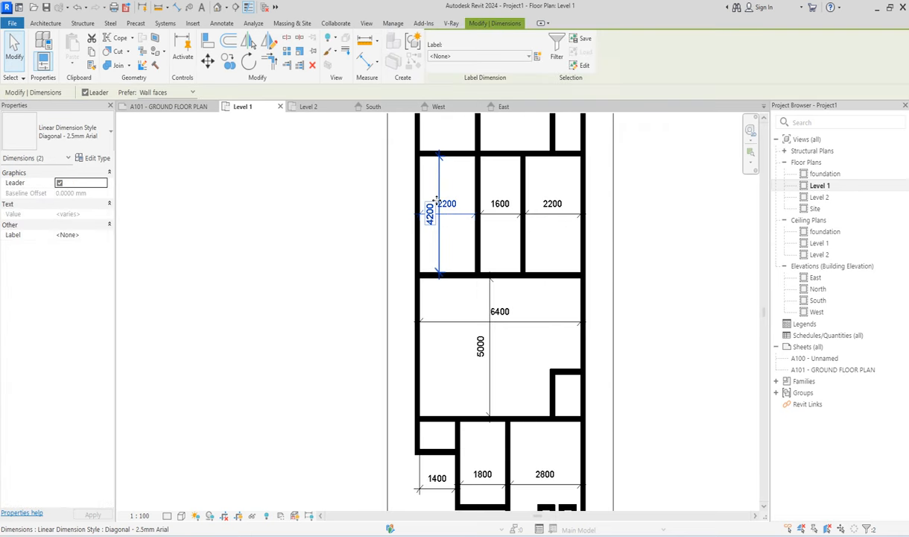
{"action": "left_click", "coordinate": [503, 233]}
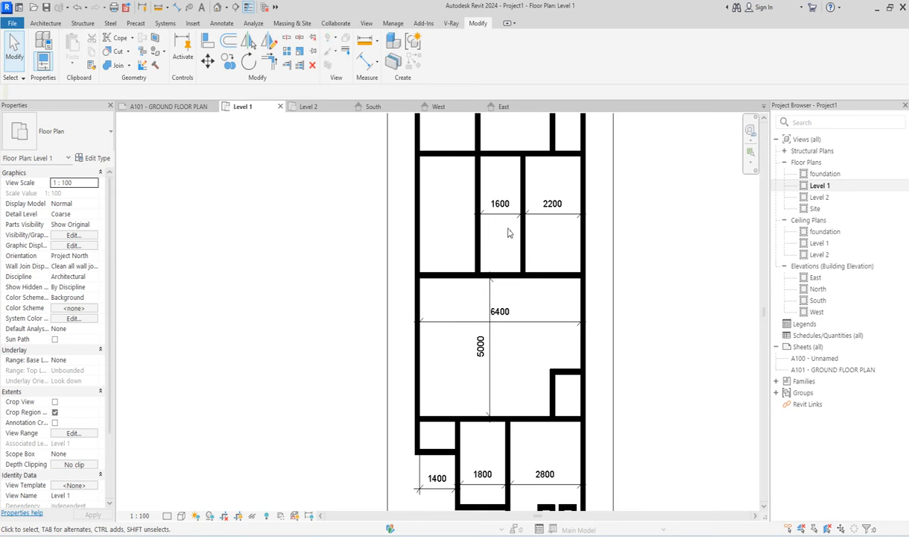
{"action": "left_click", "coordinate": [510, 216]}
{"action": "key", "text": "Delete"}
- Select all dimension instances visible in the view, starting from the right bay's width dimension, and delete them
{"action": "left_click", "coordinate": [550, 217]}
{"action": "right_click", "coordinate": [549, 218]}
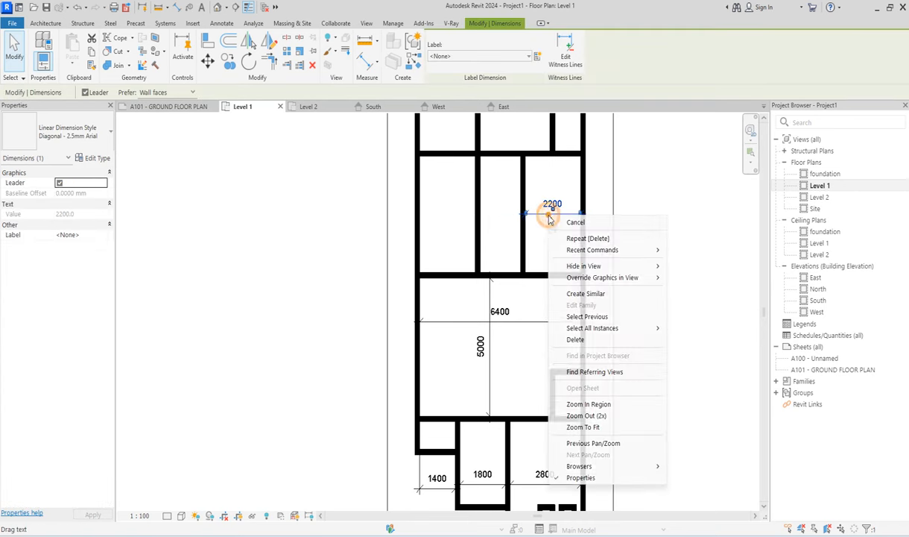
{"action": "mouse_move", "coordinate": [630, 328]}
{"action": "left_click", "coordinate": [690, 325]}
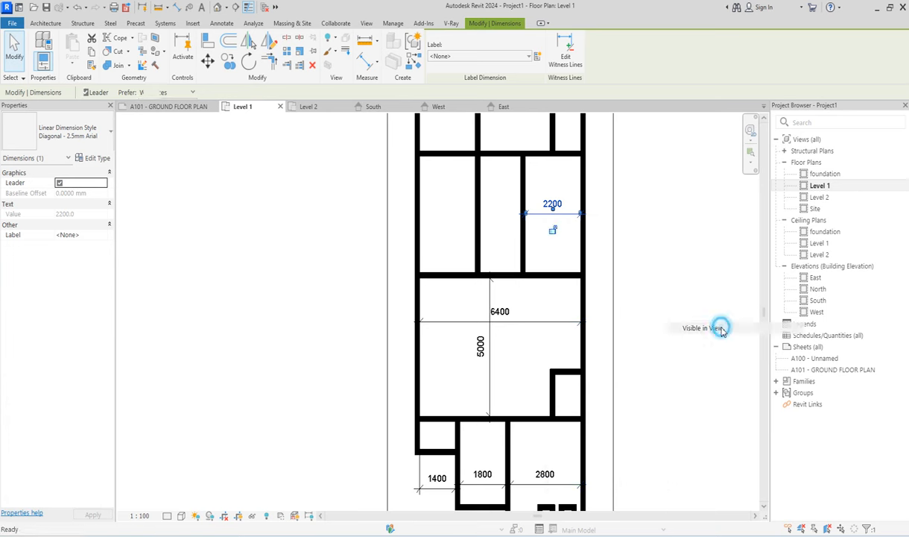
{"action": "key", "text": "Delete"}
{"action": "scroll", "coordinate": [378, 355], "scroll_direction": "down", "scroll_amount": 3}
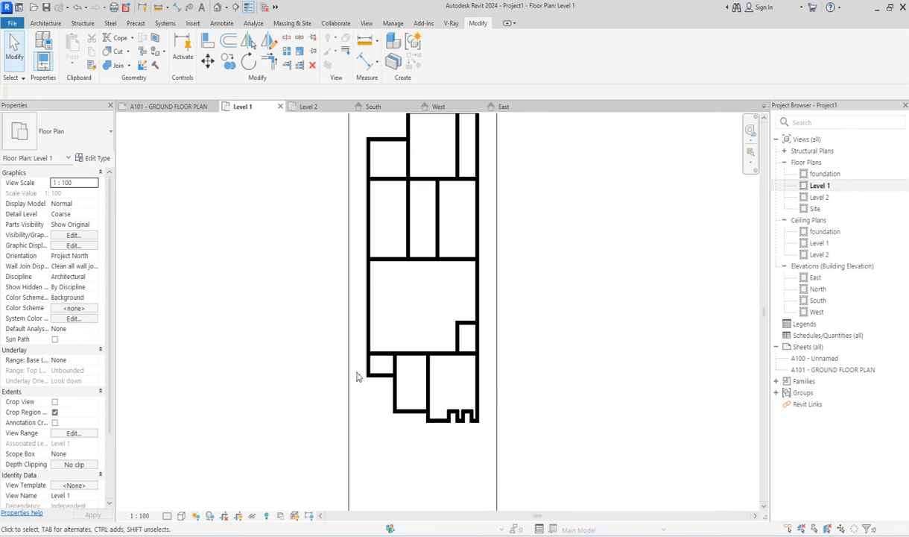
{"action": "scroll", "coordinate": [447, 380], "scroll_direction": "up", "scroll_amount": 3}
{"action": "scroll", "coordinate": [455, 403], "scroll_direction": "down", "scroll_amount": 2}
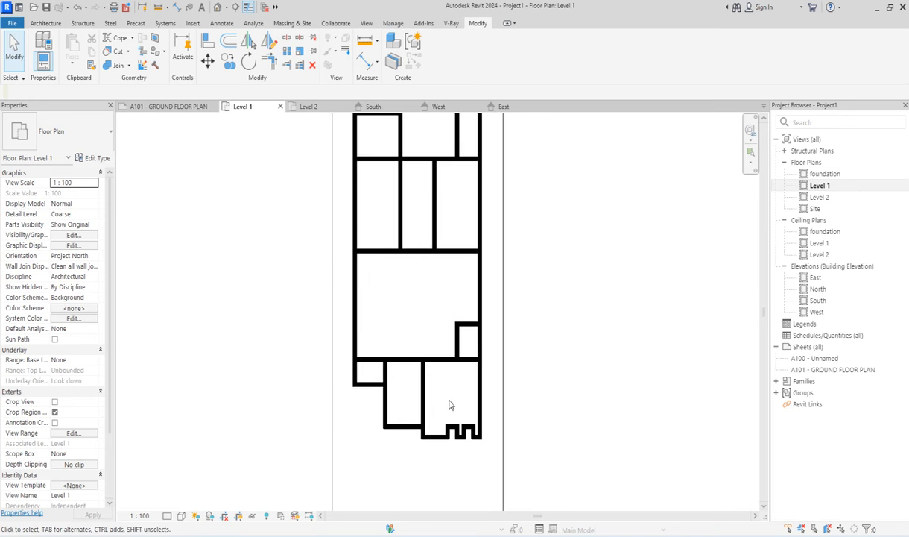
- Start a Level 1 floor sketch and pick boundary lines along the outer faces of the right, rear and left exterior walls
{"action": "scroll", "coordinate": [521, 313], "scroll_direction": "down", "scroll_amount": 4}
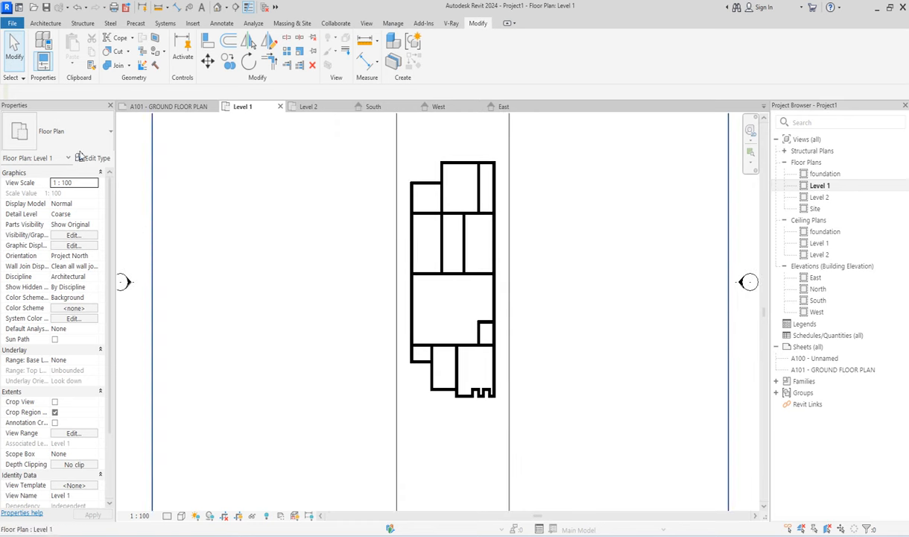
{"action": "left_click", "coordinate": [41, 24]}
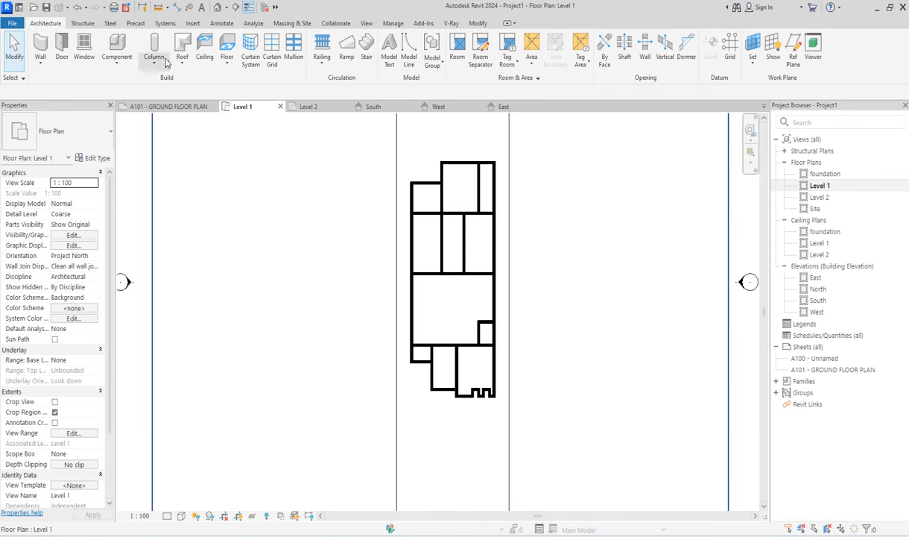
{"action": "left_click", "coordinate": [228, 64]}
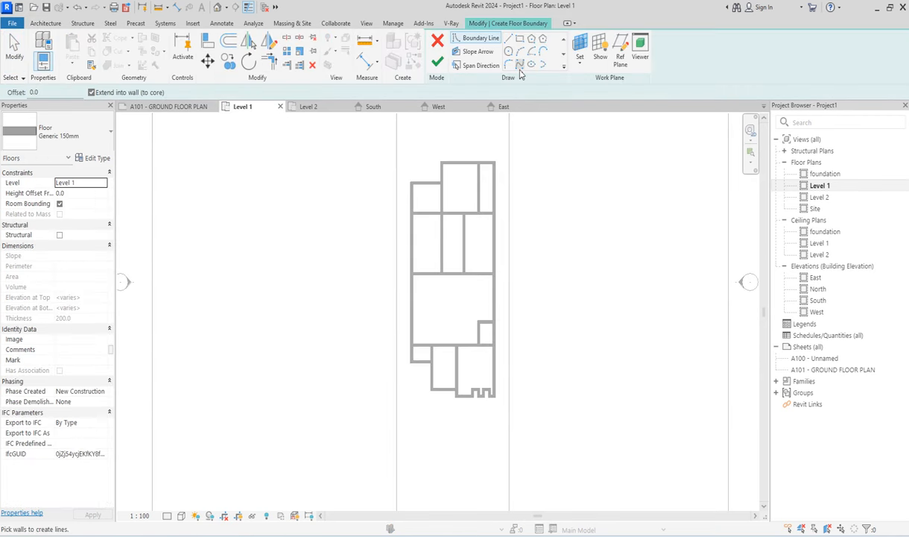
{"action": "left_click", "coordinate": [564, 66]}
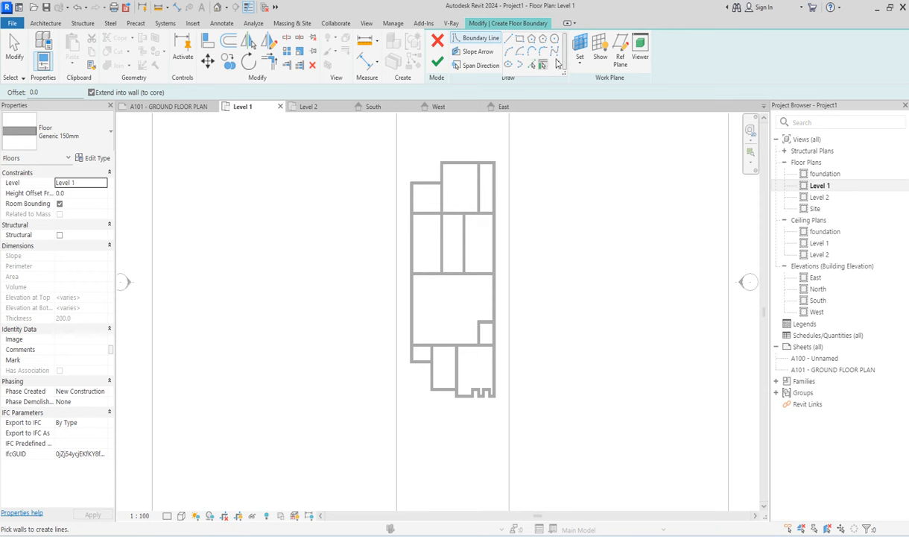
{"action": "left_click", "coordinate": [531, 65]}
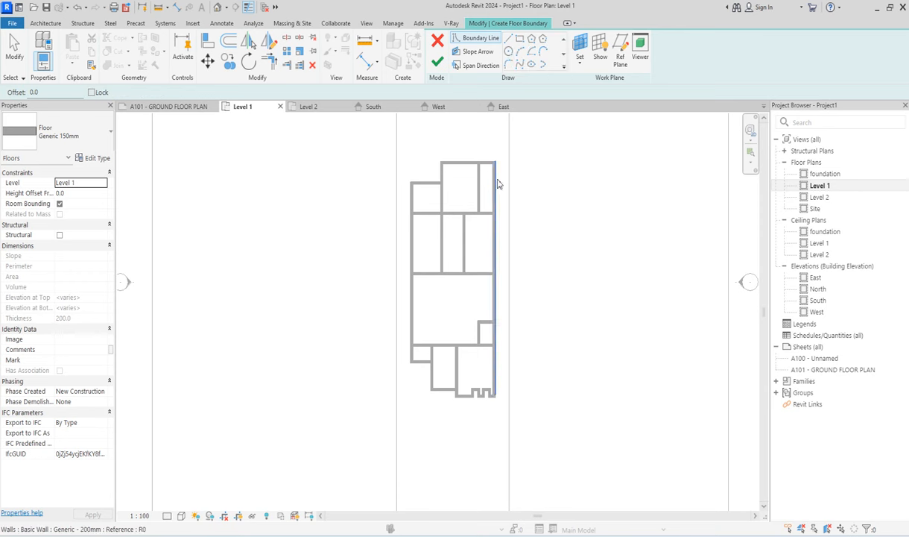
{"action": "scroll", "coordinate": [441, 154], "scroll_direction": "up", "scroll_amount": 2}
{"action": "left_click", "coordinate": [466, 167]}
{"action": "left_click", "coordinate": [439, 185]}
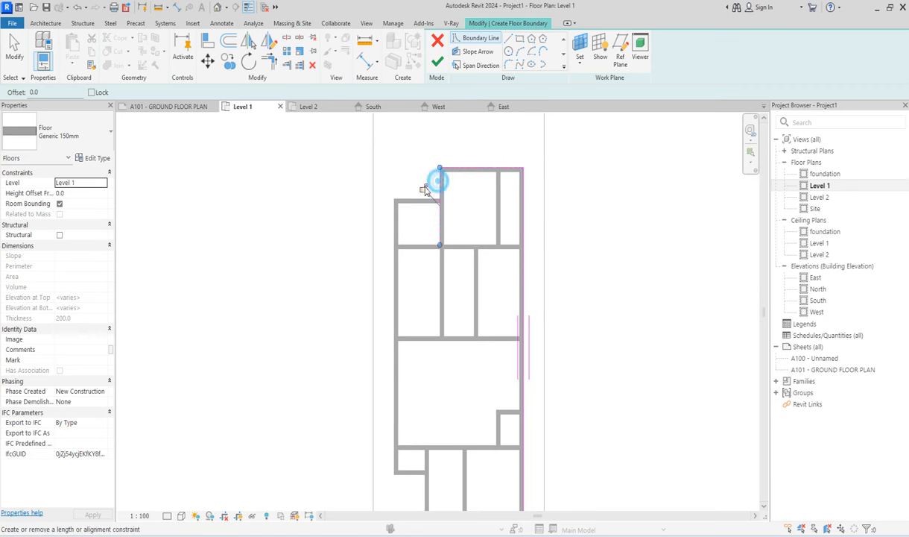
{"action": "left_click", "coordinate": [415, 198]}
{"action": "left_click", "coordinate": [394, 226]}
- Pick floor boundary lines along the middle bay's front edge and the right bay's front and left edges
{"action": "scroll", "coordinate": [394, 226], "scroll_direction": "down", "scroll_amount": 2}
{"action": "scroll", "coordinate": [427, 348], "scroll_direction": "up", "scroll_amount": 2}
{"action": "left_click", "coordinate": [442, 345]}
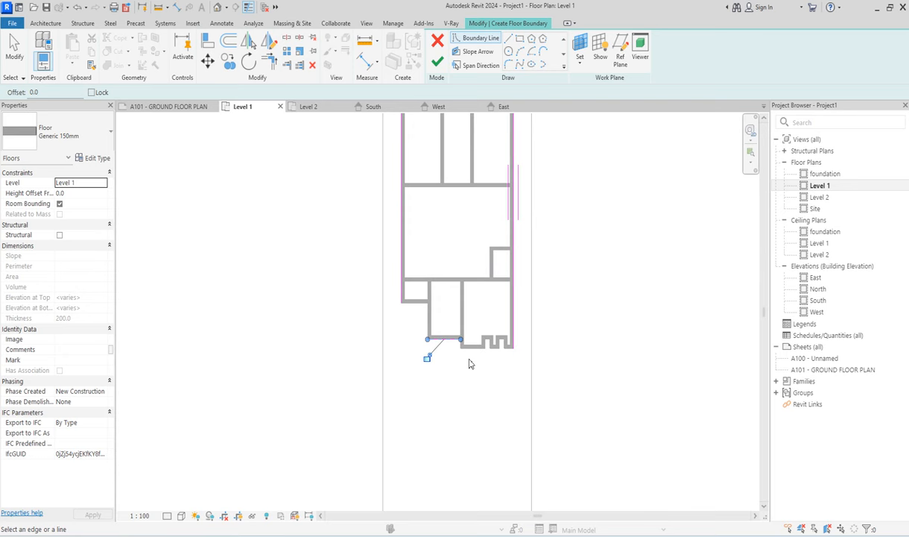
{"action": "left_click", "coordinate": [469, 351]}
{"action": "scroll", "coordinate": [461, 347], "scroll_direction": "up", "scroll_amount": 3}
{"action": "scroll", "coordinate": [461, 343], "scroll_direction": "up", "scroll_amount": 3}
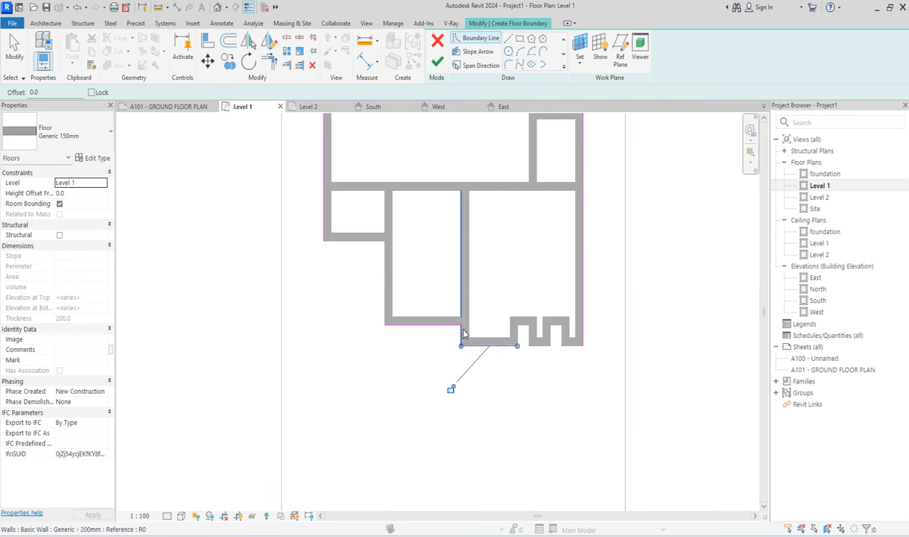
{"action": "left_click", "coordinate": [453, 316]}
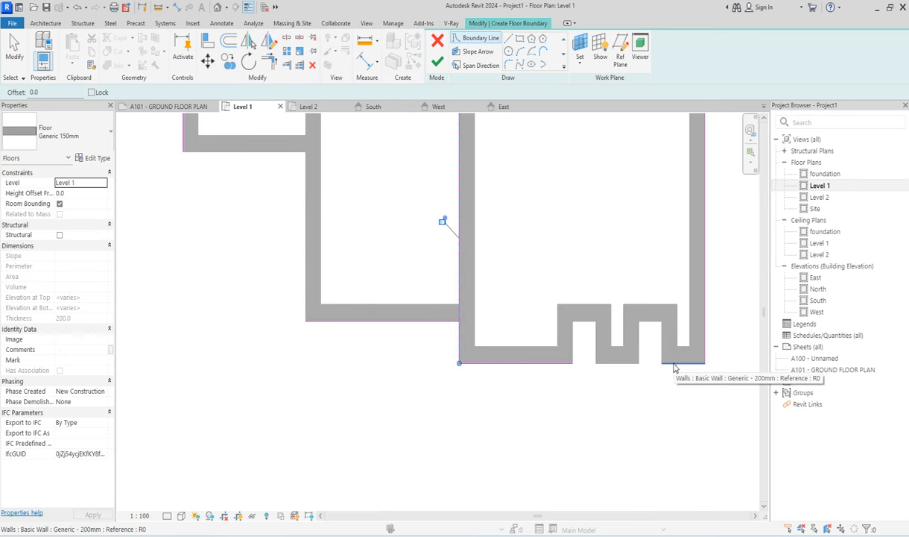
- Pick floor boundary lines along the front wall at the right corner and around the right facade recess
{"action": "left_click", "coordinate": [674, 366]}
{"action": "left_click", "coordinate": [659, 337]}
{"action": "scroll", "coordinate": [641, 331], "scroll_direction": "up", "scroll_amount": 3}
{"action": "left_click", "coordinate": [640, 335]}
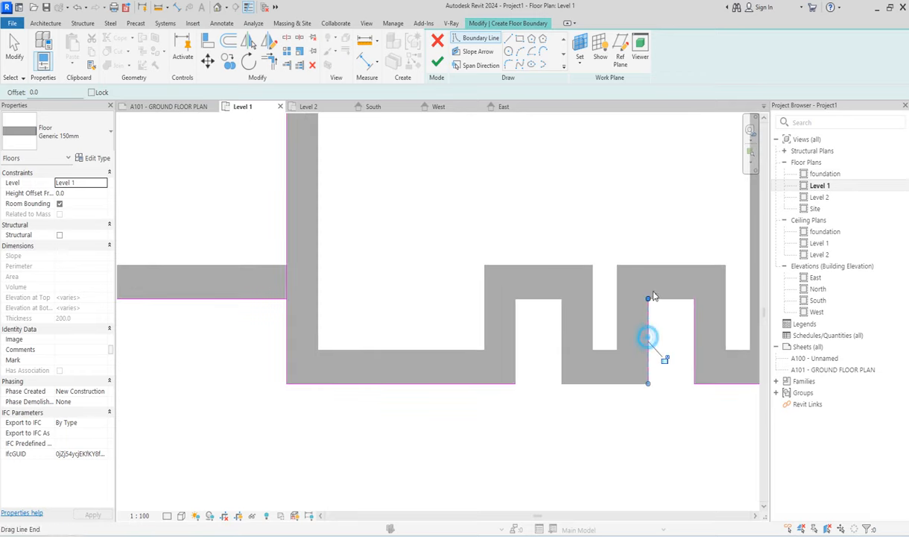
{"action": "scroll", "coordinate": [641, 332], "scroll_direction": "up", "scroll_amount": 4}
{"action": "left_click", "coordinate": [647, 321]}
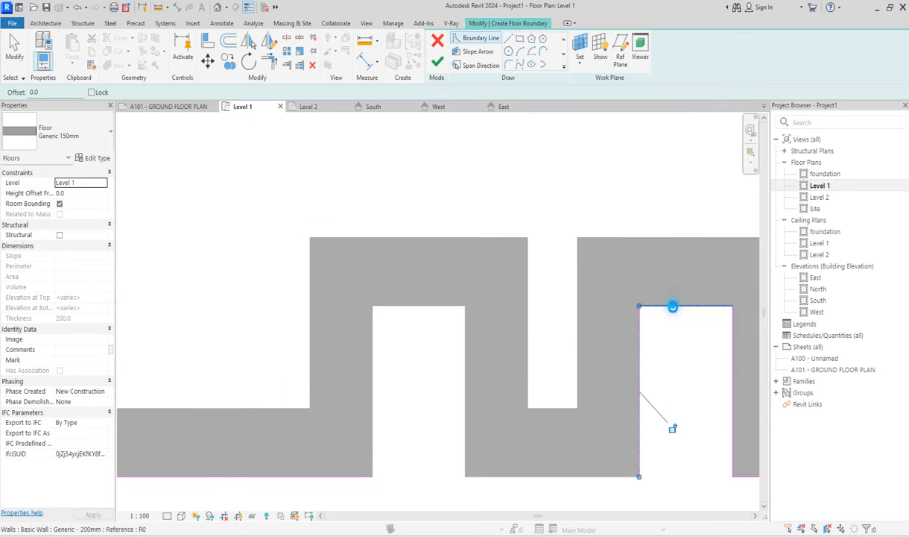
- Pick floor boundary lines along the pier between the facade recesses and around the left recess
{"action": "left_click", "coordinate": [564, 483]}
{"action": "left_click", "coordinate": [465, 415]}
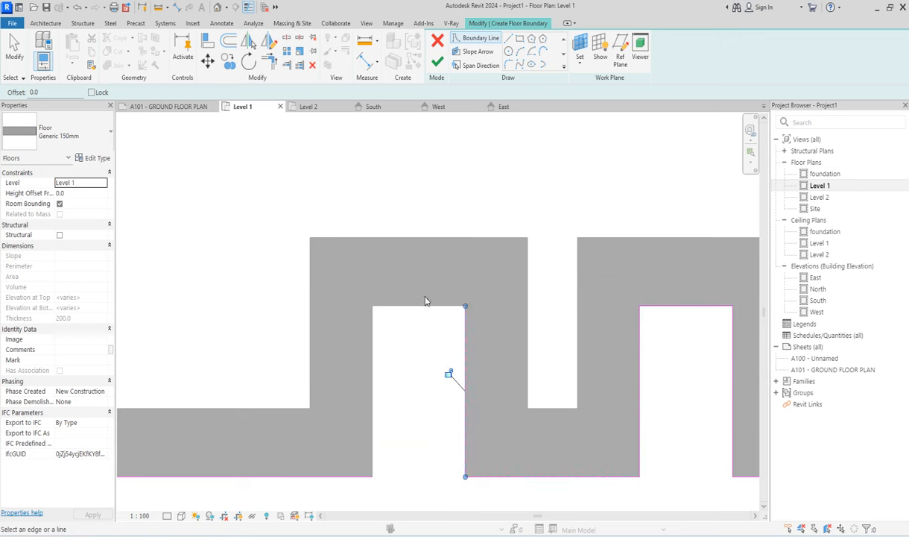
{"action": "left_click", "coordinate": [424, 305]}
{"action": "left_click", "coordinate": [372, 421]}
{"action": "scroll", "coordinate": [406, 365], "scroll_direction": "down", "scroll_amount": 5}
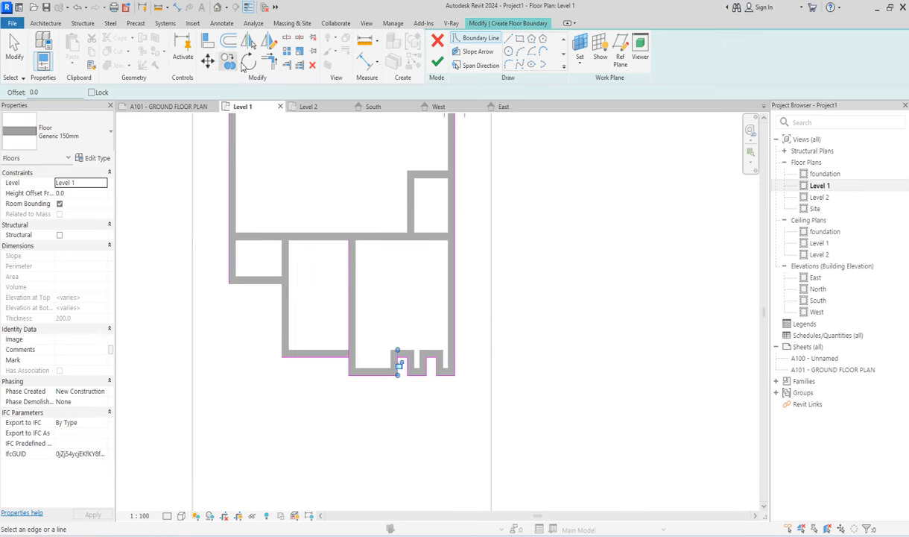
- Trim the front floor boundary lines into corners at the left side, the right bay and the left facade recess
{"action": "left_click", "coordinate": [271, 71]}
{"action": "left_click", "coordinate": [229, 246]}
{"action": "left_click", "coordinate": [304, 355]}
{"action": "left_click", "coordinate": [328, 353]}
{"action": "left_click", "coordinate": [343, 363]}
{"action": "scroll", "coordinate": [405, 372], "scroll_direction": "up", "scroll_amount": 3}
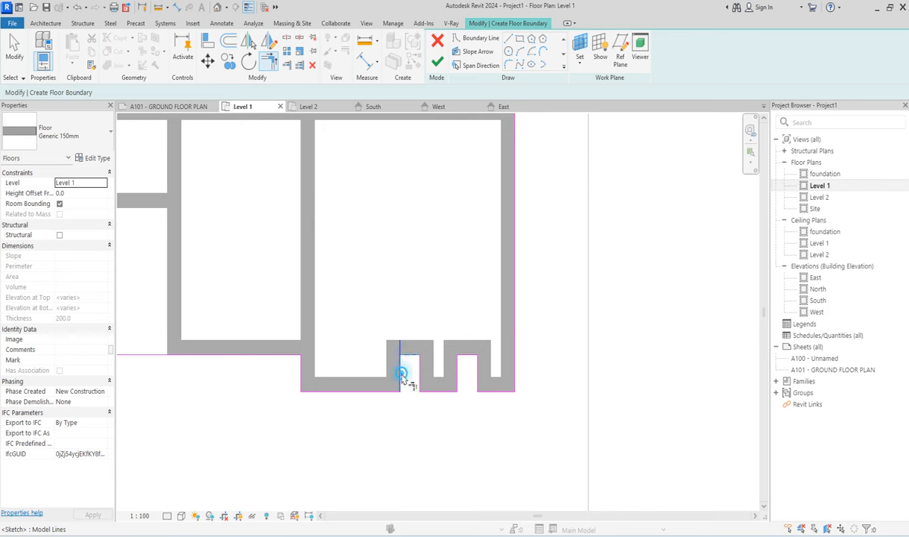
- Trim the floor boundary at the stepped rear-left corner and finish the Generic 150mm floor
{"action": "scroll", "coordinate": [481, 386], "scroll_direction": "down", "scroll_amount": 5}
{"action": "scroll", "coordinate": [448, 306], "scroll_direction": "down", "scroll_amount": 1}
{"action": "left_click", "coordinate": [389, 185]}
{"action": "left_click", "coordinate": [407, 179]}
{"action": "left_click", "coordinate": [438, 63]}
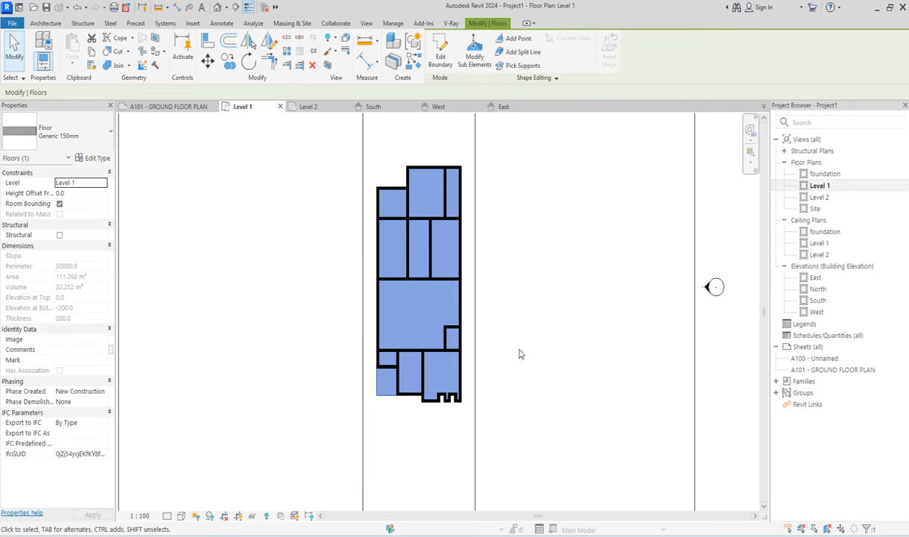
- Shorten the right exterior wall to end at the cross wall in front of the rear rooms
{"action": "left_click", "coordinate": [509, 175]}
{"action": "scroll", "coordinate": [447, 179], "scroll_direction": "up", "scroll_amount": 5}
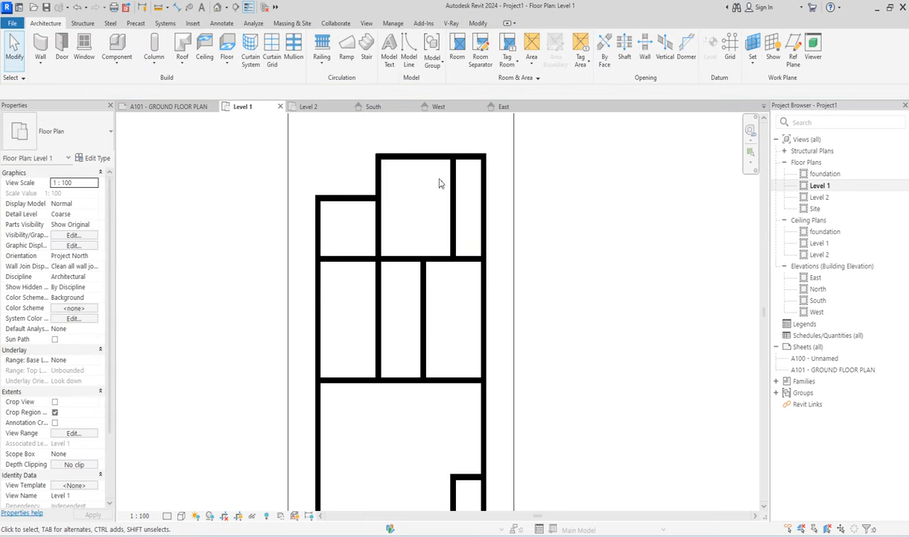
{"action": "left_click", "coordinate": [483, 231]}
{"action": "left_click_drag", "start_coordinate": [485, 119], "coordinate": [486, 192]}
{"action": "left_click_drag", "start_coordinate": [488, 255], "coordinate": [485, 270]}
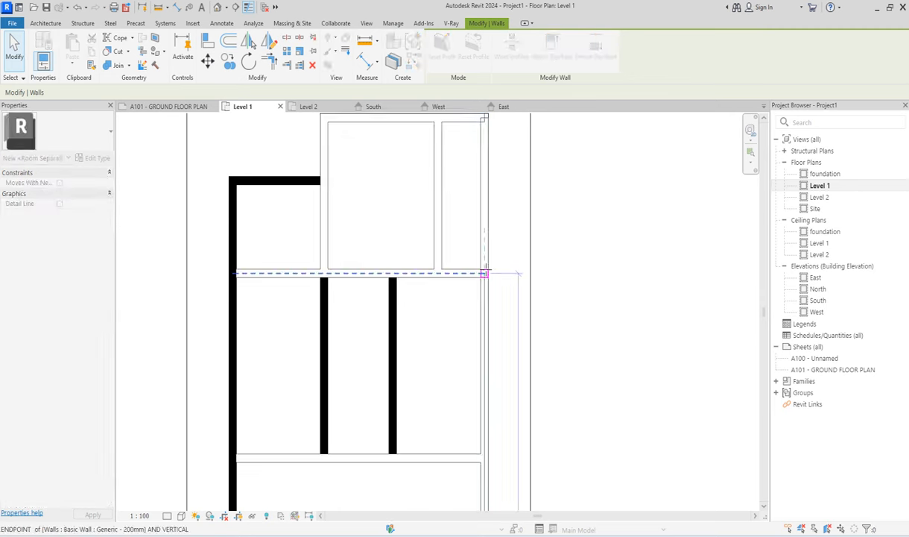
- Shorten the rear wall to end at the narrow rear-right space's partition
{"action": "scroll", "coordinate": [456, 246], "scroll_direction": "down", "scroll_amount": 1}
{"action": "left_click", "coordinate": [474, 151]}
{"action": "left_click_drag", "start_coordinate": [478, 149], "coordinate": [441, 149]}
{"action": "left_click", "coordinate": [581, 182]}
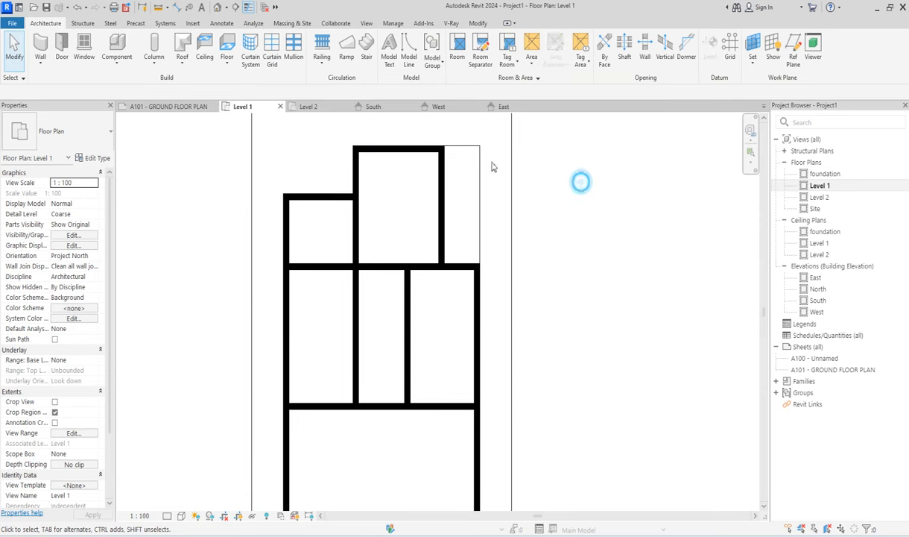
- Extend the rear wall's free end to the floor slab's right edge
{"action": "left_click", "coordinate": [431, 151]}
{"action": "left_click_drag", "start_coordinate": [441, 149], "coordinate": [480, 149]}
{"action": "left_click", "coordinate": [559, 167]}
- Start placing M_Single-Flush 0915 x 2134mm doors and set the type's width to 900 mm and height to 2100 mm
{"action": "scroll", "coordinate": [462, 239], "scroll_direction": "down", "scroll_amount": 4}
{"action": "scroll", "coordinate": [458, 248], "scroll_direction": "up", "scroll_amount": 3}
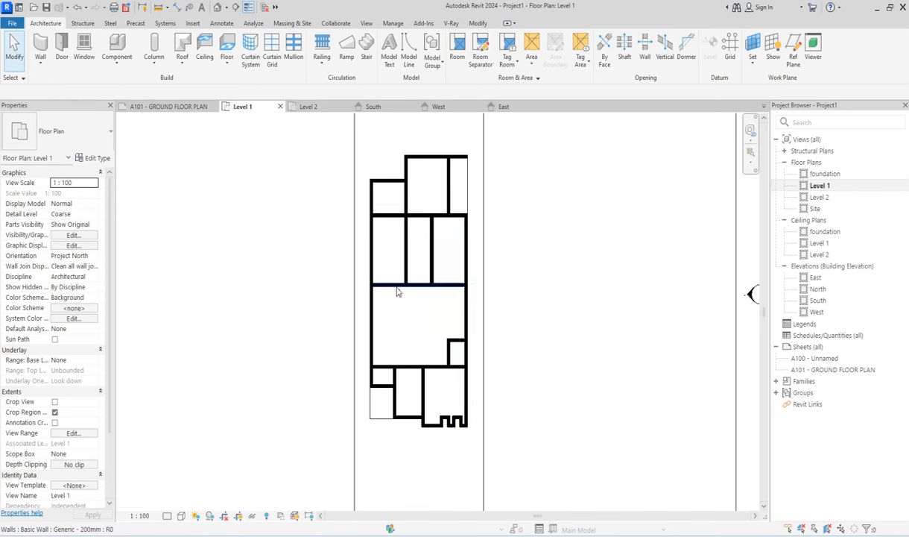
{"action": "scroll", "coordinate": [450, 379], "scroll_direction": "up", "scroll_amount": 3}
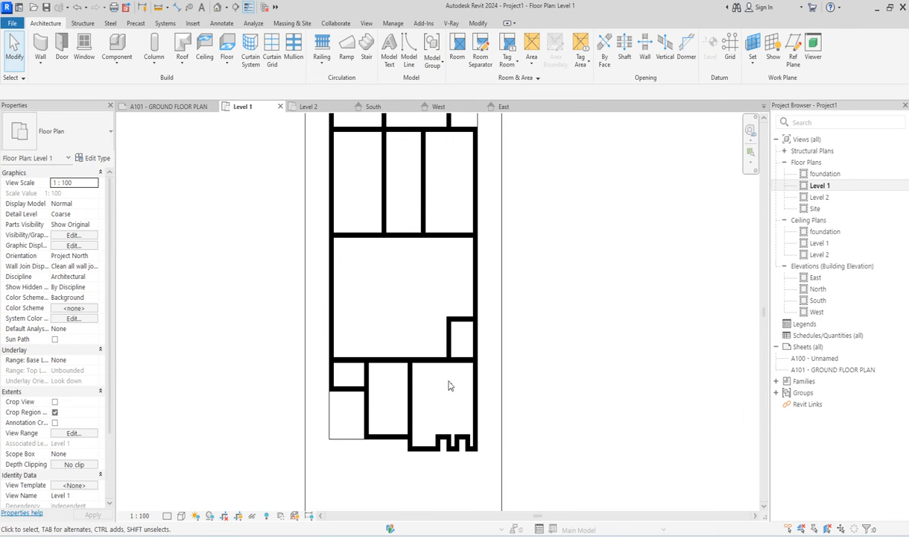
{"action": "left_click", "coordinate": [62, 49]}
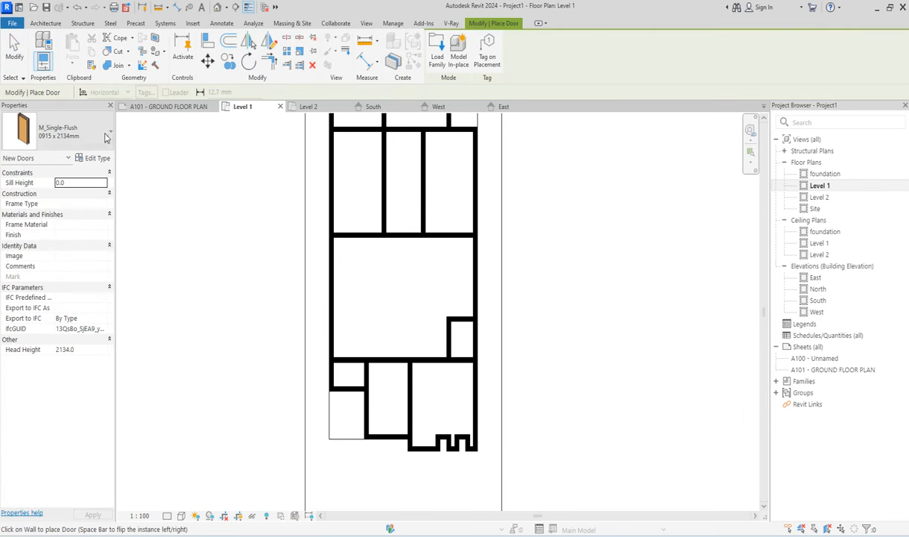
{"action": "left_click", "coordinate": [106, 134]}
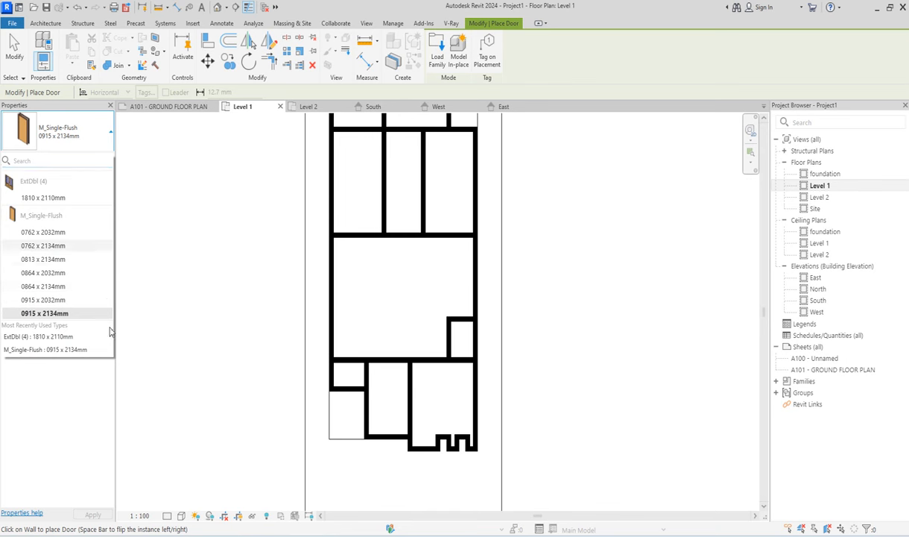
{"action": "left_click", "coordinate": [65, 350]}
{"action": "left_click", "coordinate": [96, 159]}
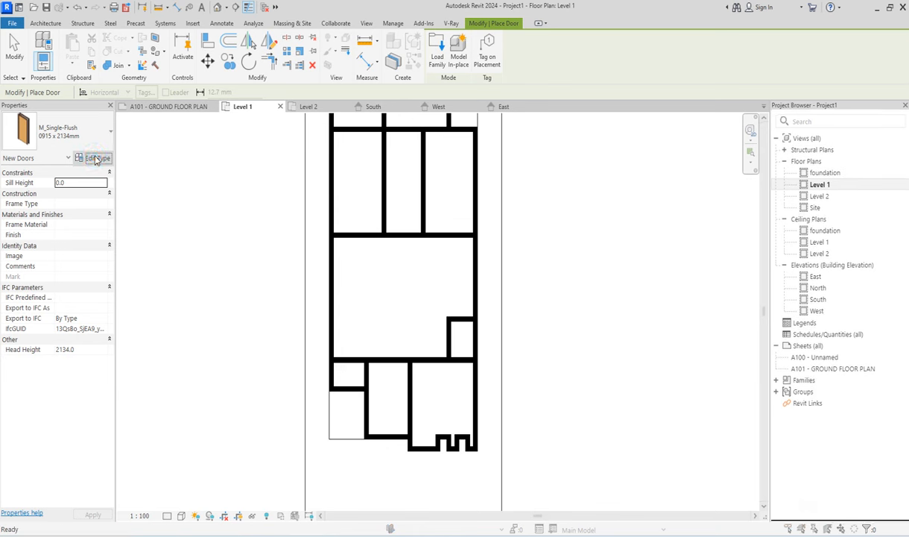
{"action": "left_click", "coordinate": [696, 344]}
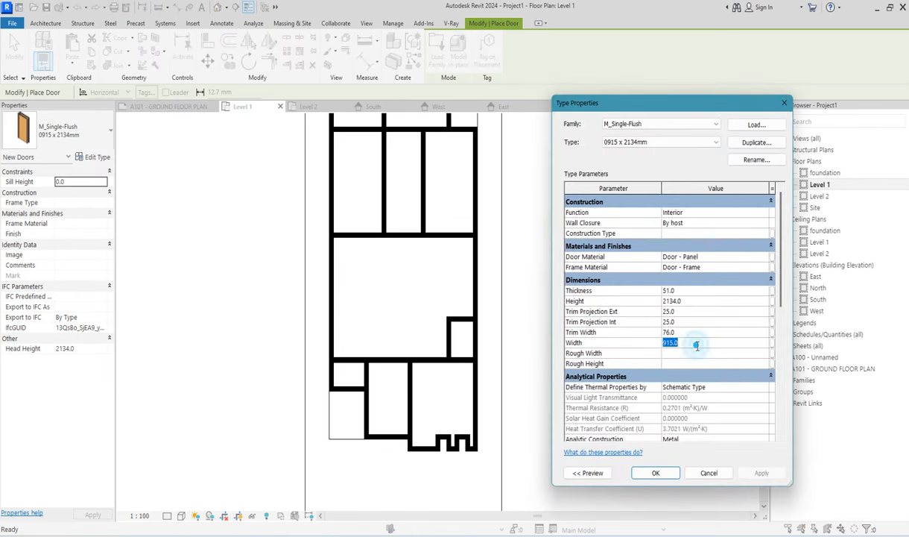
{"action": "left_click", "coordinate": [682, 301]}
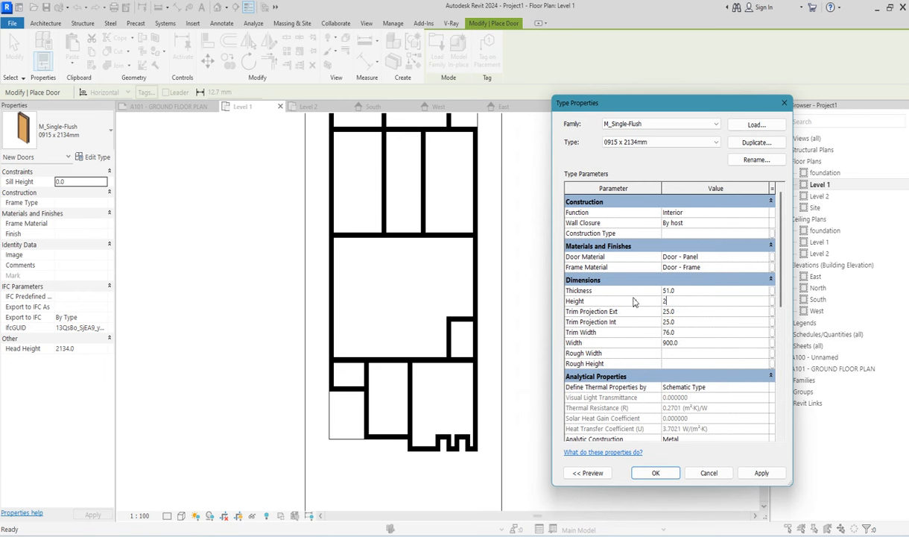
{"action": "left_click", "coordinate": [657, 472]}
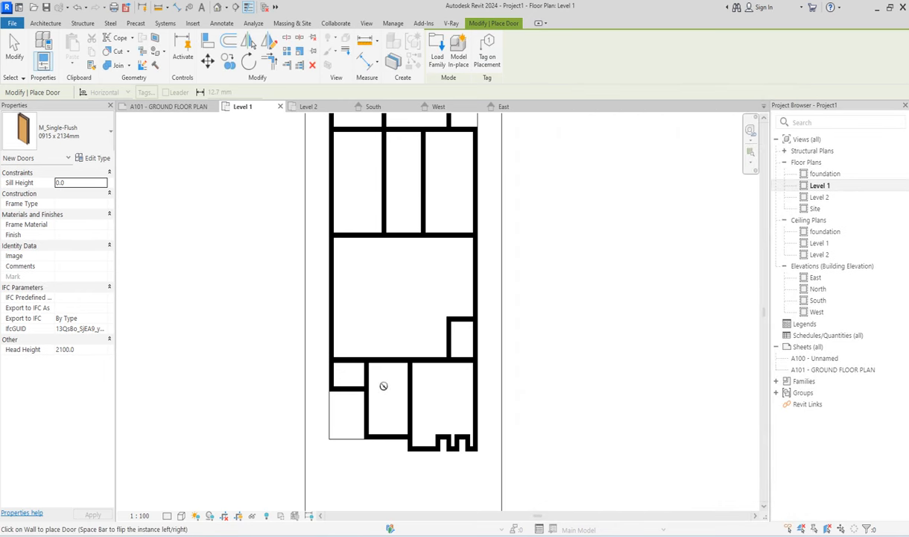
- Place single doors between the large room and middle front bay, between the middle and right bays, and into the small corner room
{"action": "scroll", "coordinate": [385, 403], "scroll_direction": "up", "scroll_amount": 2}
{"action": "scroll", "coordinate": [386, 322], "scroll_direction": "down", "scroll_amount": 2}
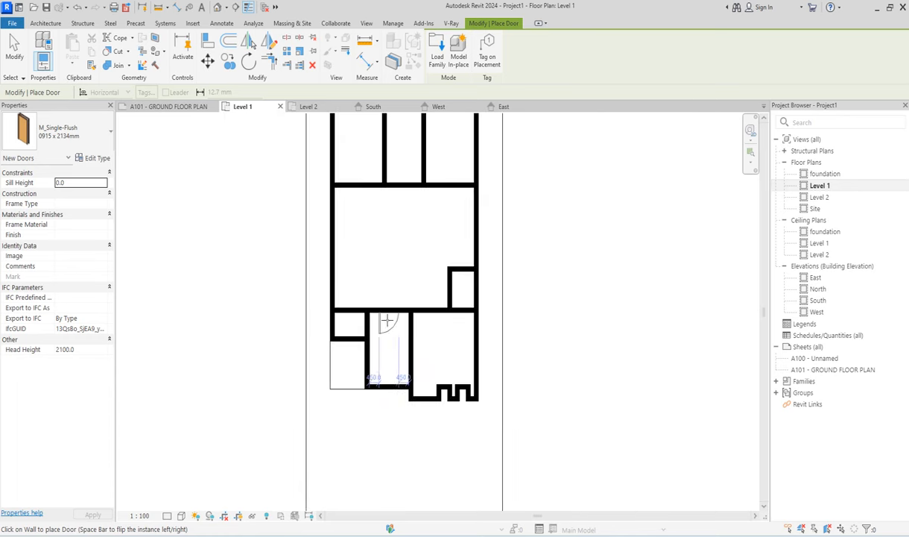
{"action": "scroll", "coordinate": [391, 313], "scroll_direction": "up", "scroll_amount": 1}
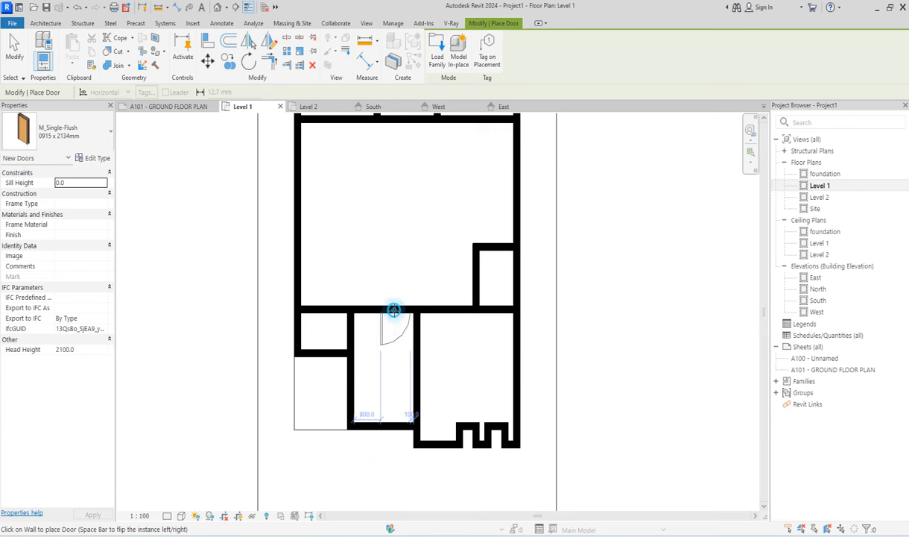
{"action": "left_click", "coordinate": [395, 311]}
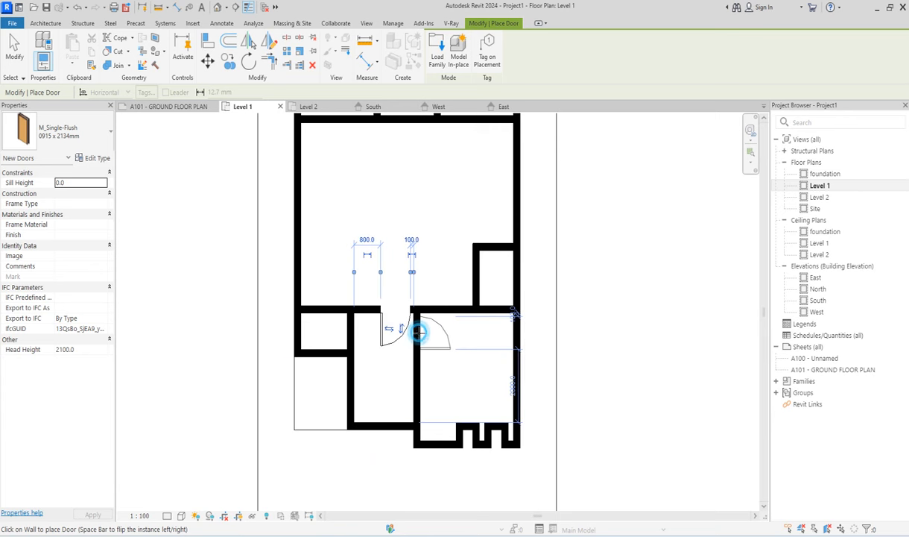
{"action": "left_click", "coordinate": [419, 332]}
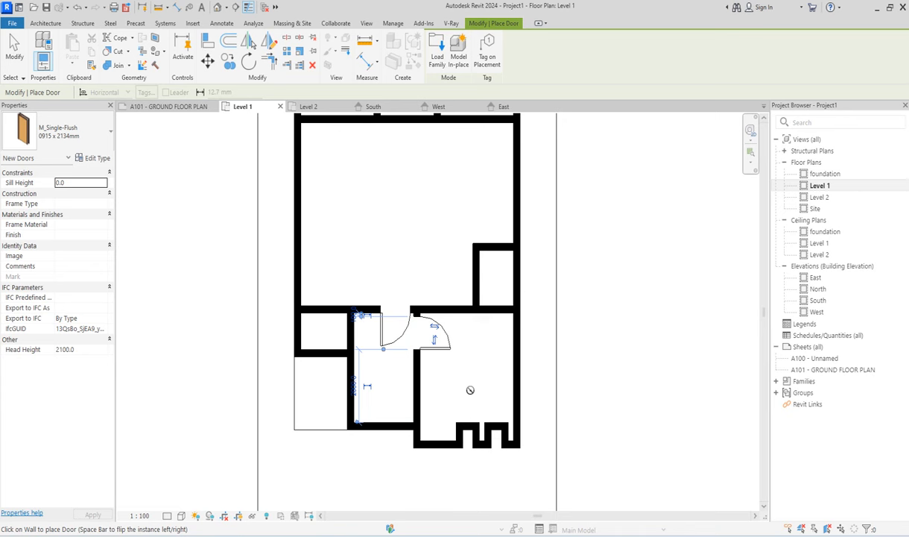
{"action": "left_click", "coordinate": [494, 306]}
{"action": "scroll", "coordinate": [477, 378], "scroll_direction": "down", "scroll_amount": 3}
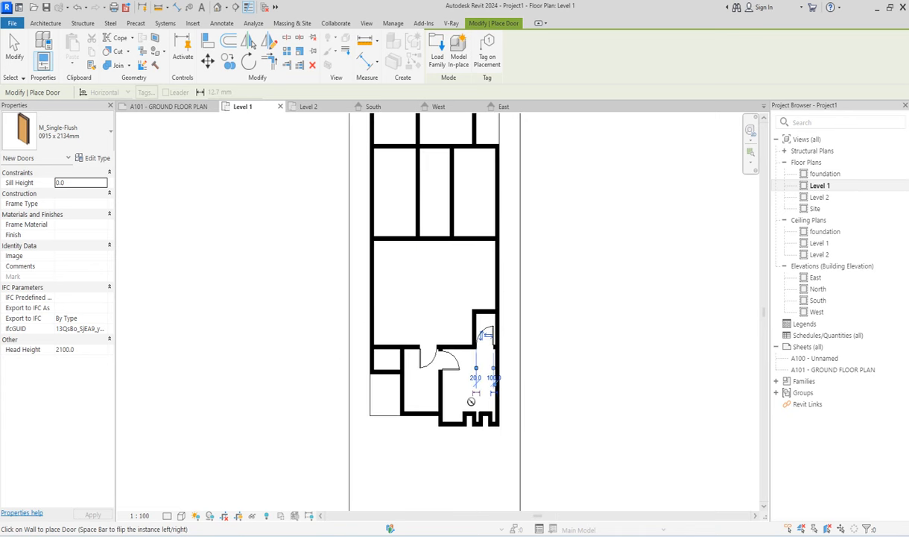
- Place a door in each corridor partition behind the large room, the right one 100 mm from the cross wall
{"action": "scroll", "coordinate": [400, 278], "scroll_direction": "up", "scroll_amount": 2}
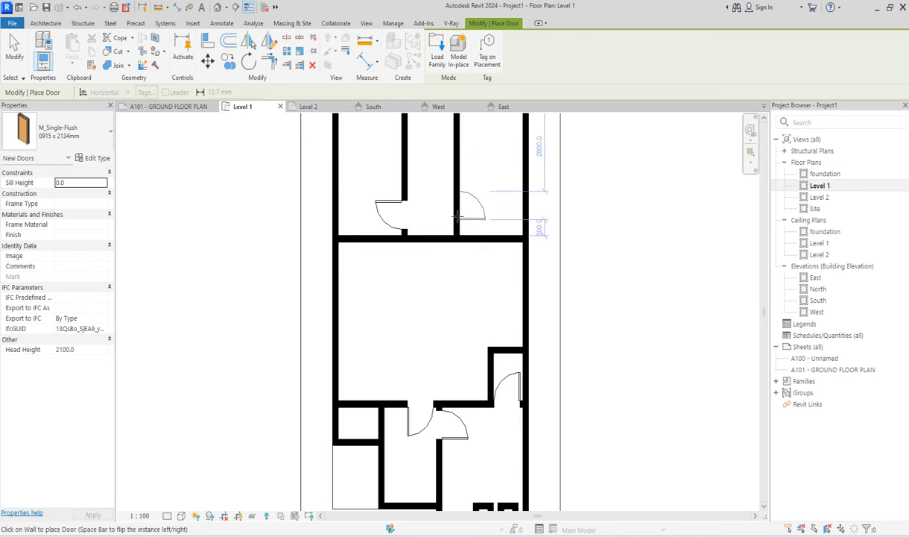
{"action": "scroll", "coordinate": [446, 269], "scroll_direction": "down", "scroll_amount": 2}
{"action": "scroll", "coordinate": [461, 232], "scroll_direction": "up", "scroll_amount": 2}
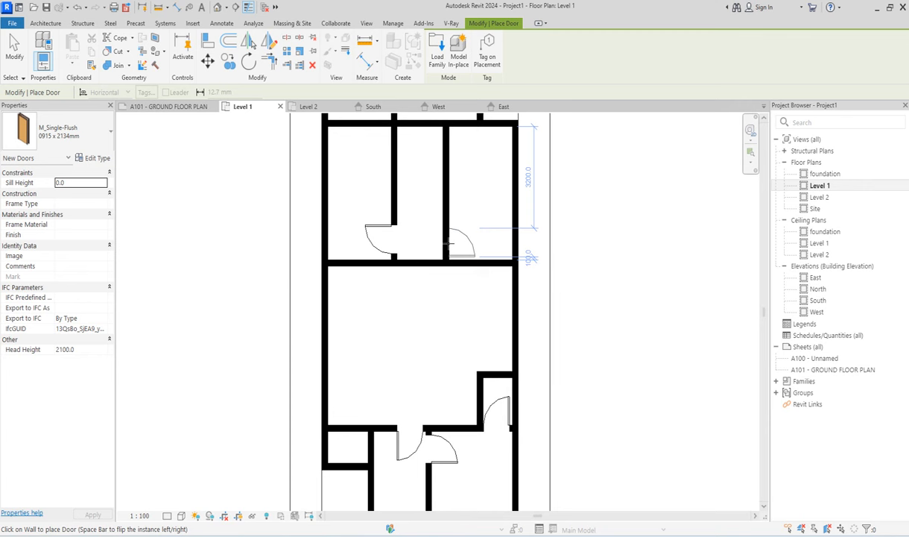
{"action": "left_click", "coordinate": [448, 242]}
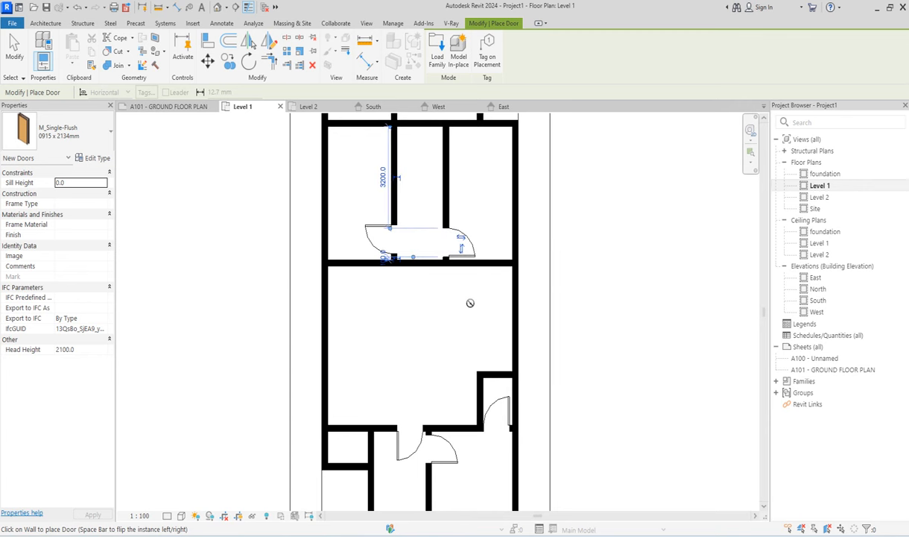
{"action": "scroll", "coordinate": [469, 273], "scroll_direction": "up", "scroll_amount": 1}
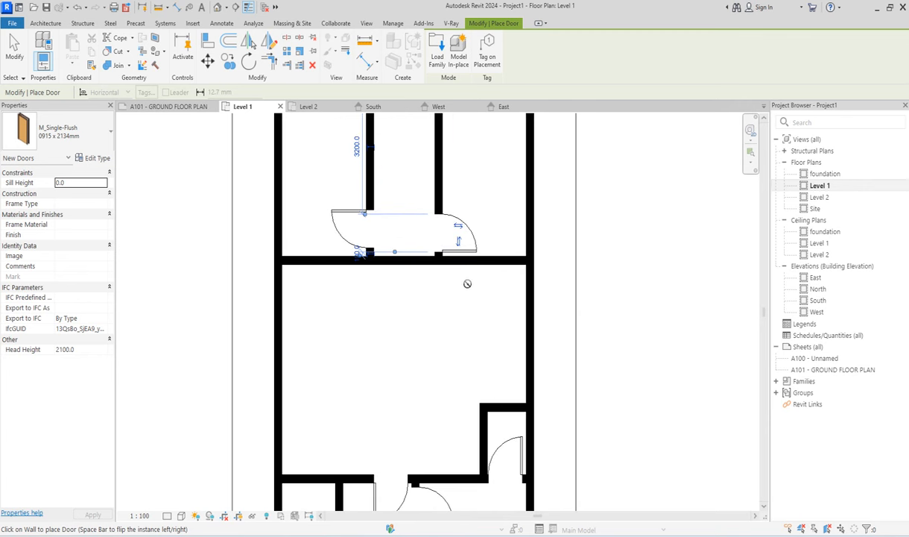
{"action": "scroll", "coordinate": [478, 321], "scroll_direction": "down", "scroll_amount": 2}
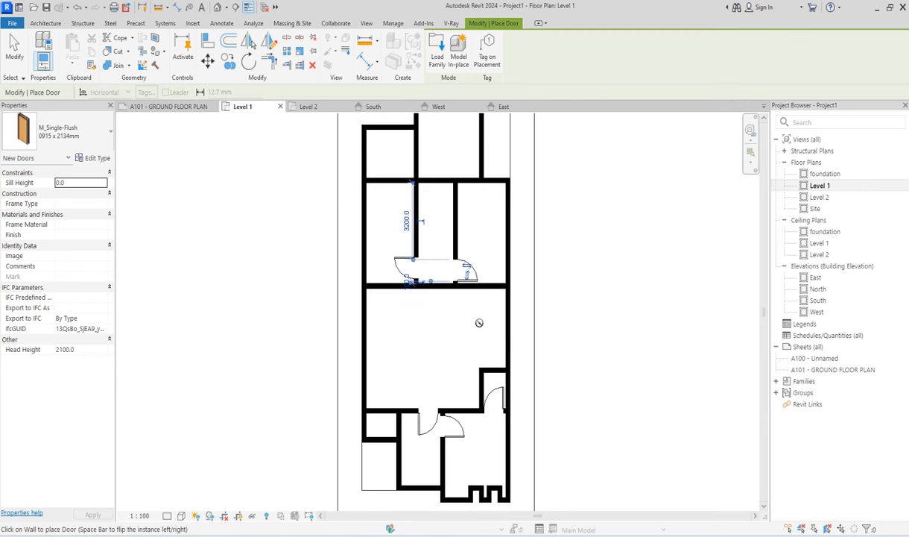
- Place a 0915 x 2134mm M_Single-Flush door between the west bedroom and the small room above it, about 1200 mm from the west wall
{"action": "scroll", "coordinate": [479, 301], "scroll_direction": "up", "scroll_amount": 2}
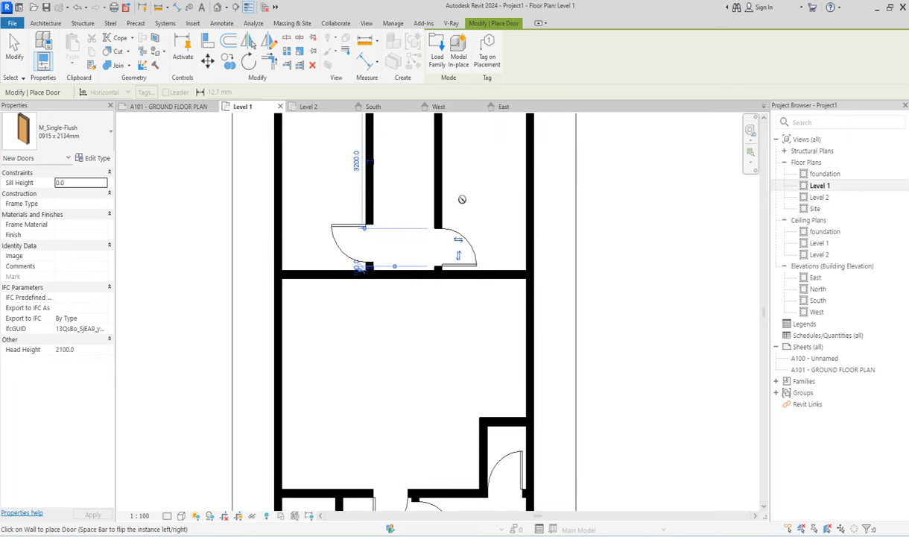
{"action": "scroll", "coordinate": [467, 294], "scroll_direction": "down", "scroll_amount": 2}
{"action": "scroll", "coordinate": [463, 260], "scroll_direction": "up", "scroll_amount": 2}
{"action": "right_click", "coordinate": [465, 226]}
{"action": "left_click", "coordinate": [490, 230]}
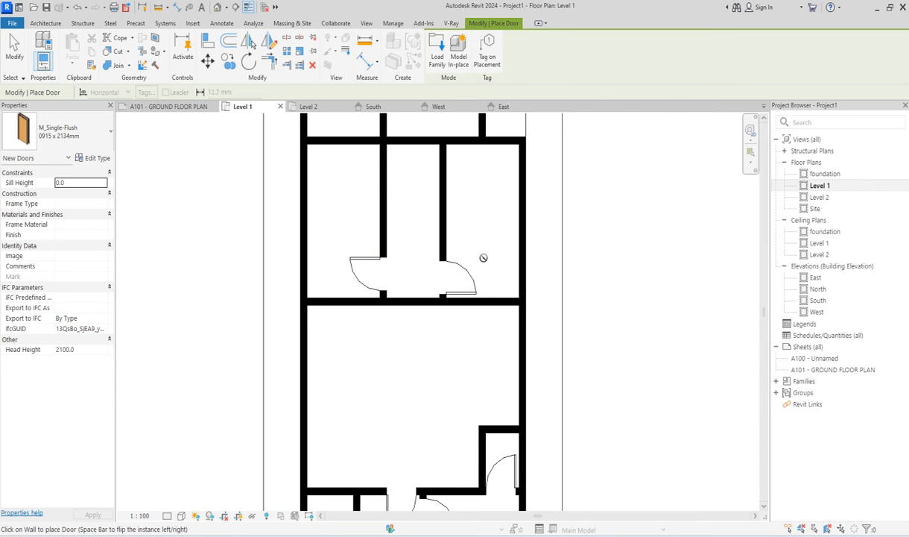
{"action": "scroll", "coordinate": [468, 323], "scroll_direction": "down", "scroll_amount": 2}
{"action": "scroll", "coordinate": [431, 211], "scroll_direction": "up", "scroll_amount": 2}
{"action": "left_click", "coordinate": [417, 203]}
{"action": "scroll", "coordinate": [408, 300], "scroll_direction": "down", "scroll_amount": 2}
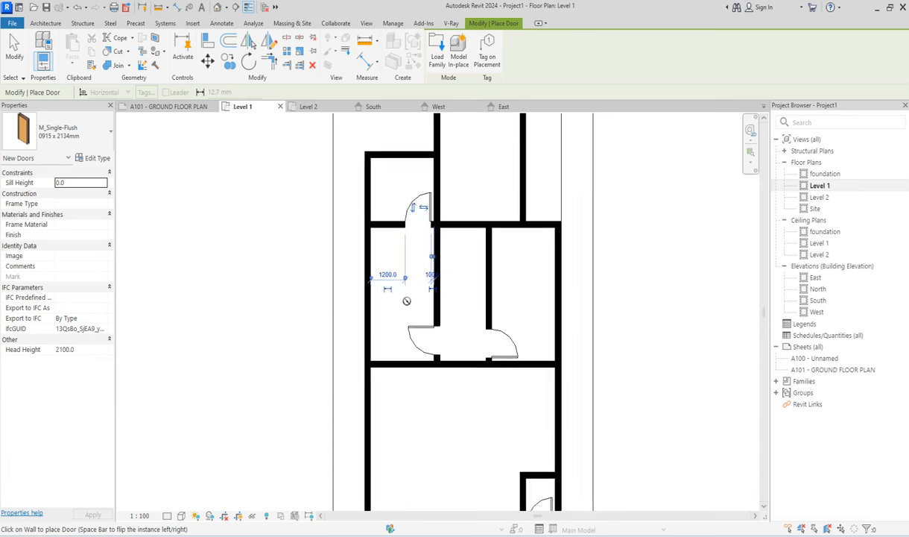
- Add two more single-flush doors: one low in the partition between the two northernmost rooms, one in the wall below the narrow northeast space
{"action": "scroll", "coordinate": [472, 262], "scroll_direction": "up", "scroll_amount": 2}
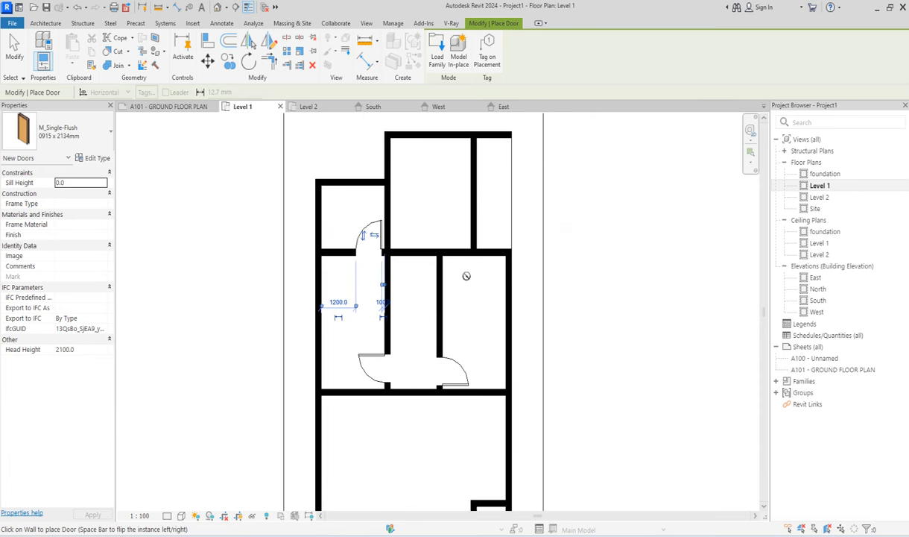
{"action": "left_click", "coordinate": [465, 231]}
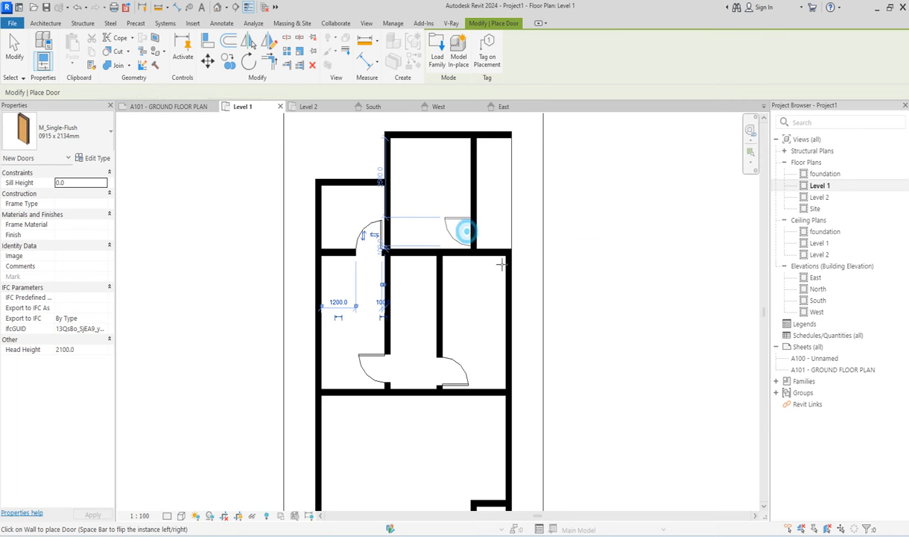
{"action": "scroll", "coordinate": [494, 261], "scroll_direction": "up", "scroll_amount": 2}
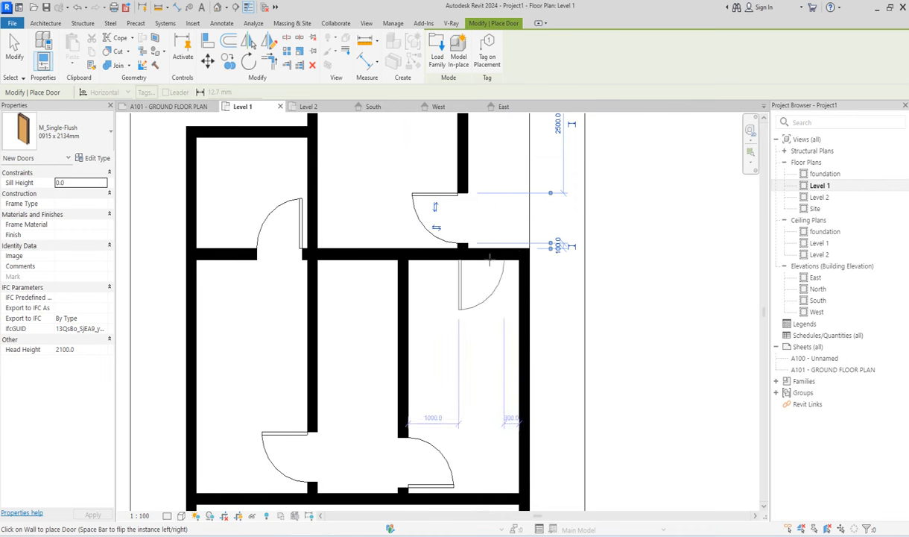
{"action": "left_click", "coordinate": [494, 251]}
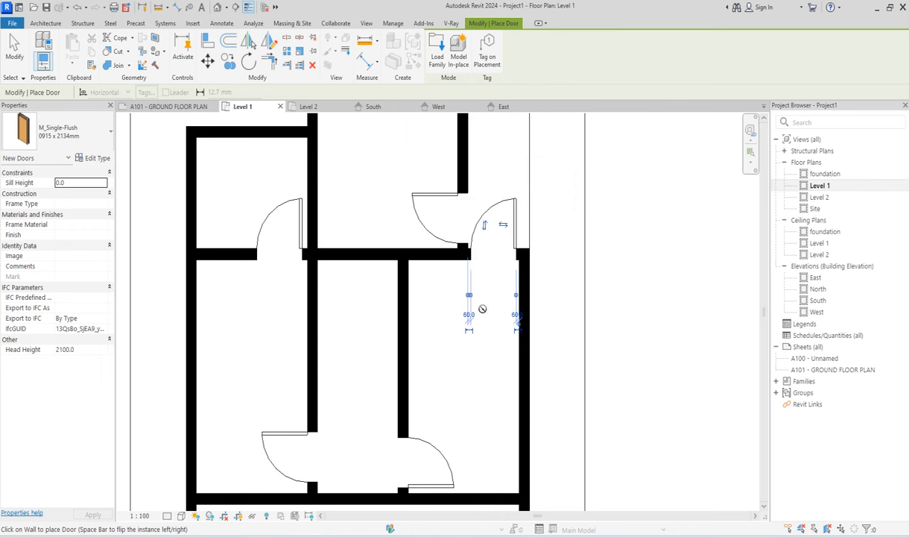
{"action": "scroll", "coordinate": [480, 307], "scroll_direction": "down", "scroll_amount": 3}
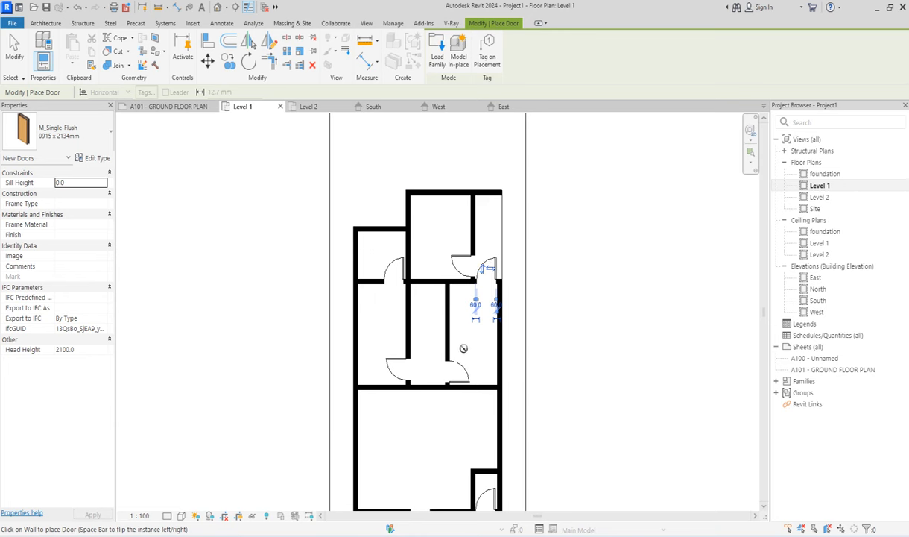
{"action": "right_click", "coordinate": [534, 183]}
{"action": "left_click", "coordinate": [565, 186]}
{"action": "scroll", "coordinate": [511, 275], "scroll_direction": "down", "scroll_amount": 3}
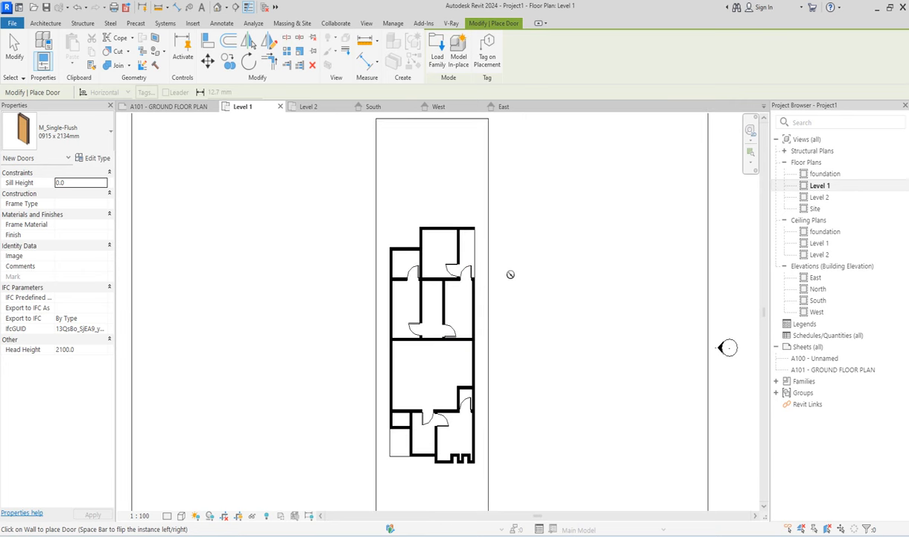
{"action": "right_click", "coordinate": [534, 241]}
{"action": "left_click", "coordinate": [562, 246]}
{"action": "scroll", "coordinate": [421, 453], "scroll_direction": "up", "scroll_amount": 2}
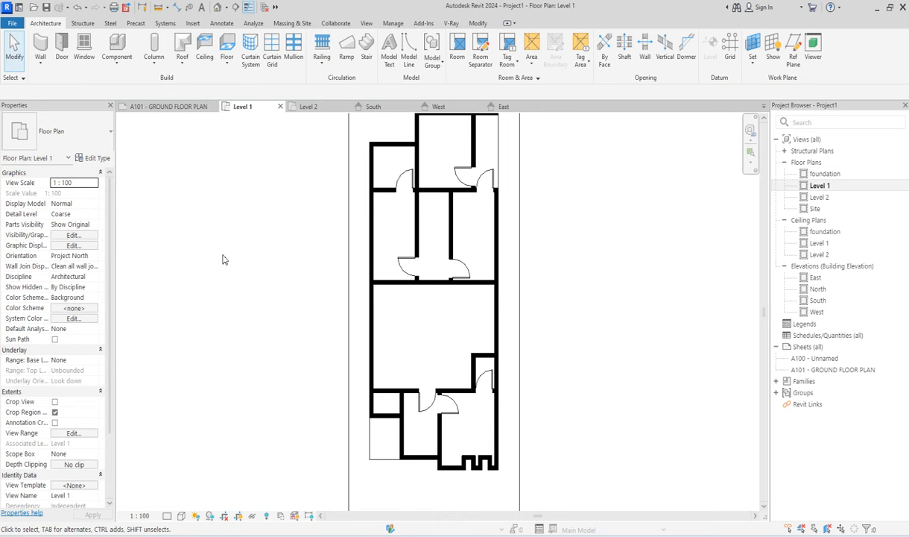
- Place an ExtDbl (4) 1810 x 2110mm double door in the wall between the porch and the entrance hall, opening into the hall
{"action": "left_click", "coordinate": [85, 49]}
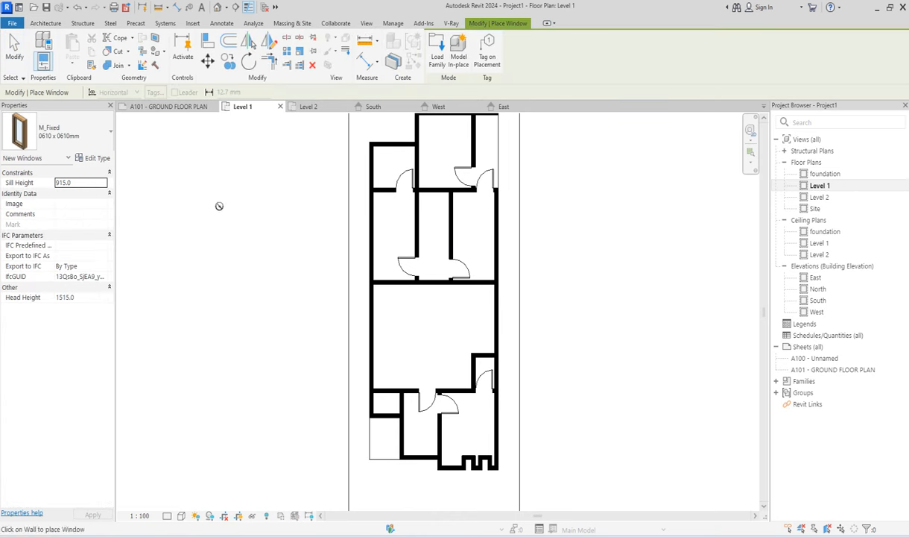
{"action": "key", "text": "Escape"}
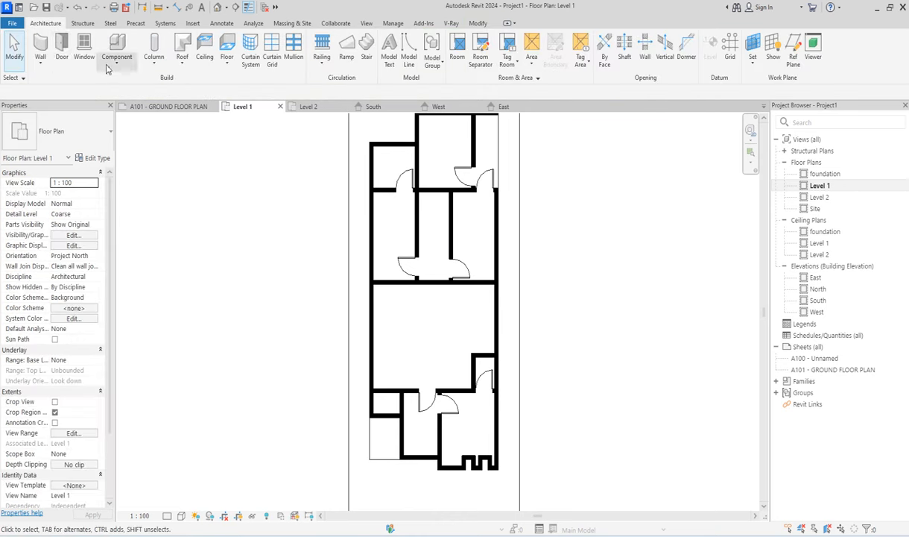
{"action": "left_click", "coordinate": [63, 47]}
{"action": "left_click", "coordinate": [102, 132]}
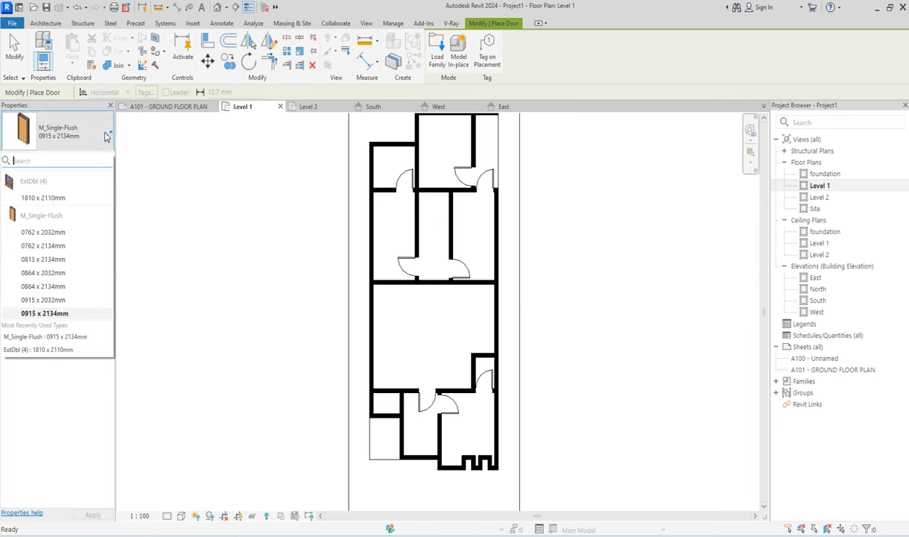
{"action": "left_click", "coordinate": [43, 197]}
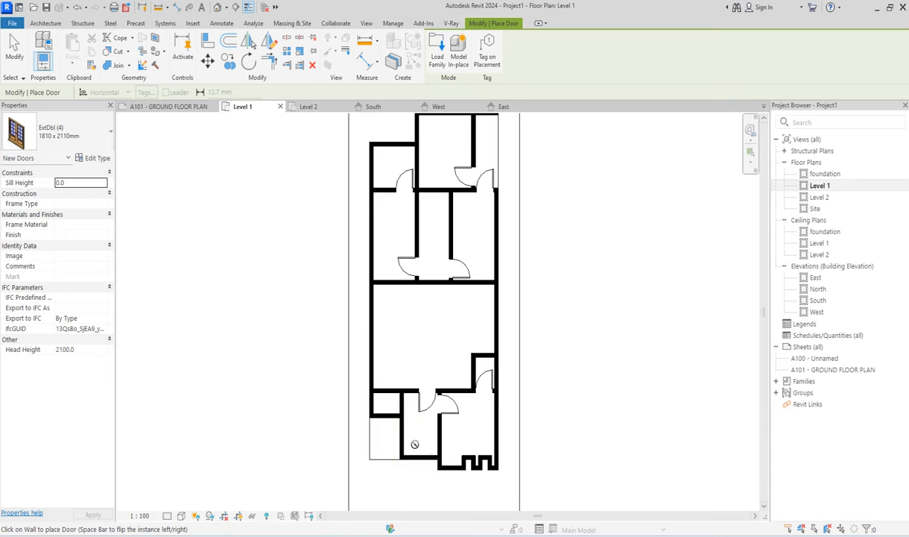
{"action": "scroll", "coordinate": [406, 429], "scroll_direction": "up", "scroll_amount": 5}
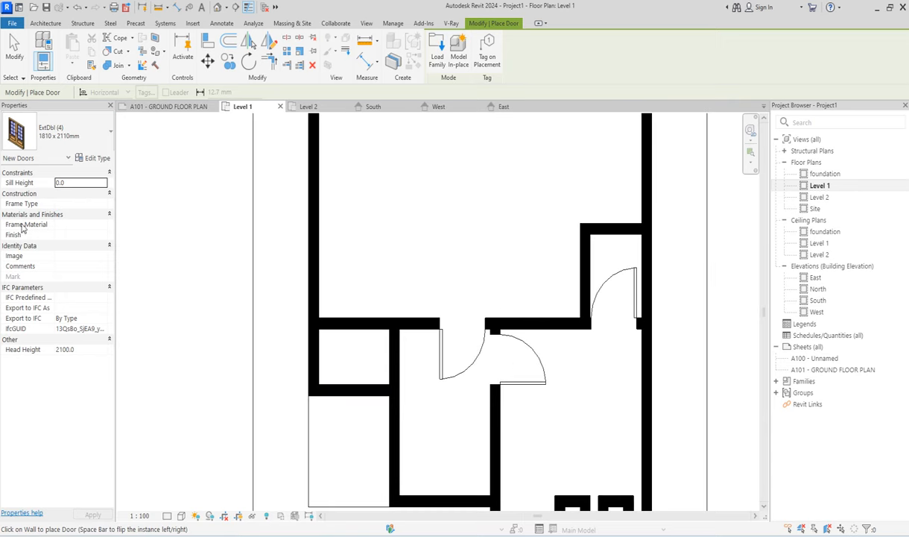
{"action": "left_click", "coordinate": [101, 157]}
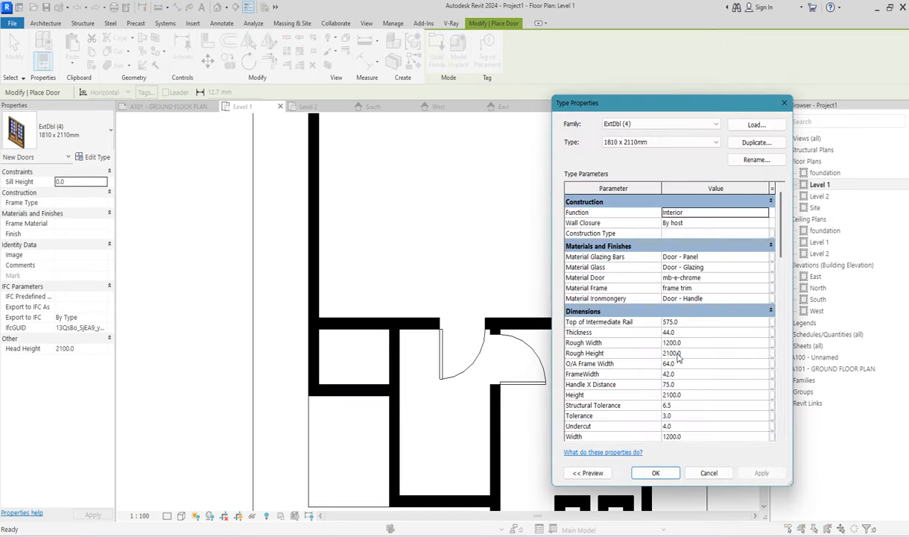
{"action": "left_click", "coordinate": [656, 472]}
{"action": "left_click", "coordinate": [393, 425]}
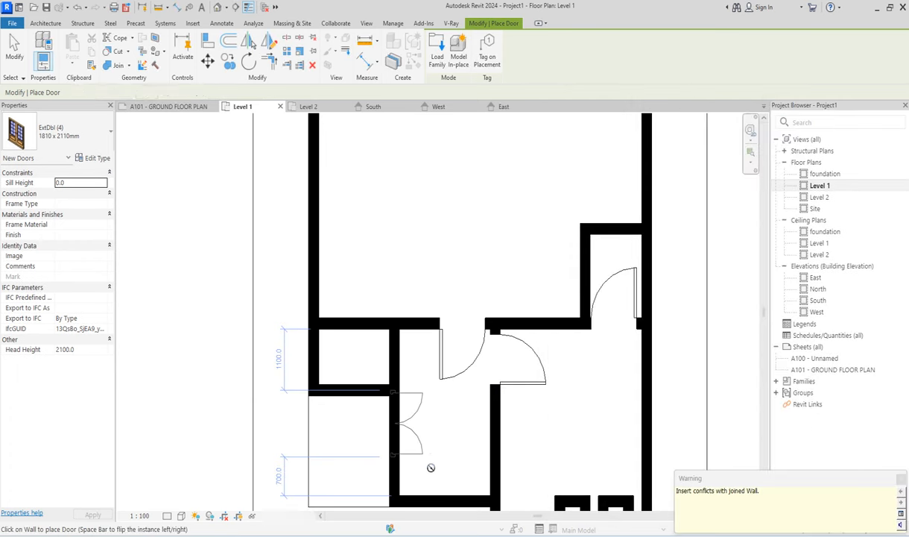
{"action": "scroll", "coordinate": [470, 418], "scroll_direction": "down", "scroll_amount": 2}
{"action": "key", "text": "Escape"}
{"action": "key", "text": "Escape"}
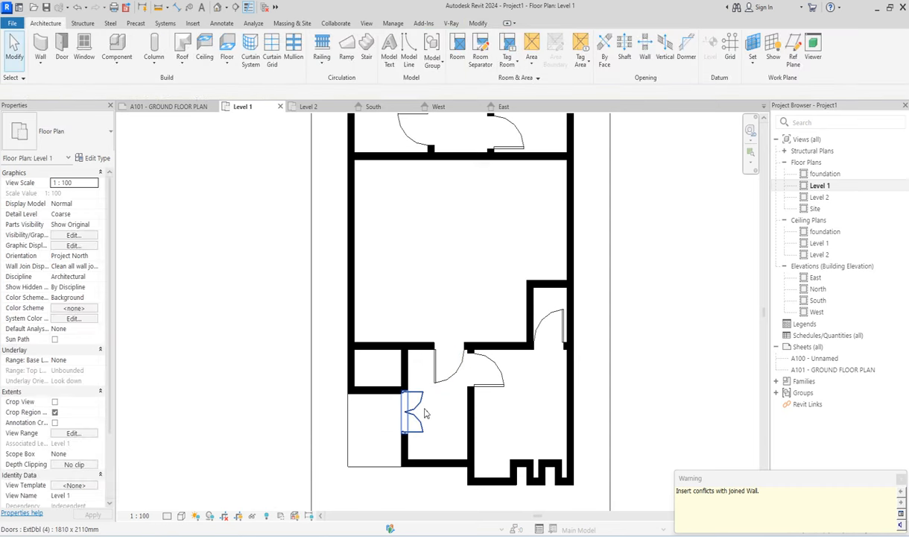
- Shift the porch double door slightly down its wall and delete the single door between the entrance hall and the large central room
{"action": "left_click", "coordinate": [419, 411]}
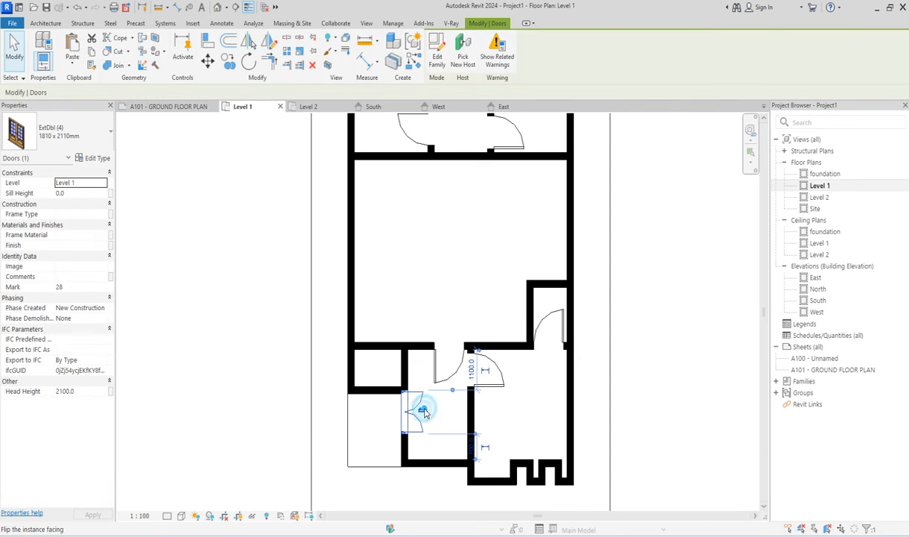
{"action": "left_click", "coordinate": [436, 375]}
{"action": "left_click", "coordinate": [417, 363]}
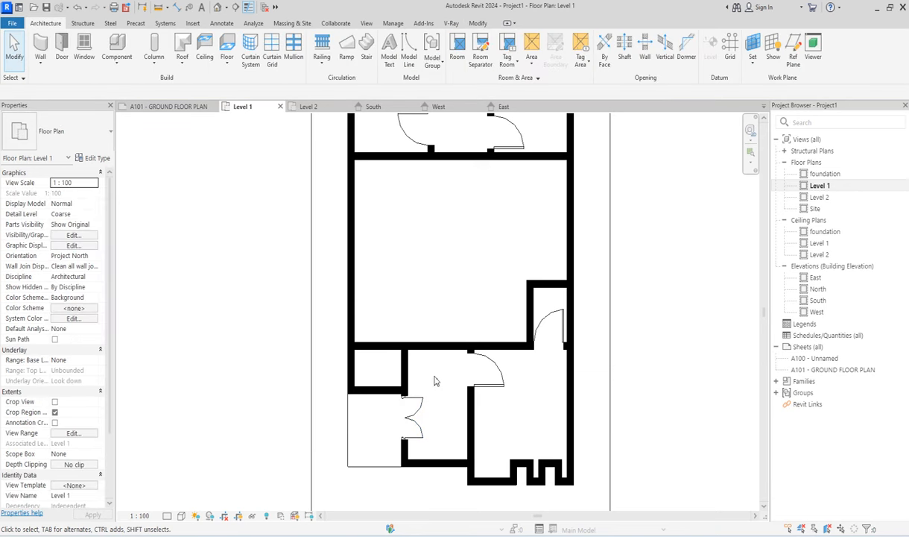
- Place a matching 1810 x 2110mm double door in the wall between the entrance hall and the large central room
{"action": "left_click", "coordinate": [413, 409]}
{"action": "left_click", "coordinate": [394, 58]}
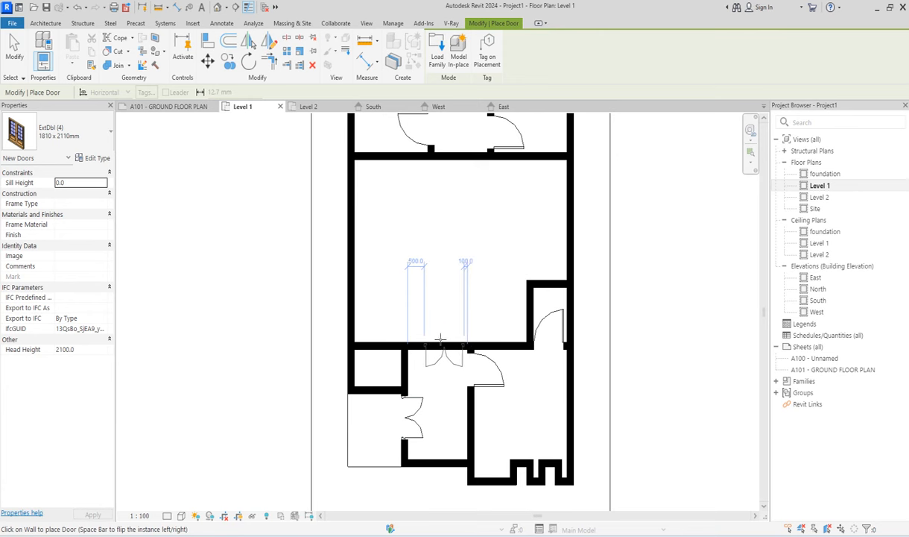
{"action": "right_click", "coordinate": [440, 297]}
{"action": "scroll", "coordinate": [432, 258], "scroll_direction": "down", "scroll_amount": 3}
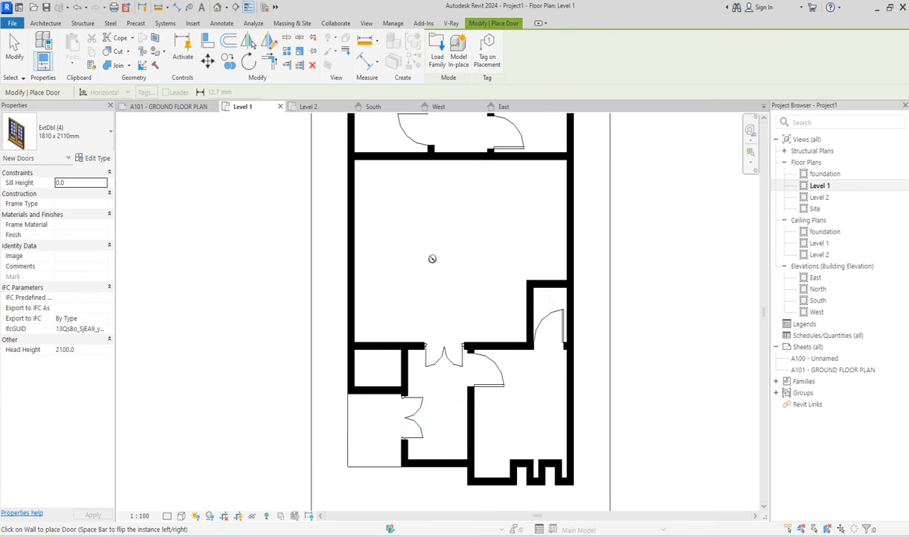
{"action": "scroll", "coordinate": [444, 238], "scroll_direction": "up", "scroll_amount": 1}
{"action": "scroll", "coordinate": [448, 230], "scroll_direction": "down", "scroll_amount": 1}
{"action": "right_click", "coordinate": [449, 229]}
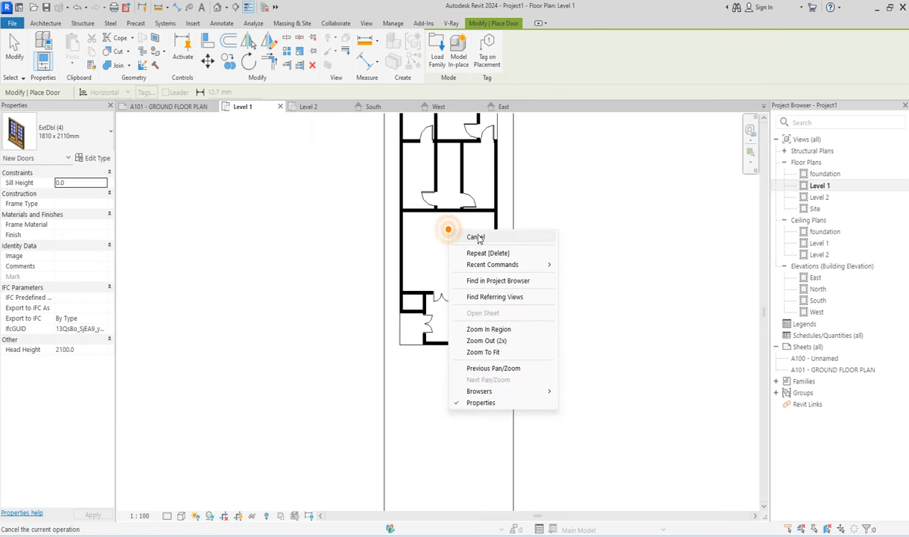
{"action": "left_click", "coordinate": [473, 237]}
{"action": "scroll", "coordinate": [481, 230], "scroll_direction": "up", "scroll_amount": 2}
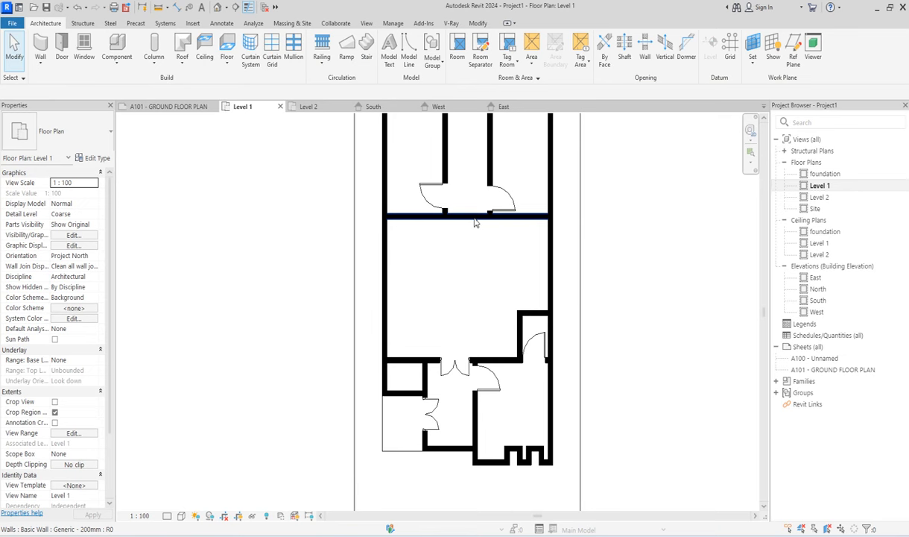
- Split the wall between the corridor and the large central room, and open it up between the two corridor partitions
{"action": "left_click", "coordinate": [477, 24]}
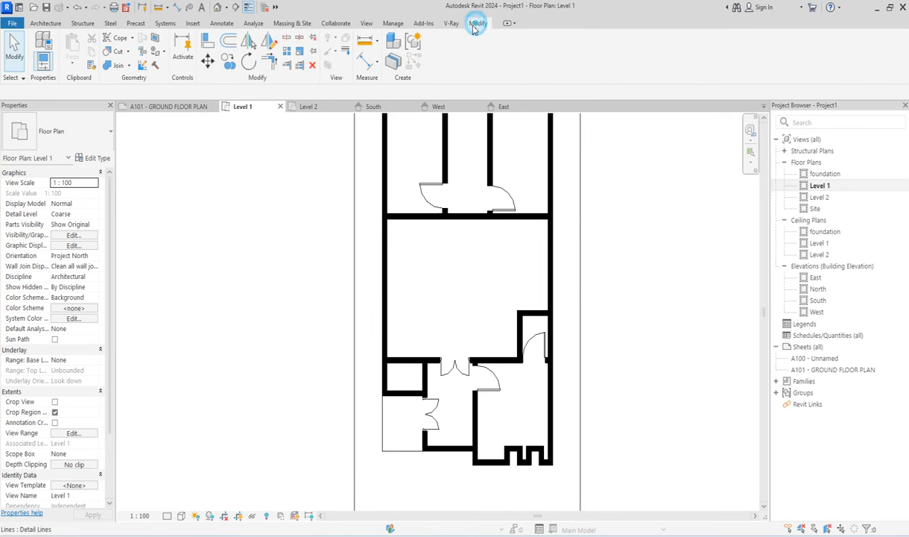
{"action": "left_click", "coordinate": [287, 37]}
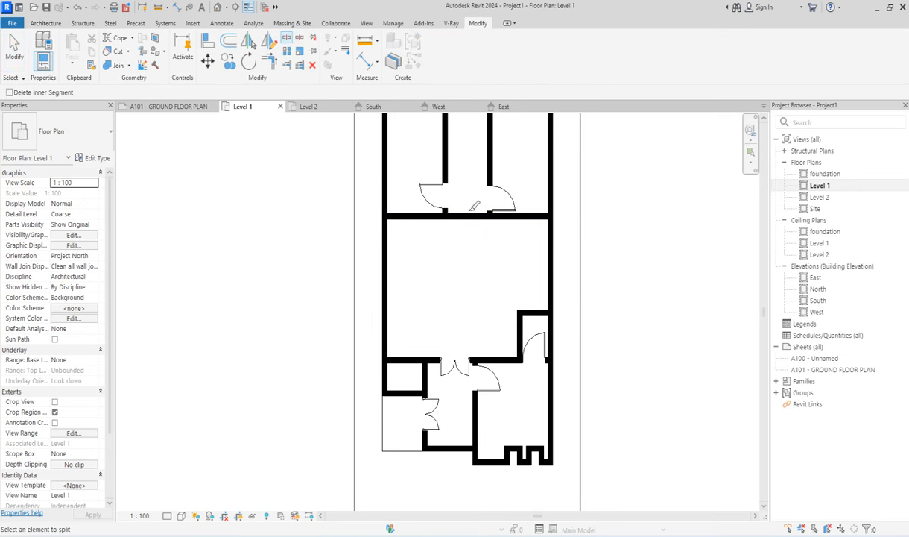
{"action": "key", "text": "Escape"}
{"action": "left_click", "coordinate": [468, 217]}
{"action": "left_click_drag", "start_coordinate": [467, 217], "coordinate": [440, 256]}
{"action": "left_click", "coordinate": [465, 219]}
{"action": "scroll", "coordinate": [465, 219], "scroll_direction": "up", "scroll_amount": 3}
{"action": "left_click", "coordinate": [452, 264]}
{"action": "scroll", "coordinate": [454, 325], "scroll_direction": "down", "scroll_amount": 5}
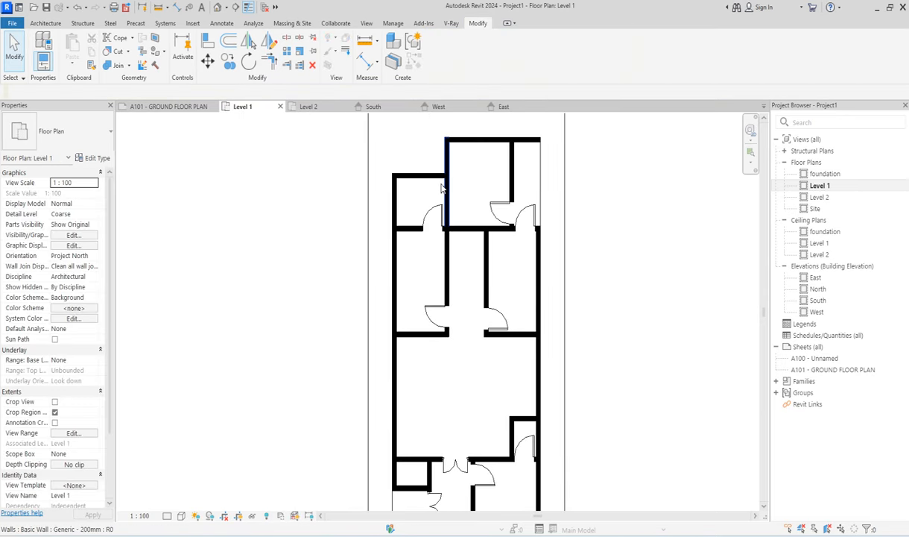
- Flip the single door between the two northernmost rooms so it hinges at its lower end
{"action": "left_click", "coordinate": [503, 214]}
{"action": "left_click", "coordinate": [504, 216]}
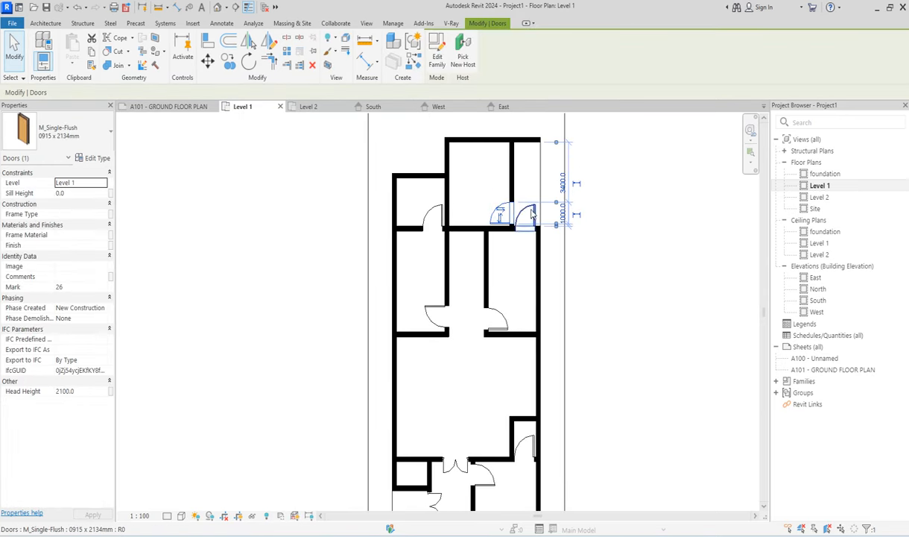
- Save the project as "mainoo house" in the "#1 maino building" folder on the desktop
{"action": "left_click", "coordinate": [206, 43]}
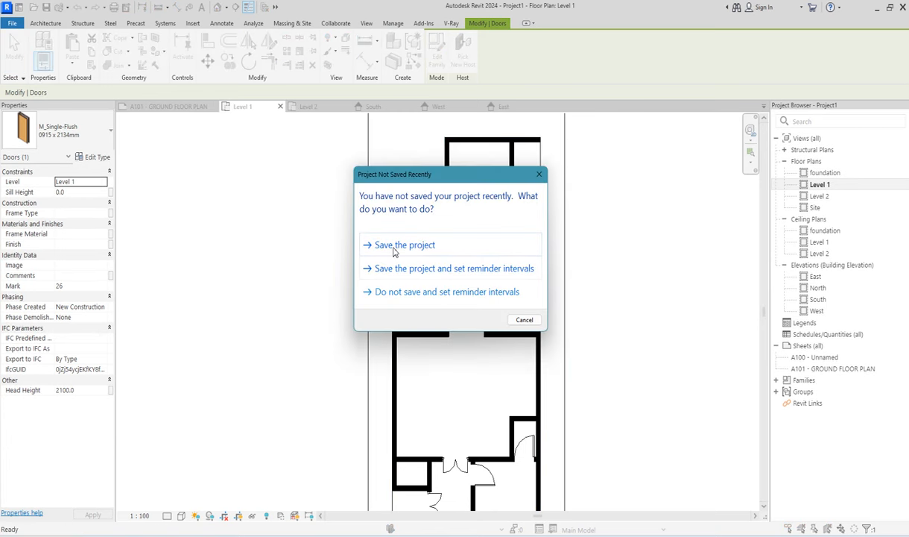
{"action": "left_click", "coordinate": [394, 248]}
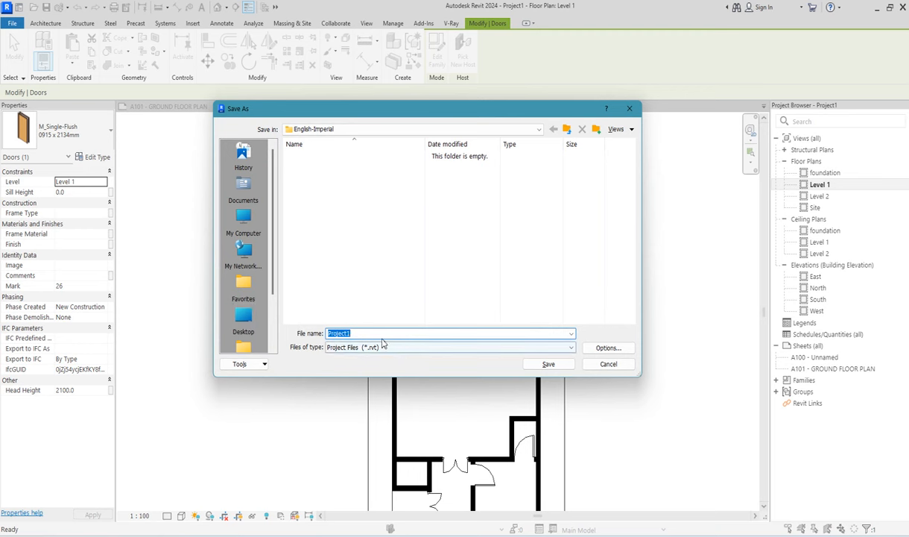
{"action": "left_click", "coordinate": [250, 322]}
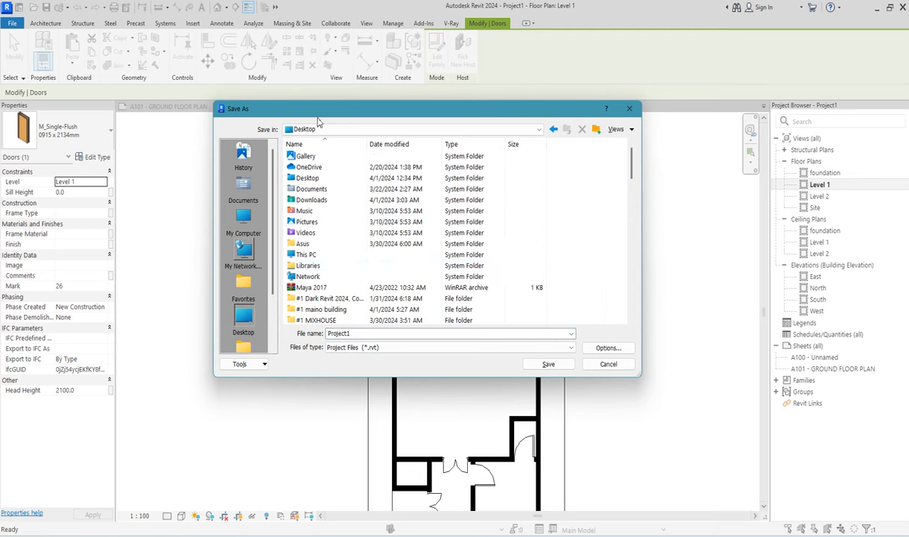
{"action": "double_click", "coordinate": [316, 308]}
{"action": "double_click", "coordinate": [358, 333]}
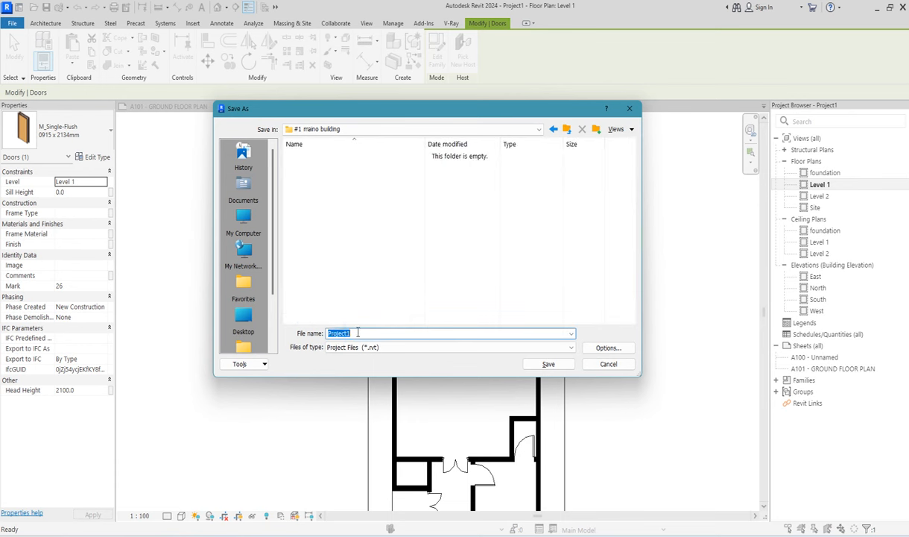
{"action": "type", "text": "mainoo house"}
{"action": "left_click", "coordinate": [552, 365]}
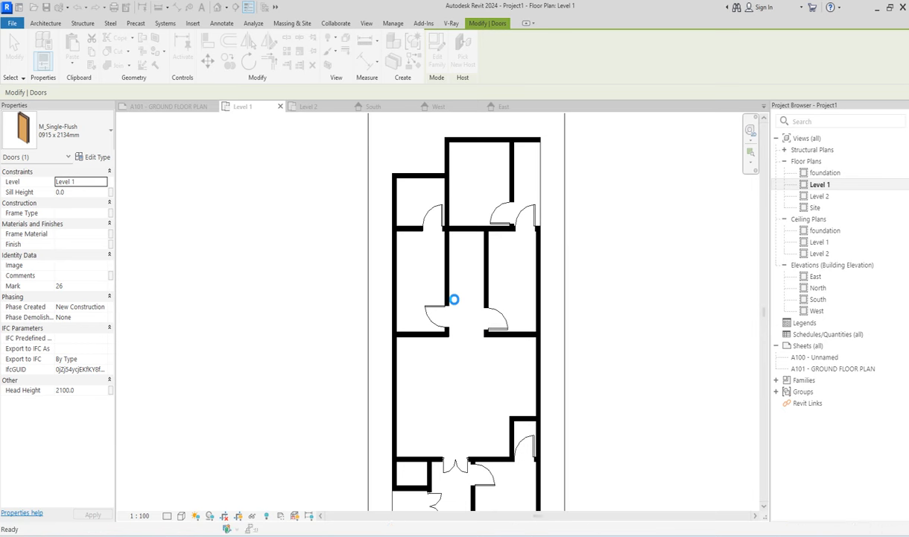
- Align the two doors at the corridor's south end flush with the wall separating the corridor rooms from the large central room
{"action": "key", "text": "a"}
{"action": "key", "text": "l"}
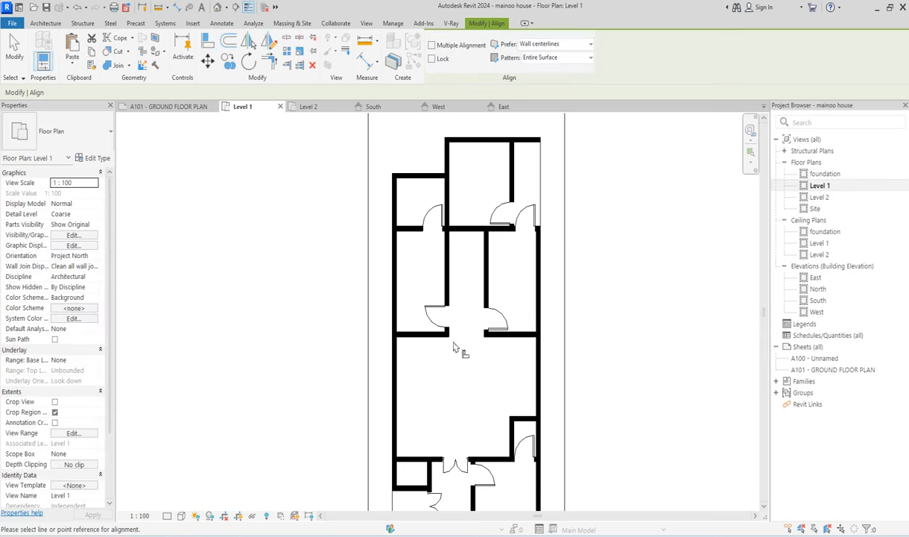
{"action": "scroll", "coordinate": [453, 344], "scroll_direction": "down", "scroll_amount": 2}
{"action": "scroll", "coordinate": [445, 333], "scroll_direction": "up", "scroll_amount": 2}
{"action": "scroll", "coordinate": [445, 333], "scroll_direction": "up", "scroll_amount": 2}
{"action": "left_click", "coordinate": [444, 322]}
{"action": "left_click", "coordinate": [452, 312]}
{"action": "left_click", "coordinate": [588, 322]}
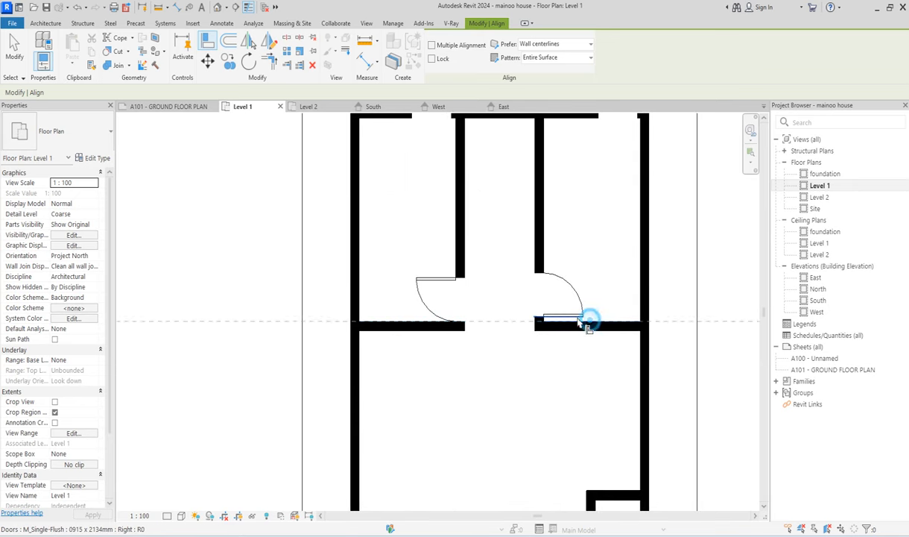
{"action": "left_click", "coordinate": [576, 317]}
{"action": "key", "text": "Escape"}
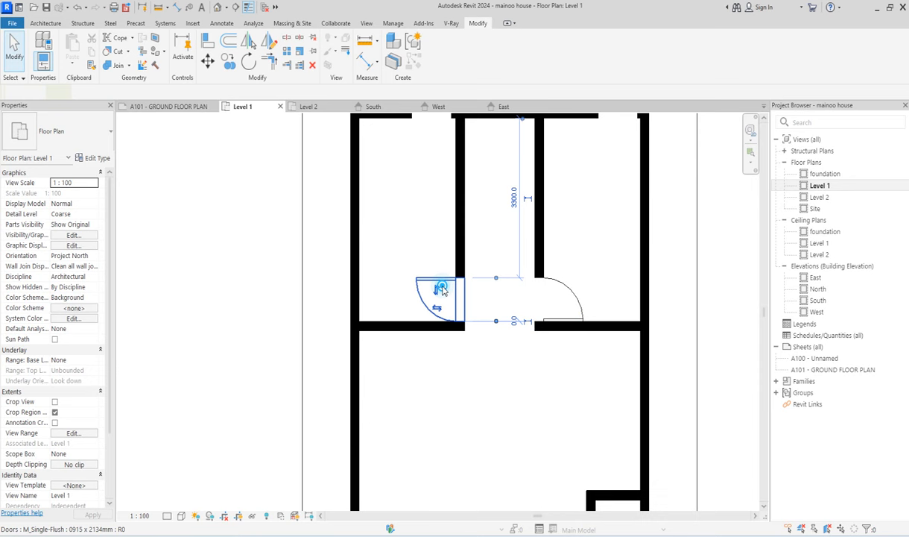
- Flip the western of the two corridor doors so it hinges at its lower end
{"action": "left_click", "coordinate": [443, 301]}
{"action": "left_click", "coordinate": [441, 292]}
{"action": "left_click", "coordinate": [493, 371]}
{"action": "scroll", "coordinate": [491, 363], "scroll_direction": "down", "scroll_amount": 5}
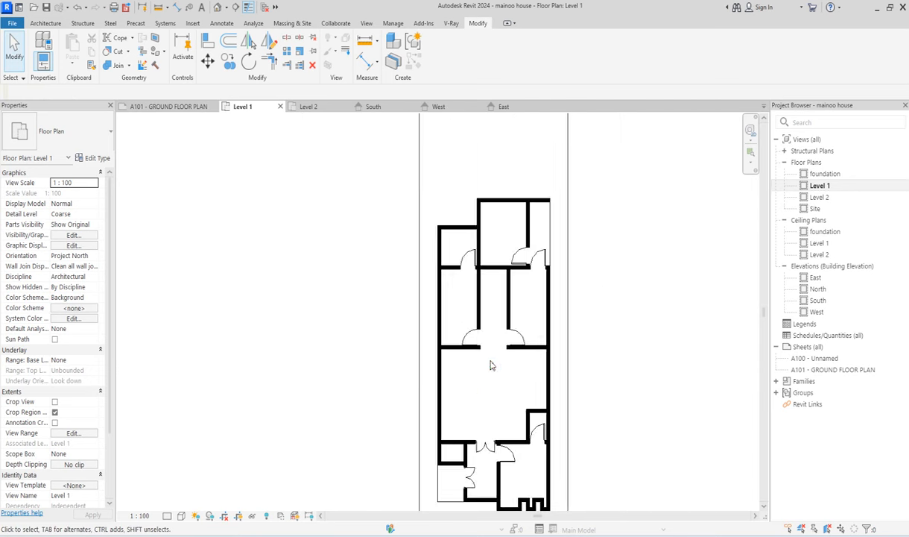
{"action": "scroll", "coordinate": [496, 326], "scroll_direction": "up", "scroll_amount": 2}
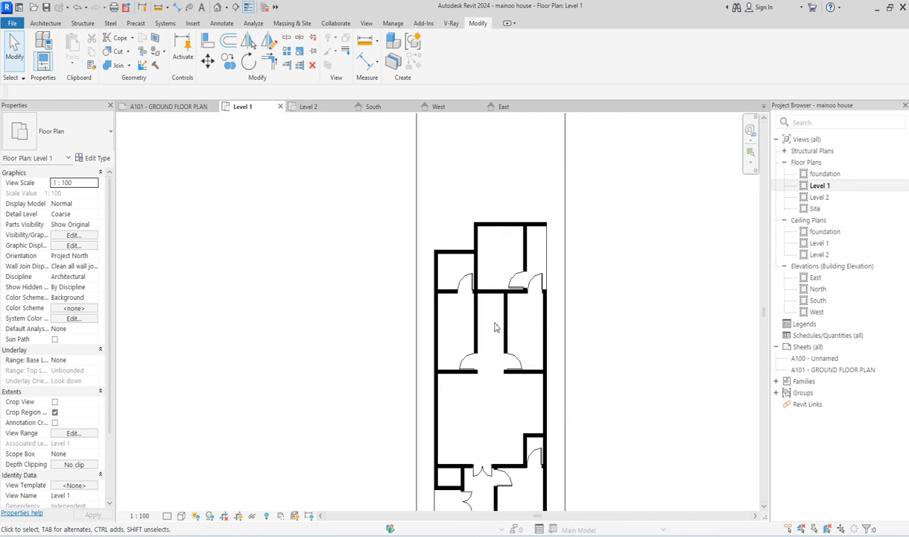
- Align the northwest room's door with its east wall, and the door between the two northernmost rooms with the wall south of them
{"action": "left_click", "coordinate": [208, 41]}
{"action": "scroll", "coordinate": [462, 261], "scroll_direction": "up", "scroll_amount": 3}
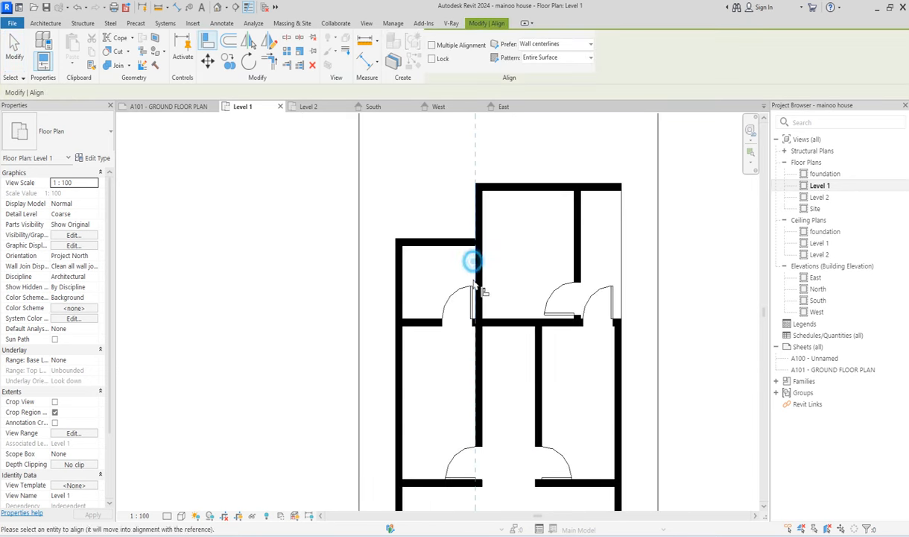
{"action": "left_click", "coordinate": [459, 239]}
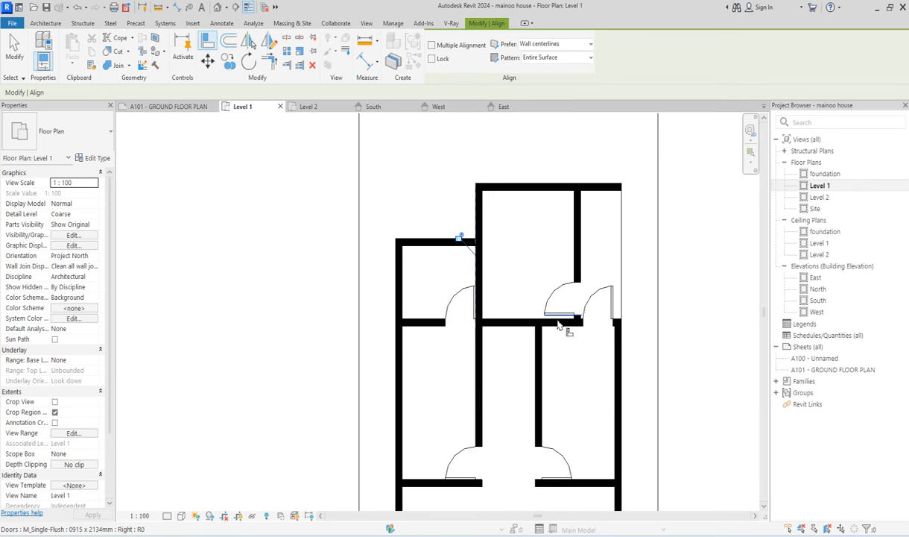
{"action": "left_click", "coordinate": [548, 318]}
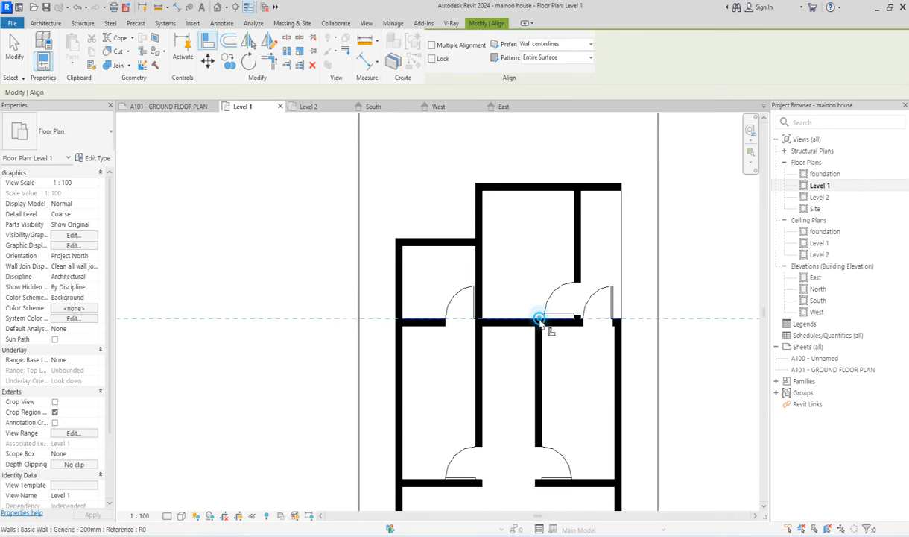
- Align the northeast room's single door with the inner face of the east outer wall
{"action": "left_click", "coordinate": [615, 353]}
{"action": "left_click", "coordinate": [618, 302]}
{"action": "scroll", "coordinate": [590, 283], "scroll_direction": "down", "scroll_amount": 3}
{"action": "scroll", "coordinate": [607, 317], "scroll_direction": "up", "scroll_amount": 5}
{"action": "left_click", "coordinate": [621, 299]}
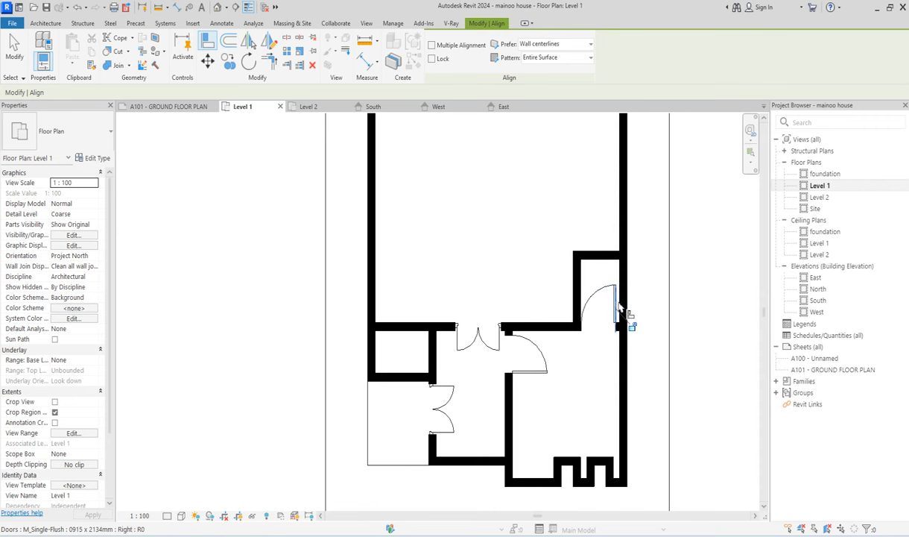
{"action": "key", "text": "Escape"}
{"action": "key", "text": "Escape"}
{"action": "scroll", "coordinate": [579, 366], "scroll_direction": "down", "scroll_amount": 4}
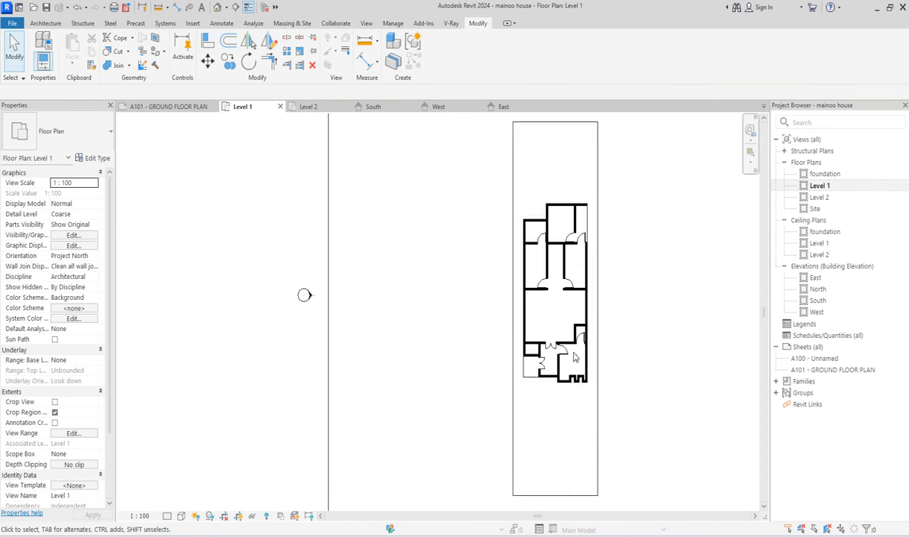
- Extend the north wall westward to about 6700 mm long, and extend the west outer wall northward to meet its end
{"action": "scroll", "coordinate": [579, 365], "scroll_direction": "up", "scroll_amount": 2}
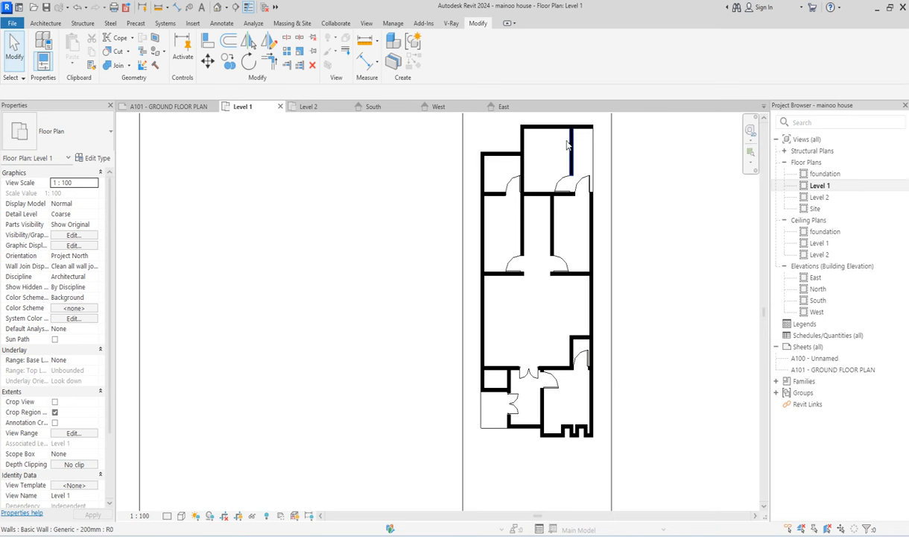
{"action": "scroll", "coordinate": [566, 144], "scroll_direction": "up", "scroll_amount": 2}
{"action": "scroll", "coordinate": [566, 144], "scroll_direction": "down", "scroll_amount": 3}
{"action": "scroll", "coordinate": [501, 188], "scroll_direction": "up", "scroll_amount": 3}
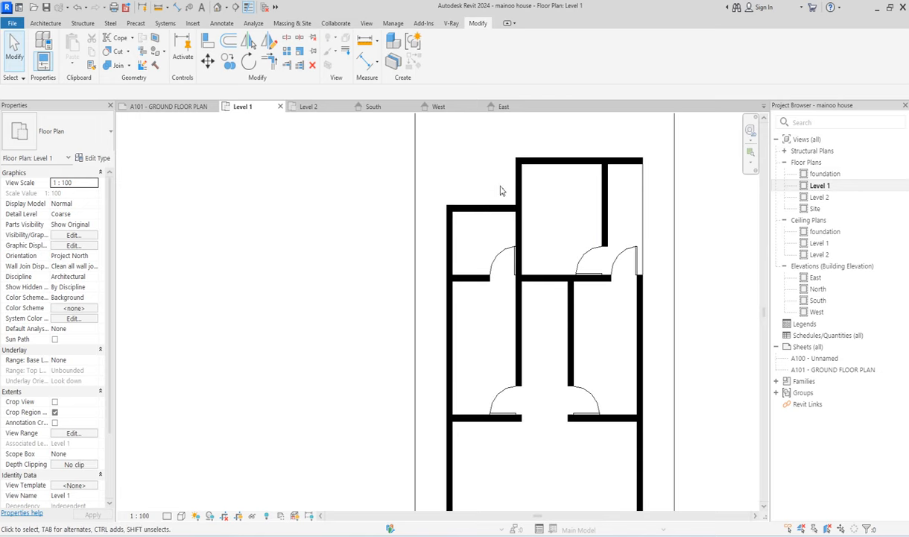
{"action": "left_click", "coordinate": [556, 173]}
{"action": "left_click_drag", "start_coordinate": [523, 159], "coordinate": [447, 161]}
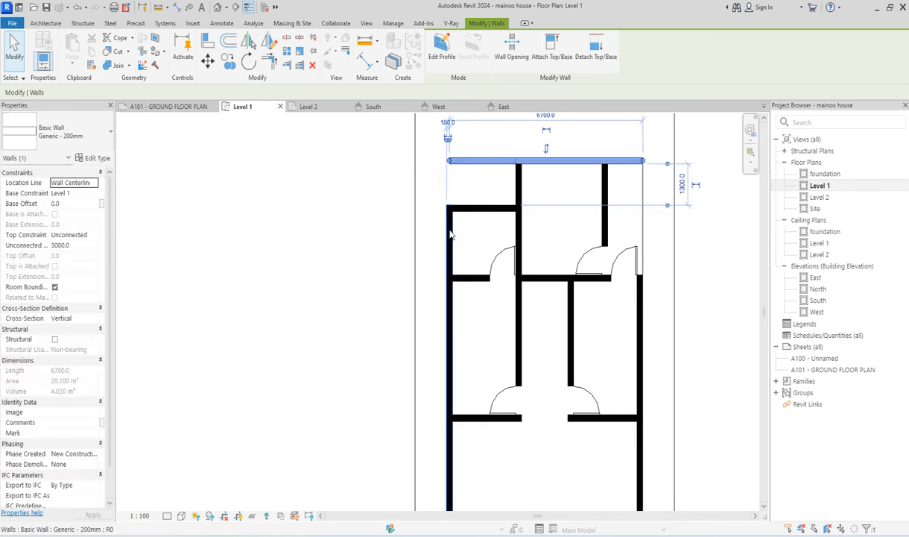
{"action": "left_click", "coordinate": [449, 223]}
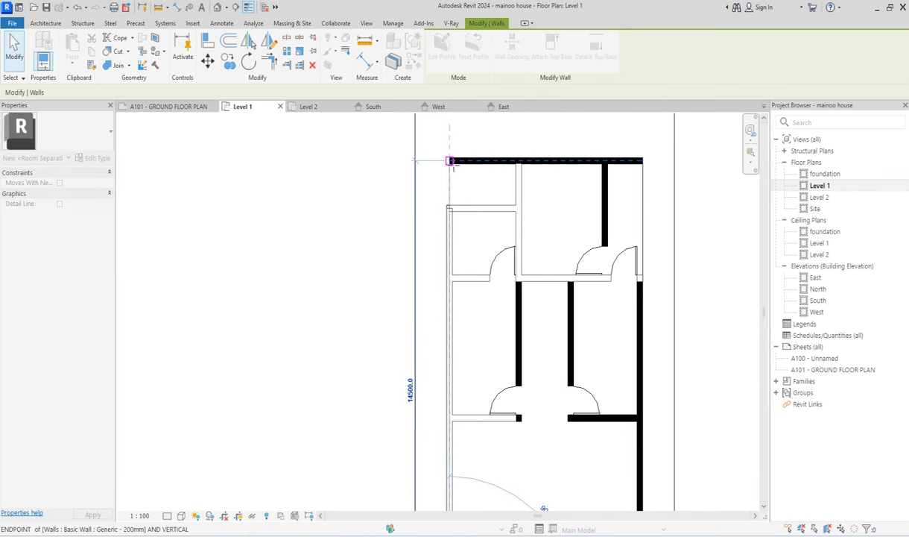
{"action": "left_click", "coordinate": [572, 187]}
{"action": "scroll", "coordinate": [516, 244], "scroll_direction": "down", "scroll_amount": 2}
{"action": "scroll", "coordinate": [517, 244], "scroll_direction": "up", "scroll_amount": 3}
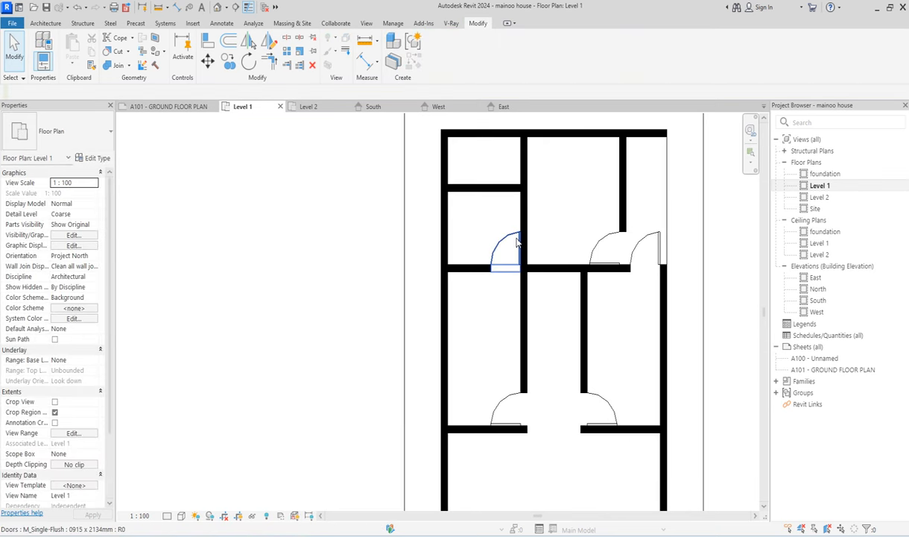
- Nudge the short wall between the two northwest rooms northward, leaving about 2080 mm clear on its south side
{"action": "left_click", "coordinate": [498, 189]}
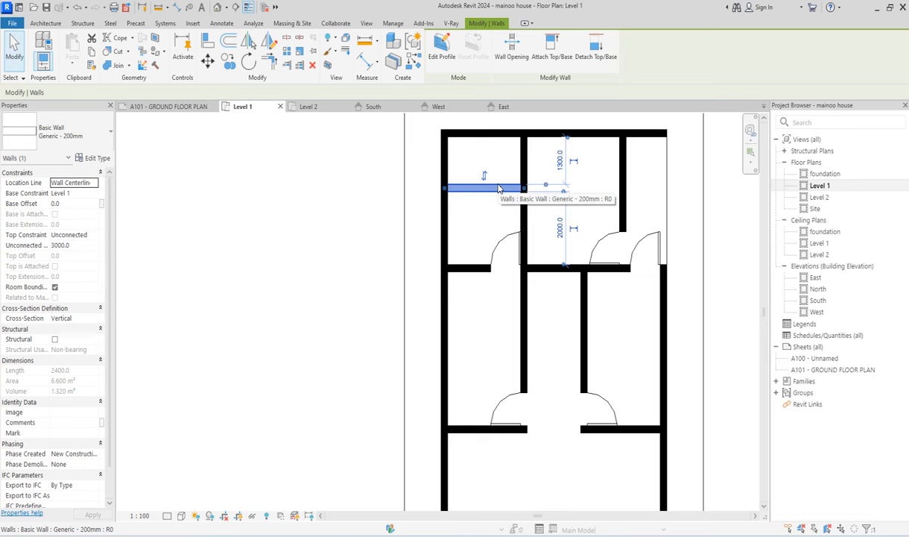
{"action": "key", "text": "Up"}
{"action": "scroll", "coordinate": [615, 334], "scroll_direction": "down", "scroll_amount": 4}
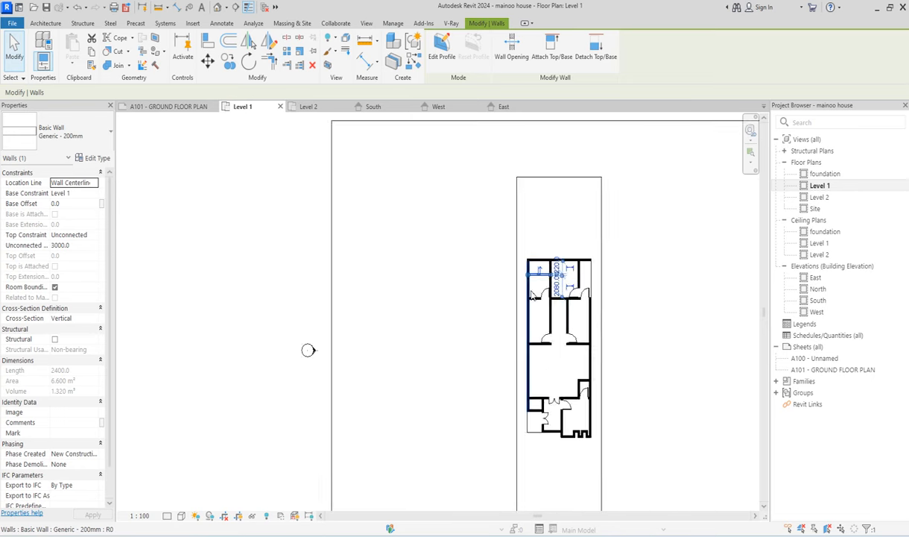
{"action": "scroll", "coordinate": [577, 389], "scroll_direction": "up", "scroll_amount": 2}
- Duplicate the small east room's single door type as "tolet" and set its width to 750 mm
{"action": "left_click", "coordinate": [589, 391]}
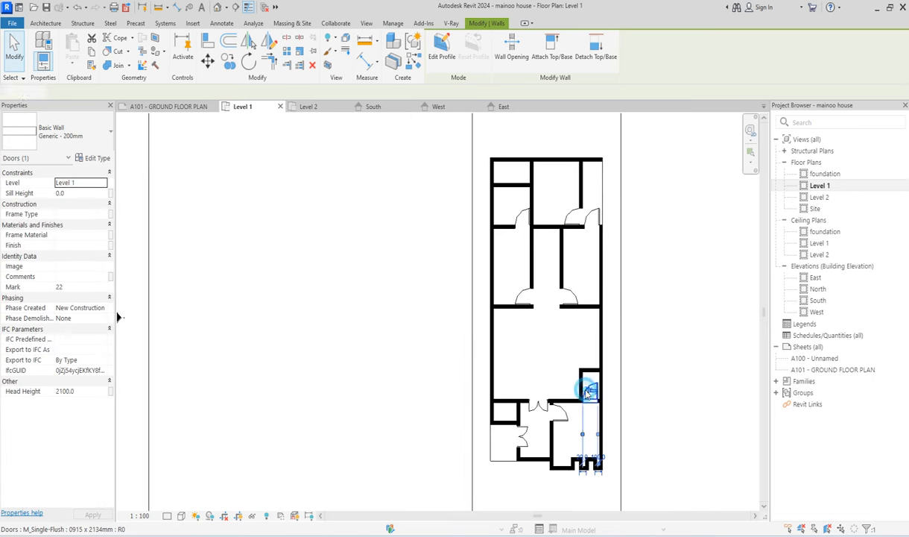
{"action": "left_click", "coordinate": [98, 158]}
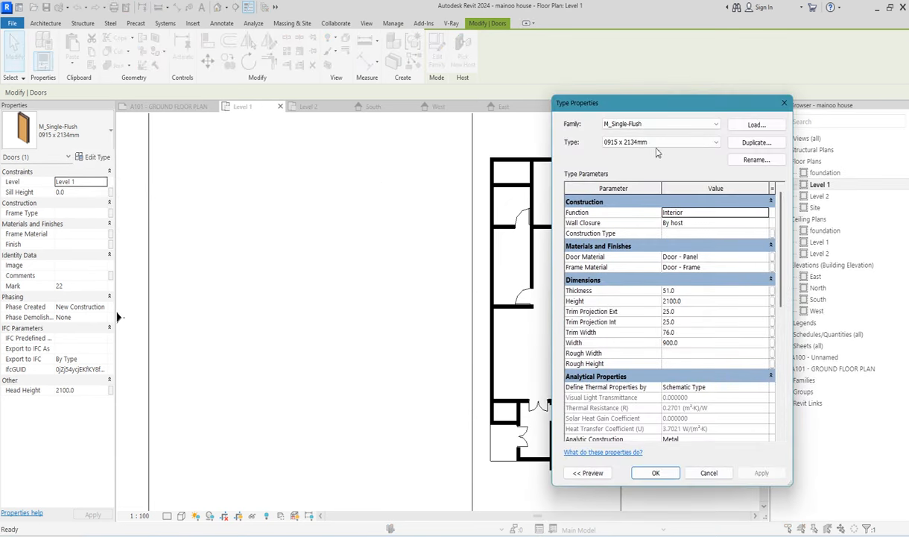
{"action": "left_click", "coordinate": [755, 142]}
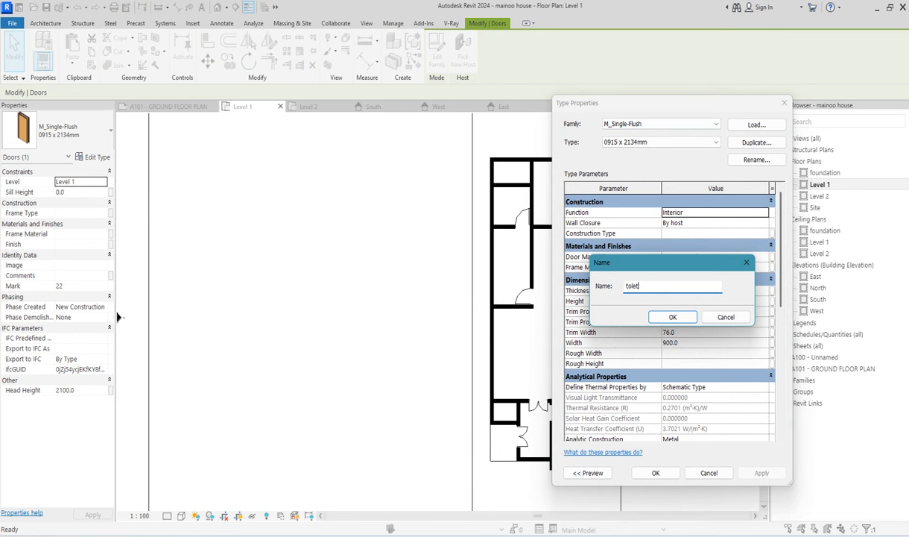
{"action": "left_click", "coordinate": [670, 319]}
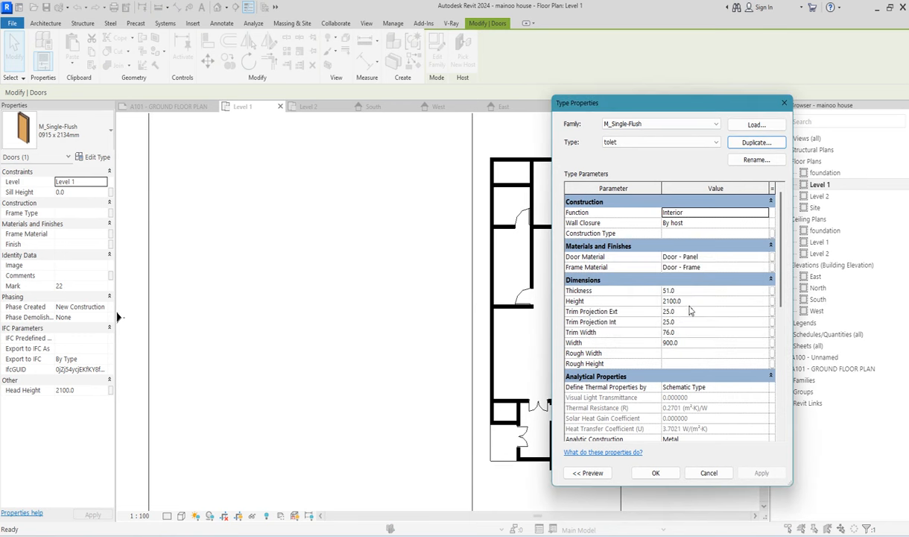
{"action": "left_click", "coordinate": [694, 342]}
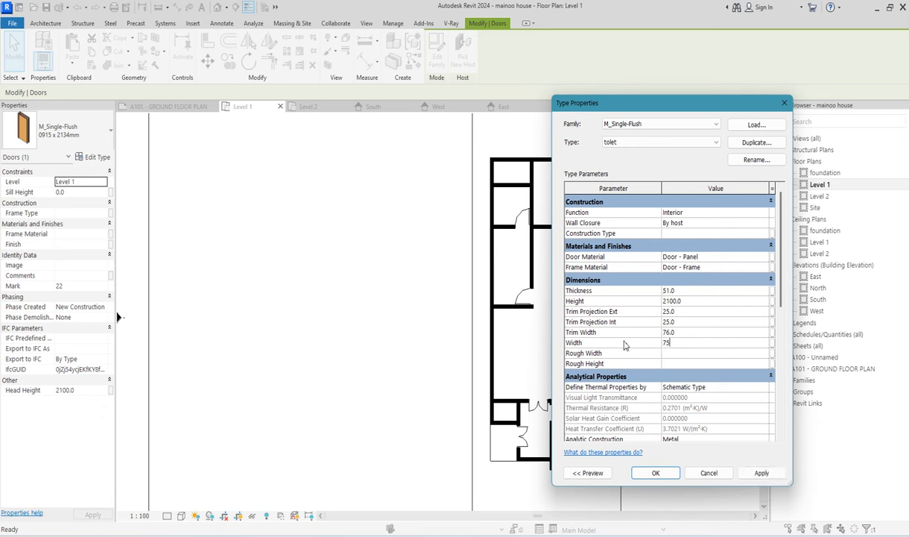
{"action": "left_click", "coordinate": [663, 477]}
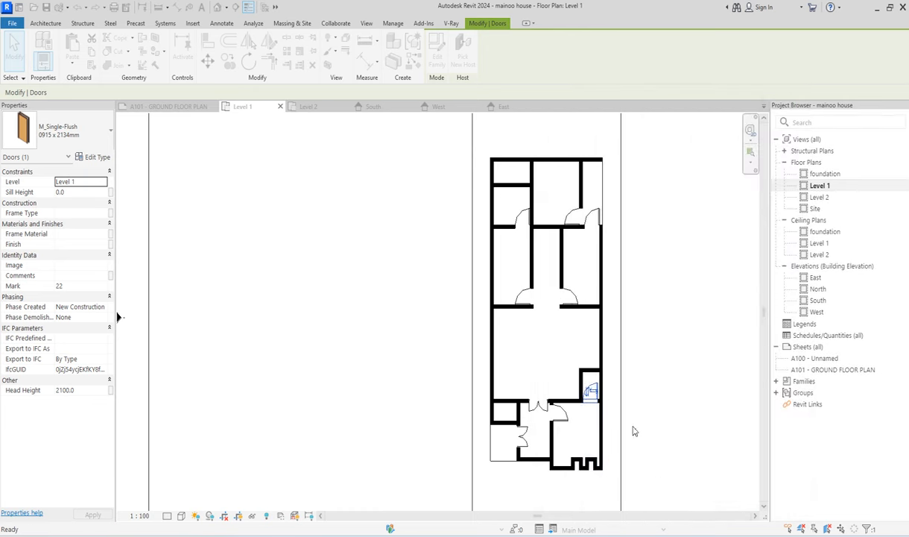
- Align the "tolet" door with the inner face of the east outer wall
{"action": "scroll", "coordinate": [593, 403], "scroll_direction": "up", "scroll_amount": 2}
{"action": "scroll", "coordinate": [593, 403], "scroll_direction": "up", "scroll_amount": 2}
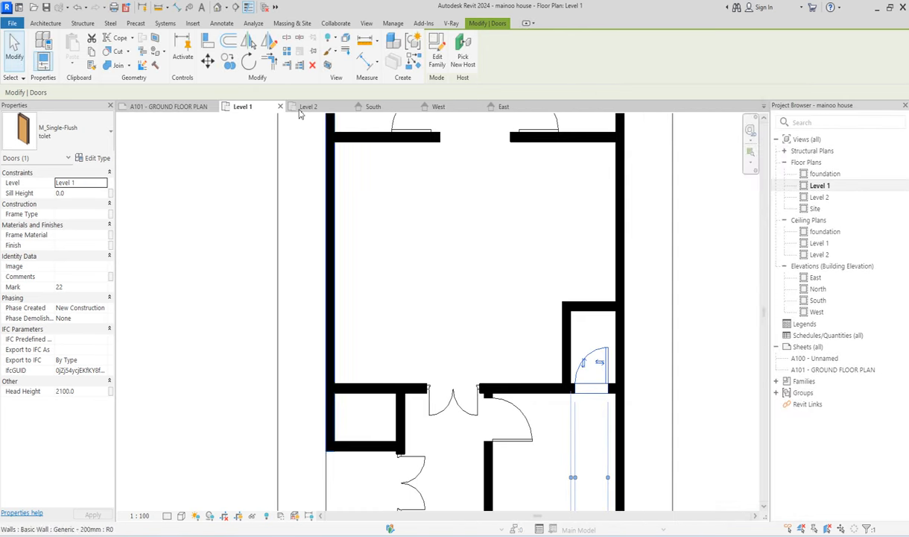
{"action": "left_click", "coordinate": [208, 42]}
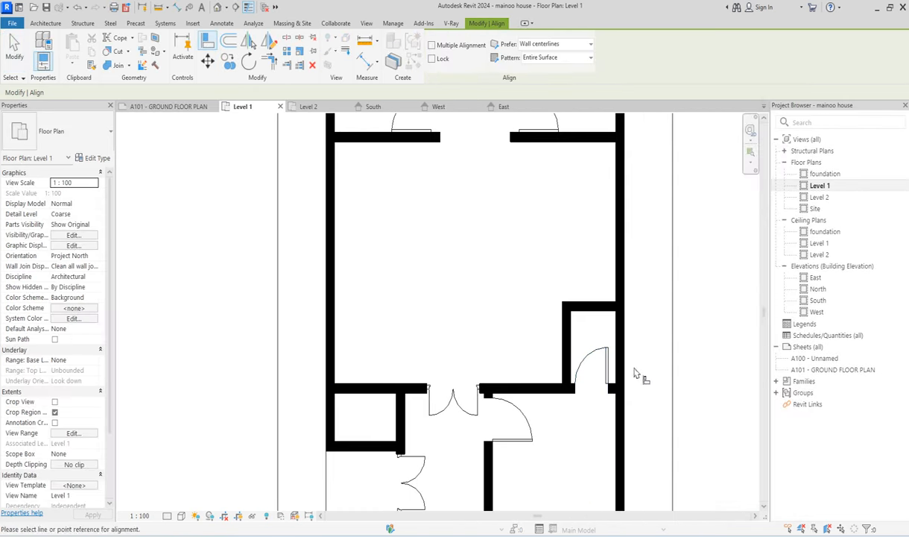
{"action": "left_click", "coordinate": [618, 371]}
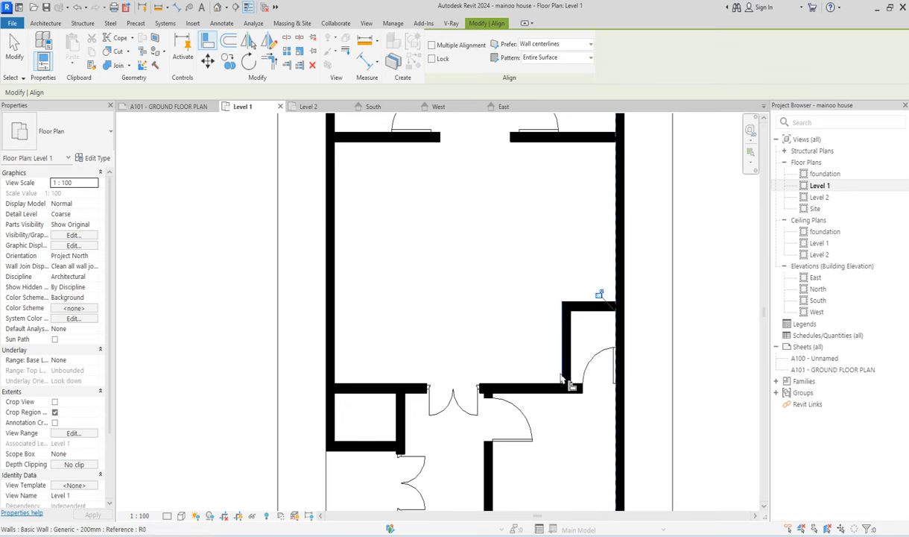
{"action": "scroll", "coordinate": [542, 314], "scroll_direction": "down", "scroll_amount": 2}
{"action": "right_click", "coordinate": [541, 314]}
{"action": "left_click", "coordinate": [564, 319]}
{"action": "right_click", "coordinate": [522, 310]}
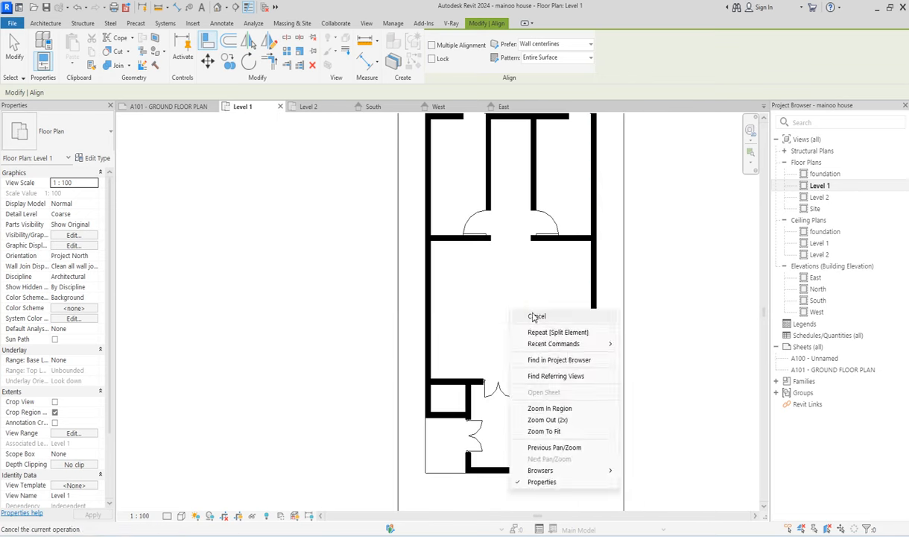
{"action": "left_click", "coordinate": [534, 314]}
- Set the small toilet room's clear width to 1300 mm by moving its west wall
{"action": "left_click", "coordinate": [560, 355]}
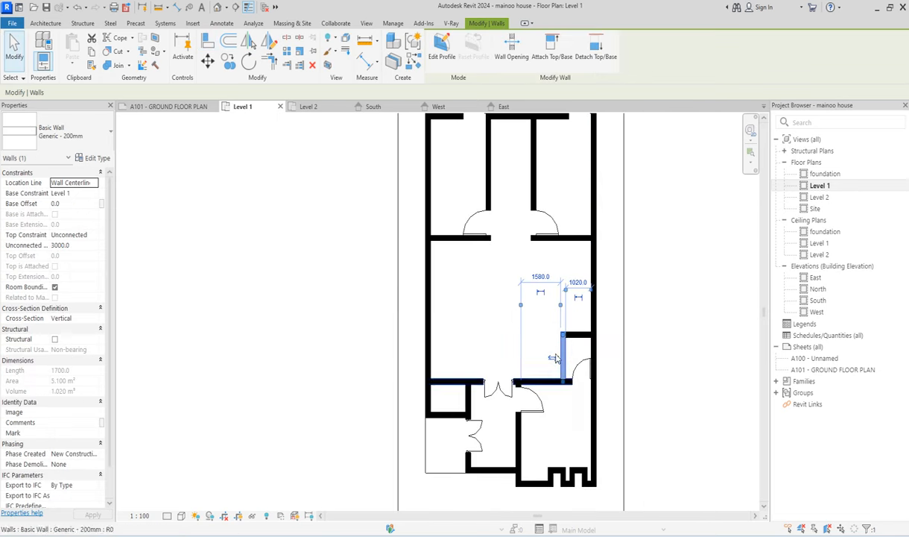
{"action": "left_click", "coordinate": [577, 279]}
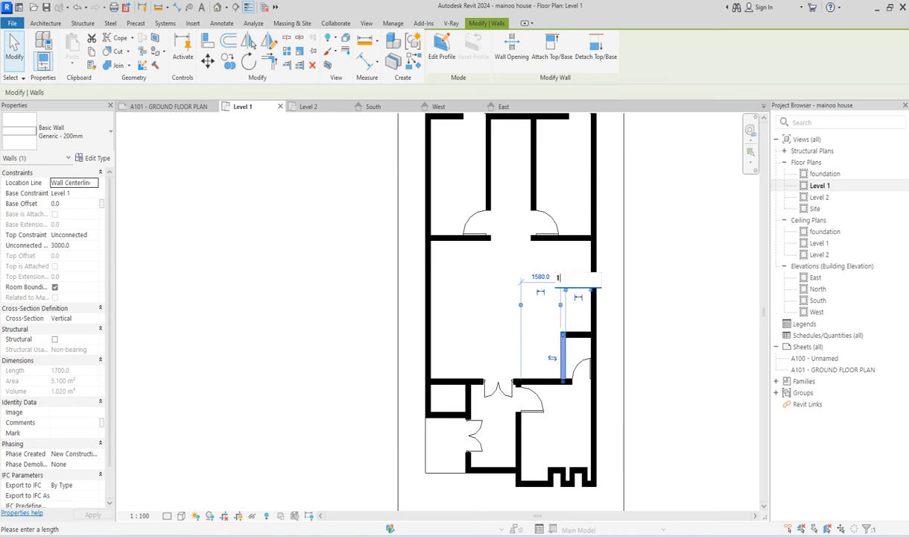
{"action": "key", "text": "Return"}
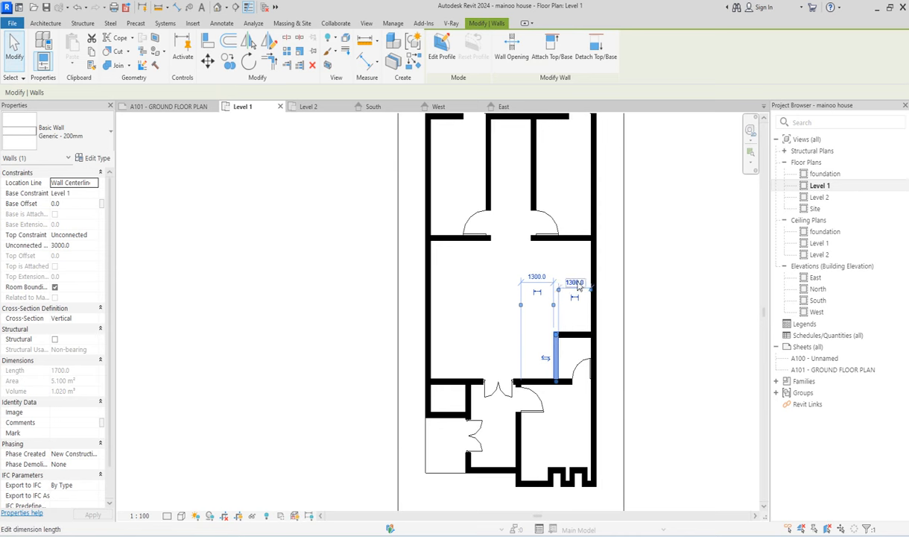
{"action": "left_click", "coordinate": [648, 331]}
- Flip the "tolet" door so it swings southward out of the small toilet room
{"action": "scroll", "coordinate": [566, 338], "scroll_direction": "up", "scroll_amount": 2}
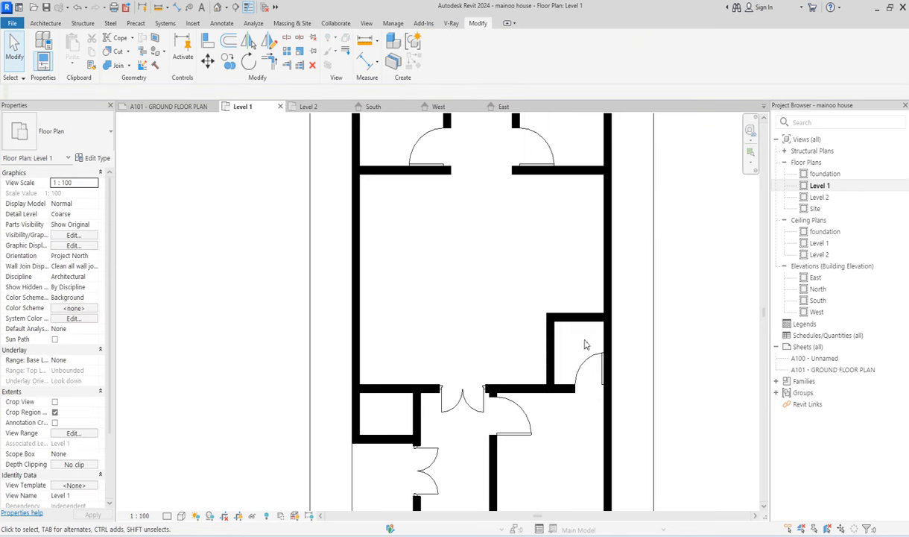
{"action": "left_click", "coordinate": [594, 366]}
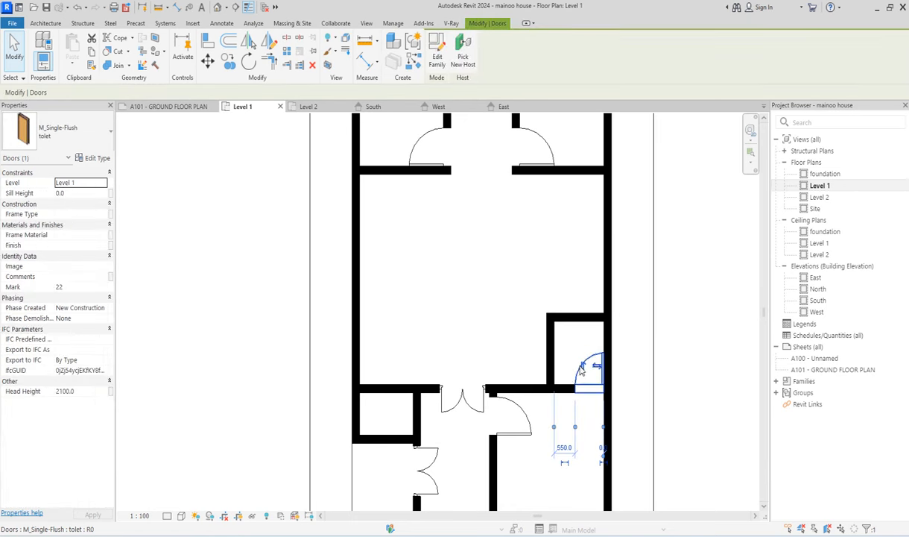
{"action": "left_click", "coordinate": [582, 367]}
{"action": "left_click", "coordinate": [638, 330]}
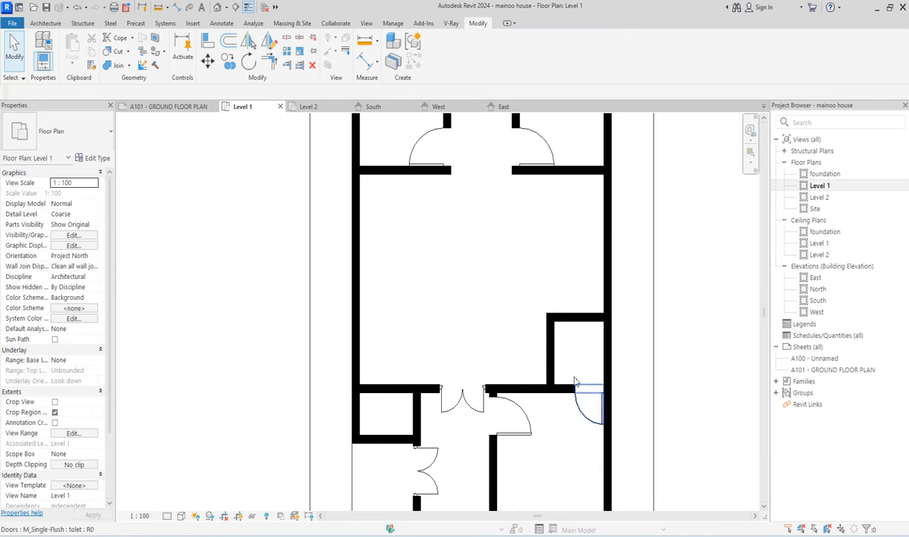
- Flip the single door between the entrance hall and the southeast room to hinge at its north end, and align it with the wall above
{"action": "scroll", "coordinate": [572, 365], "scroll_direction": "down", "scroll_amount": 2}
{"action": "scroll", "coordinate": [557, 419], "scroll_direction": "up", "scroll_amount": 2}
{"action": "left_click", "coordinate": [550, 380]}
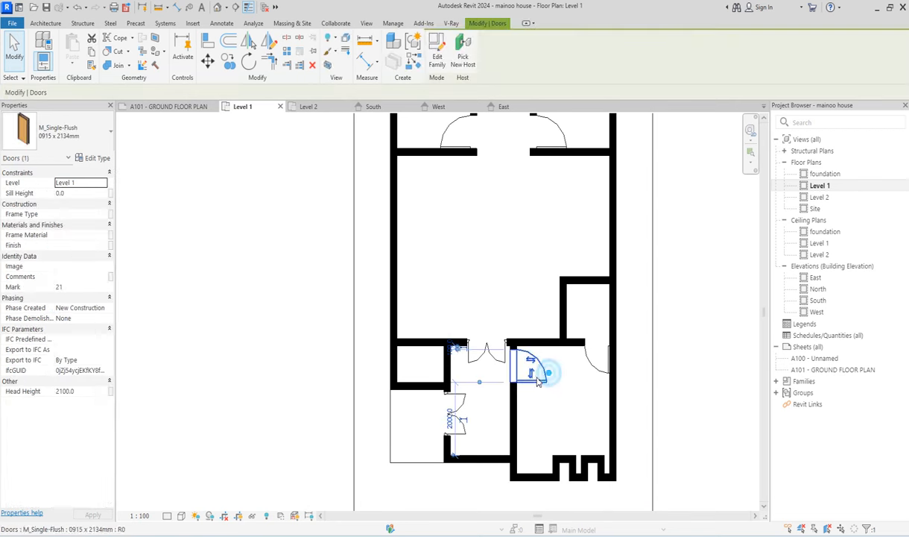
{"action": "left_click", "coordinate": [212, 44]}
{"action": "scroll", "coordinate": [558, 361], "scroll_direction": "up", "scroll_amount": 2}
{"action": "left_click", "coordinate": [553, 350]}
{"action": "left_click", "coordinate": [551, 352]}
{"action": "scroll", "coordinate": [589, 350], "scroll_direction": "down", "scroll_amount": 3}
{"action": "right_click", "coordinate": [641, 241]}
{"action": "left_click", "coordinate": [662, 246]}
{"action": "scroll", "coordinate": [492, 363], "scroll_direction": "down", "scroll_amount": 4}
{"action": "scroll", "coordinate": [523, 242], "scroll_direction": "up", "scroll_amount": 4}
{"action": "scroll", "coordinate": [514, 255], "scroll_direction": "down", "scroll_amount": 3}
{"action": "scroll", "coordinate": [486, 262], "scroll_direction": "up", "scroll_amount": 2}
{"action": "scroll", "coordinate": [538, 238], "scroll_direction": "down", "scroll_amount": 2}
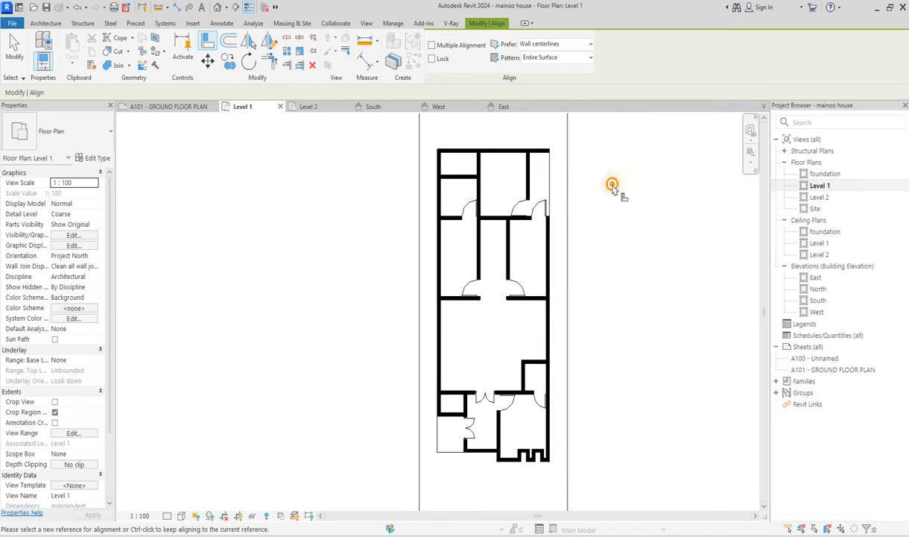
- End the alignment and flip the single door beside the northeast space so it swings southward
{"action": "right_click", "coordinate": [631, 193]}
{"action": "left_click", "coordinate": [632, 193]}
{"action": "left_click", "coordinate": [541, 211]}
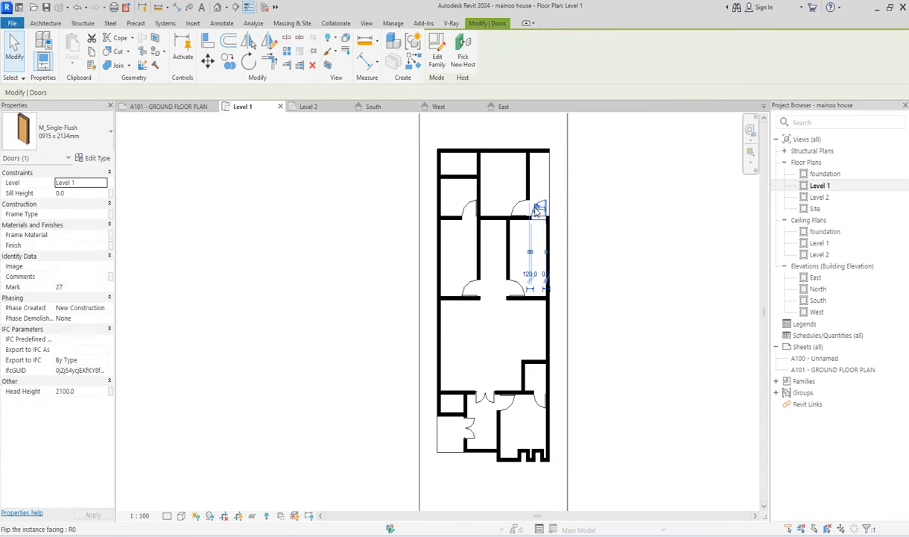
{"action": "left_click", "coordinate": [635, 234]}
- Place another "tolet" door at the north end of the small northwest room's east wall, swinging into the room
{"action": "scroll", "coordinate": [477, 179], "scroll_direction": "up", "scroll_amount": 2}
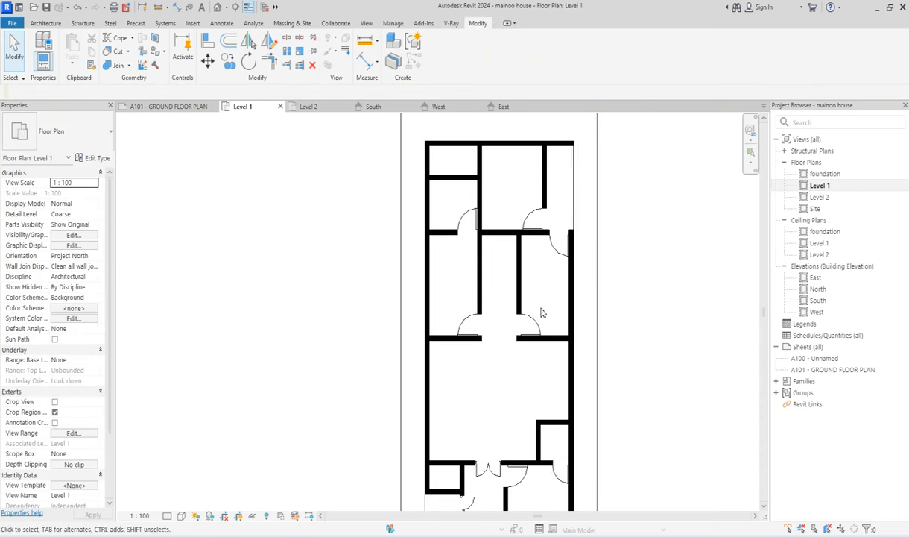
{"action": "left_click", "coordinate": [558, 466]}
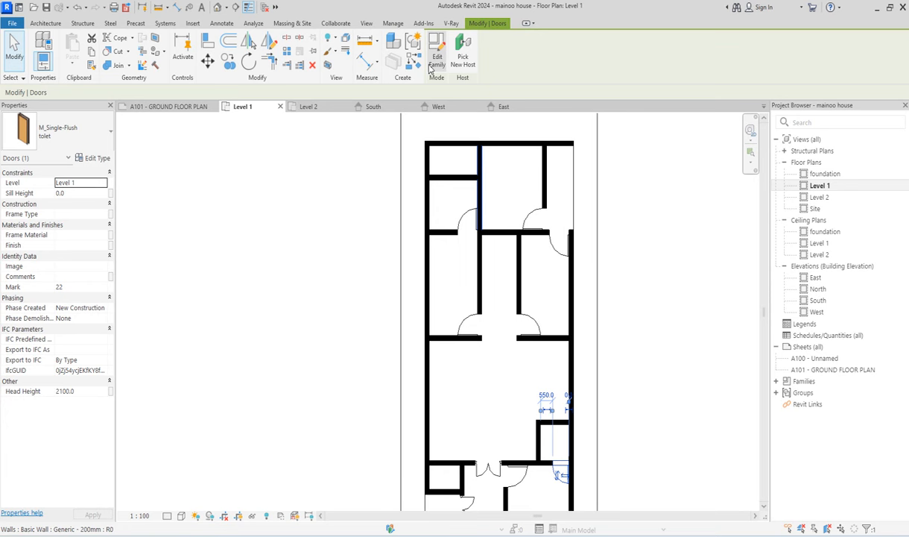
{"action": "left_click", "coordinate": [394, 58]}
{"action": "scroll", "coordinate": [477, 161], "scroll_direction": "up", "scroll_amount": 2}
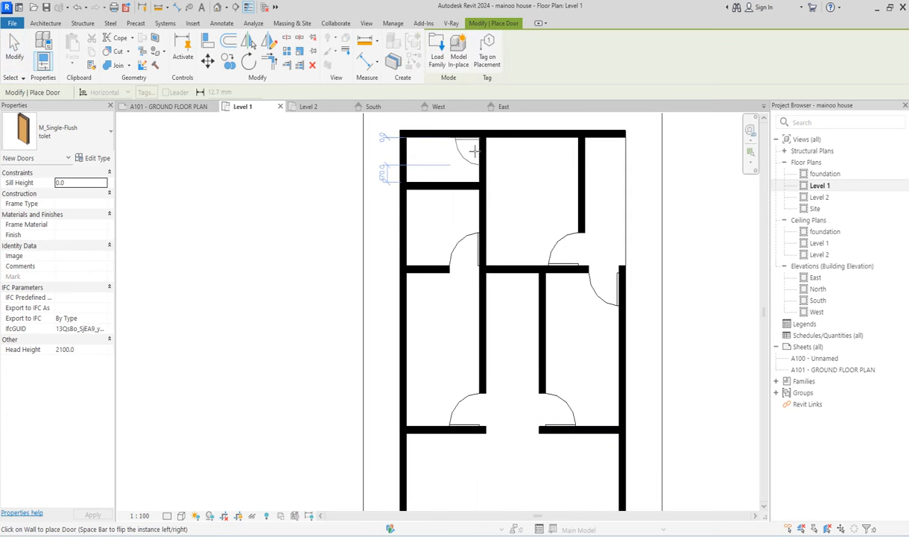
{"action": "left_click", "coordinate": [474, 153]}
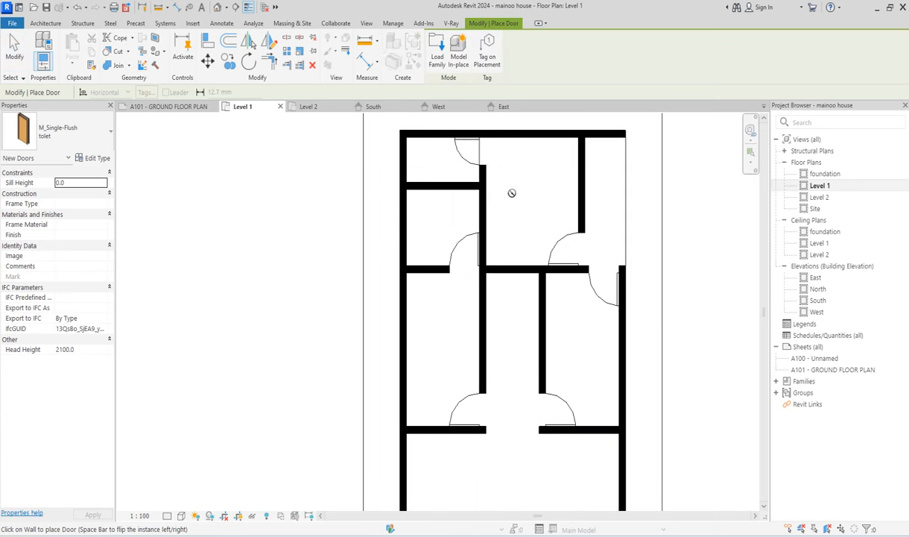
{"action": "key", "text": "Escape"}
- Open the floor's boundary for editing and extend its north and west edges to meet at the northwest corner
{"action": "scroll", "coordinate": [492, 164], "scroll_direction": "up", "scroll_amount": 2}
{"action": "left_click", "coordinate": [701, 191]}
{"action": "double_click", "coordinate": [661, 199]}
{"action": "scroll", "coordinate": [506, 208], "scroll_direction": "down", "scroll_amount": 2}
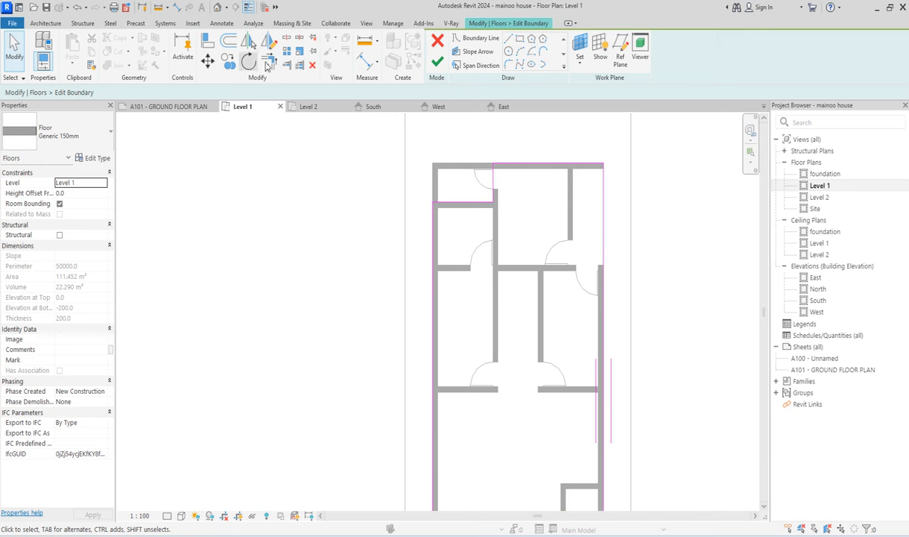
{"action": "left_click", "coordinate": [527, 165]}
{"action": "key", "text": "Escape"}
- Delete the two leftover notch lines at the northwest corner and finish the floor boundary
{"action": "left_click_drag", "start_coordinate": [524, 214], "coordinate": [477, 183]}
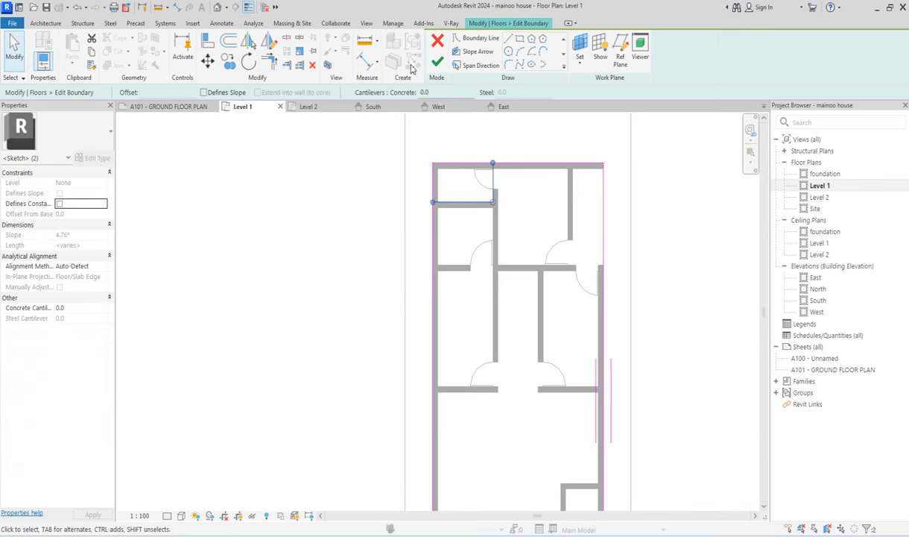
{"action": "left_click", "coordinate": [312, 65]}
{"action": "left_click", "coordinate": [438, 63]}
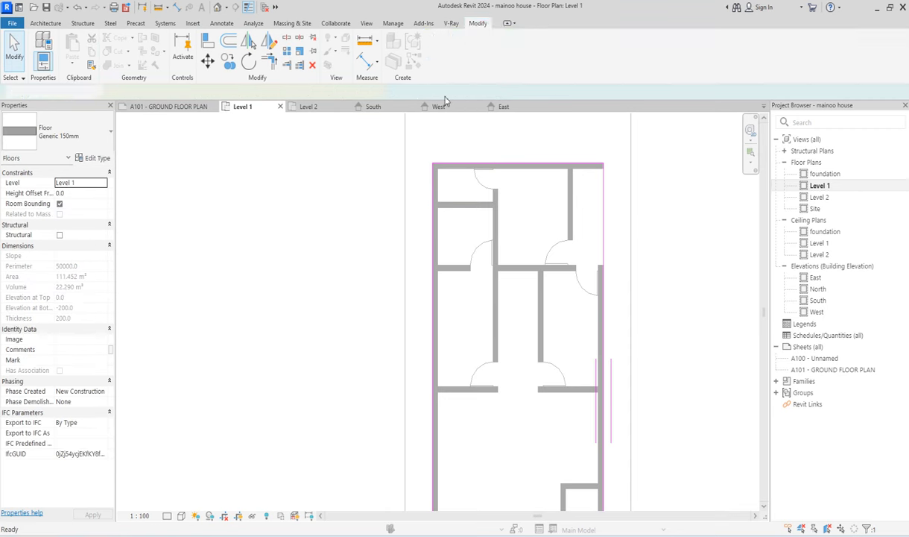
{"action": "left_click", "coordinate": [680, 249]}
- Place a "tolet" door at the north end of the small southwest room's east wall, swinging into the room
{"action": "scroll", "coordinate": [485, 268], "scroll_direction": "down", "scroll_amount": 3}
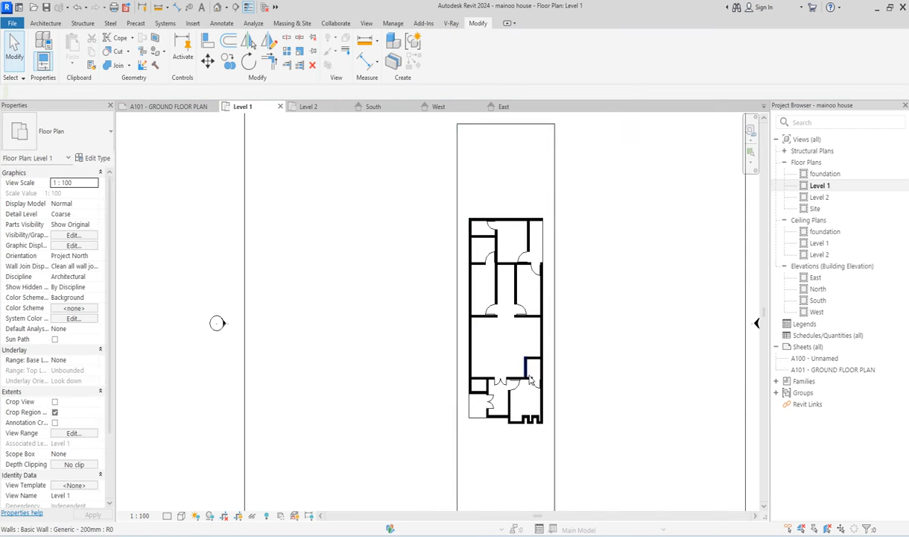
{"action": "scroll", "coordinate": [565, 437], "scroll_direction": "up", "scroll_amount": 2}
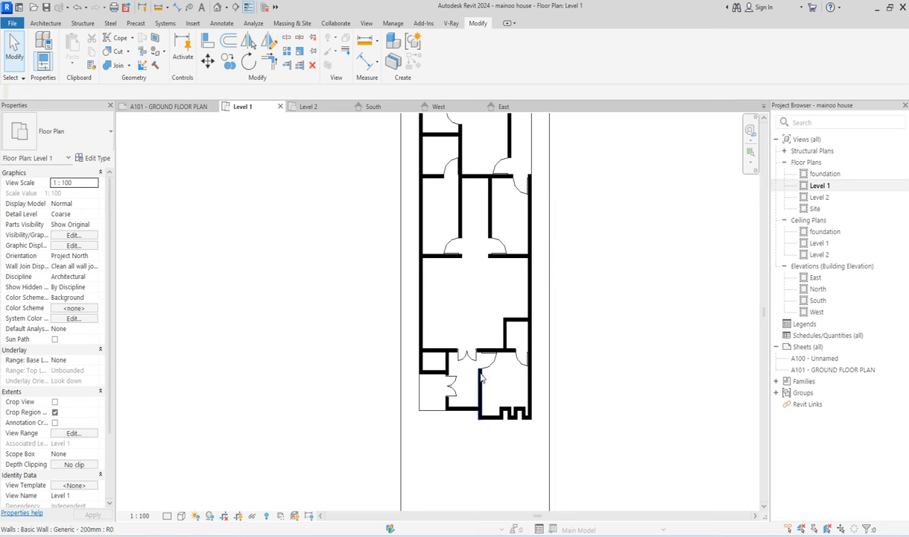
{"action": "left_click", "coordinate": [521, 359]}
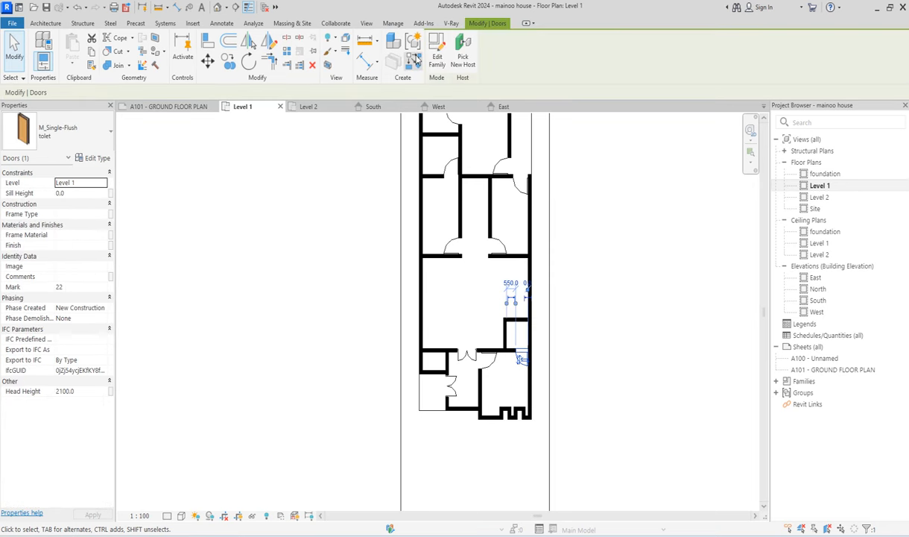
{"action": "left_click", "coordinate": [414, 63]}
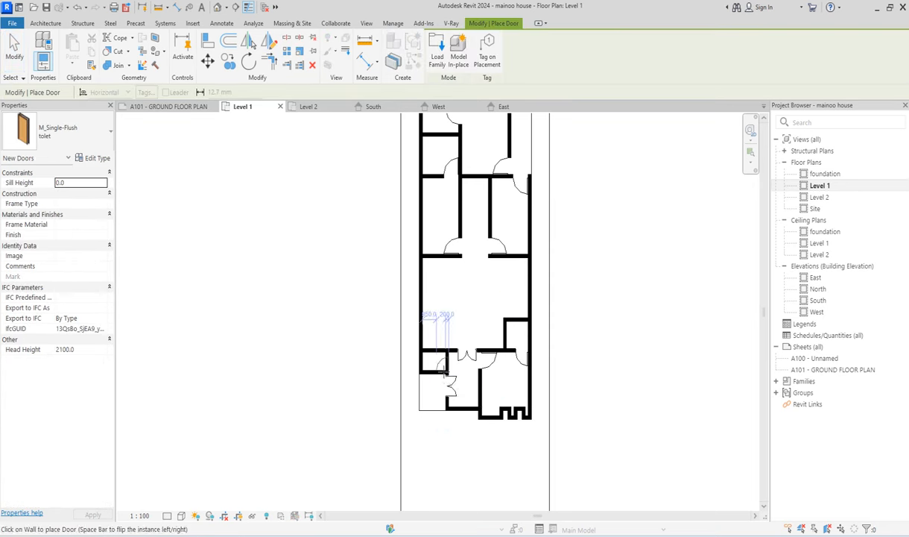
{"action": "scroll", "coordinate": [443, 376], "scroll_direction": "up", "scroll_amount": 5}
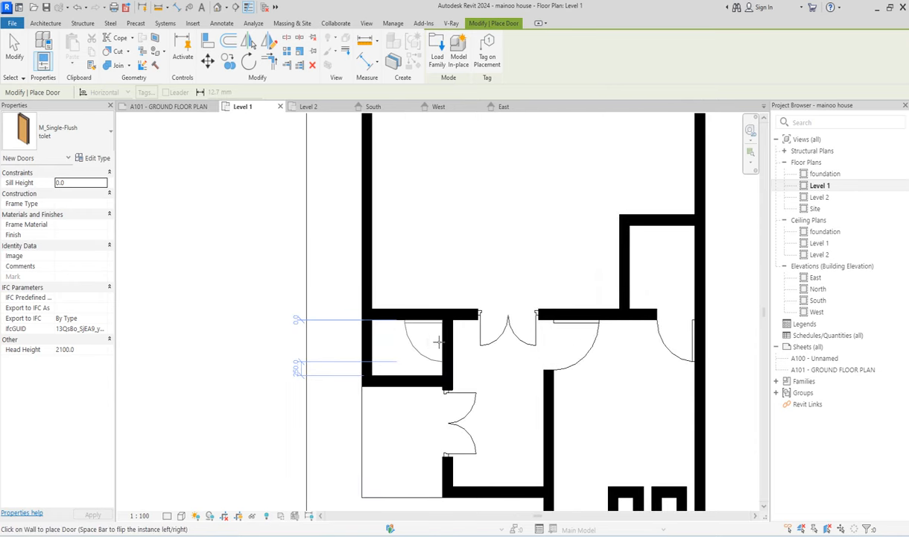
{"action": "left_click", "coordinate": [438, 343]}
{"action": "key", "text": "Escape"}
{"action": "key", "text": "Escape"}
{"action": "scroll", "coordinate": [436, 237], "scroll_direction": "down", "scroll_amount": 3}
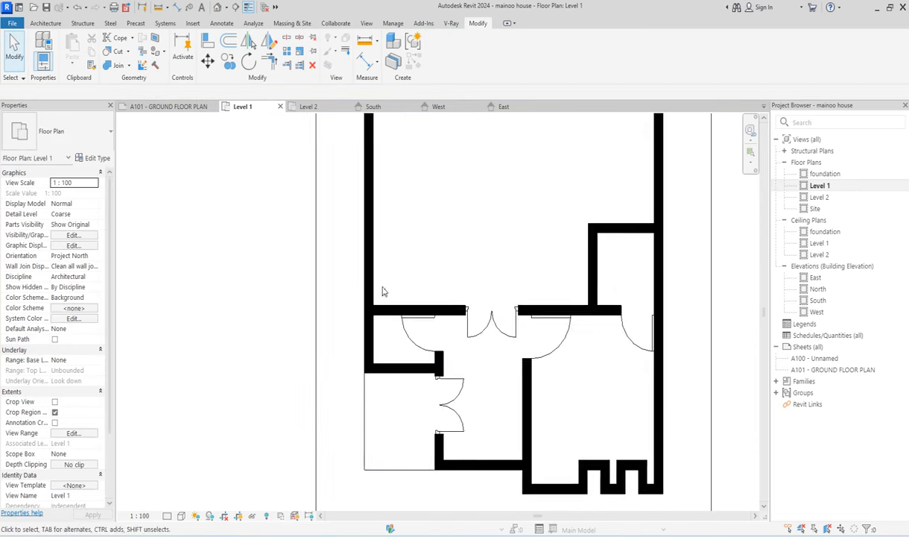
- Align the north edge of the double entrance door with the south face of the small southwest room's south wall
{"action": "scroll", "coordinate": [421, 311], "scroll_direction": "down", "scroll_amount": 2}
{"action": "scroll", "coordinate": [430, 402], "scroll_direction": "up", "scroll_amount": 3}
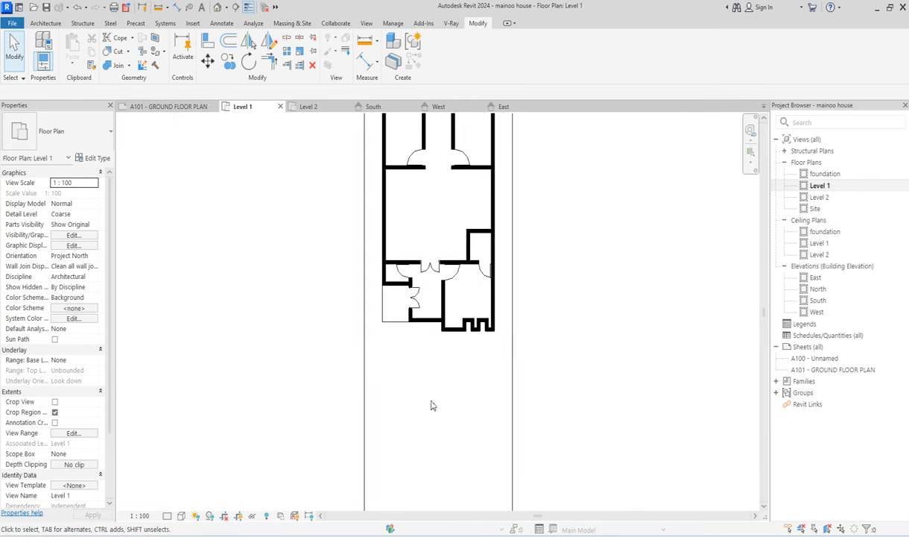
{"action": "left_click", "coordinate": [416, 316]}
{"action": "scroll", "coordinate": [419, 313], "scroll_direction": "up", "scroll_amount": 3}
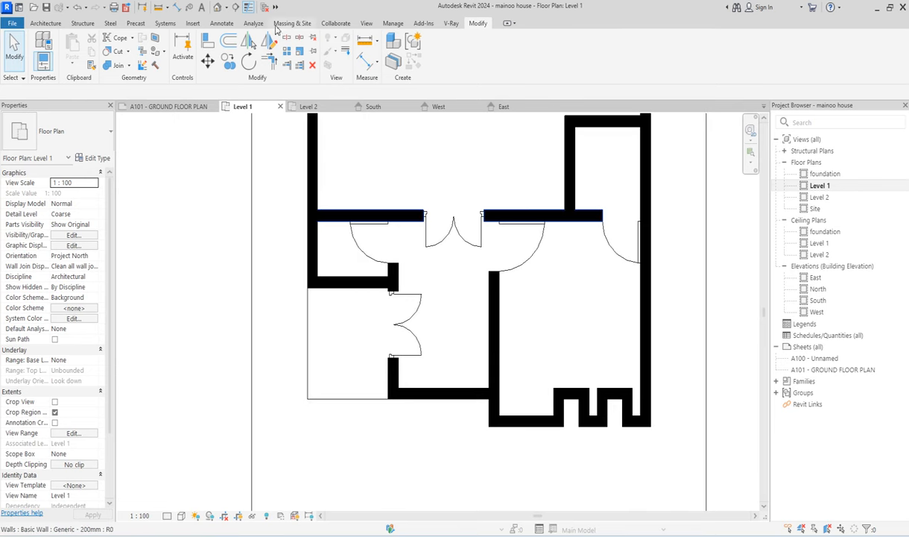
{"action": "left_click", "coordinate": [208, 41]}
{"action": "scroll", "coordinate": [382, 296], "scroll_direction": "up", "scroll_amount": 2}
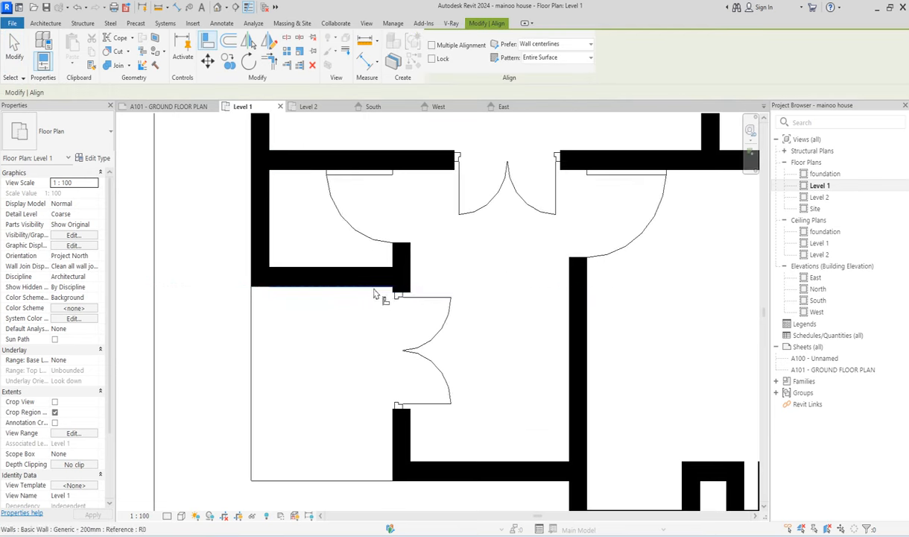
{"action": "left_click", "coordinate": [403, 298]}
{"action": "scroll", "coordinate": [417, 307], "scroll_direction": "down", "scroll_amount": 2}
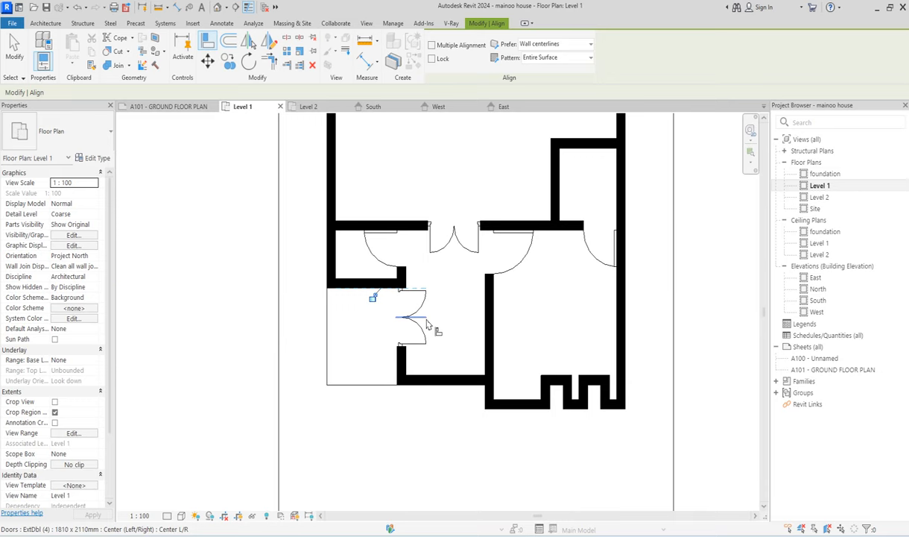
{"action": "scroll", "coordinate": [431, 301], "scroll_direction": "down", "scroll_amount": 4}
{"action": "right_click", "coordinate": [536, 208]}
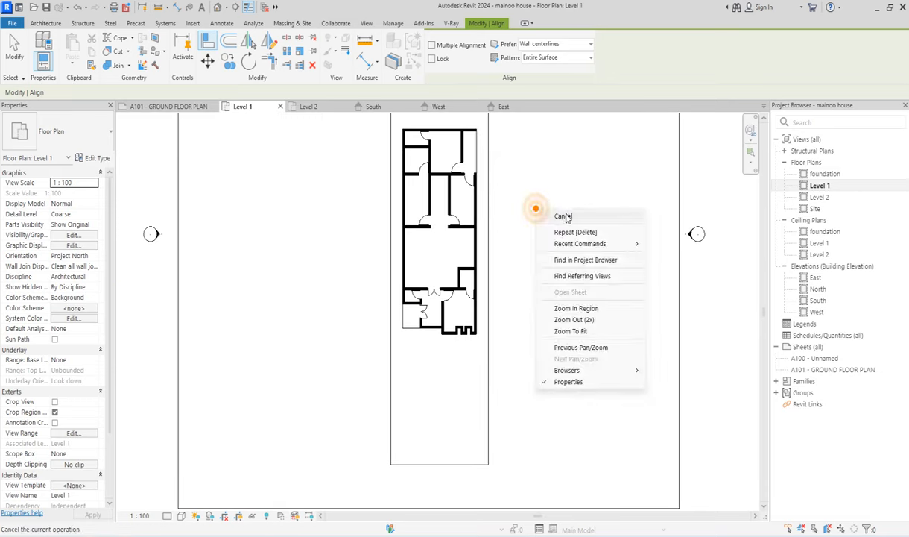
{"action": "left_click", "coordinate": [564, 216]}
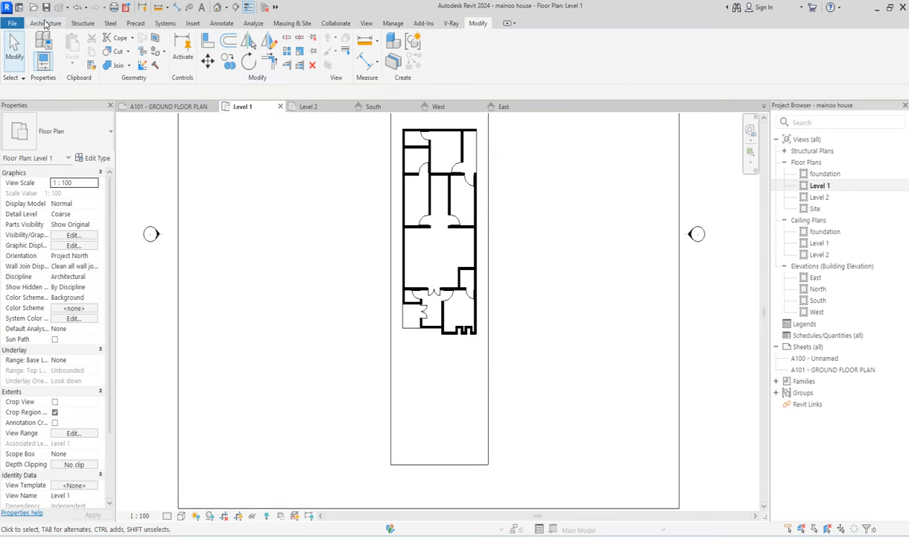
- Place one sectional_sofa_6482 component in the middle of the large central room
{"action": "left_click", "coordinate": [45, 23]}
{"action": "left_click", "coordinate": [104, 41]}
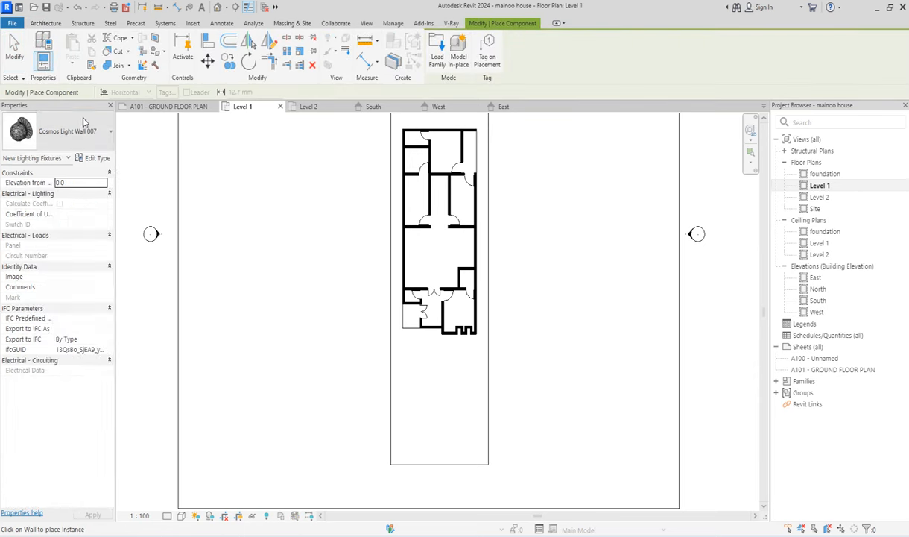
{"action": "left_click", "coordinate": [74, 132]}
{"action": "scroll", "coordinate": [89, 216], "scroll_direction": "down", "scroll_amount": 10}
{"action": "scroll", "coordinate": [93, 304], "scroll_direction": "down", "scroll_amount": 15}
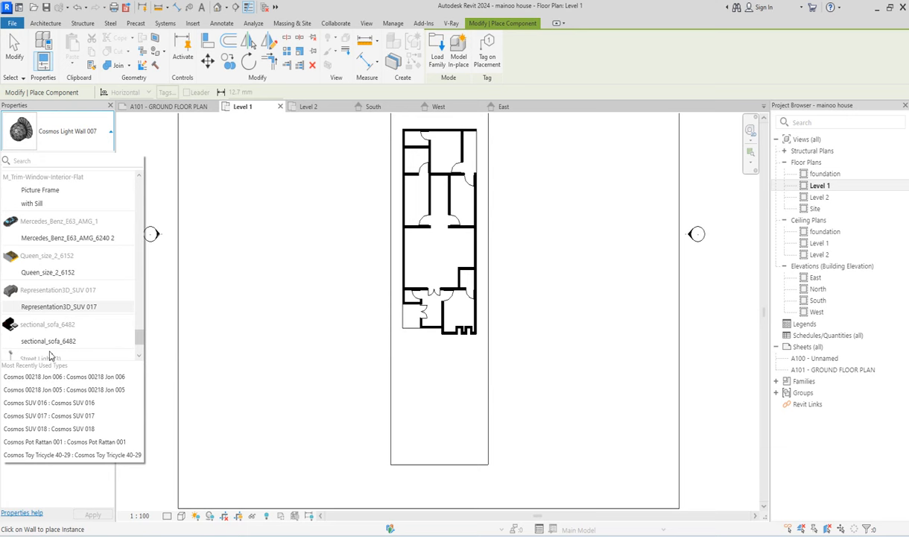
{"action": "left_click", "coordinate": [49, 341]}
{"action": "scroll", "coordinate": [436, 257], "scroll_direction": "up", "scroll_amount": 3}
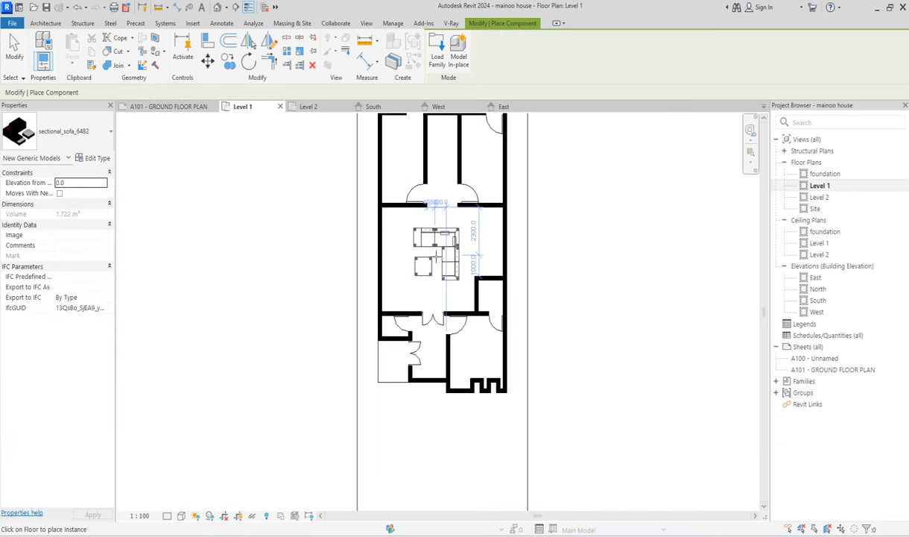
{"action": "scroll", "coordinate": [436, 257], "scroll_direction": "up", "scroll_amount": 2}
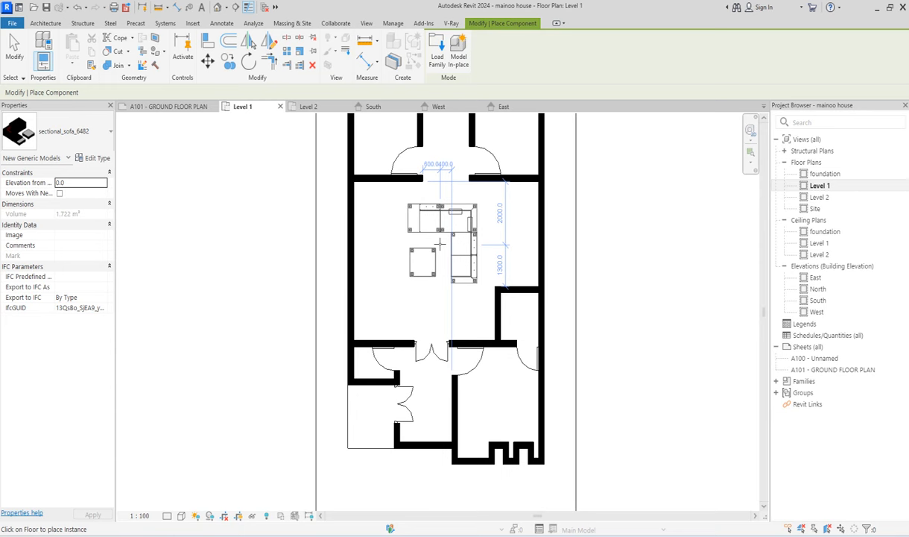
{"action": "left_click", "coordinate": [443, 248]}
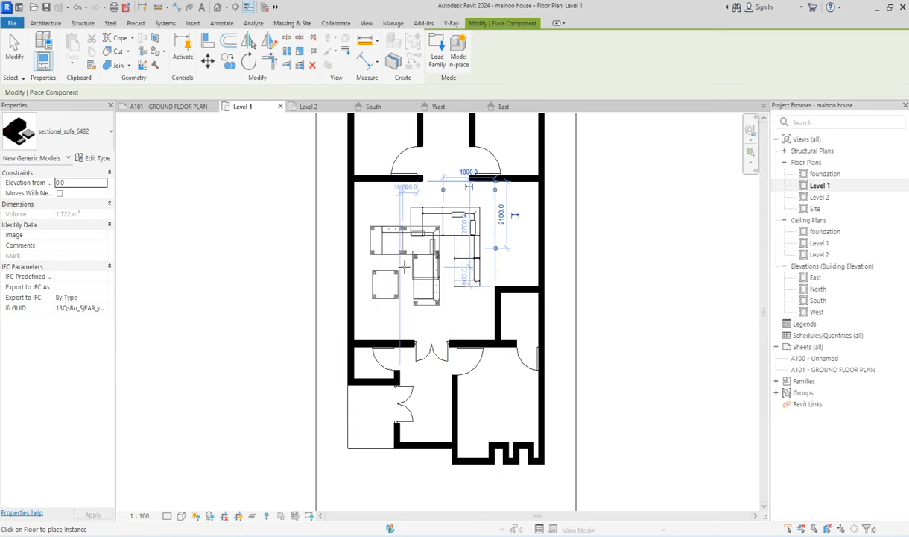
{"action": "key", "text": "Escape"}
{"action": "key", "text": "Escape"}
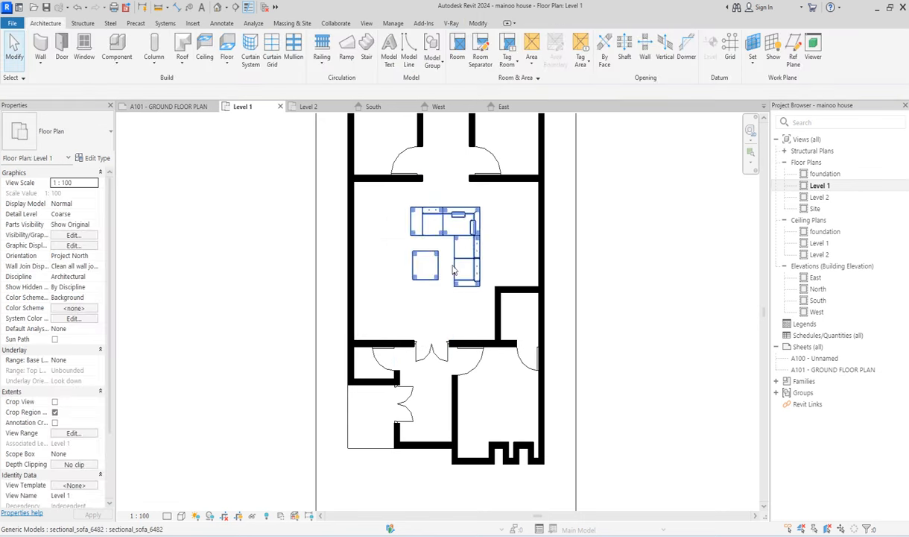
- Mirror the sectional sofa about a drawn north-south axis without keeping a copy
{"action": "left_click", "coordinate": [453, 270]}
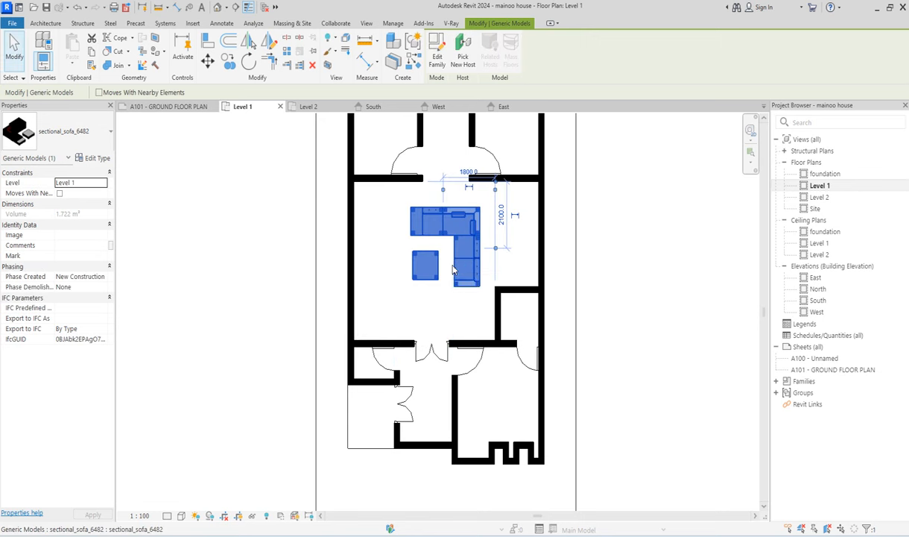
{"action": "left_click", "coordinate": [268, 42]}
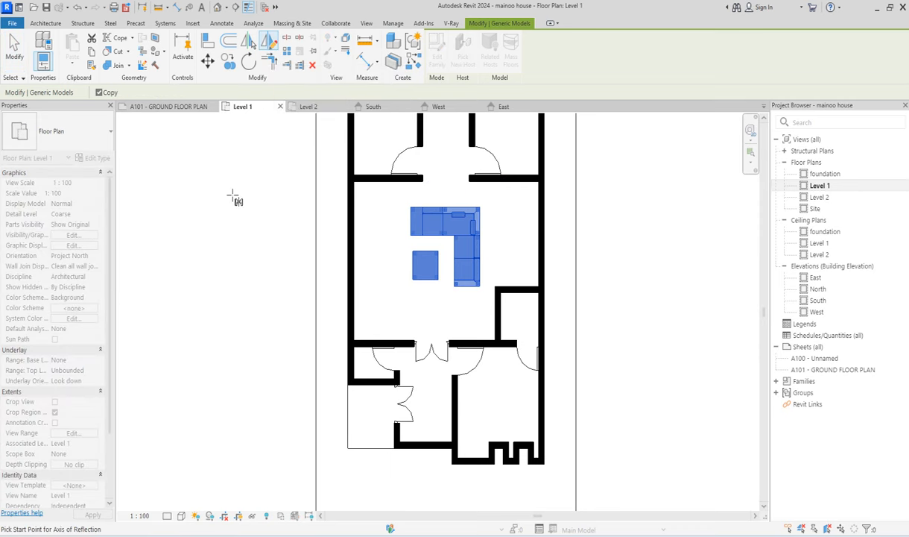
{"action": "left_click", "coordinate": [99, 92]}
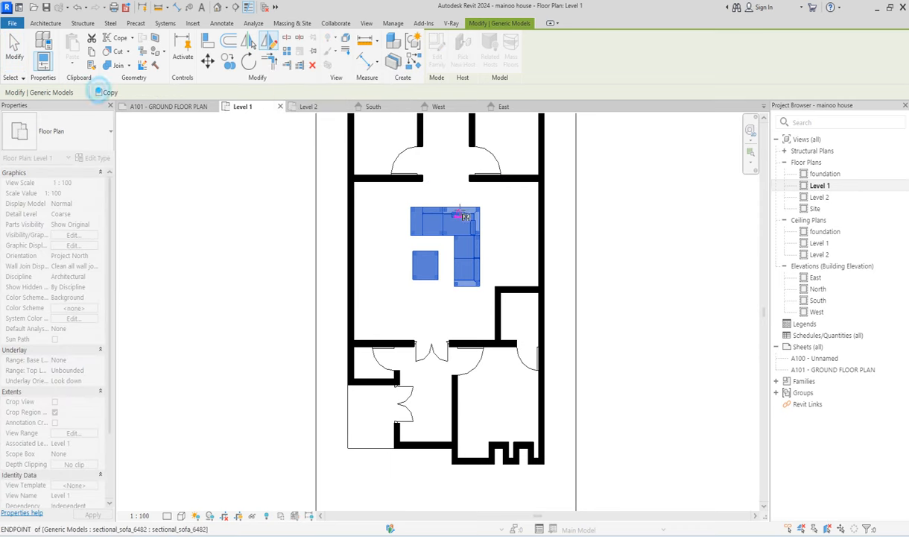
{"action": "left_click", "coordinate": [440, 267]}
{"action": "left_click", "coordinate": [438, 246]}
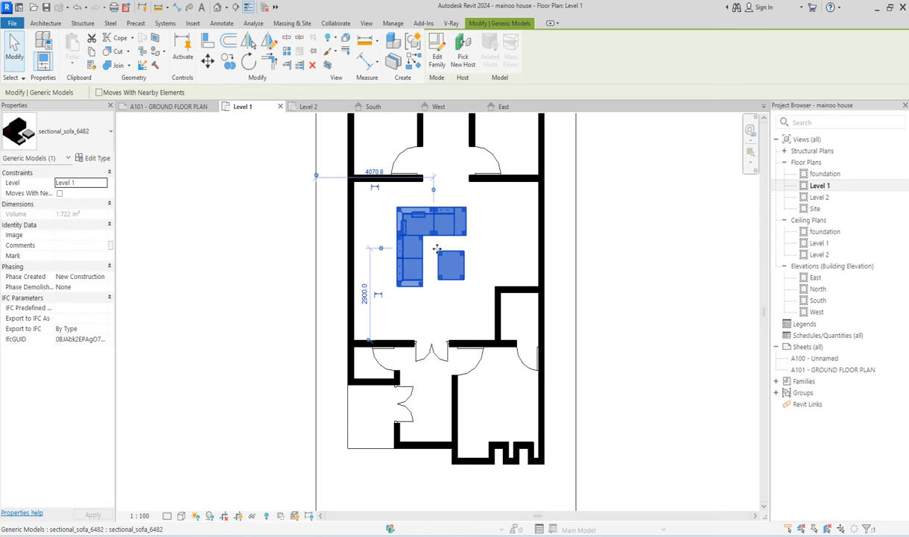
- Nudge the sectional sofa about 400 mm west and 100 mm north within the large central room
{"action": "key", "text": "Left"}
{"action": "key", "text": "Left"}
{"action": "key", "text": "Left"}
{"action": "key", "text": "Left"}
{"action": "key", "text": "Left"}
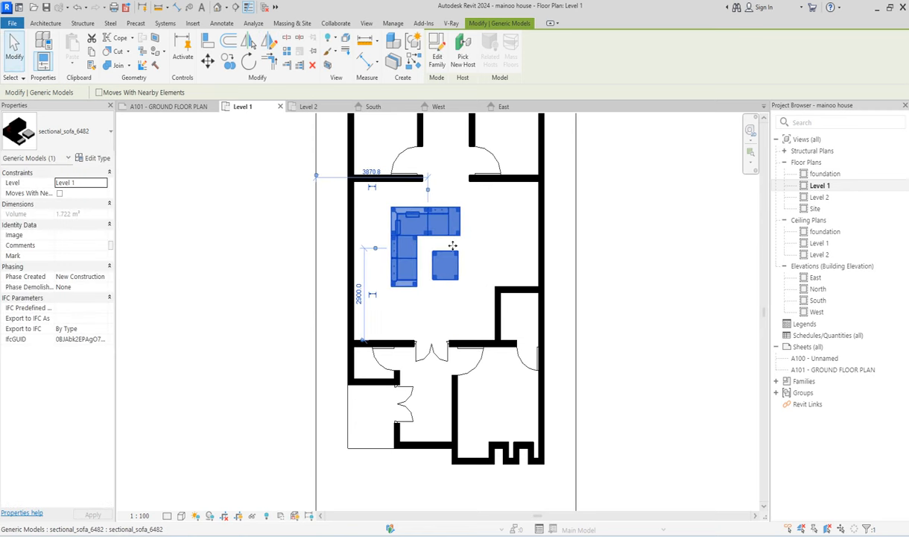
{"action": "key", "text": "Left"}
{"action": "key", "text": "Down"}
{"action": "key", "text": "Left"}
{"action": "left_click", "coordinate": [469, 245]}
{"action": "left_click", "coordinate": [438, 231]}
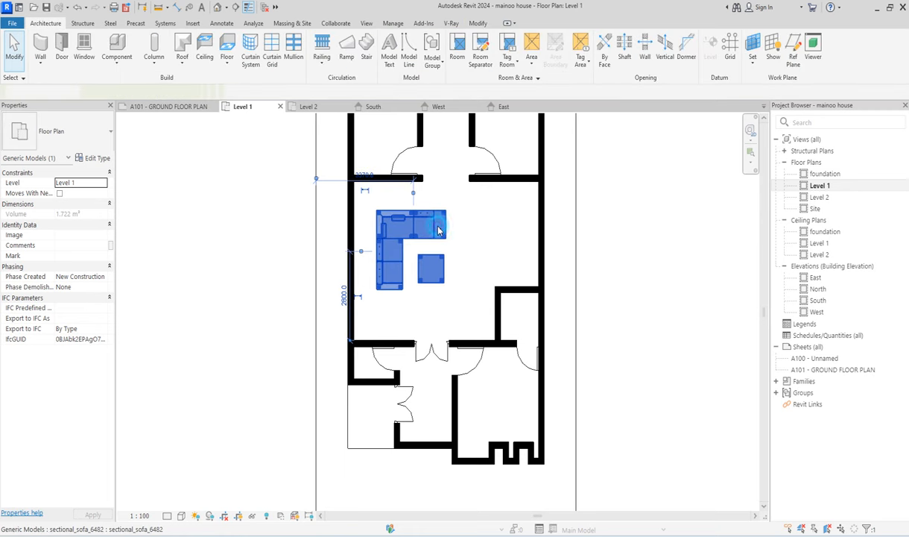
{"action": "key", "text": "Up"}
{"action": "key", "text": "Up"}
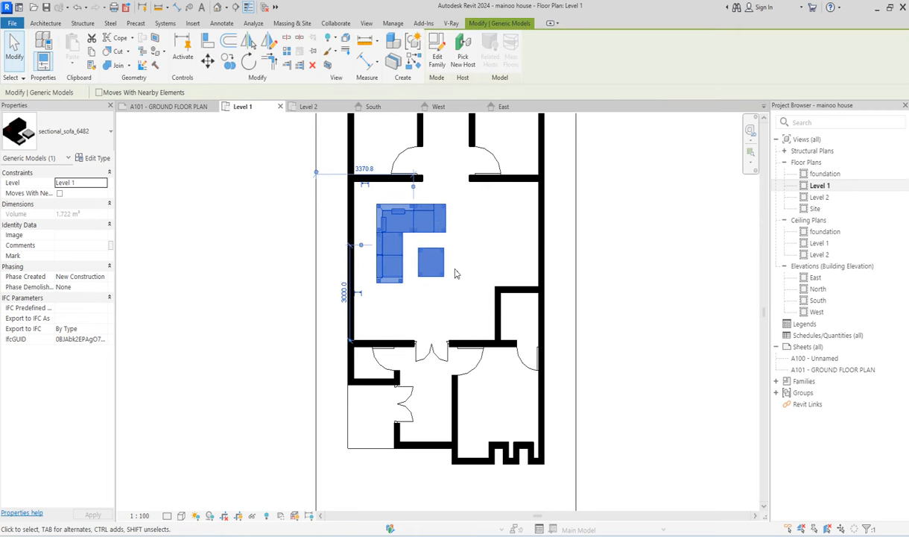
{"action": "key", "text": "Left"}
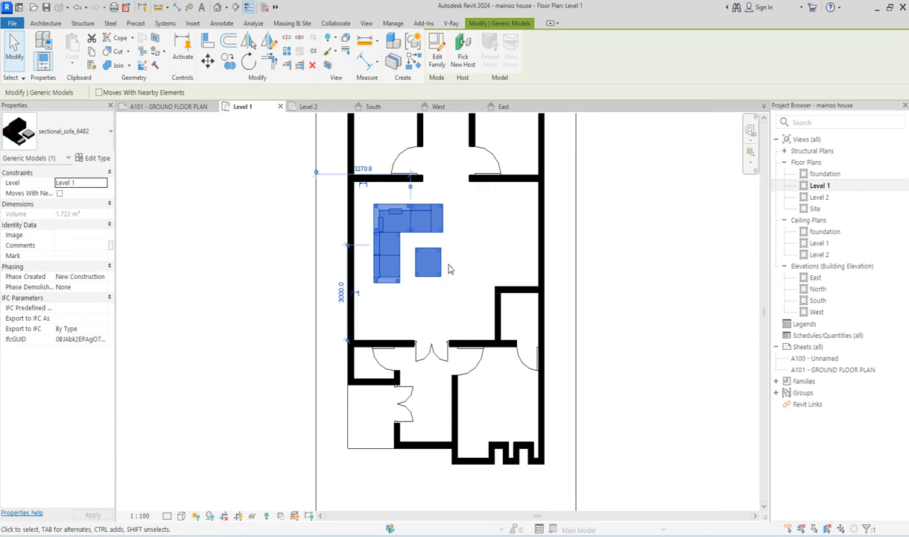
{"action": "key", "text": "Right"}
{"action": "key", "text": "Right"}
{"action": "key", "text": "Right"}
{"action": "key", "text": "Right"}
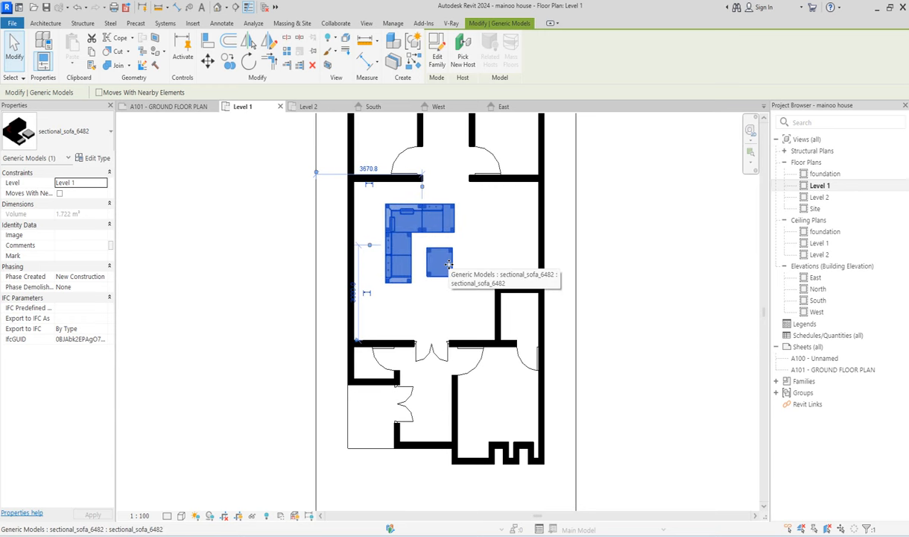
- Nudge the sectional sofa about 650 mm south within the large central room and deselect it
{"action": "key", "text": "Down"}
{"action": "key", "text": "Down"}
{"action": "key", "text": "Down"}
{"action": "key", "text": "Down"}
{"action": "key", "text": "Down"}
{"action": "key", "text": "Down"}
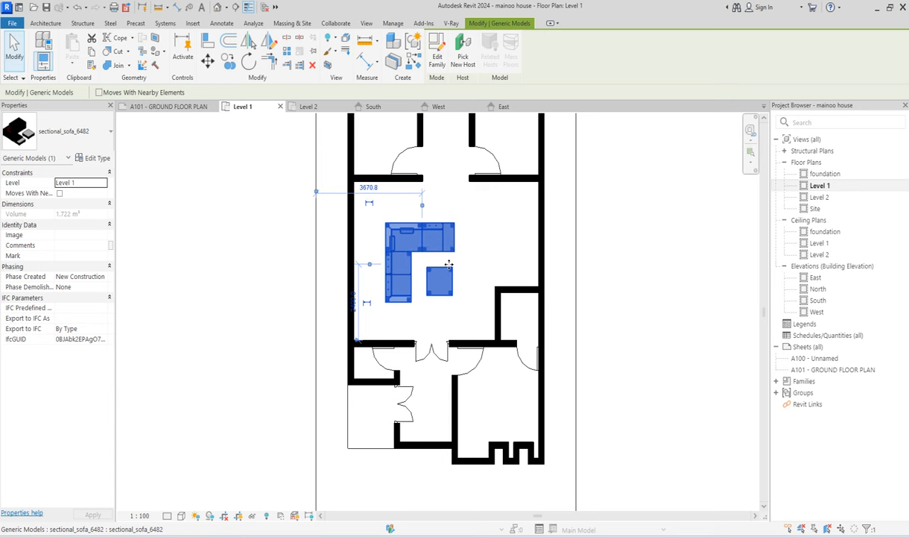
{"action": "left_click", "coordinate": [493, 258]}
{"action": "scroll", "coordinate": [461, 364], "scroll_direction": "down", "scroll_amount": 2}
{"action": "scroll", "coordinate": [410, 305], "scroll_direction": "up", "scroll_amount": 2}
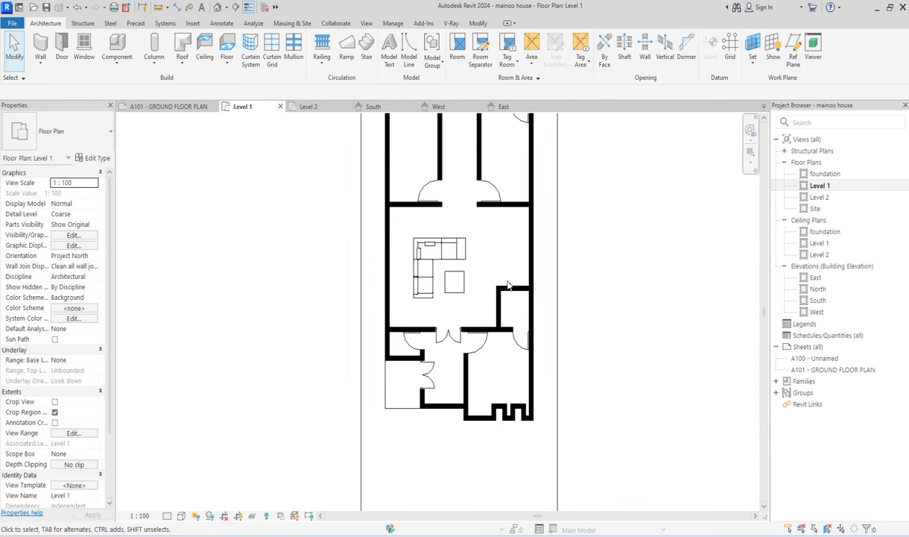
{"action": "scroll", "coordinate": [440, 287], "scroll_direction": "down", "scroll_amount": 2}
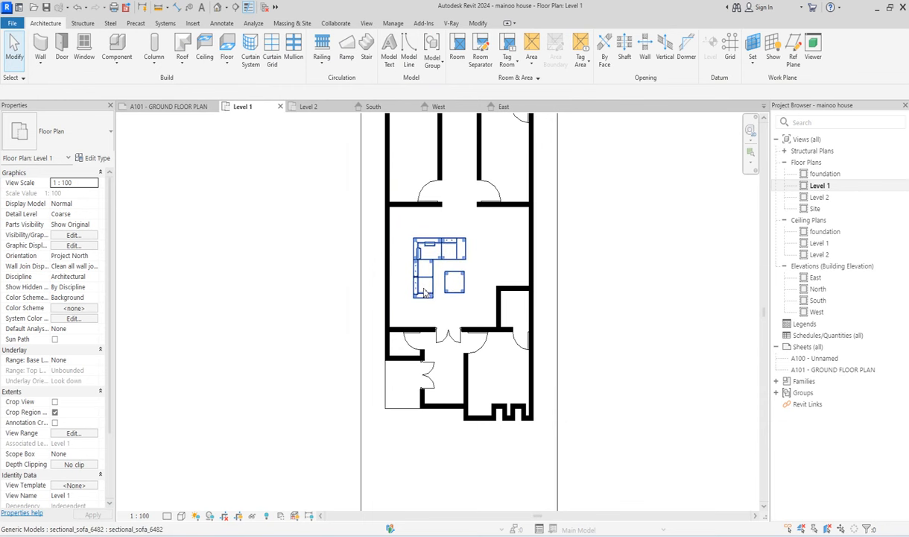
{"action": "scroll", "coordinate": [495, 188], "scroll_direction": "up", "scroll_amount": 2}
{"action": "scroll", "coordinate": [412, 276], "scroll_direction": "down", "scroll_amount": 3}
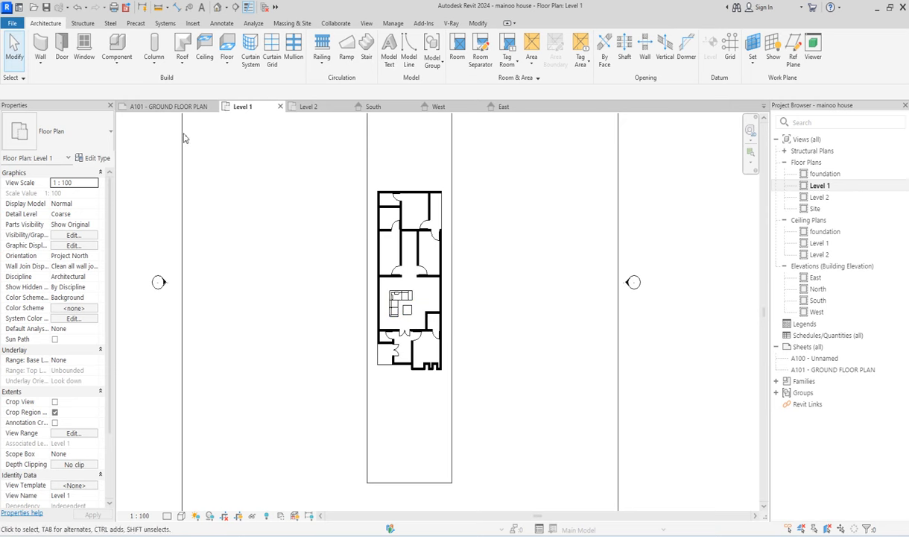
{"action": "left_click", "coordinate": [88, 52]}
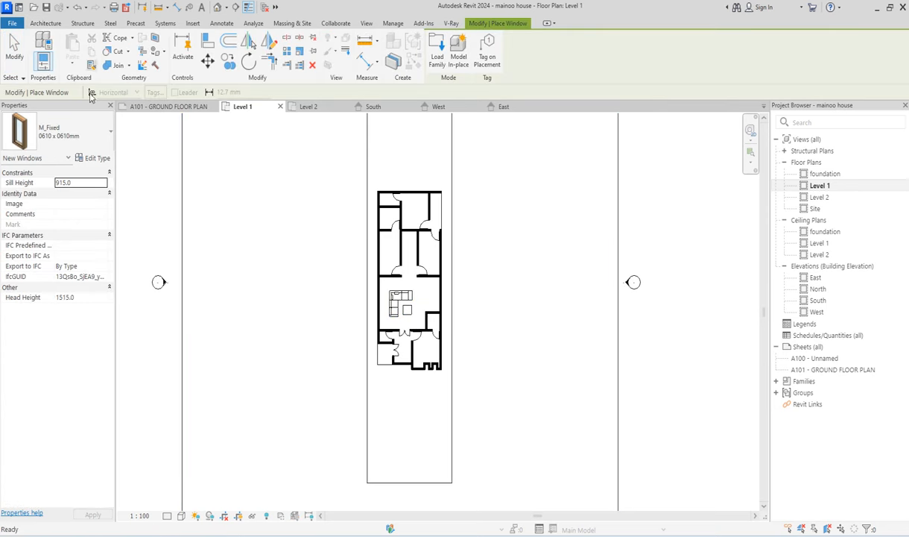
{"action": "left_click", "coordinate": [75, 130]}
{"action": "key", "text": "Escape"}
{"action": "key", "text": "Escape"}
- Place WC w Cistern (5) 540 x 360mm toilets against the small southwest room's west wall and the small southeast room's east wall
{"action": "left_click", "coordinate": [114, 49]}
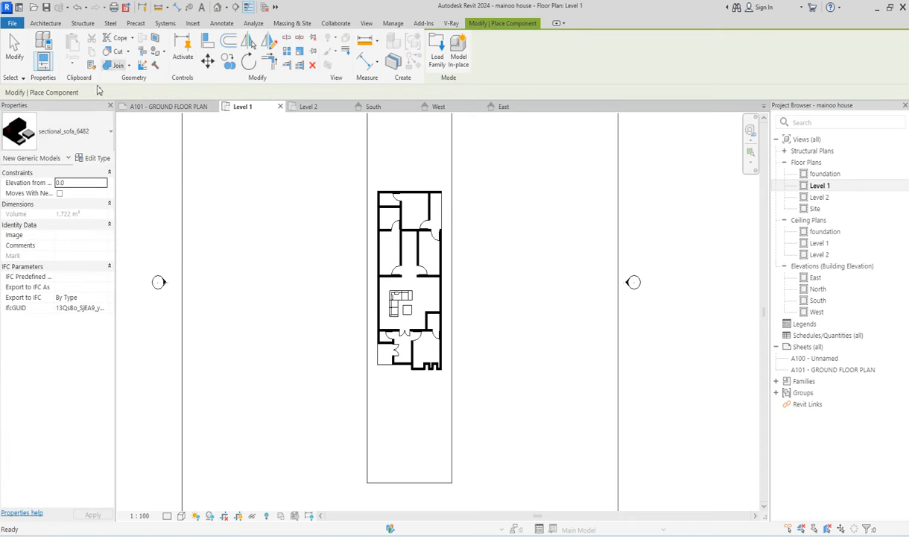
{"action": "left_click", "coordinate": [97, 134]}
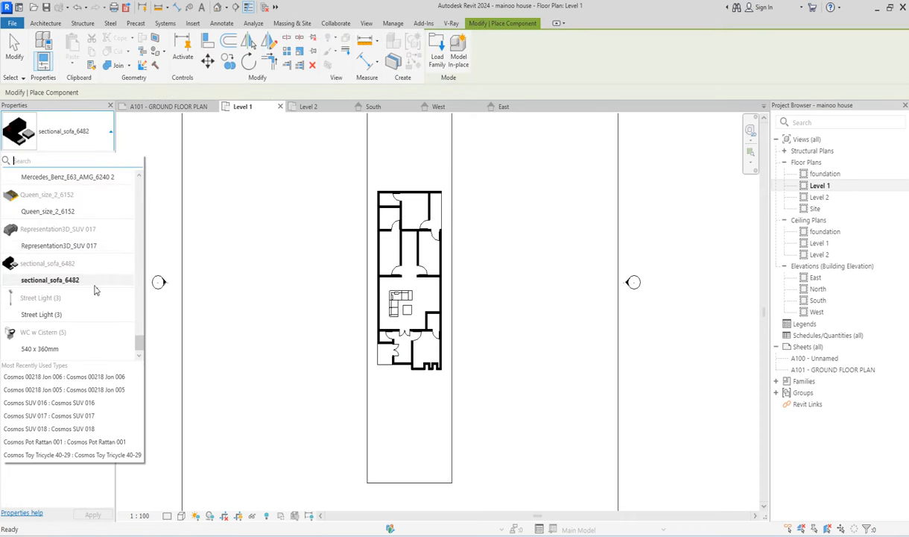
{"action": "left_click", "coordinate": [54, 353]}
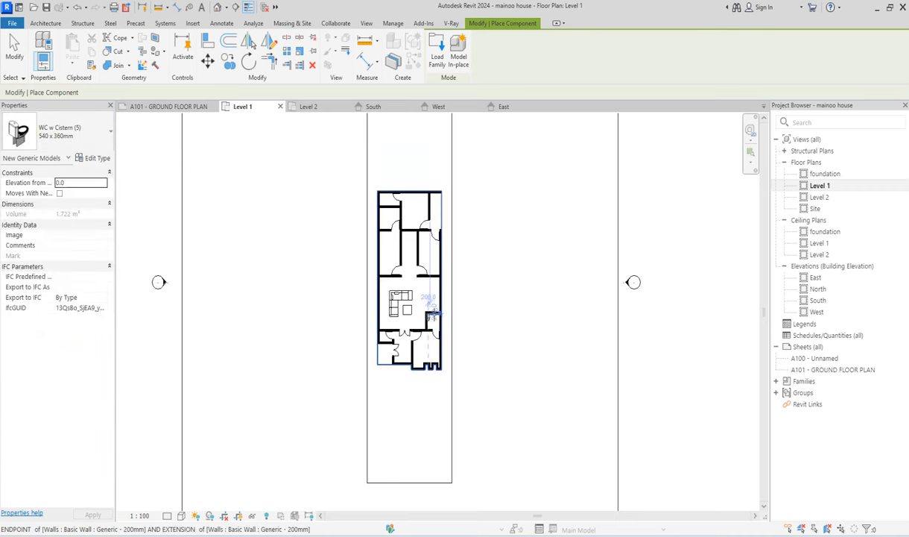
{"action": "scroll", "coordinate": [394, 341], "scroll_direction": "up", "scroll_amount": 6}
{"action": "scroll", "coordinate": [364, 316], "scroll_direction": "up", "scroll_amount": 3}
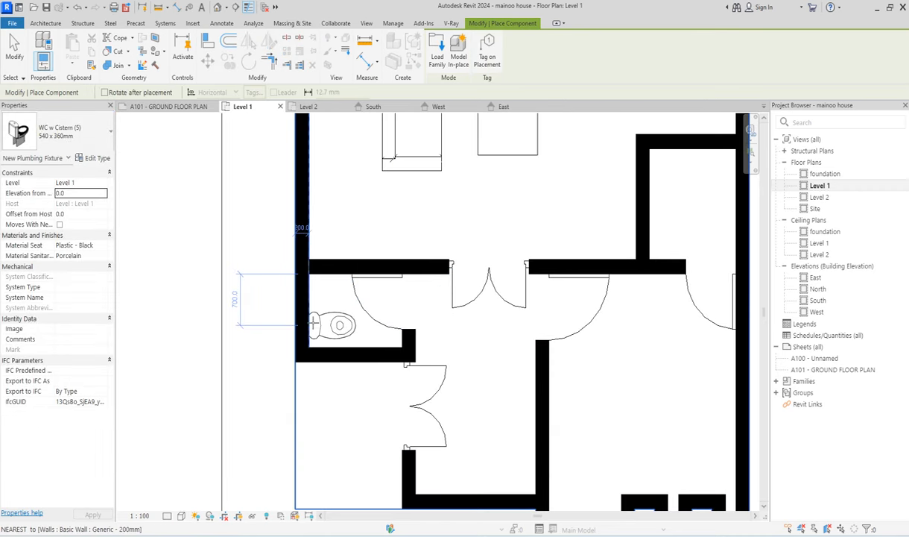
{"action": "left_click", "coordinate": [315, 322]}
{"action": "scroll", "coordinate": [309, 358], "scroll_direction": "down", "scroll_amount": 4}
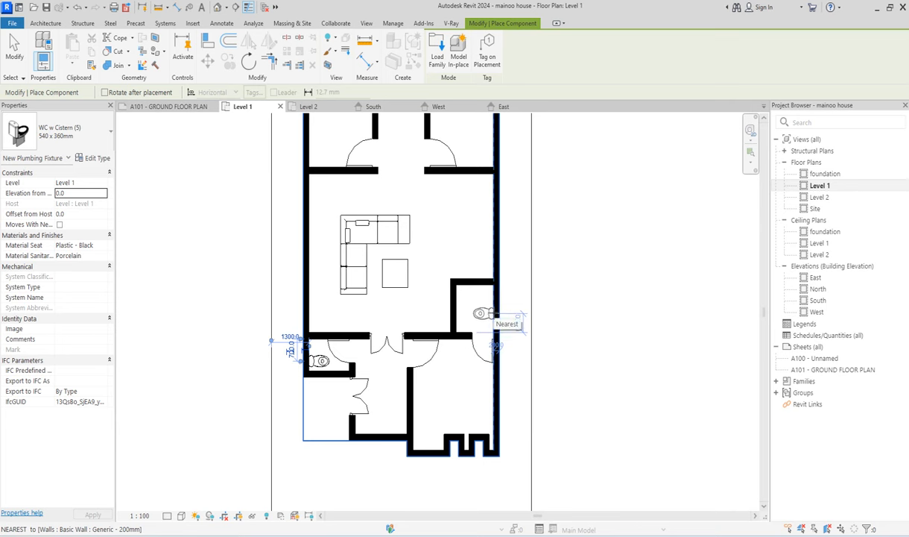
{"action": "key", "text": "Escape"}
{"action": "key", "text": "Escape"}
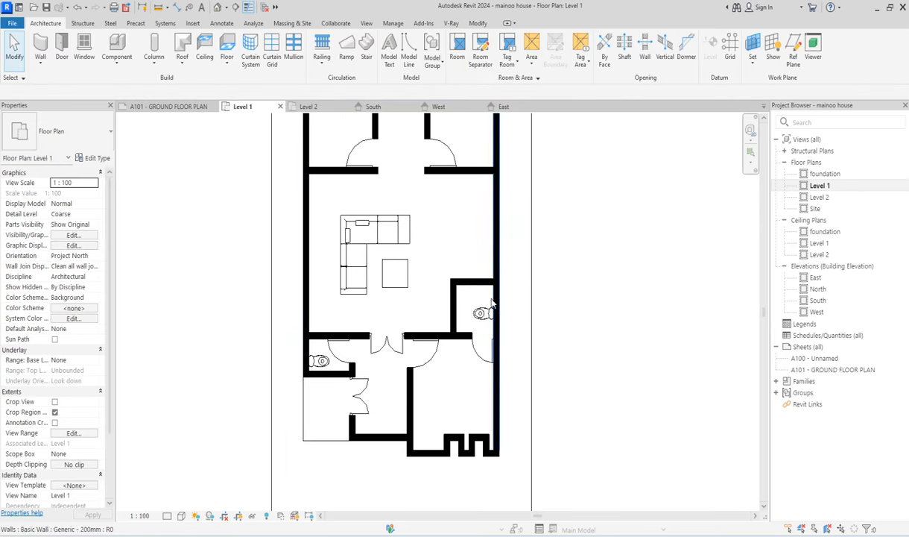
- Place another toilet matching the one in the small southeast room against the west wall of the small northwest corner room
{"action": "scroll", "coordinate": [455, 275], "scroll_direction": "down", "scroll_amount": 3}
{"action": "scroll", "coordinate": [467, 309], "scroll_direction": "up", "scroll_amount": 1}
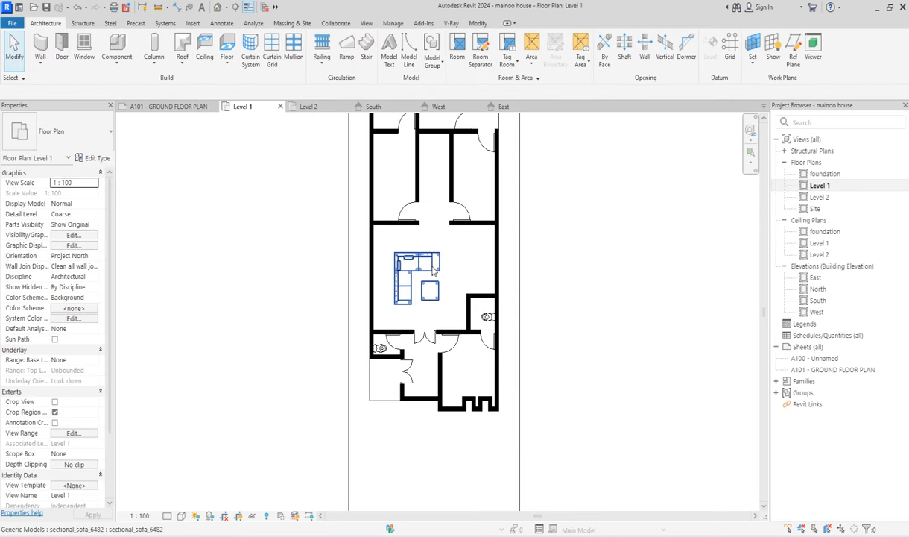
{"action": "scroll", "coordinate": [426, 278], "scroll_direction": "down", "scroll_amount": 3}
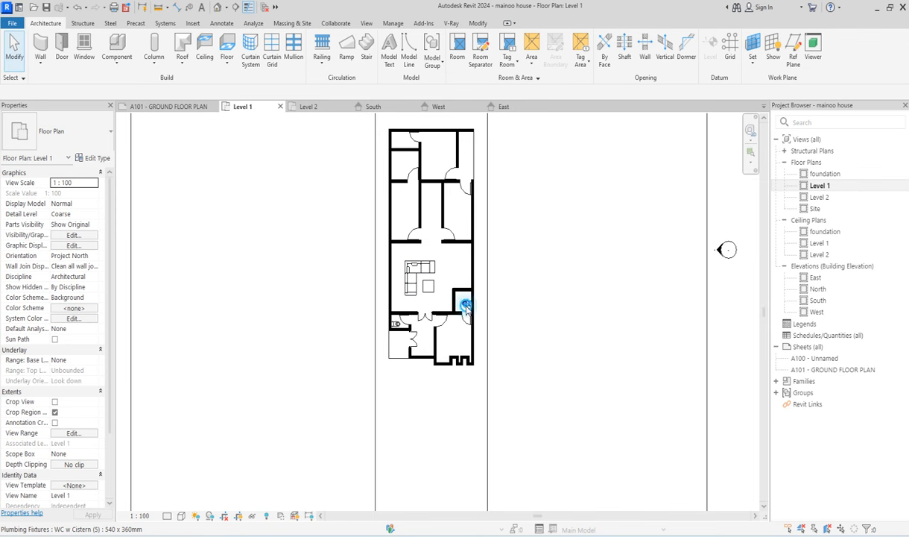
{"action": "left_click", "coordinate": [466, 306]}
{"action": "left_click", "coordinate": [415, 64]}
{"action": "scroll", "coordinate": [402, 126], "scroll_direction": "up", "scroll_amount": 2}
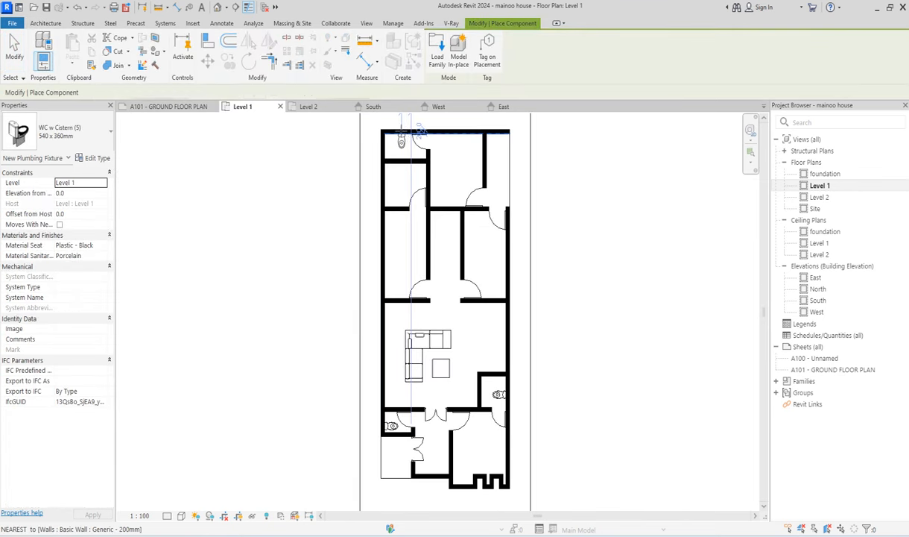
{"action": "left_click", "coordinate": [391, 146]}
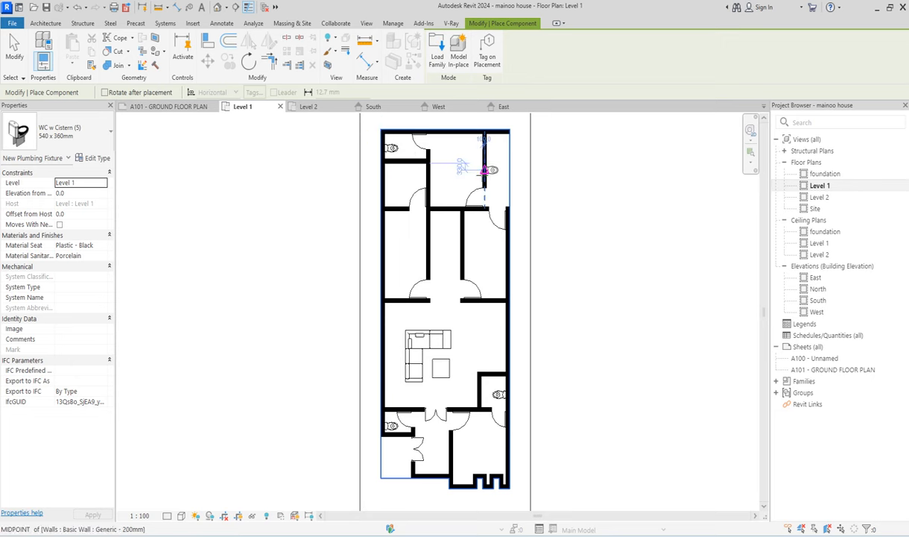
{"action": "key", "text": "Escape"}
{"action": "key", "text": "Escape"}
- Place one M_Table-Dining Round w Chairs 0915mm Diameter component in the middle of the east room directly north of the large central room
{"action": "scroll", "coordinate": [414, 261], "scroll_direction": "up", "scroll_amount": 2}
{"action": "scroll", "coordinate": [414, 257], "scroll_direction": "down", "scroll_amount": 3}
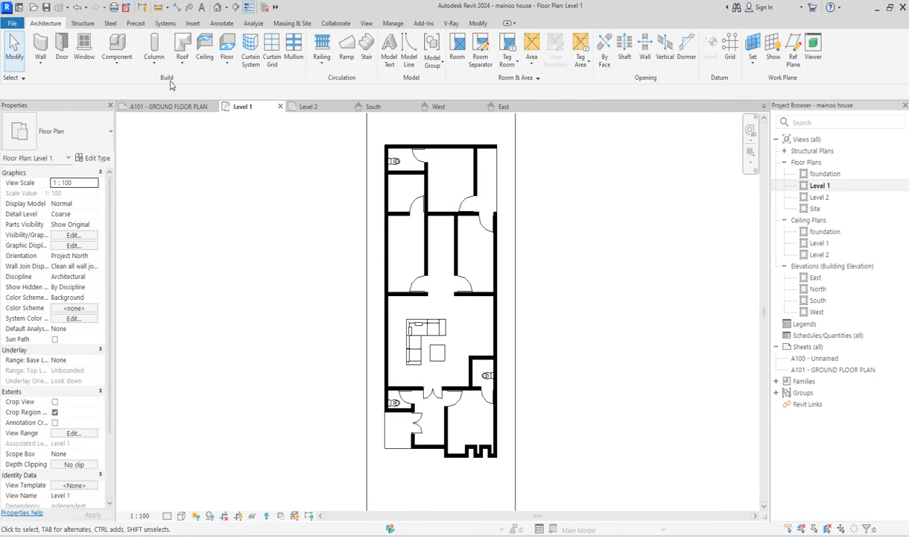
{"action": "left_click", "coordinate": [110, 47]}
{"action": "left_click", "coordinate": [110, 132]}
{"action": "mouse_move", "coordinate": [138, 341]}
{"action": "left_mouse_down"}
{"action": "mouse_move", "coordinate": [138, 189]}
{"action": "mouse_move", "coordinate": [135, 328]}
{"action": "left_mouse_up"}
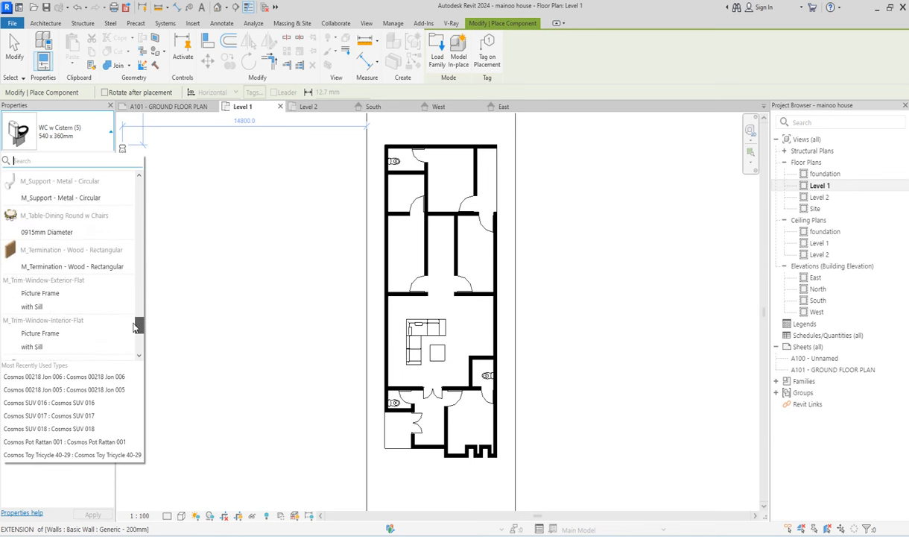
{"action": "left_click", "coordinate": [59, 235]}
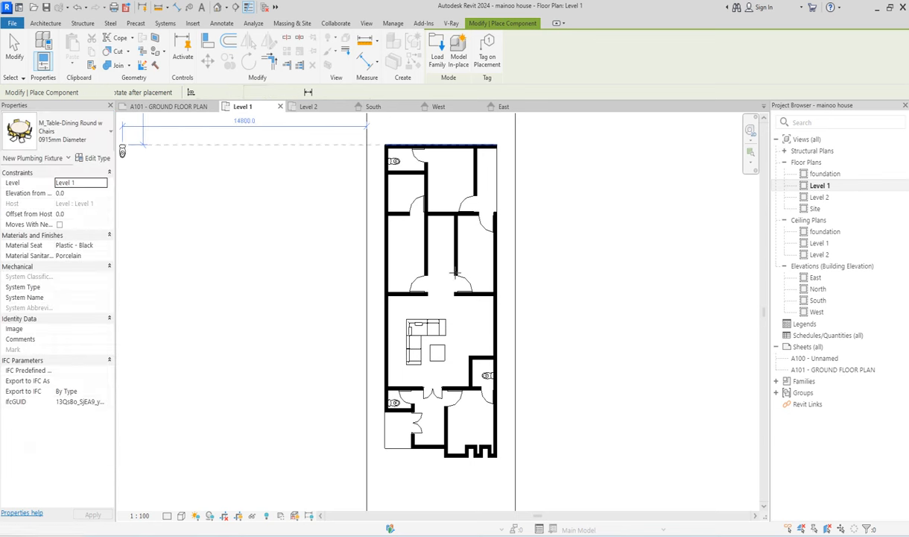
{"action": "scroll", "coordinate": [471, 264], "scroll_direction": "up", "scroll_amount": 3}
{"action": "scroll", "coordinate": [468, 270], "scroll_direction": "up", "scroll_amount": 2}
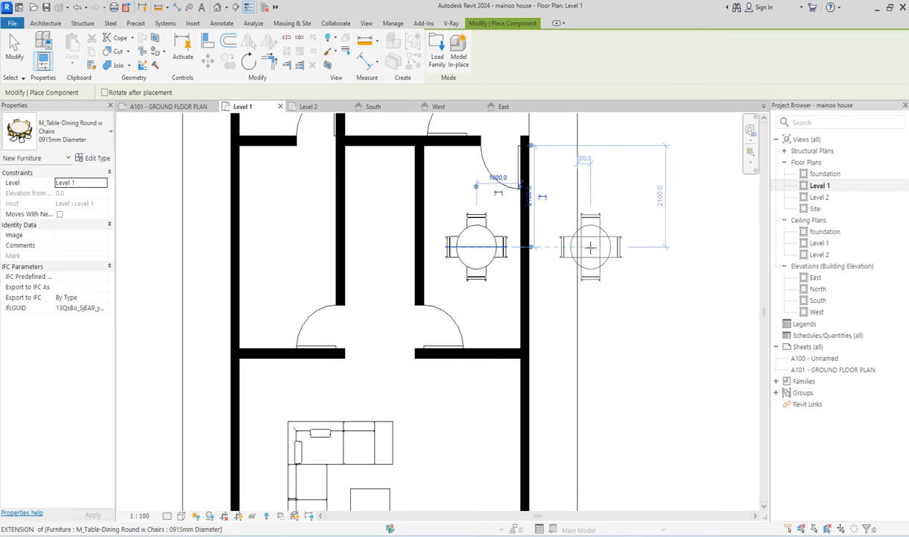
{"action": "key", "text": "Escape"}
{"action": "key", "text": "Escape"}
{"action": "scroll", "coordinate": [465, 339], "scroll_direction": "down", "scroll_amount": 5}
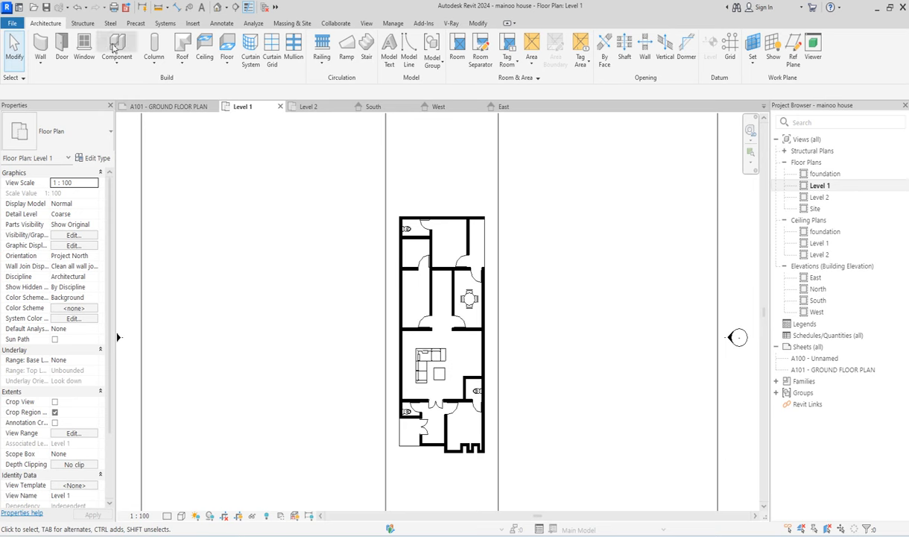
{"action": "left_click", "coordinate": [114, 47]}
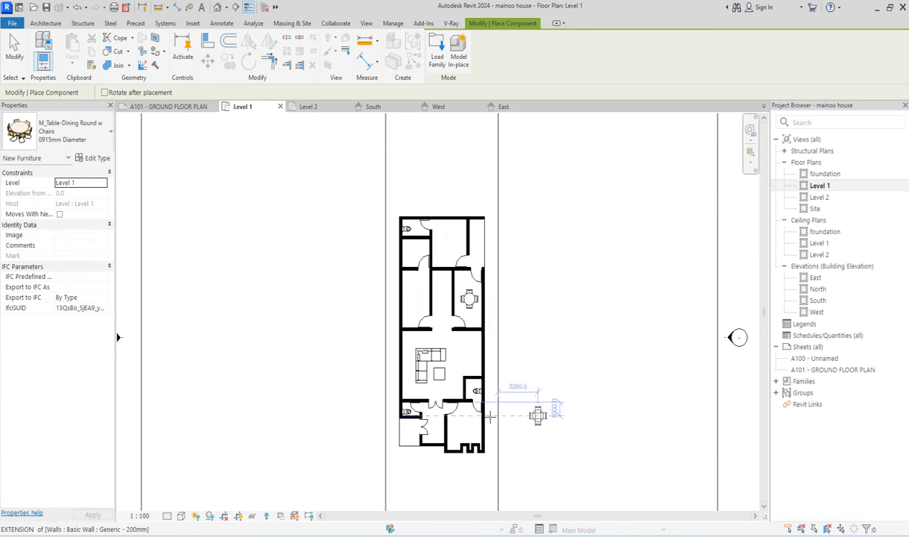
{"action": "left_click", "coordinate": [96, 140]}
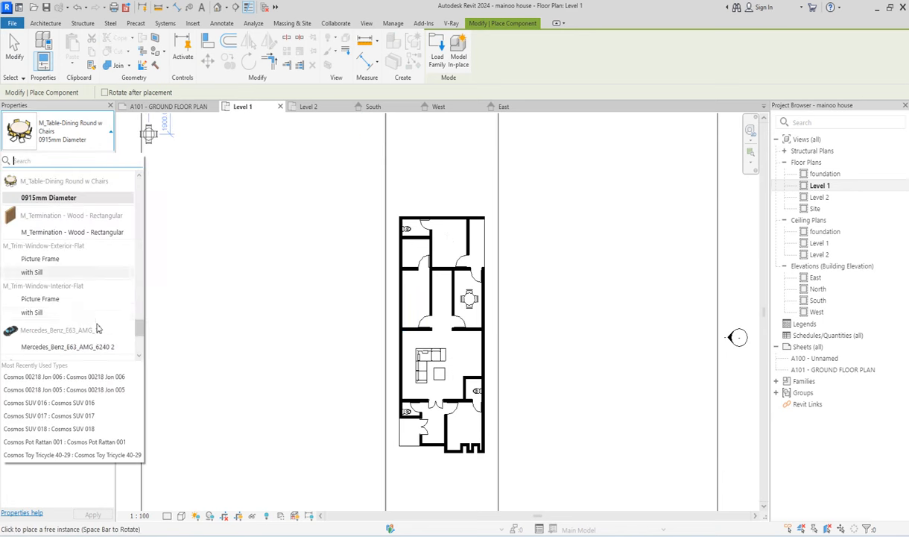
{"action": "left_click_drag", "start_coordinate": [142, 332], "coordinate": [129, 347]}
{"action": "scroll", "coordinate": [89, 313], "scroll_direction": "up", "scroll_amount": 2}
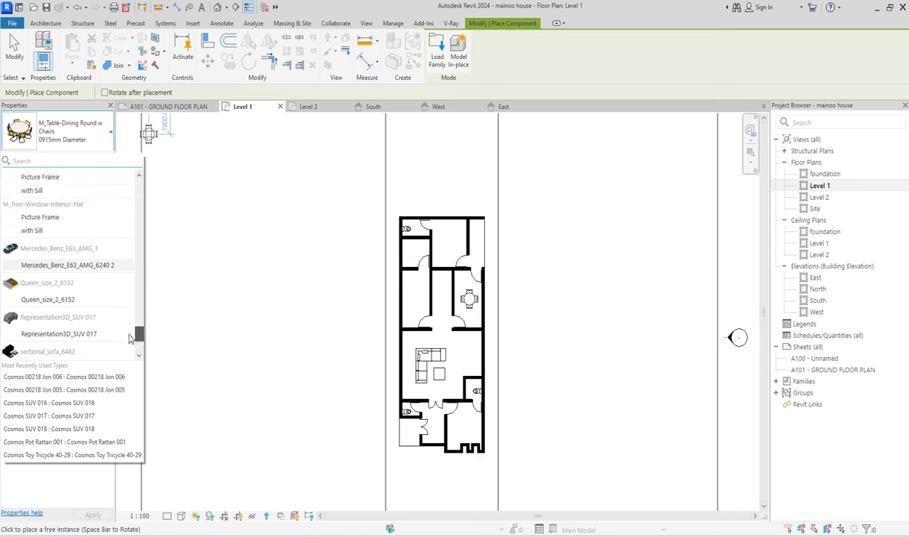
{"action": "left_click", "coordinate": [45, 310]}
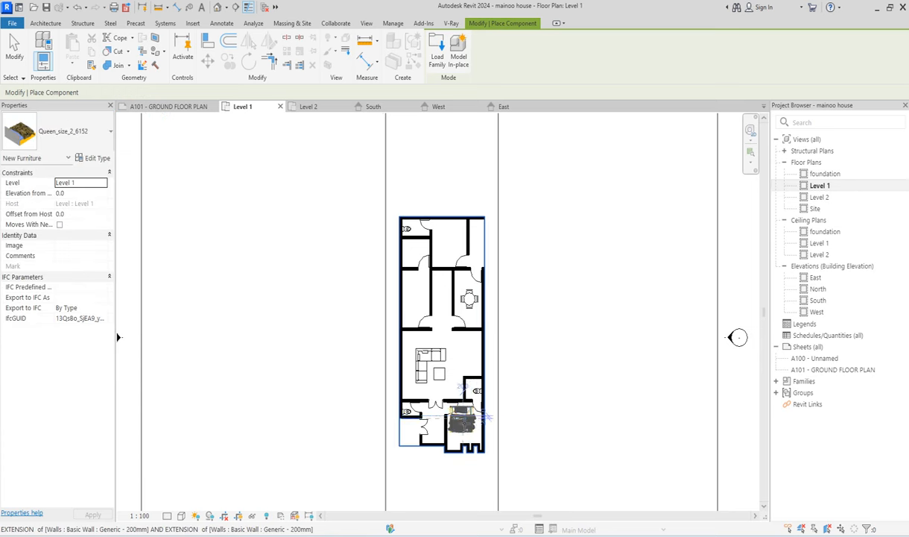
{"action": "scroll", "coordinate": [474, 432], "scroll_direction": "up", "scroll_amount": 4}
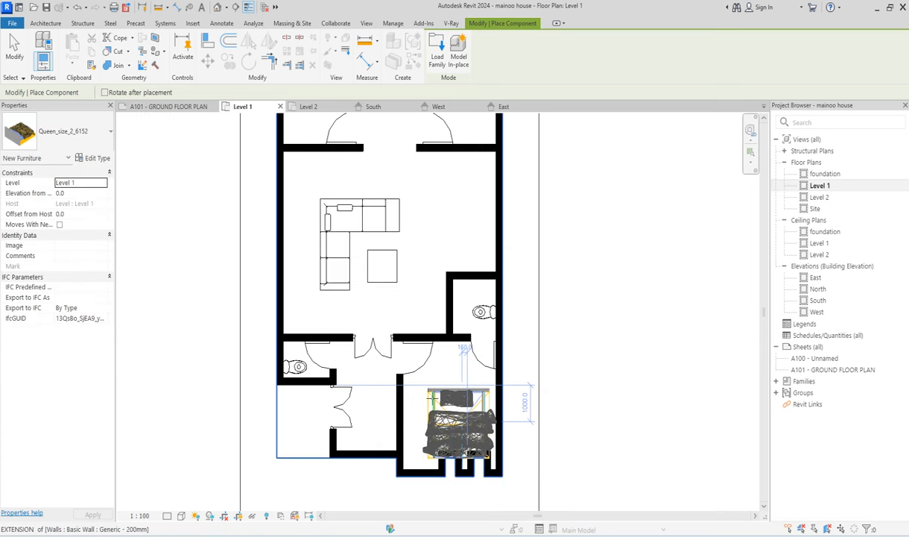
{"action": "scroll", "coordinate": [459, 421], "scroll_direction": "up", "scroll_amount": 3}
{"action": "scroll", "coordinate": [436, 406], "scroll_direction": "up", "scroll_amount": 1}
{"action": "key", "text": "Escape"}
{"action": "key", "text": "Escape"}
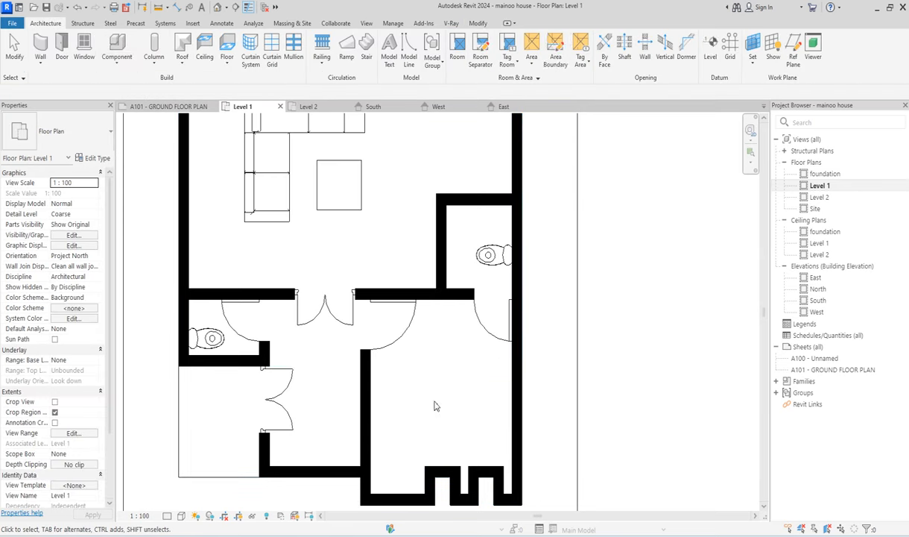
- Load the Bed (1) family from the Beds Chairs and Sofas folder under Furniture in the desktop's Metric Library for component placement
{"action": "left_click", "coordinate": [116, 46]}
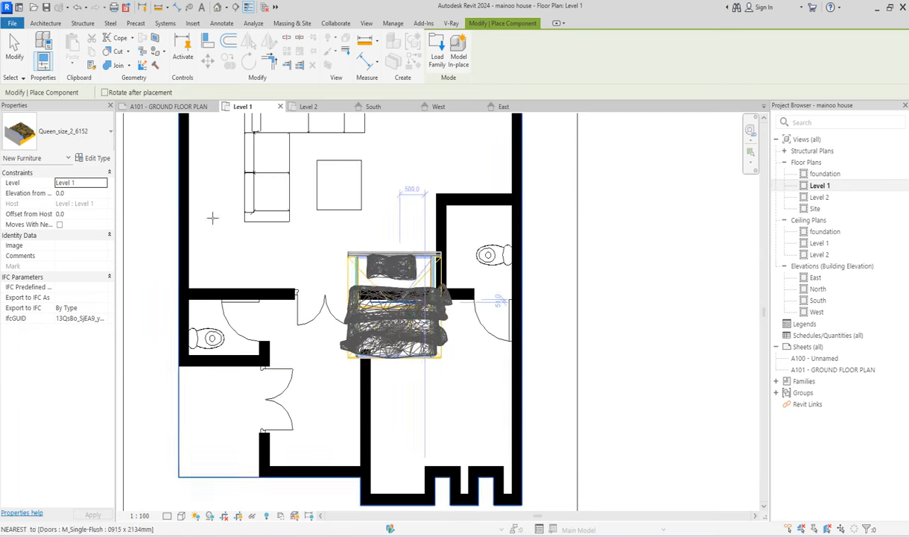
{"action": "left_click", "coordinate": [438, 63]}
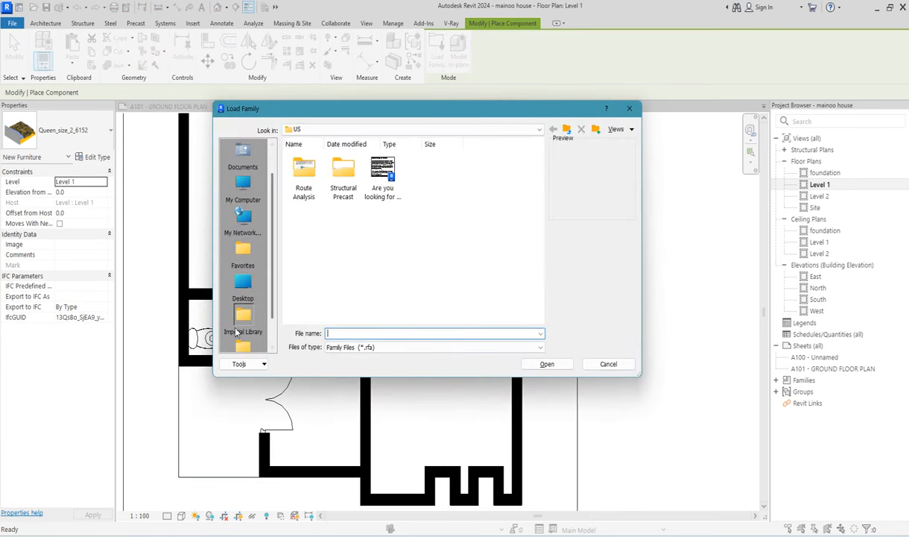
{"action": "left_click", "coordinate": [242, 267]}
{"action": "left_click", "coordinate": [242, 282]}
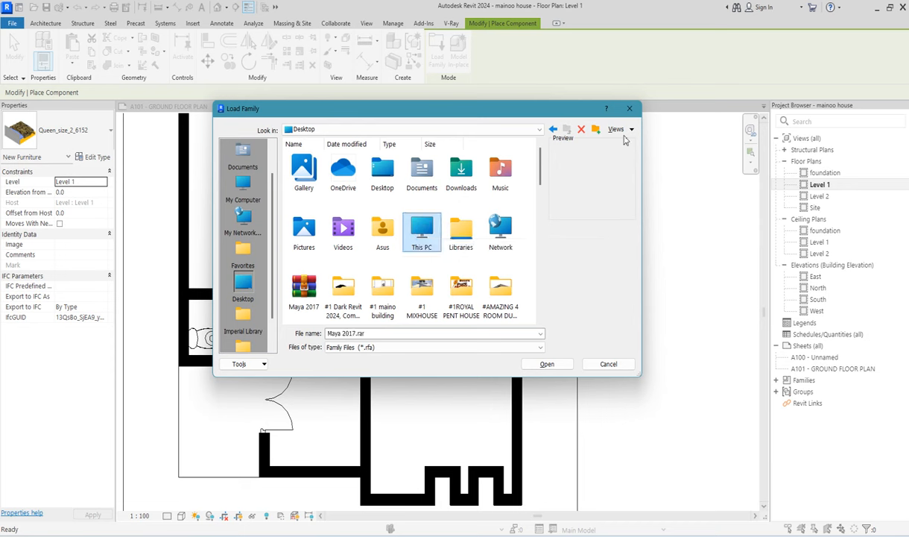
{"action": "left_click", "coordinate": [463, 235]}
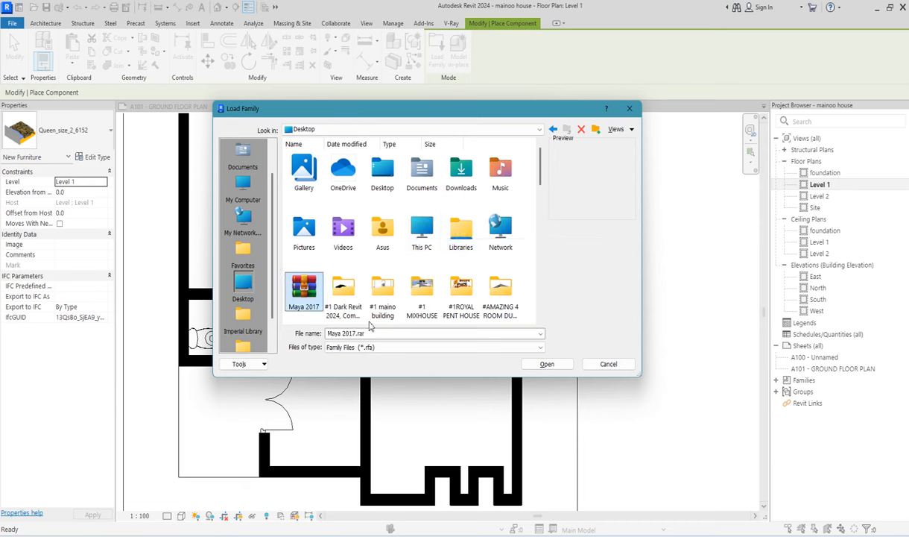
{"action": "key", "text": "m"}
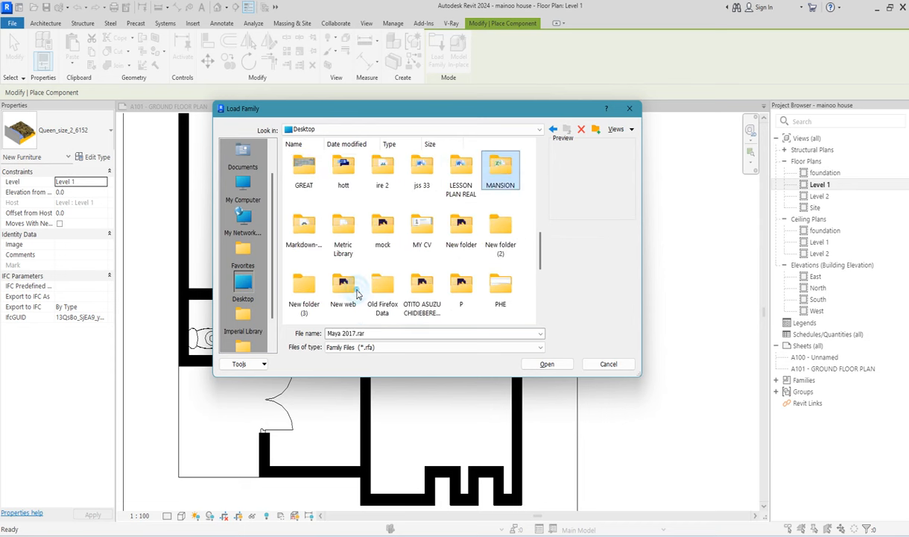
{"action": "double_click", "coordinate": [333, 248]}
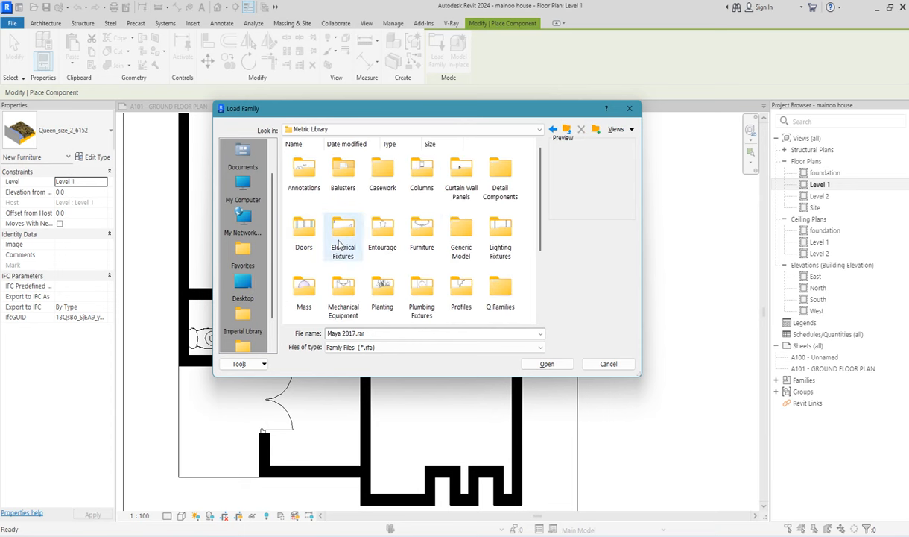
{"action": "double_click", "coordinate": [403, 233]}
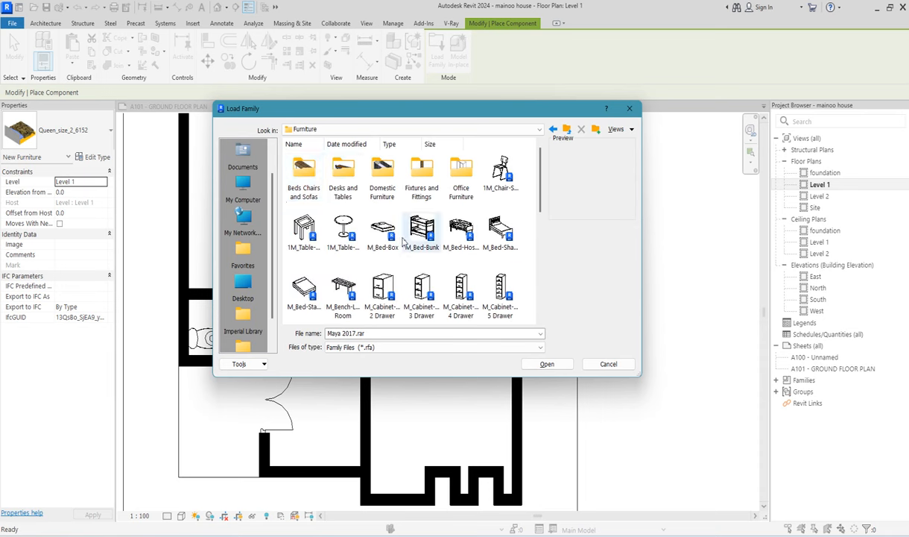
{"action": "double_click", "coordinate": [304, 170]}
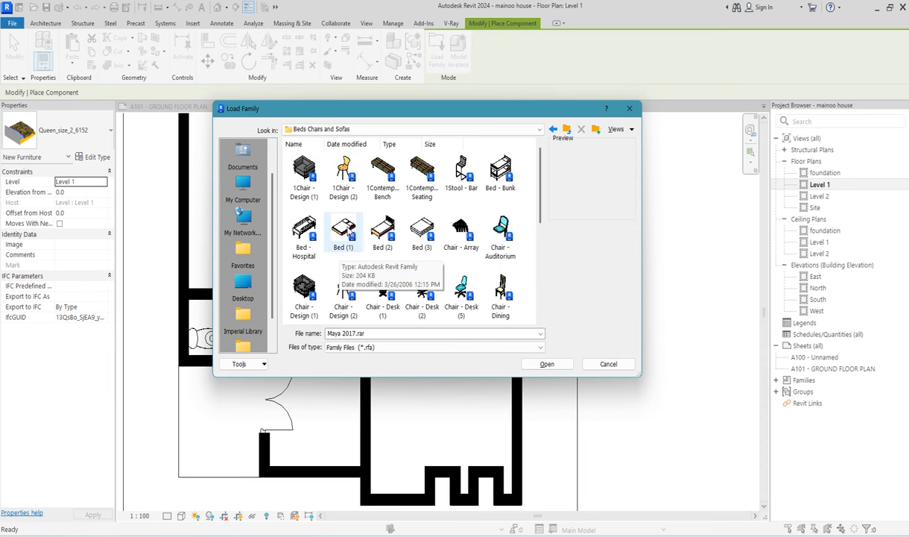
{"action": "left_click", "coordinate": [347, 232]}
{"action": "left_click", "coordinate": [546, 364]}
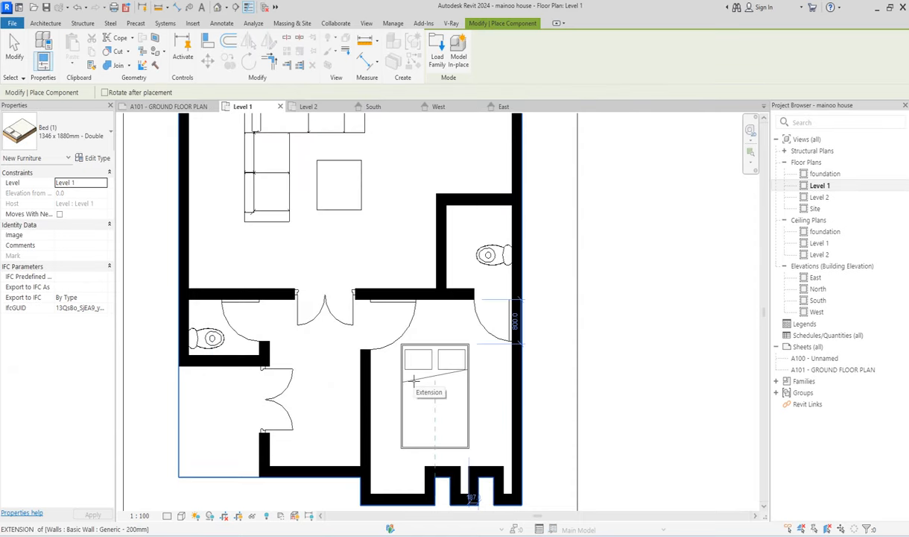
- Place one Bed (1) 1346 x 1880mm - Double in the southeast bedroom, rotated so its pillows face the east wall
{"action": "key", "text": "space"}
{"action": "key", "text": "space"}
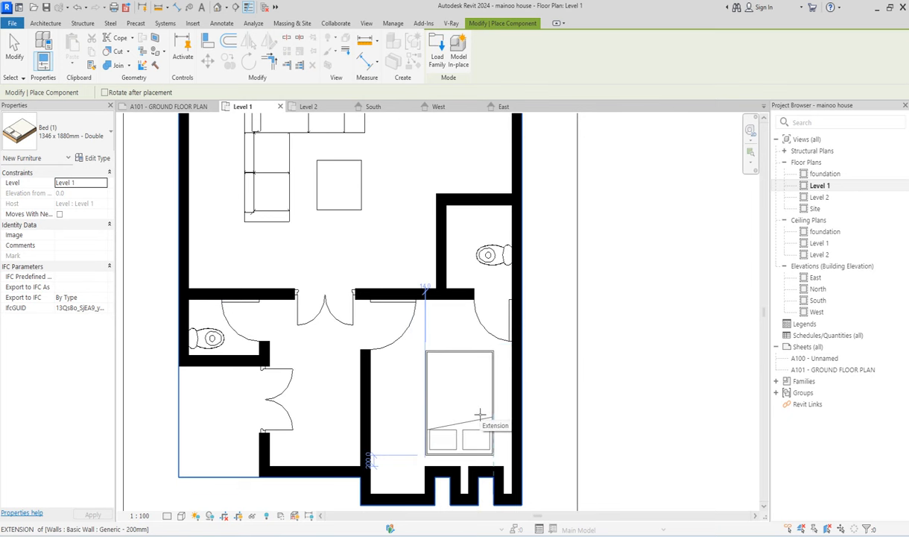
{"action": "key", "text": "space"}
{"action": "key", "text": "space"}
{"action": "key", "text": "space"}
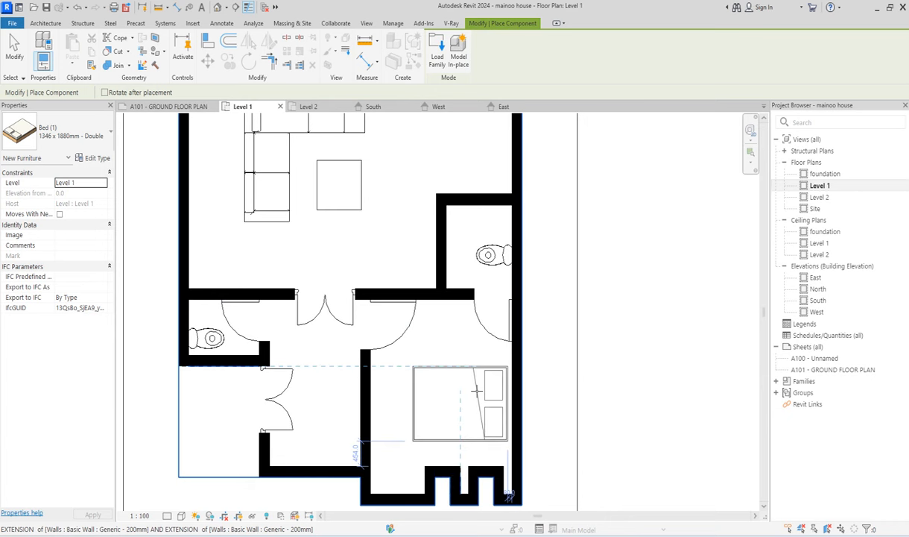
{"action": "left_click", "coordinate": [474, 391]}
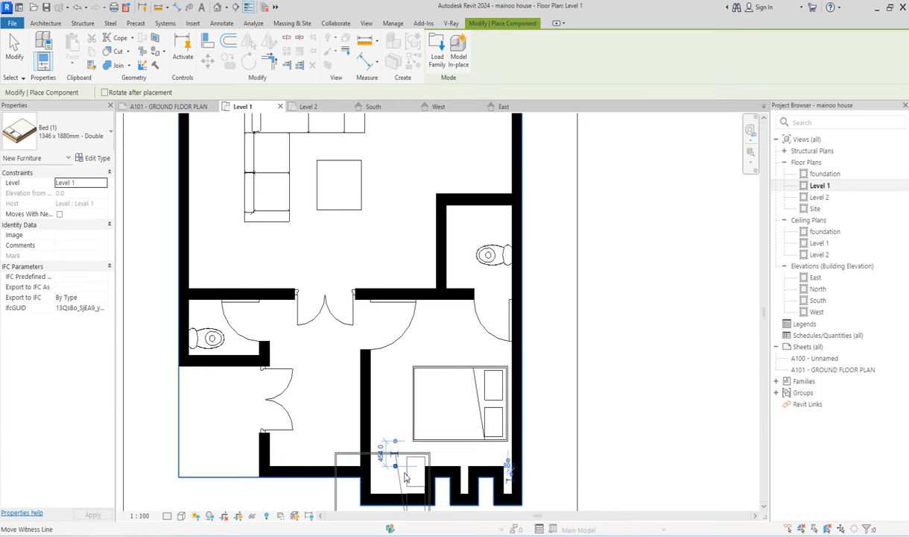
{"action": "key", "text": "Escape"}
{"action": "key", "text": "Escape"}
- Shift the bed in the southeast bedroom east so its headboard sits against the east wall
{"action": "scroll", "coordinate": [477, 410], "scroll_direction": "down", "scroll_amount": 3}
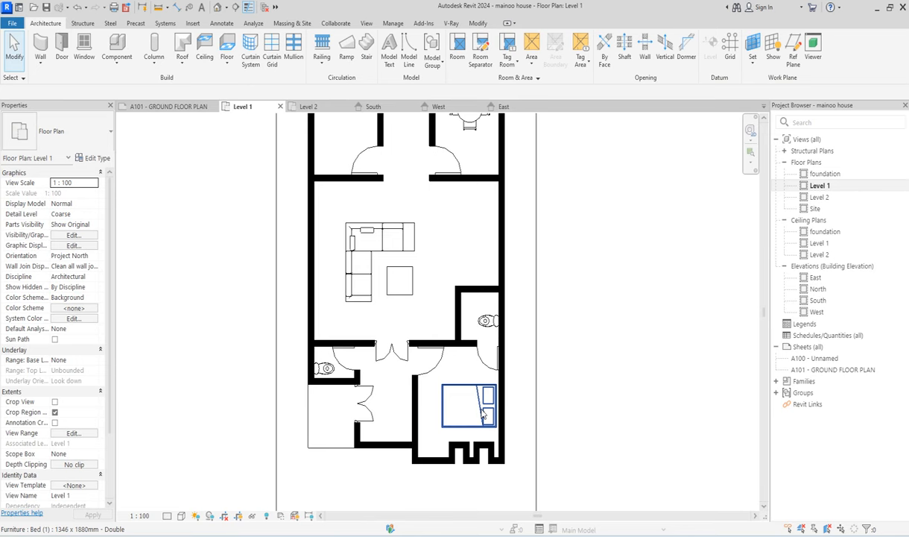
{"action": "scroll", "coordinate": [488, 414], "scroll_direction": "up", "scroll_amount": 2}
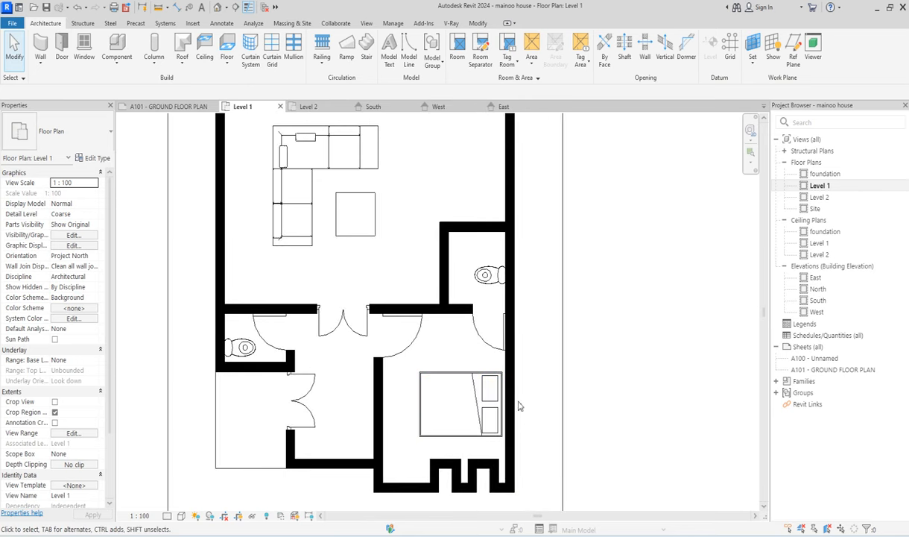
{"action": "left_click", "coordinate": [470, 403]}
{"action": "left_click", "coordinate": [670, 377]}
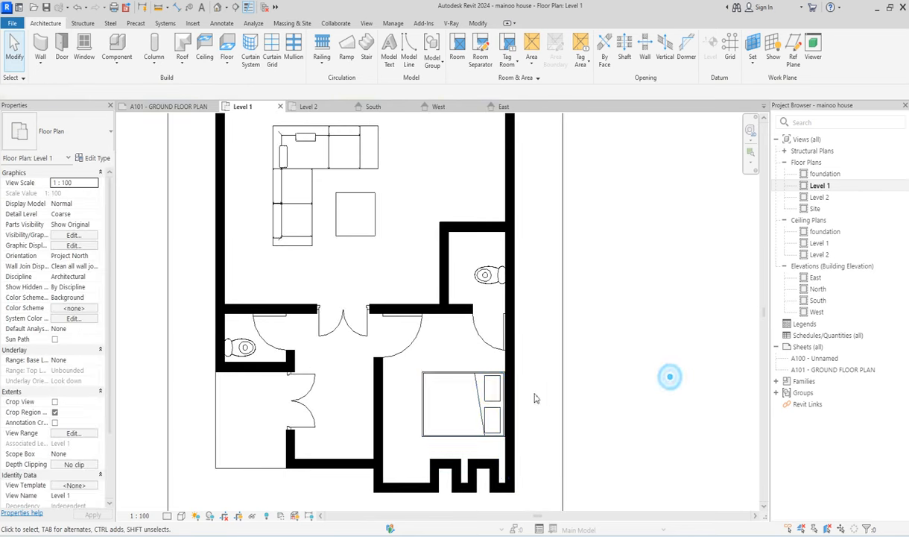
- Begin loading another component family and browse to the Metric Library folder
{"action": "scroll", "coordinate": [540, 388], "scroll_direction": "down", "scroll_amount": 2}
{"action": "scroll", "coordinate": [428, 381], "scroll_direction": "down", "scroll_amount": 2}
{"action": "scroll", "coordinate": [466, 261], "scroll_direction": "up", "scroll_amount": 1}
{"action": "scroll", "coordinate": [371, 284], "scroll_direction": "down", "scroll_amount": 2}
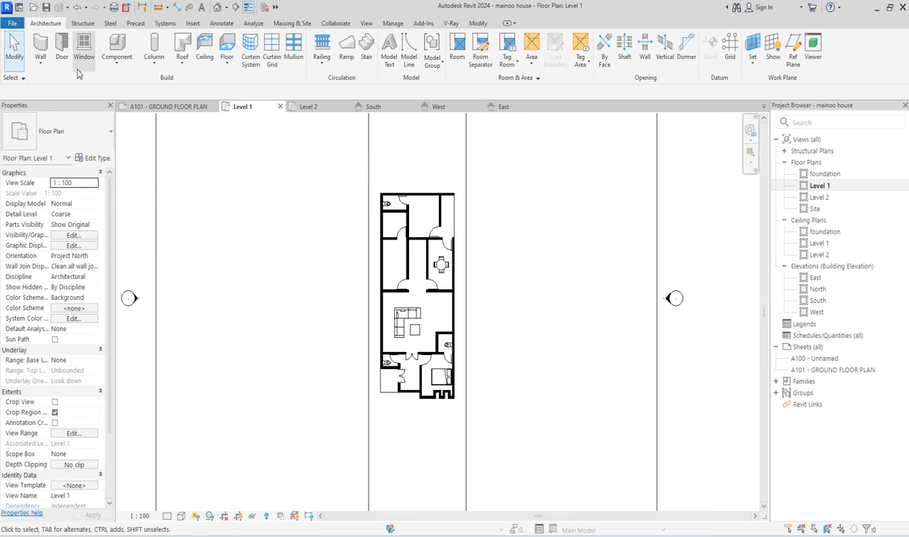
{"action": "left_click", "coordinate": [115, 50]}
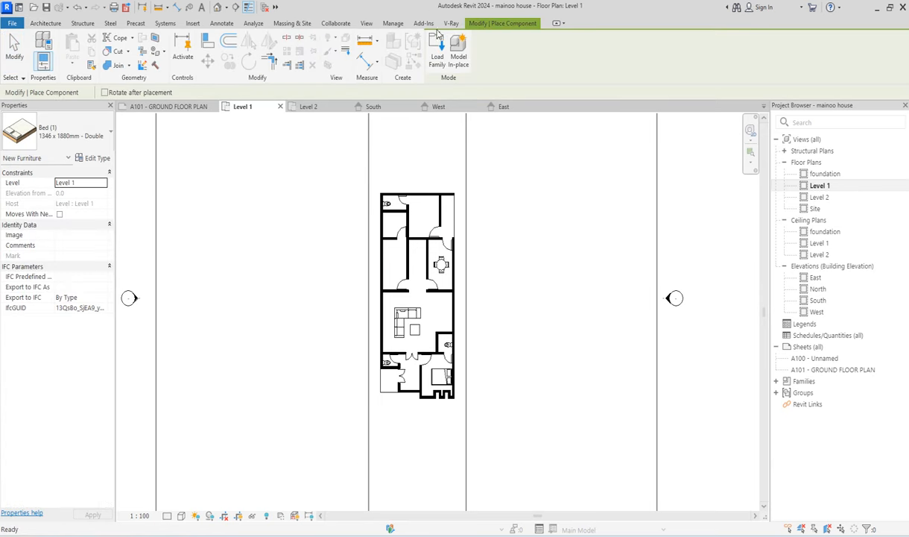
{"action": "left_click", "coordinate": [438, 60]}
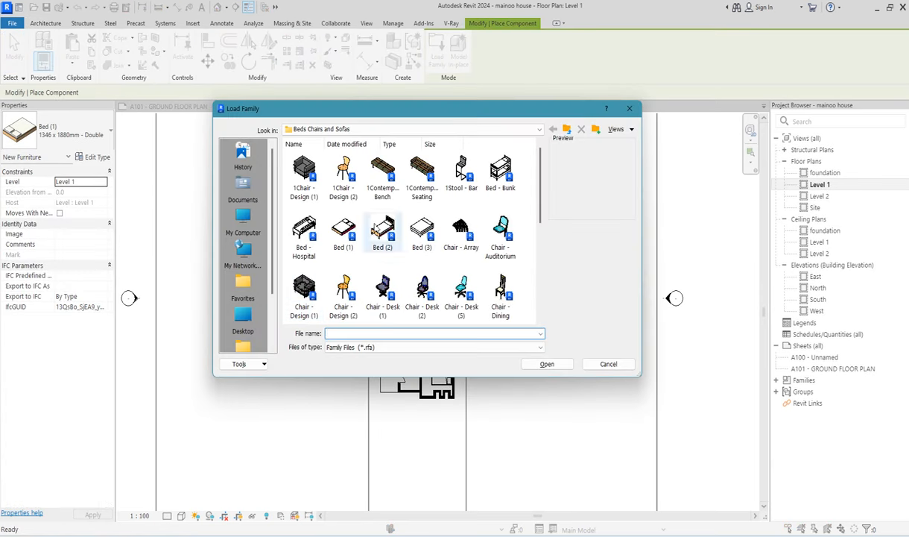
{"action": "left_click", "coordinate": [539, 129]}
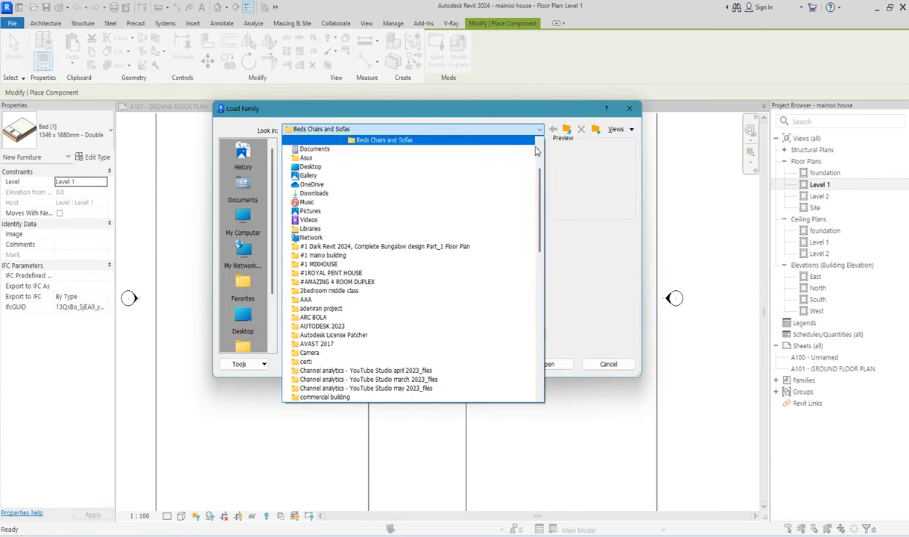
{"action": "left_click_drag", "start_coordinate": [539, 188], "coordinate": [539, 181]}
{"action": "left_click", "coordinate": [359, 140]}
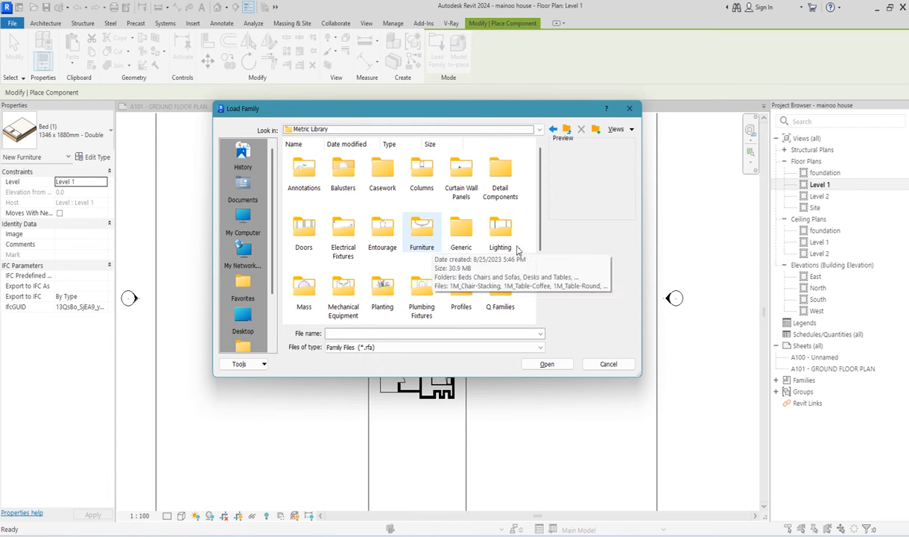
{"action": "scroll", "coordinate": [479, 310], "scroll_direction": "down", "scroll_amount": 2}
{"action": "double_click", "coordinate": [383, 263]}
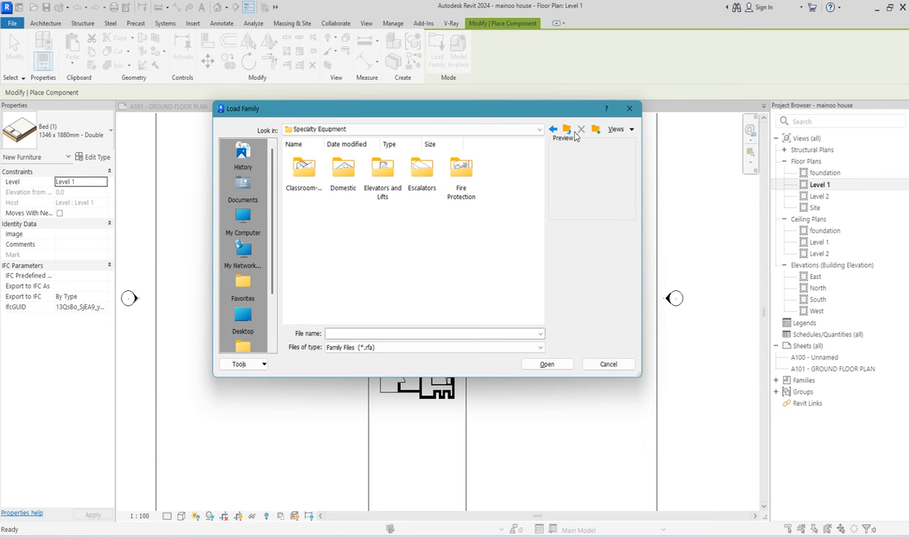
{"action": "left_click", "coordinate": [553, 130]}
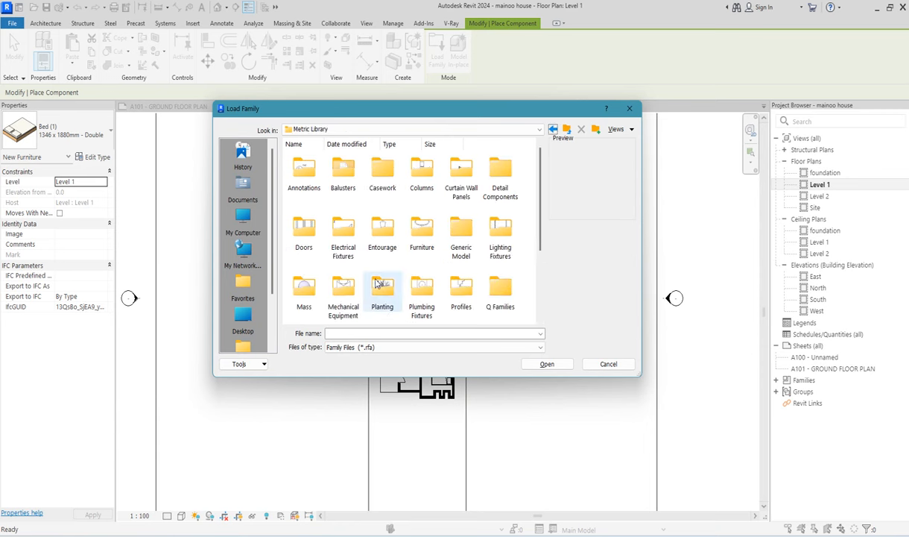
- Load the Treadmill and 1Exercise Bike families together from the Exercise Equipment folder under Speciality Equipment
{"action": "scroll", "coordinate": [387, 319], "scroll_direction": "down", "scroll_amount": 2}
{"action": "double_click", "coordinate": [343, 231]}
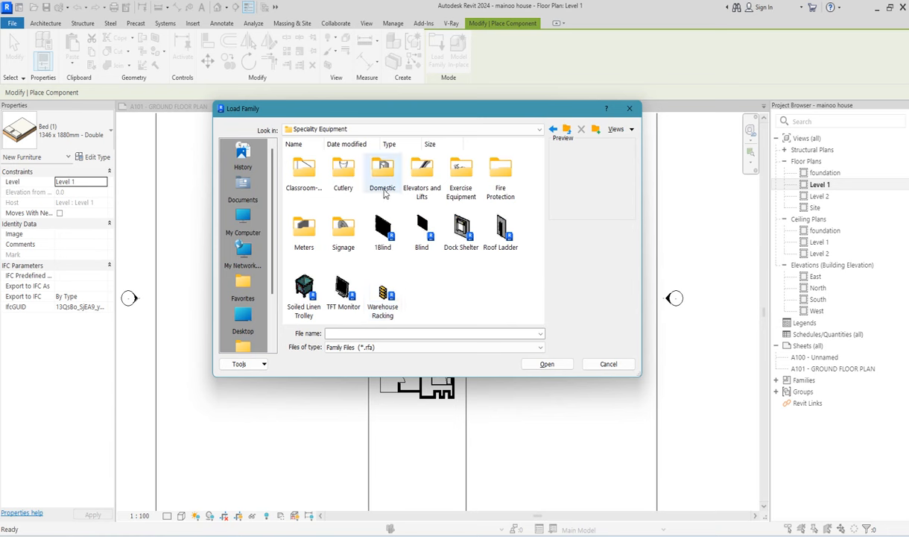
{"action": "double_click", "coordinate": [460, 175]}
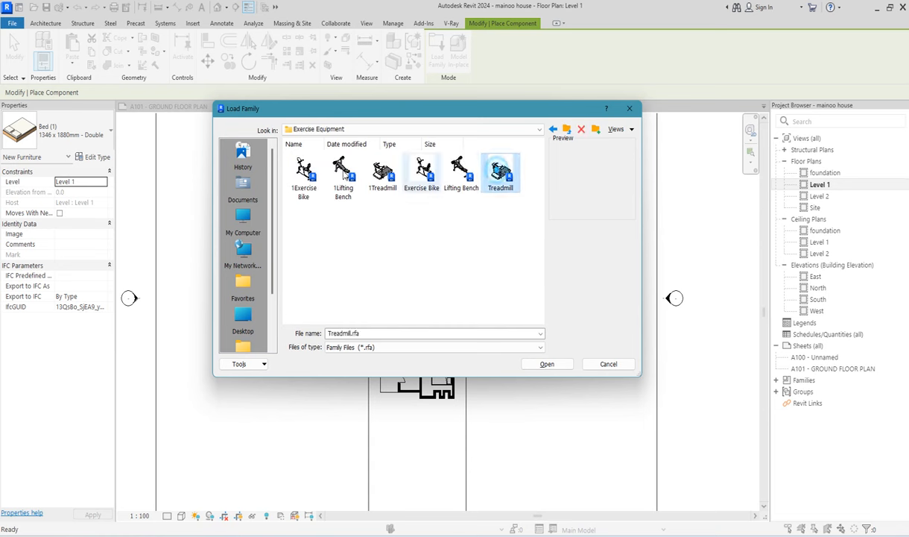
{"action": "left_click", "coordinate": [304, 173]}
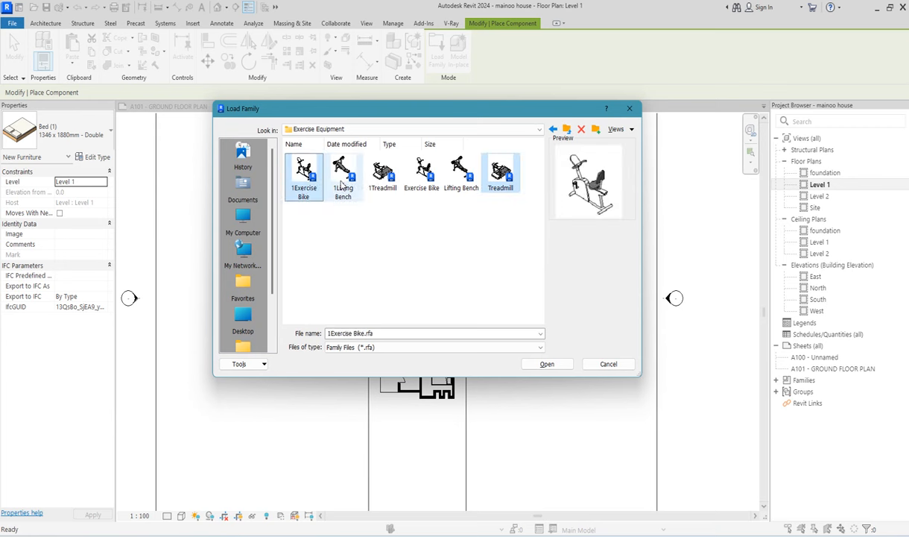
{"action": "left_click", "coordinate": [547, 364]}
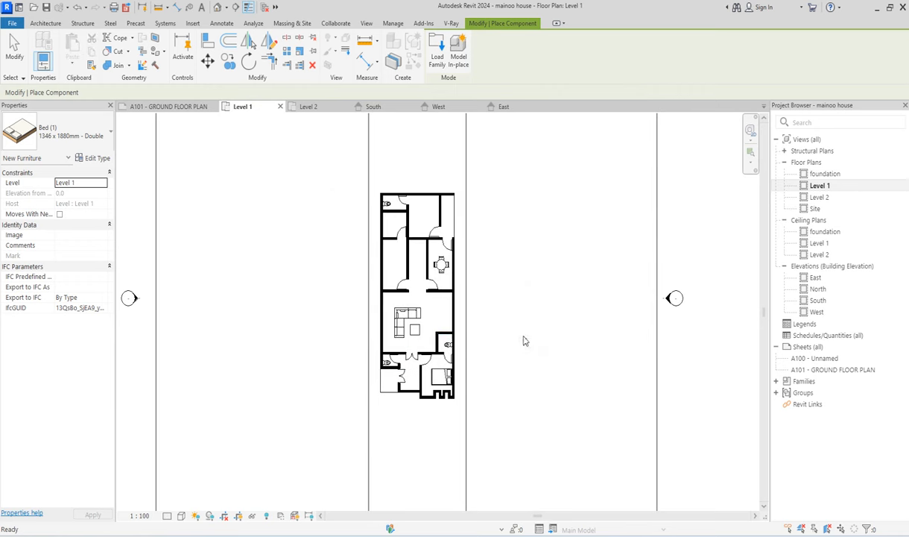
- Place one Treadmill upright near the southwest corner of the north middle room, alongside its west wall
{"action": "scroll", "coordinate": [439, 220], "scroll_direction": "up", "scroll_amount": 5}
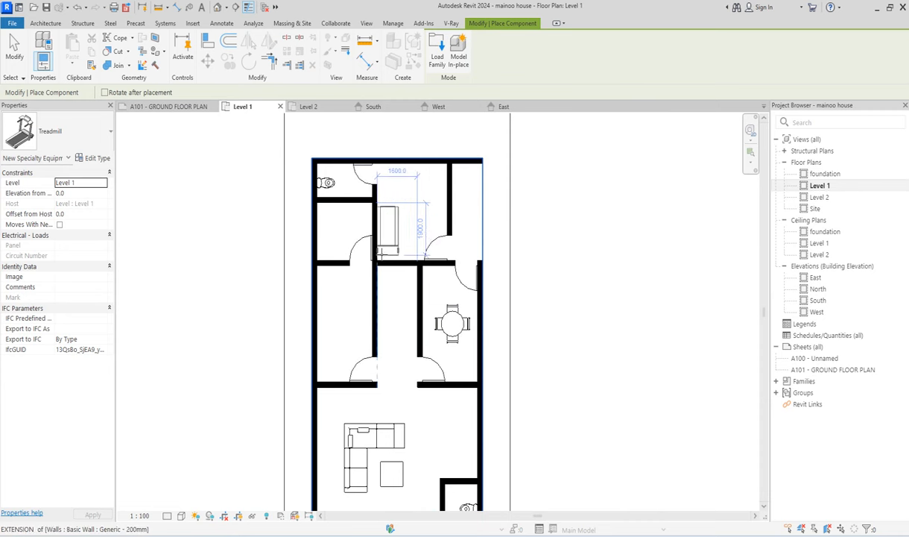
{"action": "scroll", "coordinate": [378, 258], "scroll_direction": "up", "scroll_amount": 3}
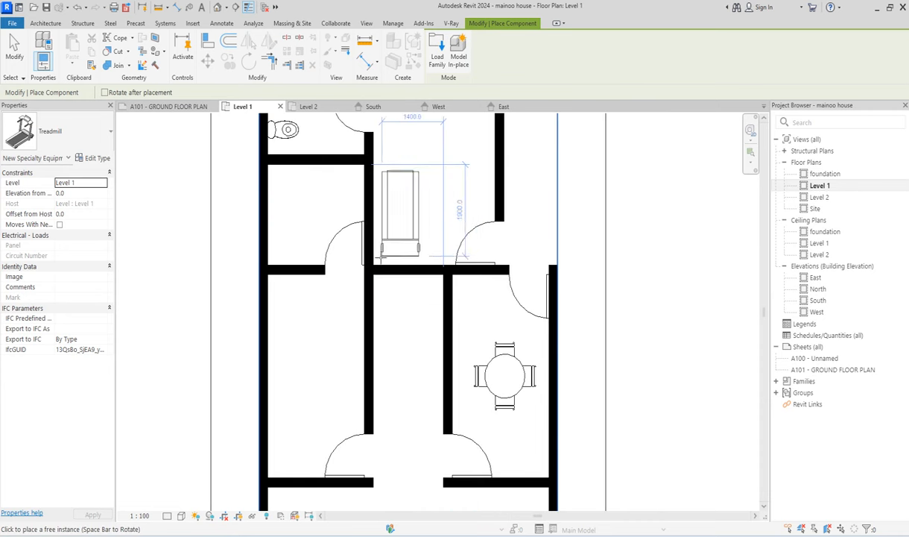
{"action": "left_click", "coordinate": [380, 277]}
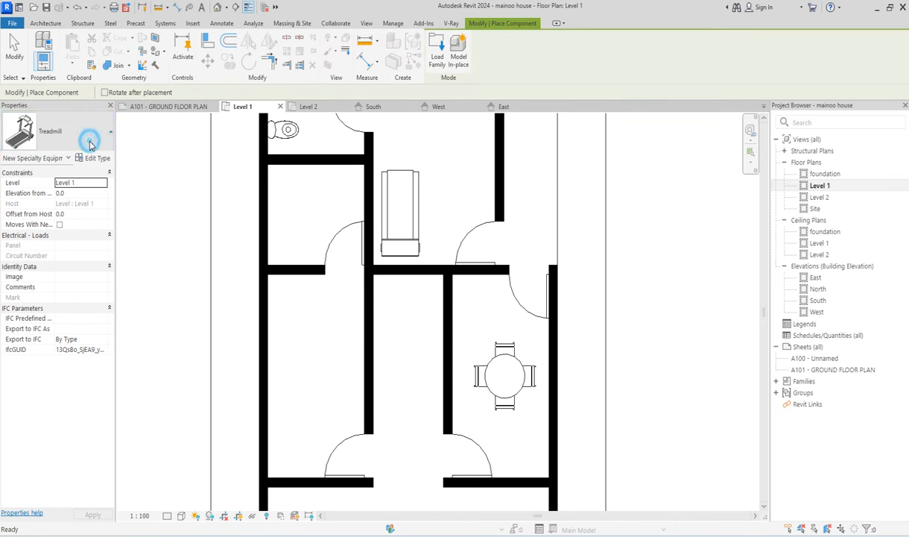
- Place one 1Exercise Bike, rotated to lie horizontally, along the north wall near the northeast corner of the treadmill room
{"action": "left_click", "coordinate": [94, 131]}
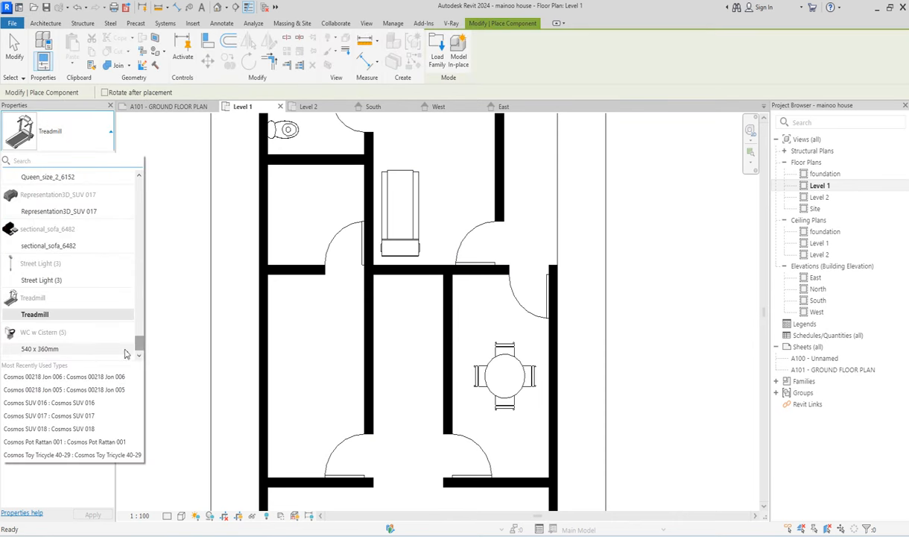
{"action": "scroll", "coordinate": [140, 344], "scroll_direction": "up", "scroll_amount": 1}
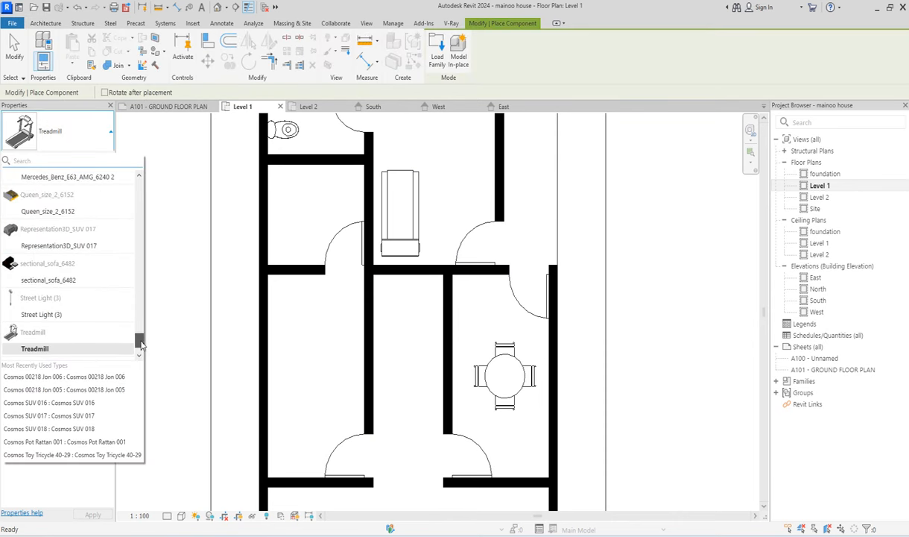
{"action": "scroll", "coordinate": [105, 321], "scroll_direction": "up", "scroll_amount": 10}
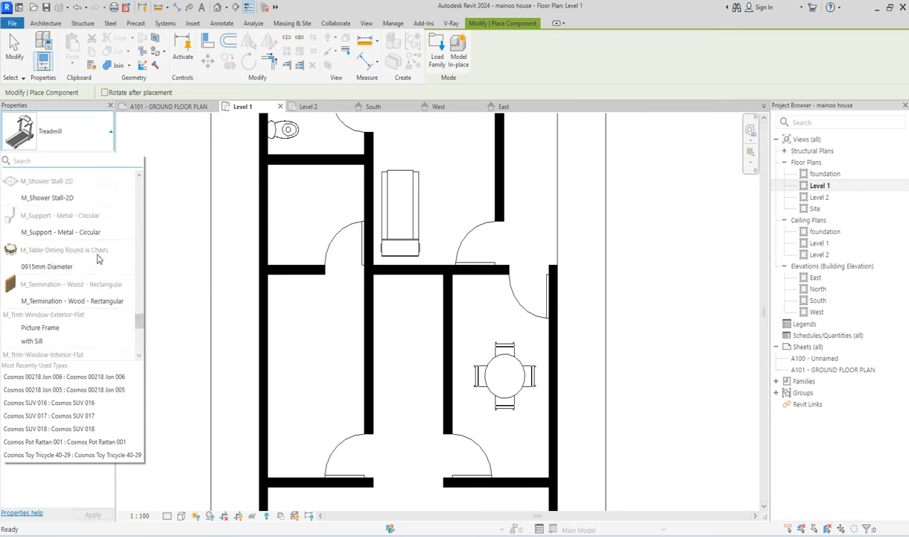
{"action": "scroll", "coordinate": [98, 259], "scroll_direction": "up", "scroll_amount": 10}
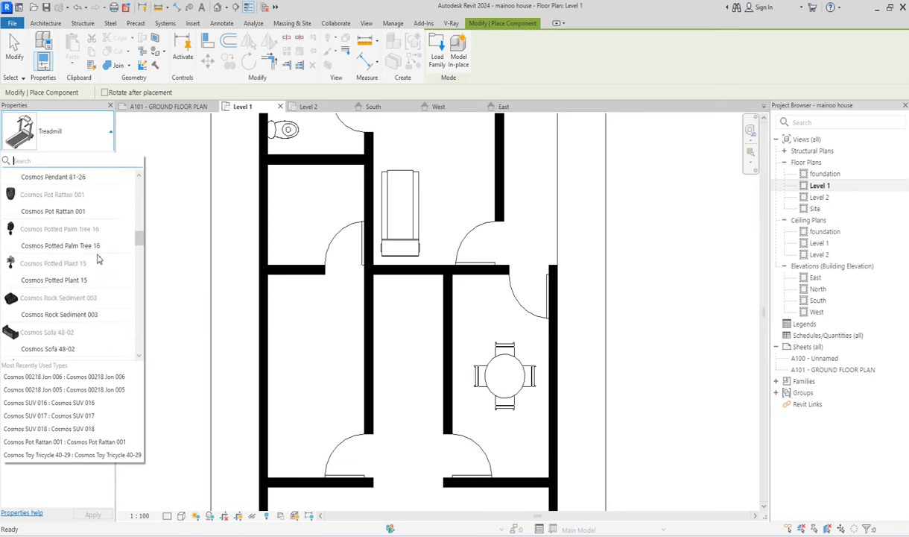
{"action": "scroll", "coordinate": [98, 259], "scroll_direction": "up", "scroll_amount": 3}
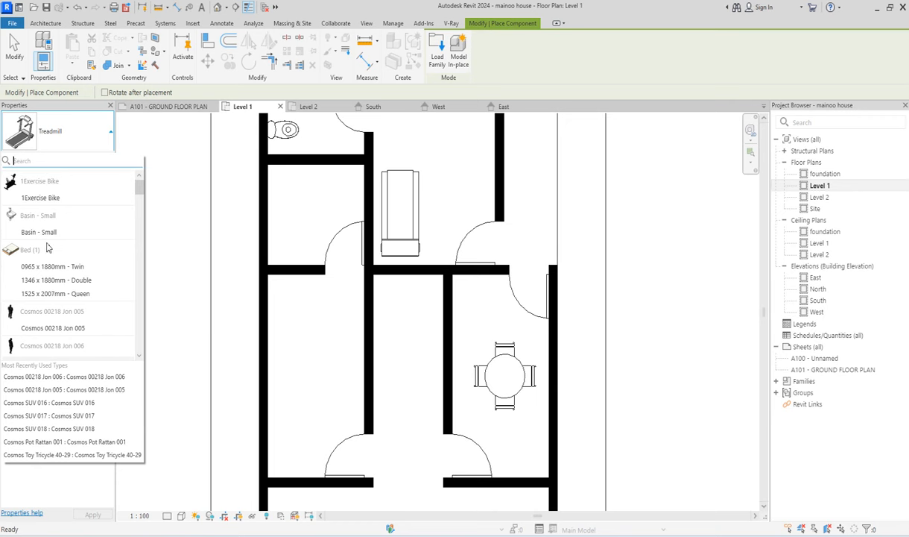
{"action": "left_click", "coordinate": [35, 201]}
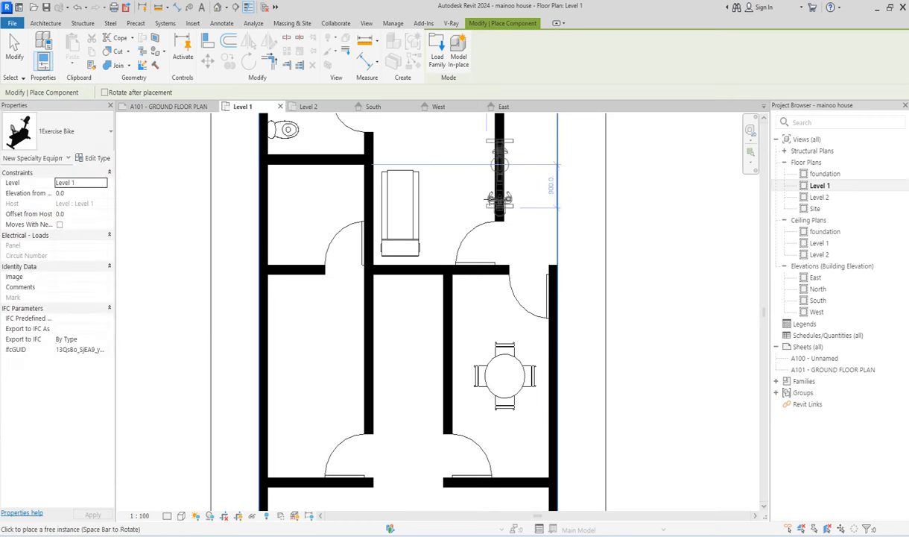
{"action": "scroll", "coordinate": [422, 290], "scroll_direction": "down", "scroll_amount": 3}
{"action": "key", "text": "space"}
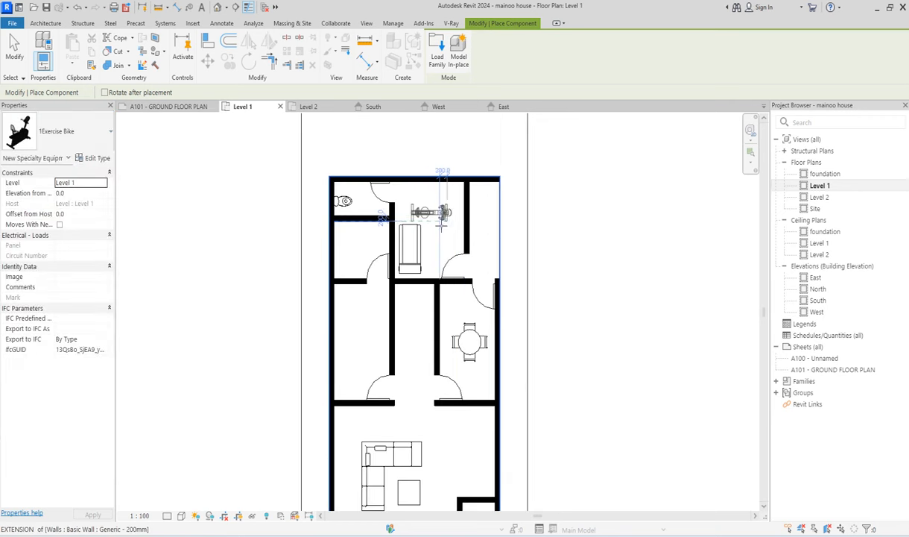
{"action": "left_click", "coordinate": [453, 196]}
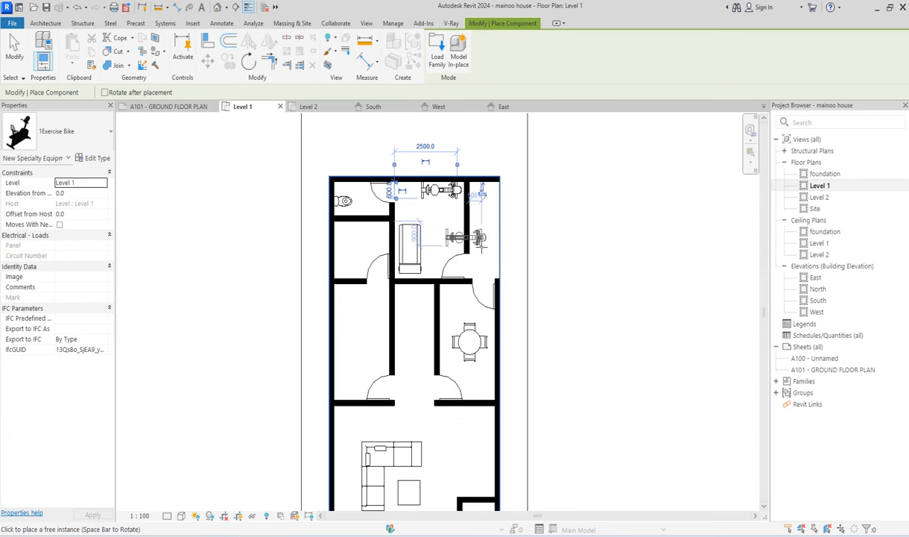
{"action": "key", "text": "Escape"}
{"action": "key", "text": "Escape"}
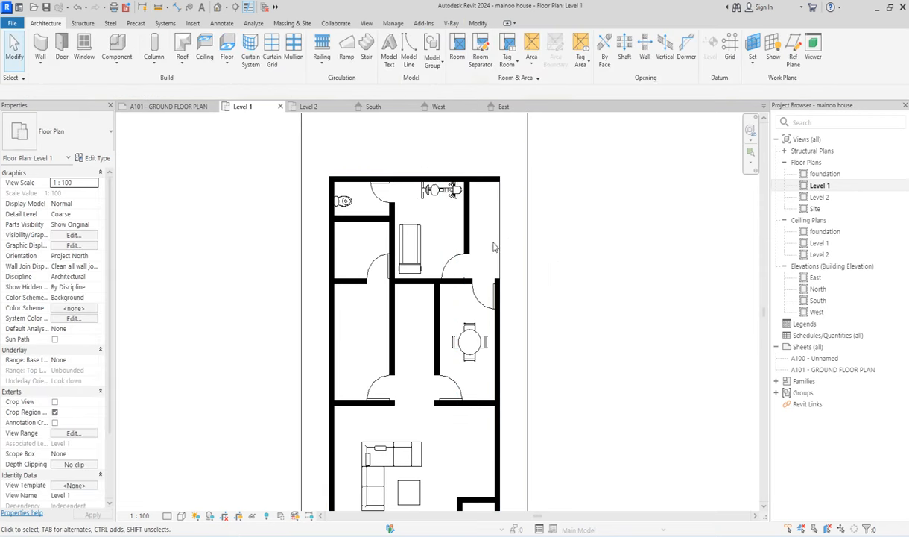
- Begin loading another component family and examine the Domestic appliance families under Specialty Equipment in the Metric Library
{"action": "scroll", "coordinate": [462, 250], "scroll_direction": "up", "scroll_amount": 1}
{"action": "scroll", "coordinate": [426, 242], "scroll_direction": "down", "scroll_amount": 1}
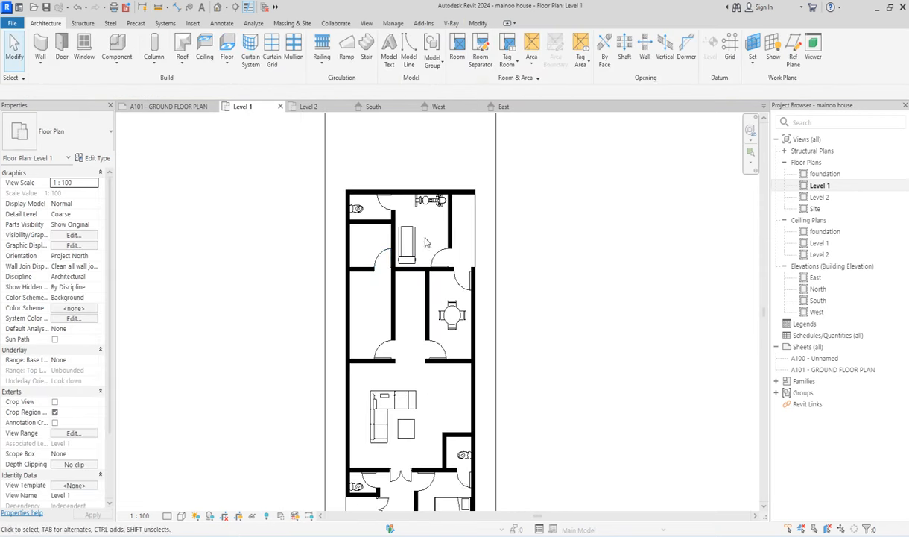
{"action": "scroll", "coordinate": [417, 294], "scroll_direction": "down", "scroll_amount": 2}
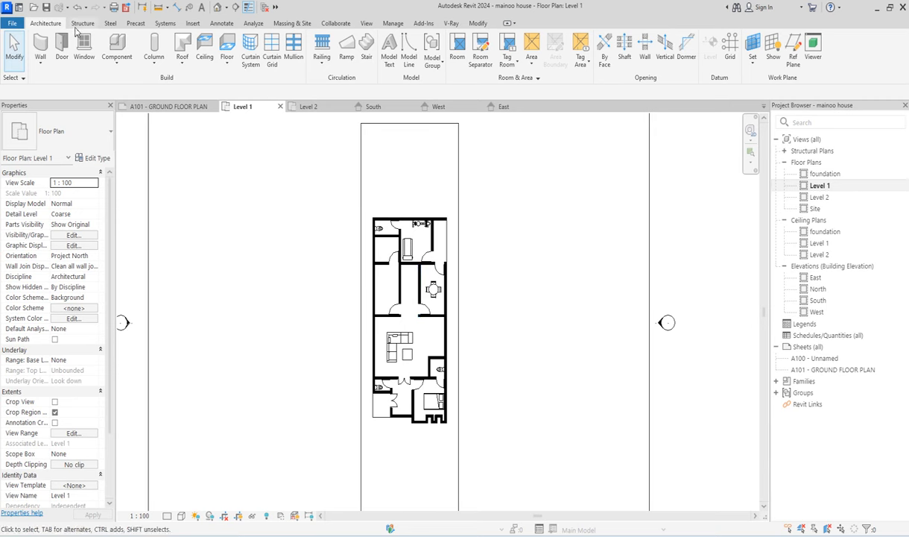
{"action": "left_click", "coordinate": [117, 46]}
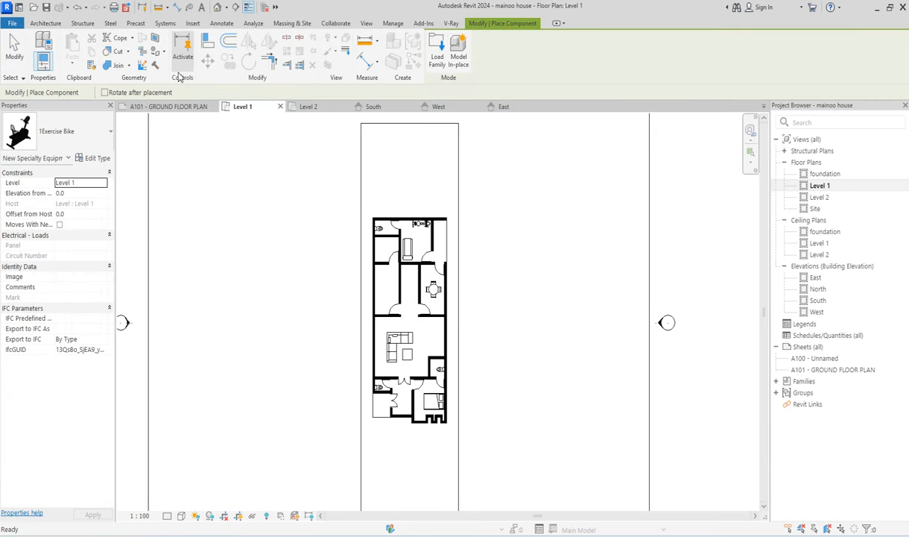
{"action": "left_click", "coordinate": [436, 57]}
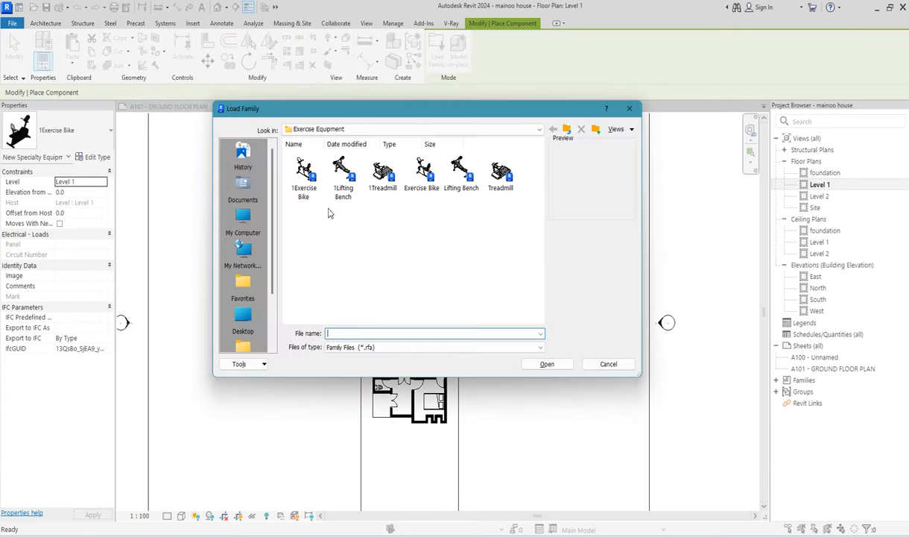
{"action": "left_click", "coordinate": [540, 130]}
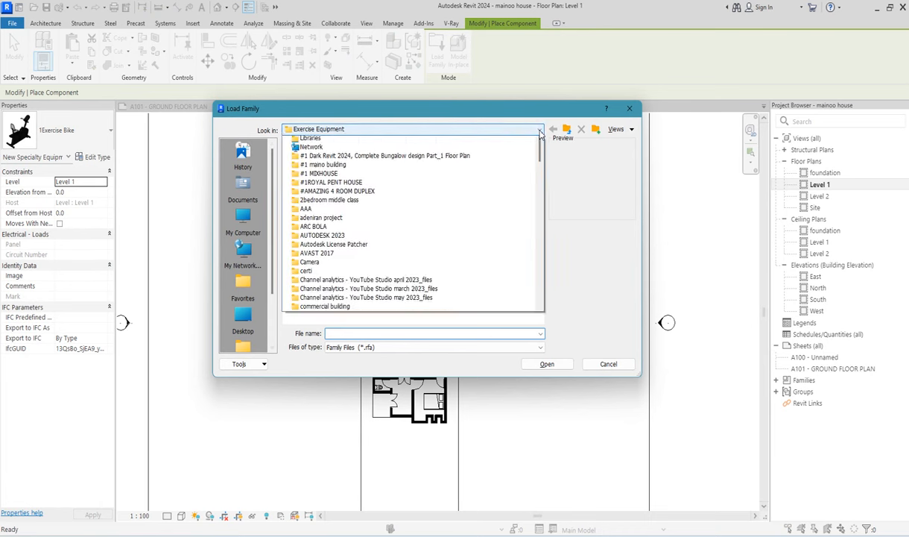
{"action": "scroll", "coordinate": [368, 177], "scroll_direction": "up", "scroll_amount": 2}
{"action": "left_click", "coordinate": [367, 176]}
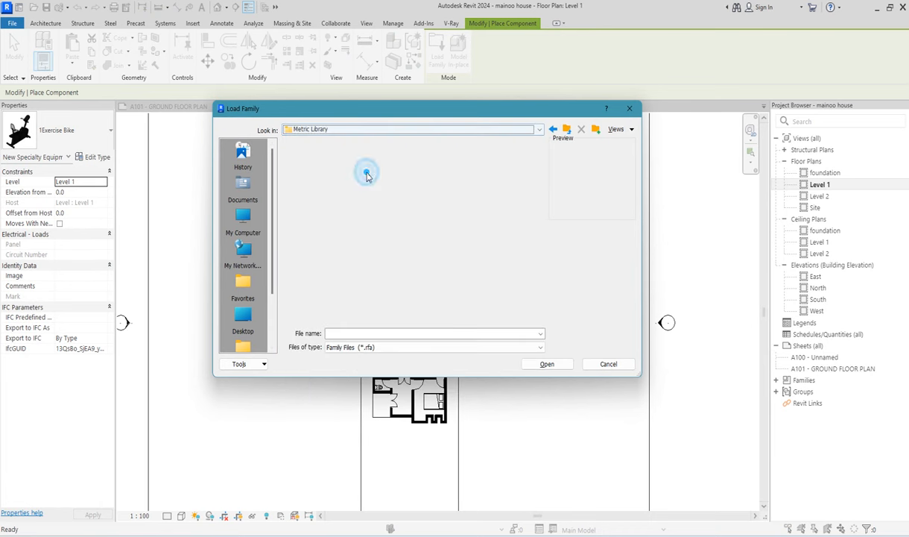
{"action": "scroll", "coordinate": [459, 239], "scroll_direction": "down", "scroll_amount": 1}
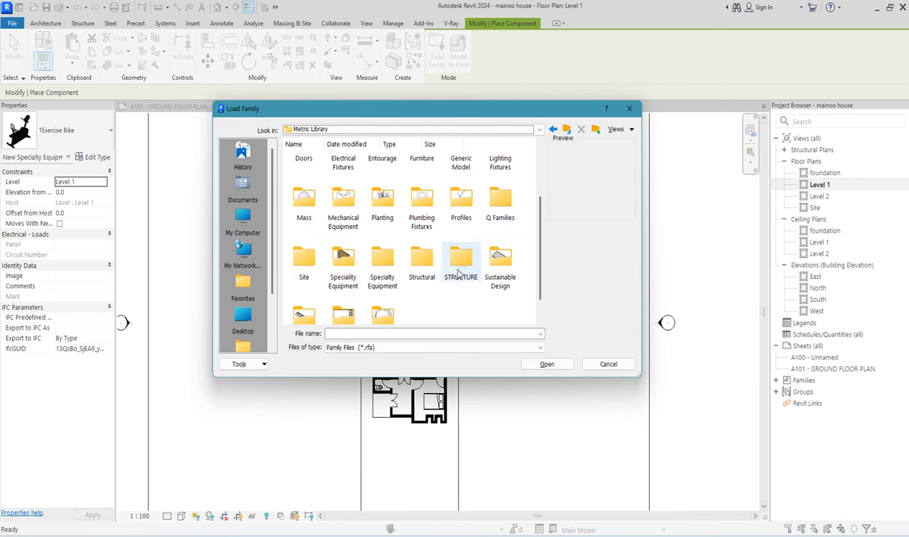
{"action": "double_click", "coordinate": [386, 275]}
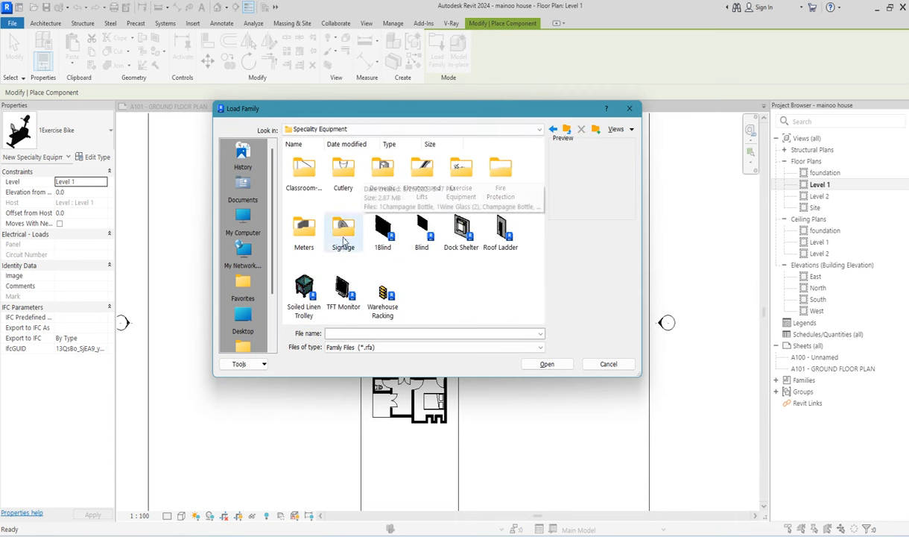
{"action": "double_click", "coordinate": [383, 176]}
{"action": "scroll", "coordinate": [388, 255], "scroll_direction": "down", "scroll_amount": 1}
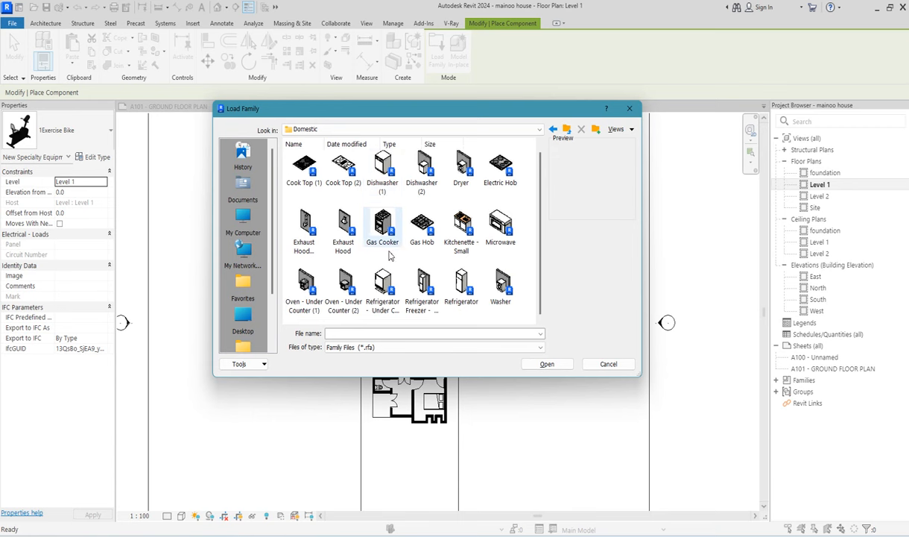
{"action": "scroll", "coordinate": [389, 255], "scroll_direction": "up", "scroll_amount": 1}
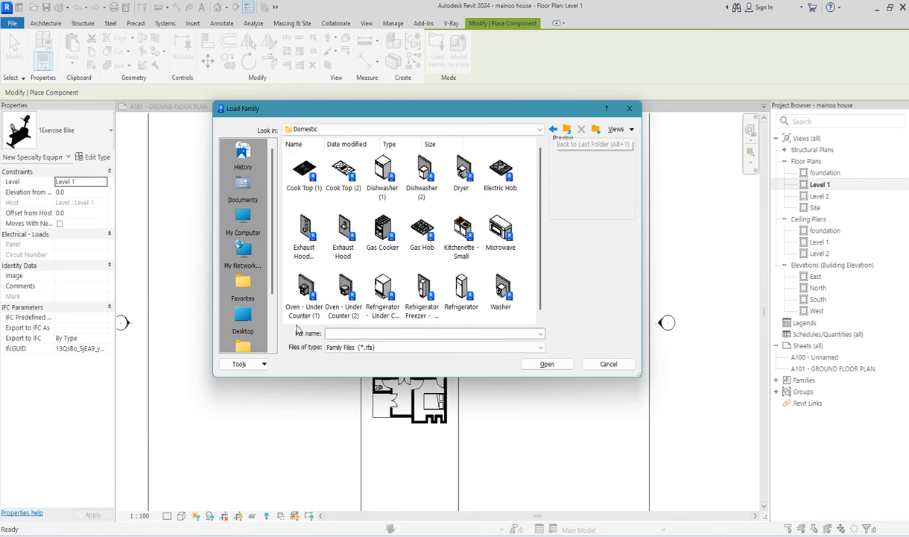
- Look through the Plumbing Fixtures families in the Metric Library and leave component placement without loading a family
{"action": "left_click", "coordinate": [554, 130]}
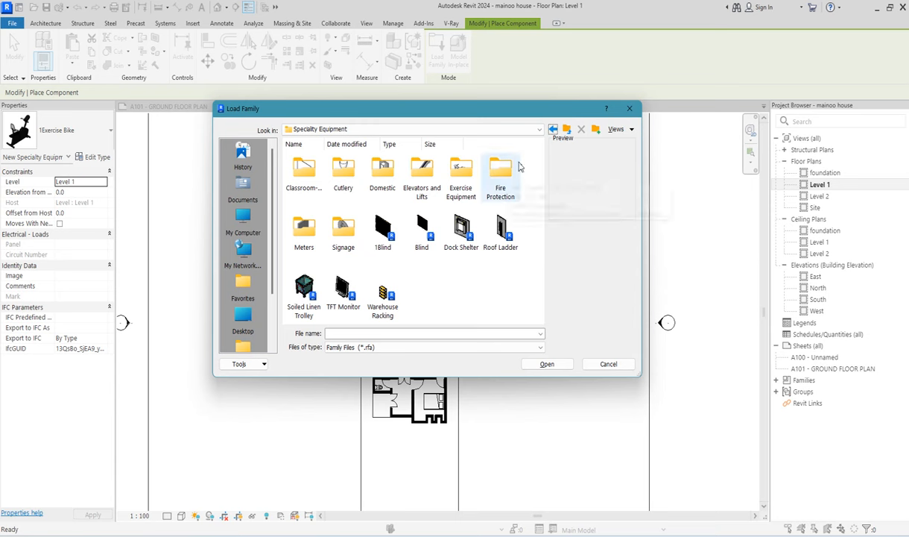
{"action": "left_click", "coordinate": [553, 130]}
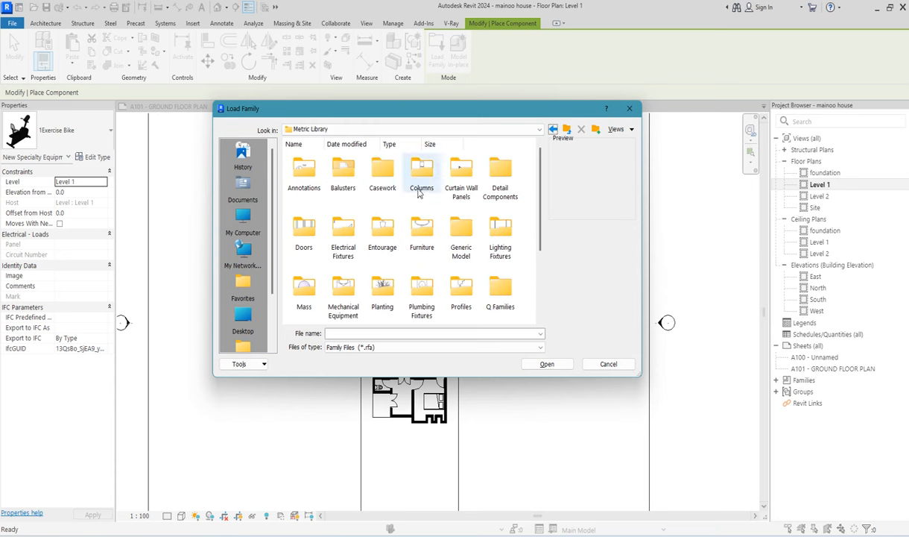
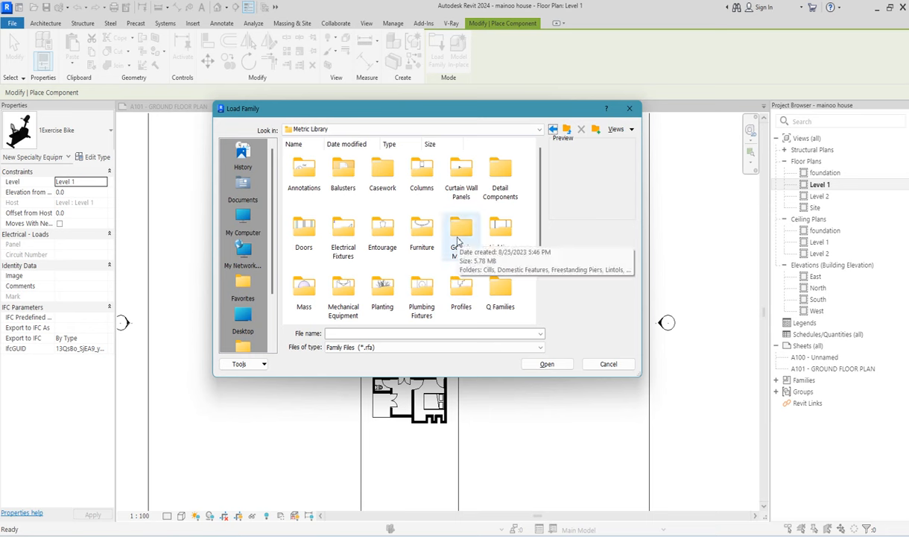
{"action": "scroll", "coordinate": [458, 240], "scroll_direction": "down", "scroll_amount": 3}
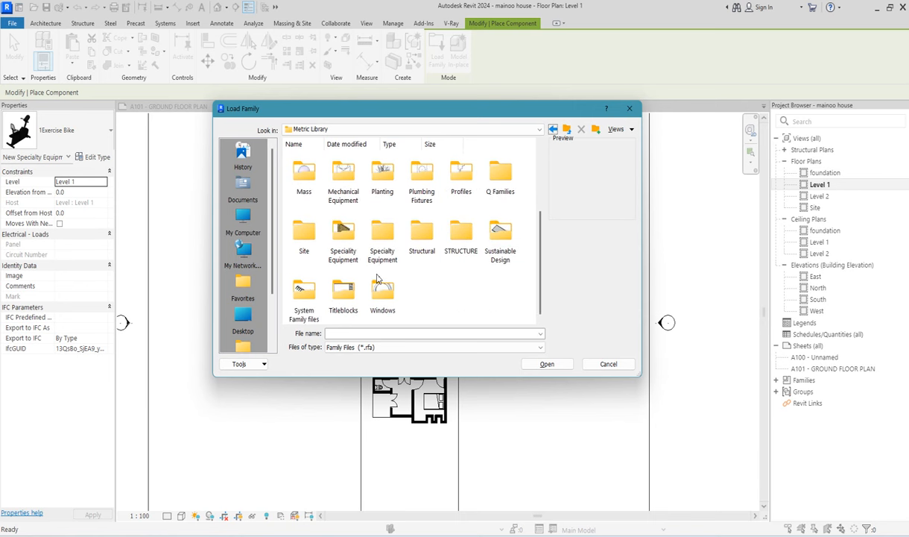
{"action": "scroll", "coordinate": [377, 277], "scroll_direction": "up", "scroll_amount": 3}
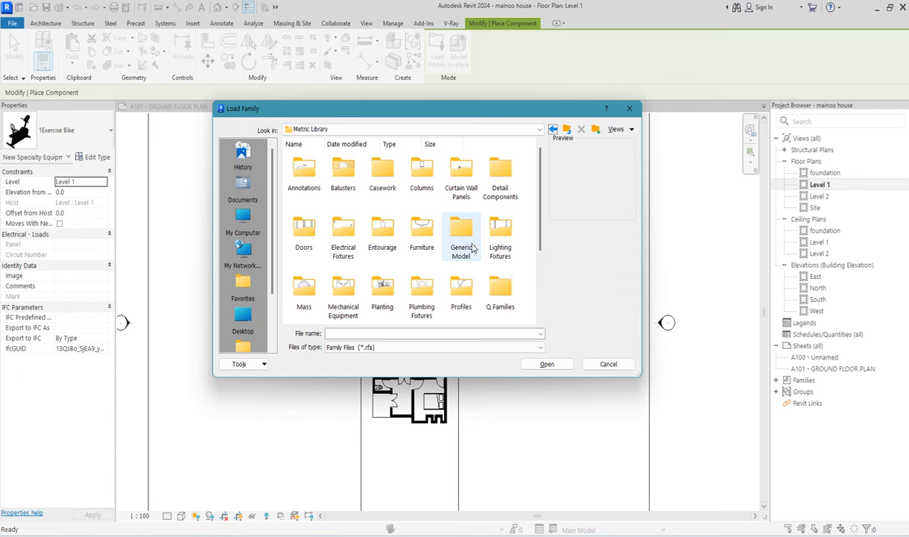
{"action": "left_click", "coordinate": [421, 294]}
{"action": "double_click", "coordinate": [422, 294]}
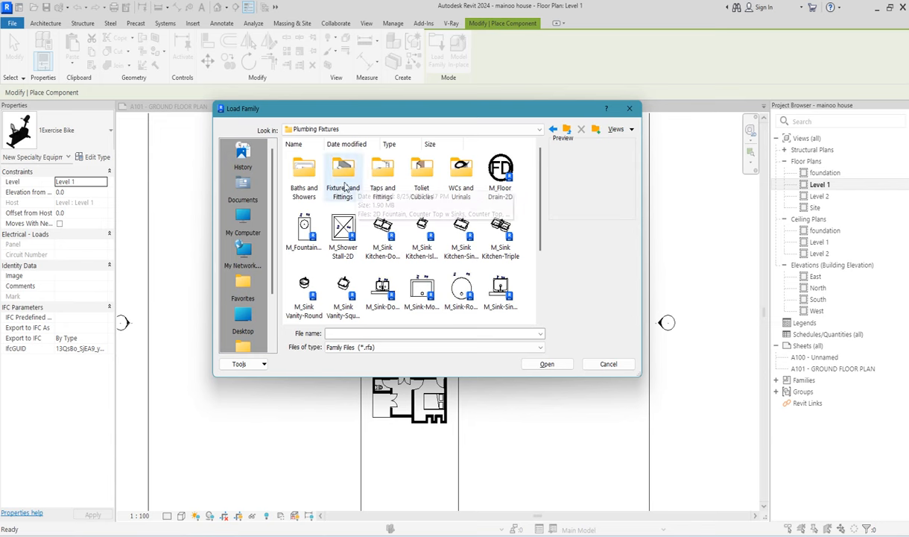
{"action": "scroll", "coordinate": [345, 194], "scroll_direction": "down", "scroll_amount": 3}
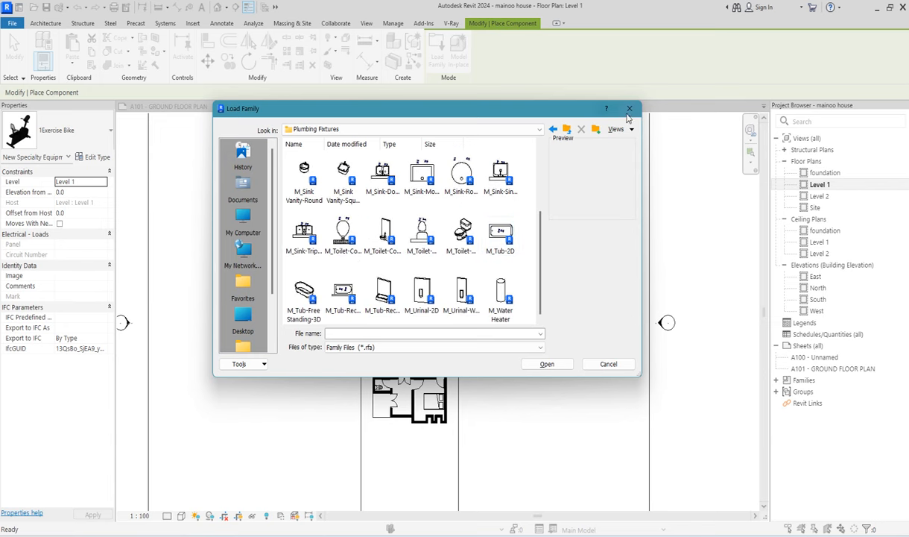
{"action": "left_click", "coordinate": [629, 108]}
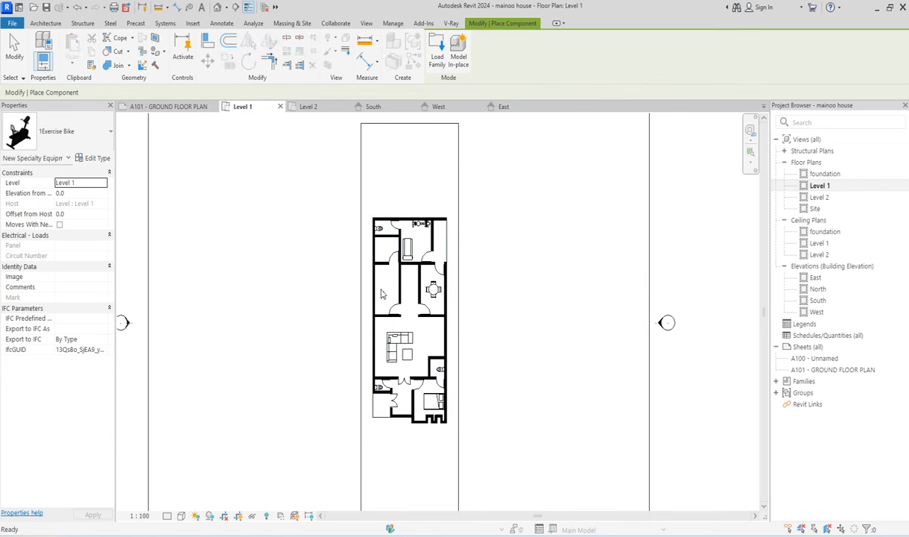
{"action": "key", "text": "Escape"}
- Draw a vertical detail line about 4200 mm long in the west middle room, about 700 mm from its west wall, spanning wall to wall
{"action": "scroll", "coordinate": [380, 293], "scroll_direction": "up", "scroll_amount": 2}
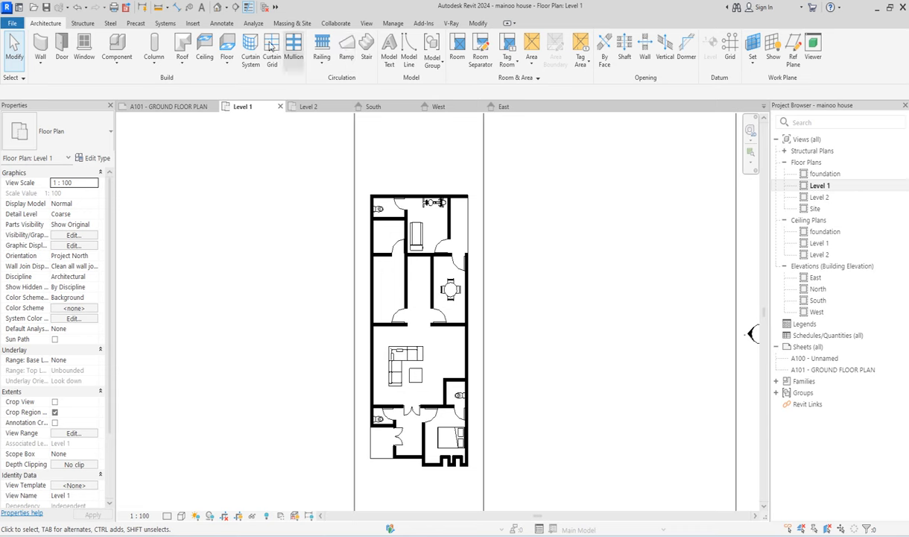
{"action": "left_click", "coordinate": [222, 23]}
{"action": "left_click", "coordinate": [237, 49]}
{"action": "scroll", "coordinate": [384, 260], "scroll_direction": "up", "scroll_amount": 4}
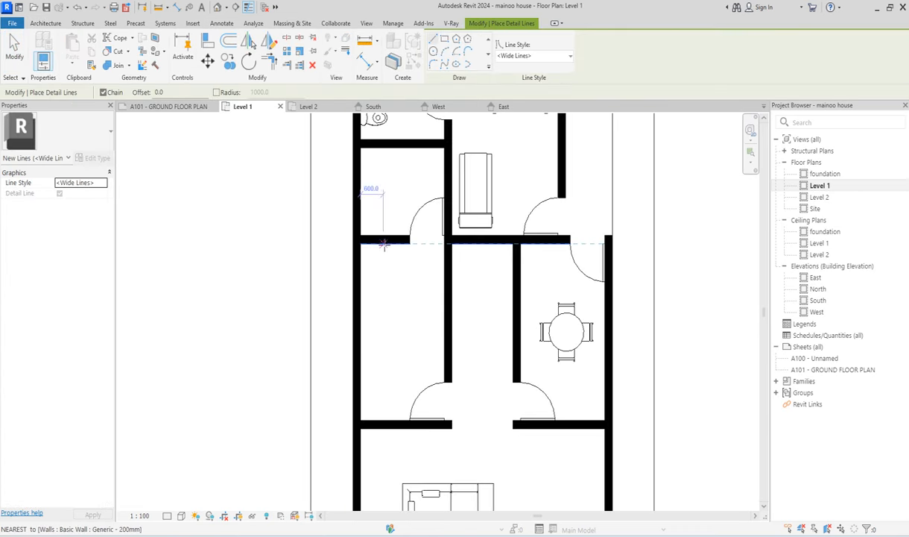
{"action": "left_click", "coordinate": [386, 244]}
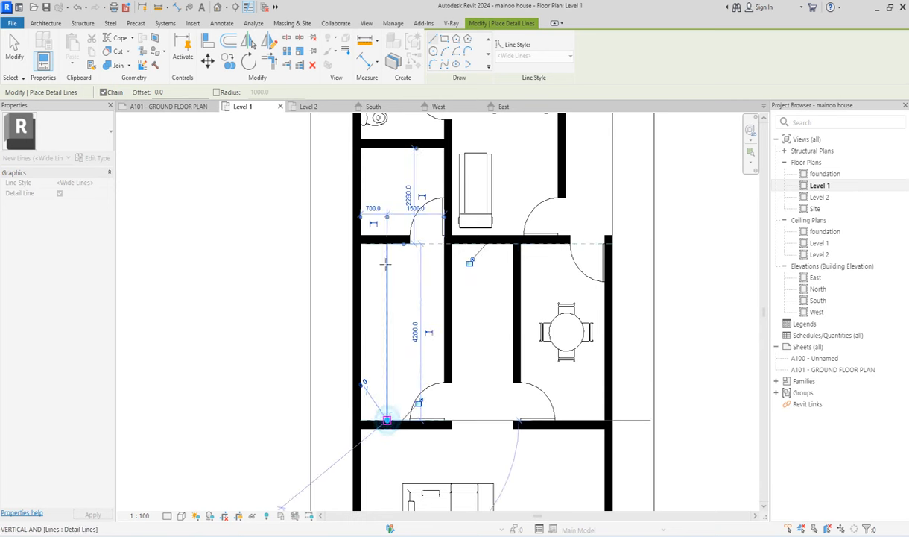
{"action": "left_click", "coordinate": [386, 421]}
{"action": "key", "text": "Escape"}
- Draw a rectangle of detail lines about 600 by 880 mm at the north end of the strip between the west wall and vertical line
{"action": "scroll", "coordinate": [365, 270], "scroll_direction": "up", "scroll_amount": 1}
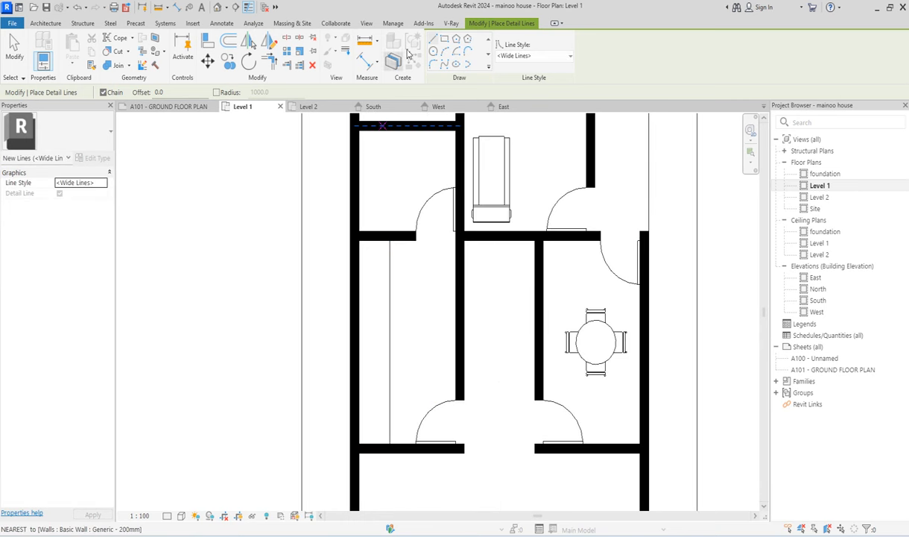
{"action": "left_click", "coordinate": [445, 39]}
{"action": "scroll", "coordinate": [361, 239], "scroll_direction": "up", "scroll_amount": 3}
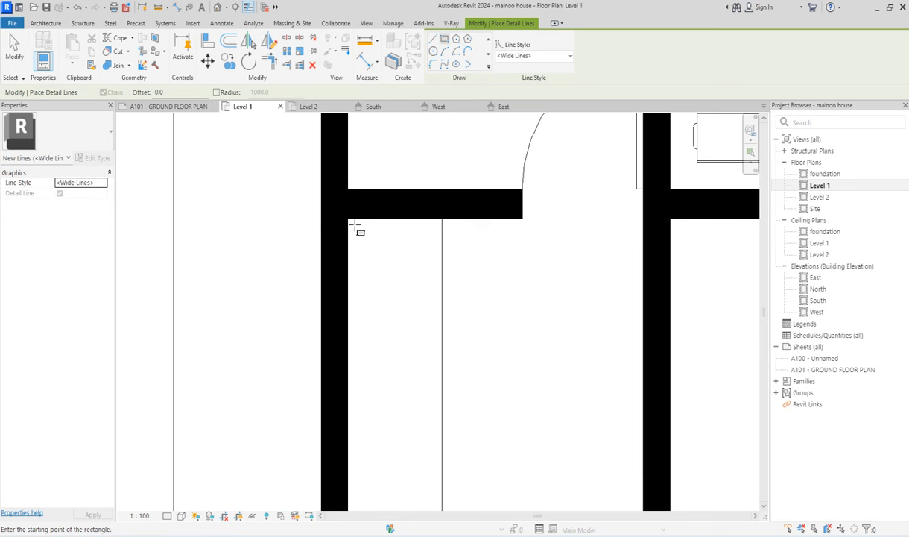
{"action": "left_click", "coordinate": [354, 226]}
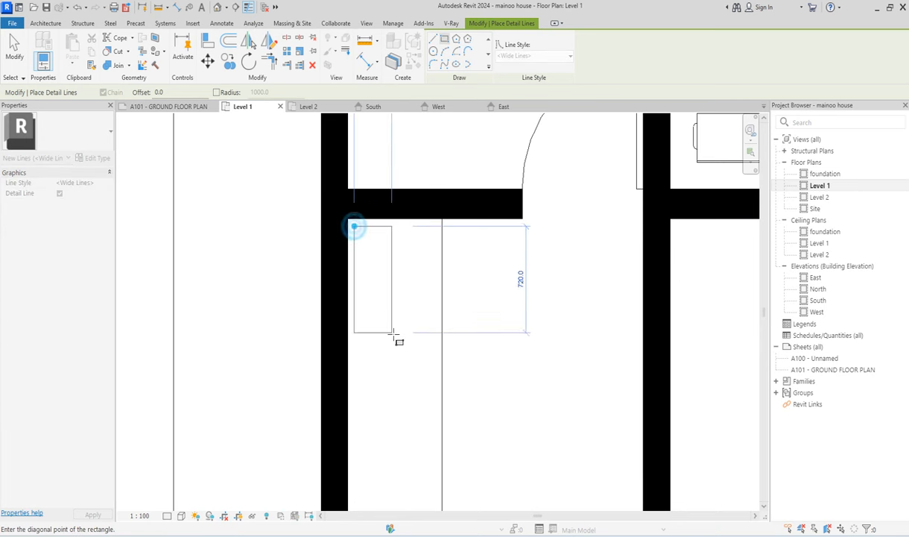
{"action": "left_click", "coordinate": [435, 355]}
{"action": "scroll", "coordinate": [366, 214], "scroll_direction": "down", "scroll_amount": 2}
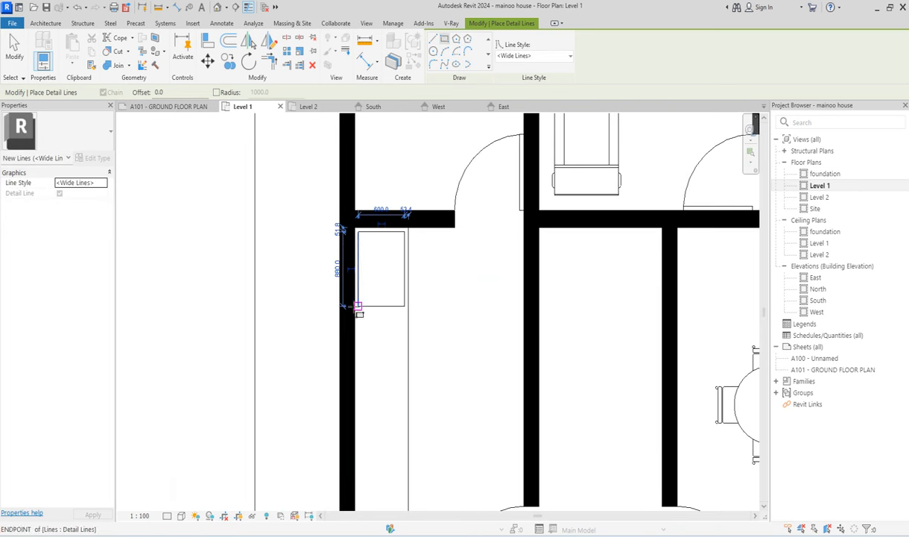
- Draw a second detail-line rectangle about 600 by 1066 mm in the strip, about 92 mm below the first one
{"action": "scroll", "coordinate": [358, 319], "scroll_direction": "up", "scroll_amount": 2}
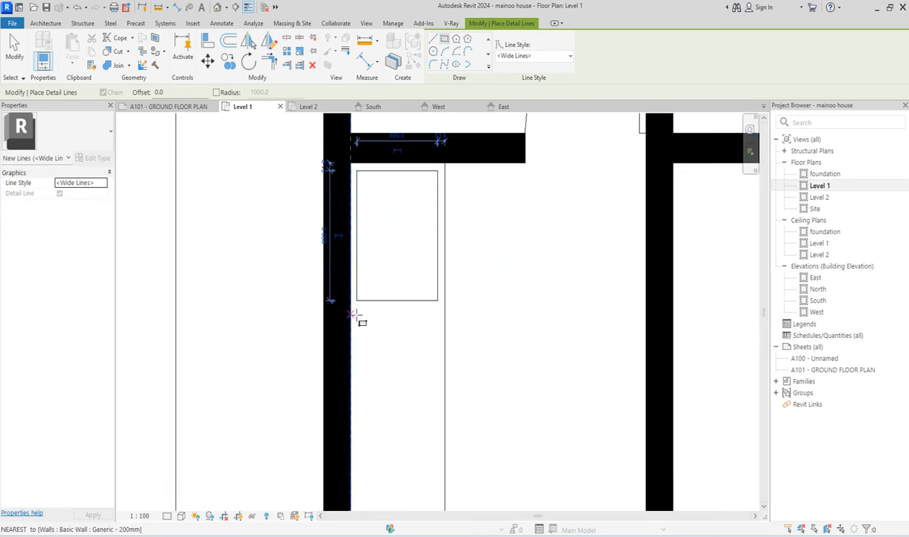
{"action": "left_click", "coordinate": [358, 314]}
{"action": "scroll", "coordinate": [358, 315], "scroll_direction": "down", "scroll_amount": 2}
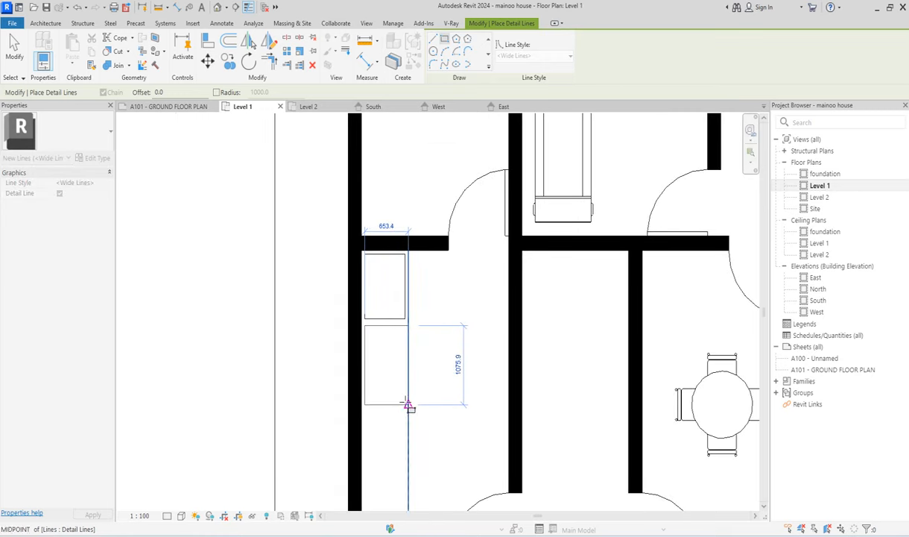
{"action": "left_click", "coordinate": [405, 404]}
{"action": "scroll", "coordinate": [349, 355], "scroll_direction": "up", "scroll_amount": 3}
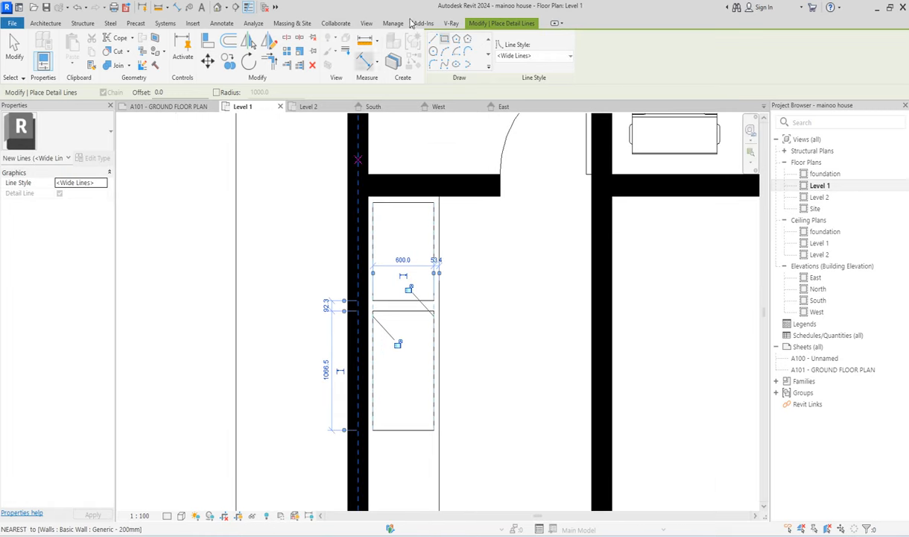
{"action": "scroll", "coordinate": [468, 147], "scroll_direction": "down", "scroll_amount": 1}
{"action": "scroll", "coordinate": [458, 186], "scroll_direction": "down", "scroll_amount": 2}
{"action": "scroll", "coordinate": [432, 277], "scroll_direction": "up", "scroll_amount": 1}
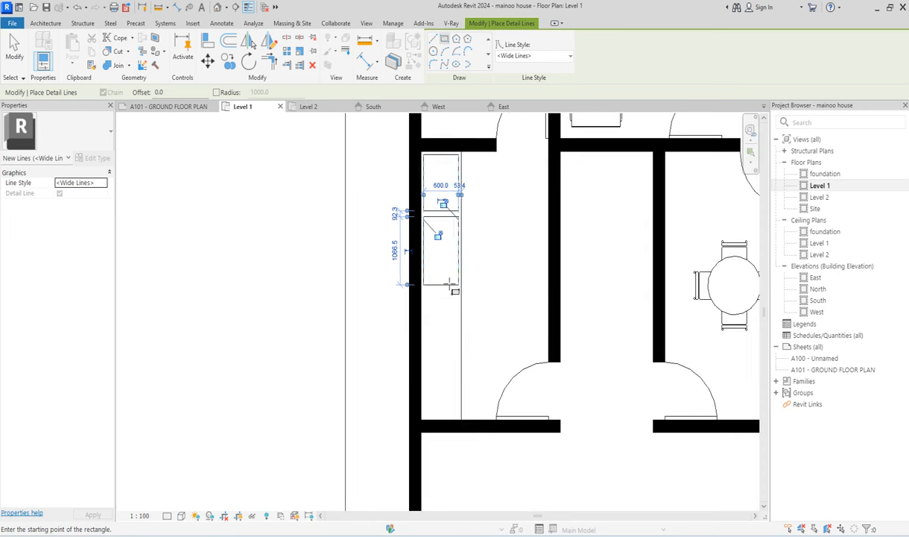
{"action": "left_click", "coordinate": [458, 286]}
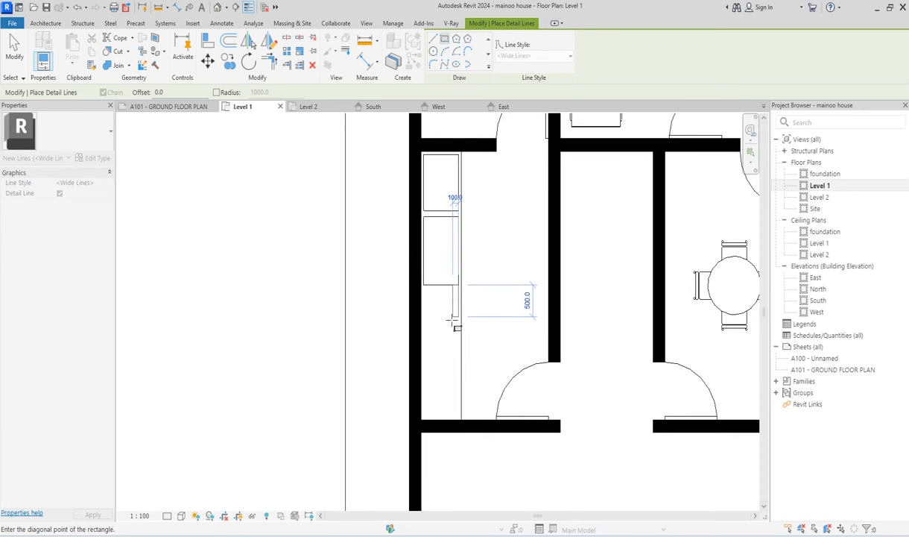
{"action": "key", "text": "Escape"}
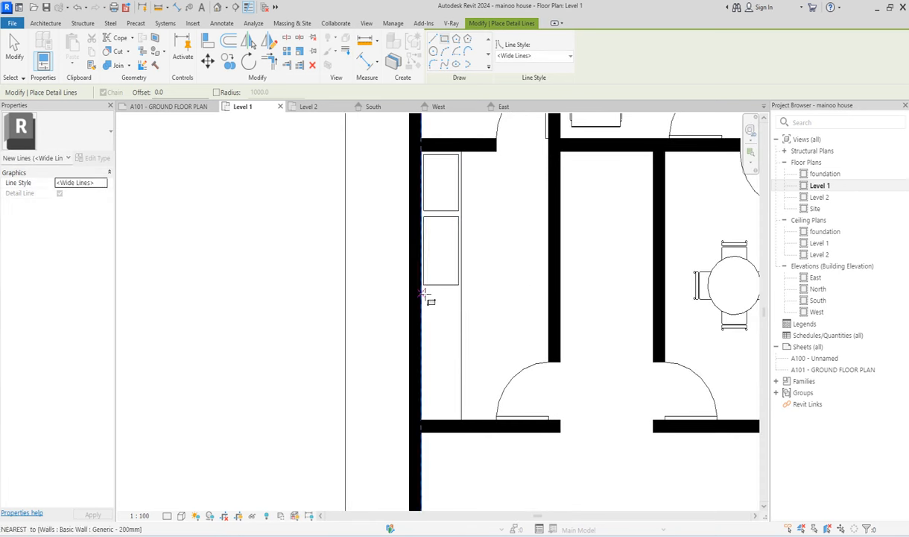
- Draw a third detail-line rectangle about 600 by 1919 mm below the second one, filling the strip's south end with a small gap
{"action": "scroll", "coordinate": [427, 293], "scroll_direction": "up", "scroll_amount": 1}
{"action": "scroll", "coordinate": [425, 294], "scroll_direction": "up", "scroll_amount": 2}
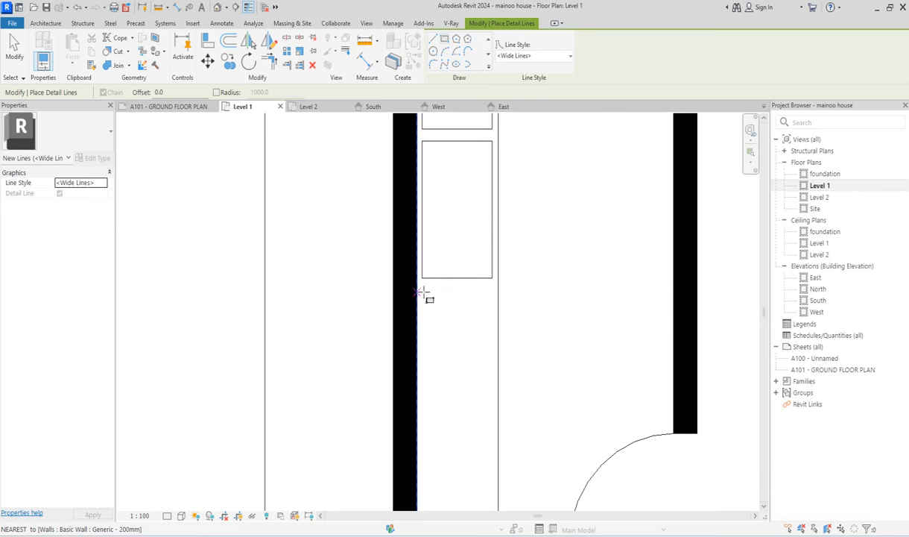
{"action": "left_click", "coordinate": [422, 292]}
{"action": "scroll", "coordinate": [423, 292], "scroll_direction": "down", "scroll_amount": 3}
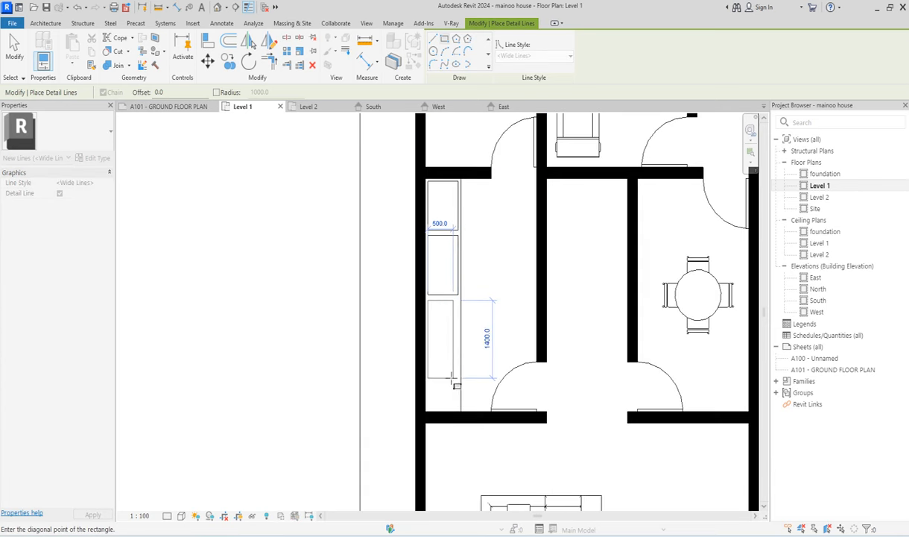
{"action": "scroll", "coordinate": [453, 403], "scroll_direction": "up", "scroll_amount": 2}
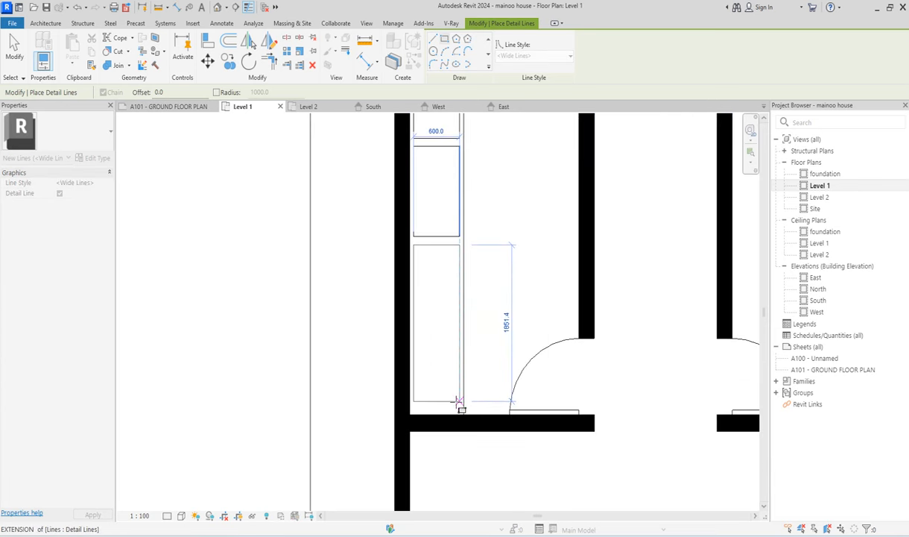
{"action": "left_click", "coordinate": [455, 407]}
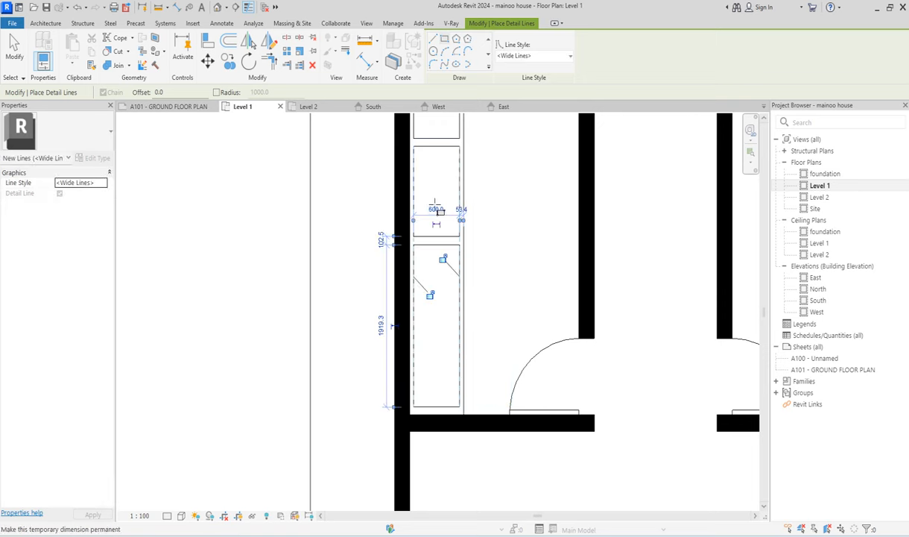
- Draw a detail-line rectangle about 60 mm deep from the west wall, reaching about 153 mm into the strip's middle rectangle
{"action": "scroll", "coordinate": [435, 281], "scroll_direction": "up", "scroll_amount": 2}
{"action": "scroll", "coordinate": [413, 388], "scroll_direction": "down", "scroll_amount": 2}
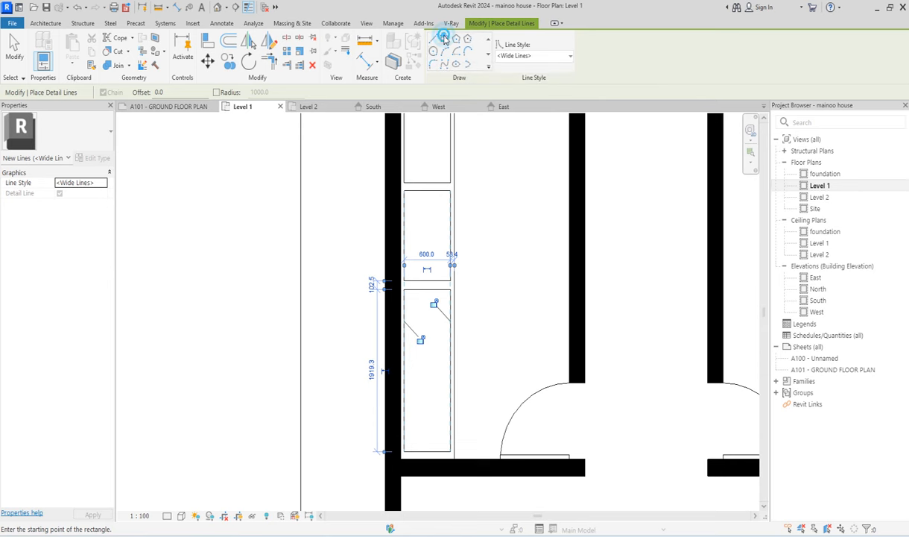
{"action": "scroll", "coordinate": [406, 227], "scroll_direction": "up", "scroll_amount": 3}
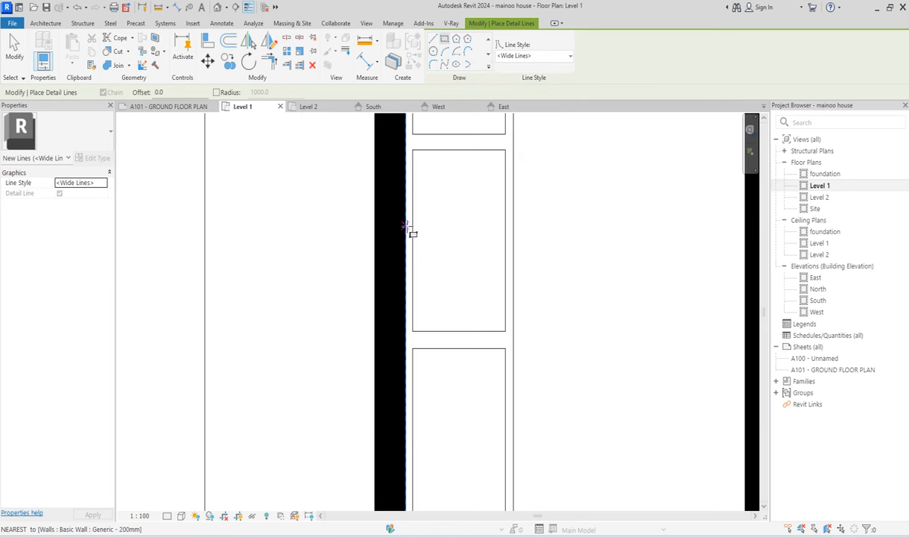
{"action": "left_click", "coordinate": [407, 228]}
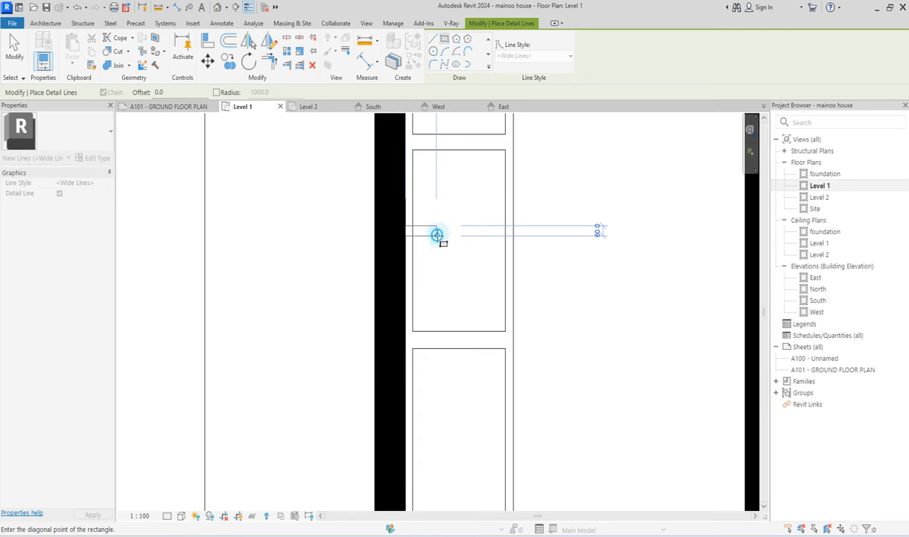
{"action": "left_click", "coordinate": [439, 237]}
{"action": "scroll", "coordinate": [446, 235], "scroll_direction": "up", "scroll_amount": 1}
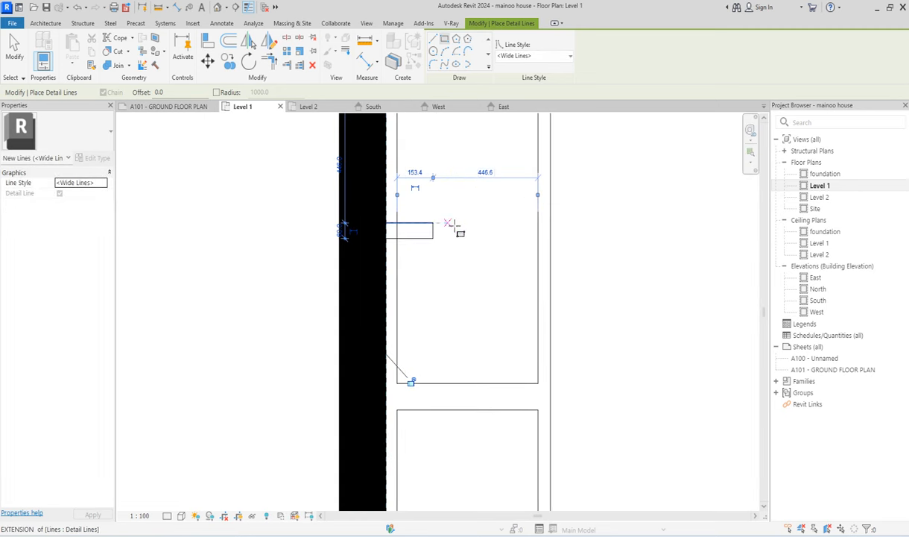
- Draw a circle of 20 mm radius just east of the small rectangle and nudge it level with the rectangle's centre
{"action": "left_click", "coordinate": [433, 51]}
{"action": "left_click", "coordinate": [465, 223]}
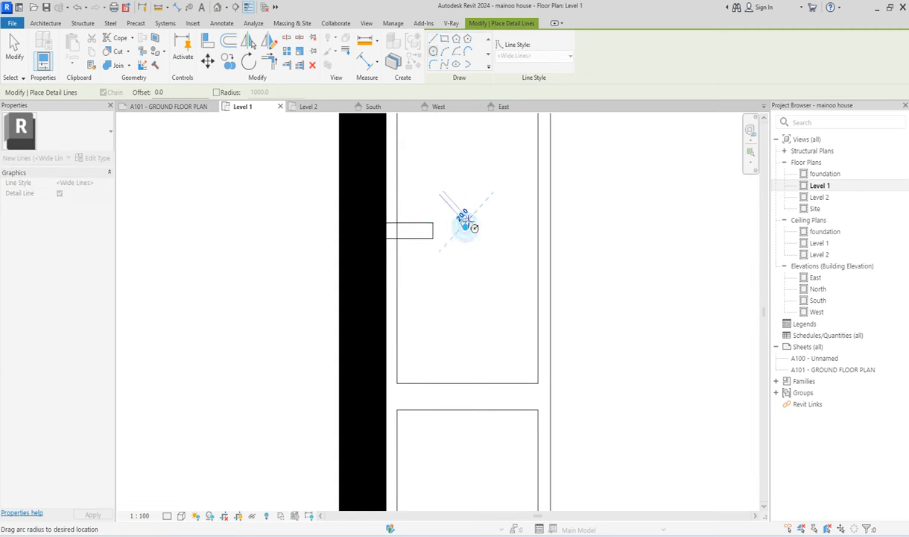
{"action": "scroll", "coordinate": [465, 221], "scroll_direction": "up", "scroll_amount": 2}
{"action": "left_click", "coordinate": [469, 216]}
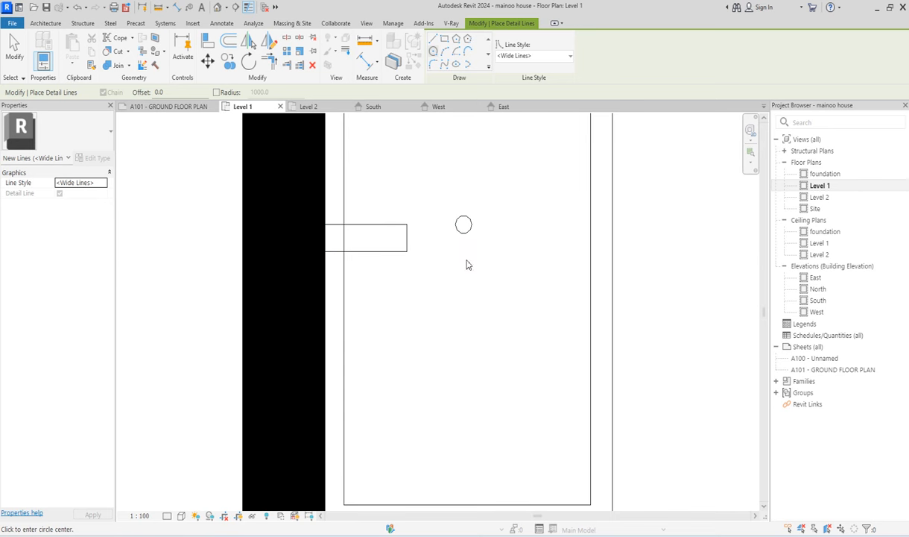
{"action": "key", "text": "Escape"}
{"action": "left_click", "coordinate": [460, 236]}
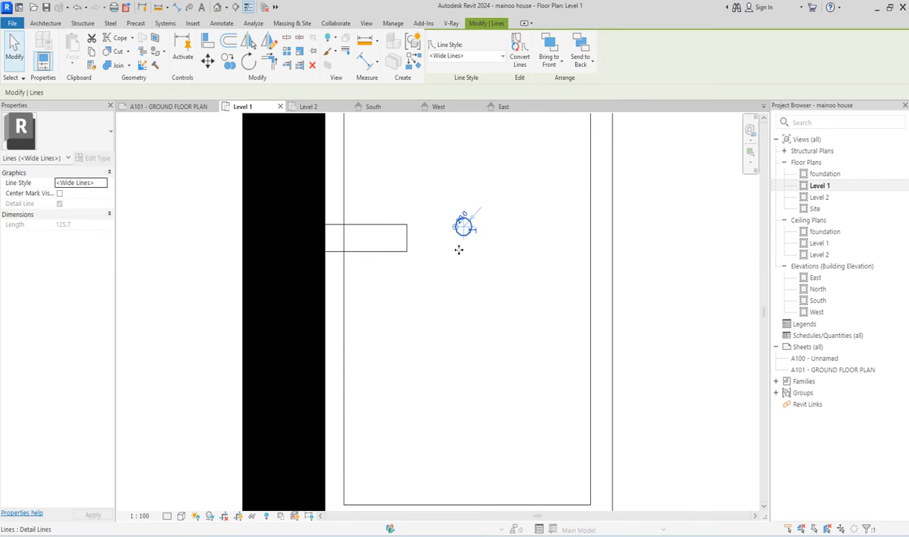
{"action": "left_click", "coordinate": [439, 313]}
{"action": "scroll", "coordinate": [376, 274], "scroll_direction": "down", "scroll_amount": 3}
{"action": "scroll", "coordinate": [367, 271], "scroll_direction": "up", "scroll_amount": 2}
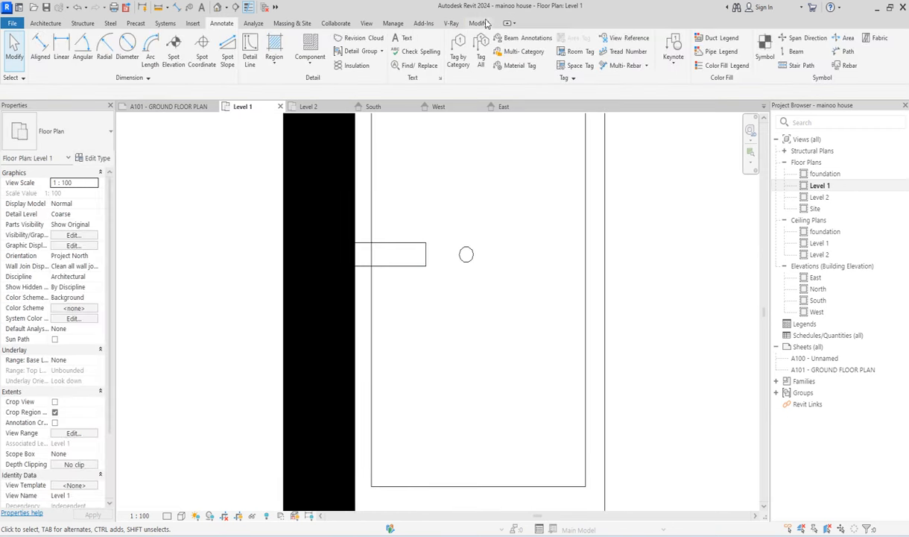
- Trim the middle rectangle's west edge back to both long sides of the small rectangle that crosses it
{"action": "left_click", "coordinate": [478, 23]}
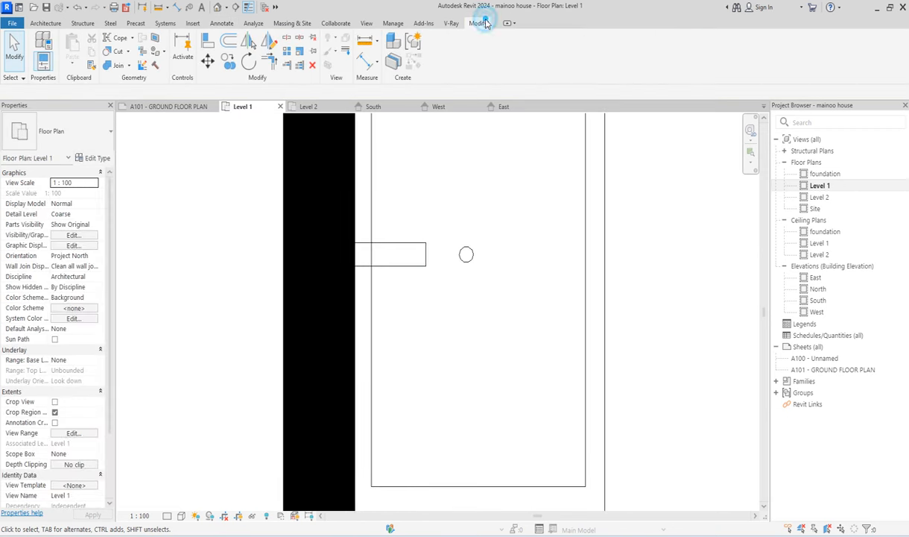
{"action": "left_click", "coordinate": [285, 39]}
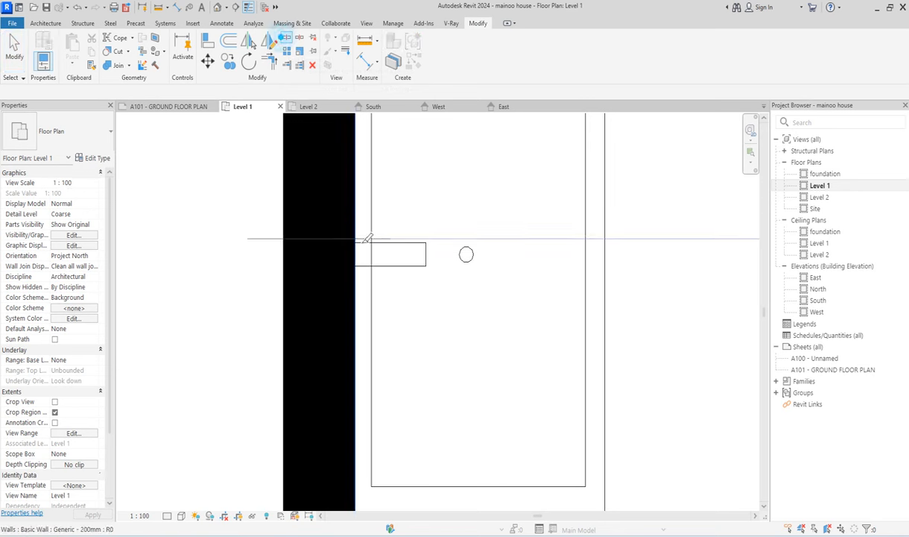
{"action": "left_click", "coordinate": [299, 66]}
{"action": "left_click", "coordinate": [369, 206]}
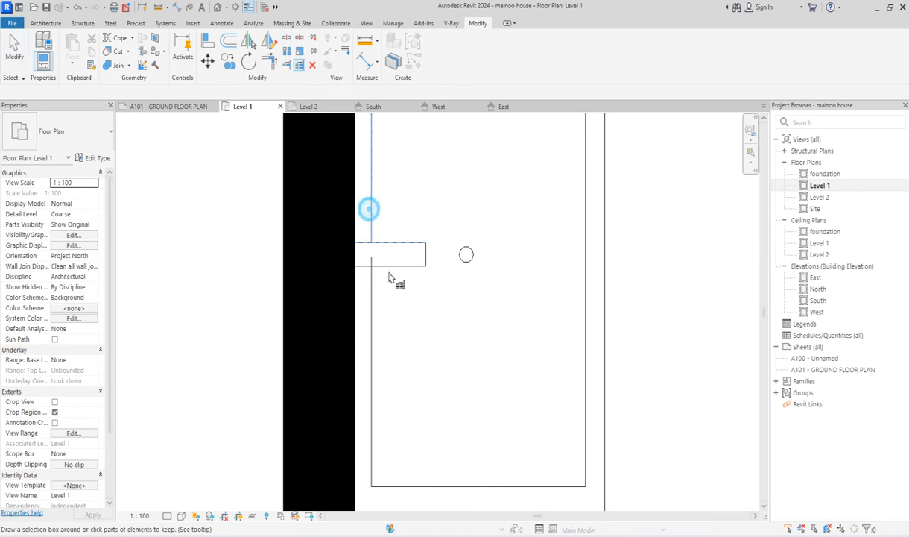
{"action": "left_click", "coordinate": [371, 290]}
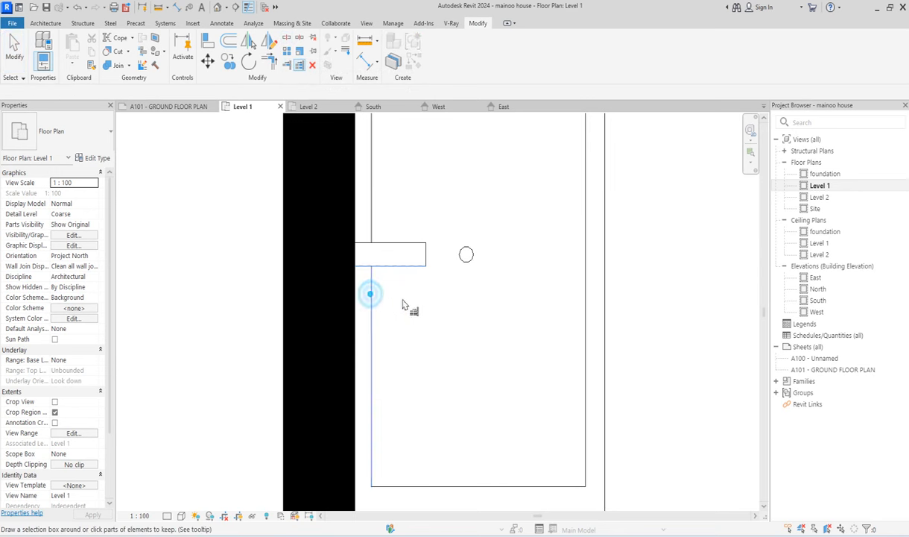
{"action": "scroll", "coordinate": [404, 313], "scroll_direction": "down", "scroll_amount": 2}
{"action": "key", "text": "Escape"}
{"action": "scroll", "coordinate": [410, 305], "scroll_direction": "down", "scroll_amount": 5}
{"action": "scroll", "coordinate": [383, 217], "scroll_direction": "up", "scroll_amount": 3}
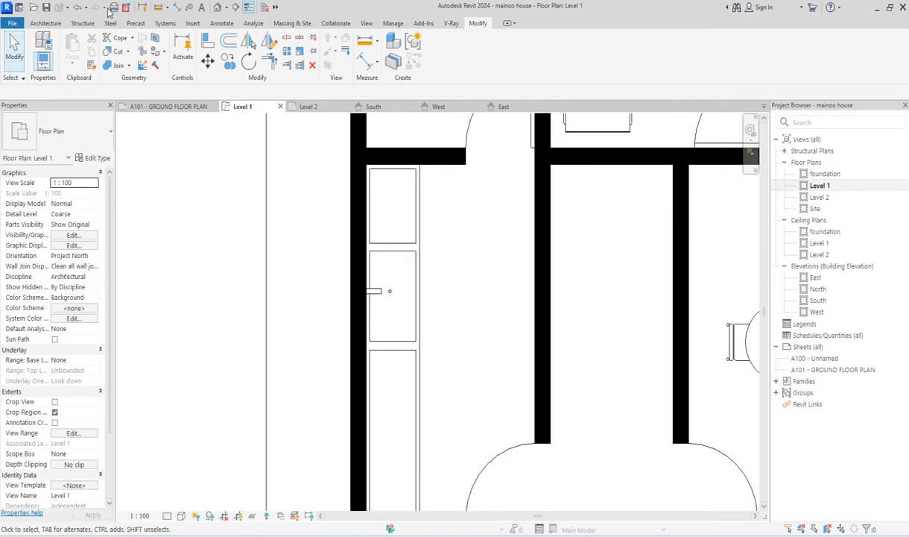
- Draw three detail-line circles in the strip's north rectangle: a small northwest one, a central one about 160 mm in radius, and a small southeast one
{"action": "left_click", "coordinate": [222, 23]}
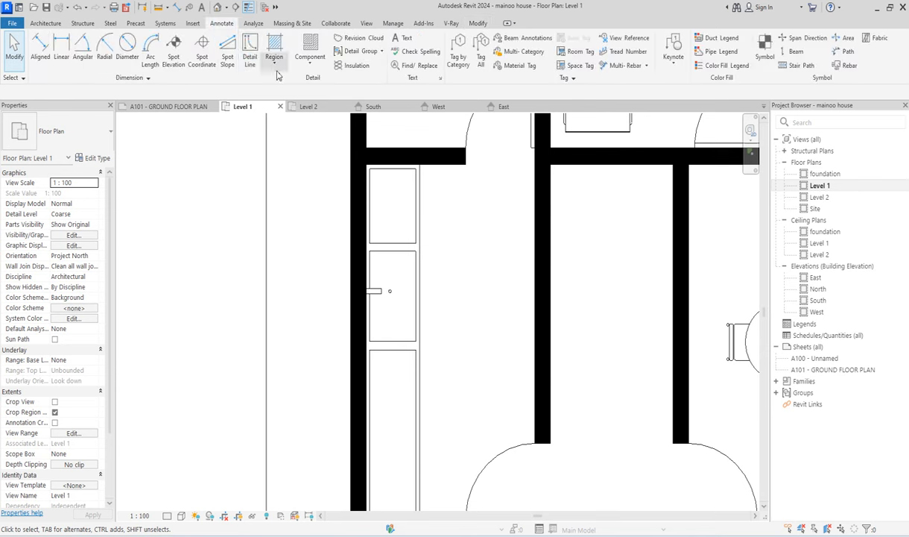
{"action": "left_click", "coordinate": [239, 46]}
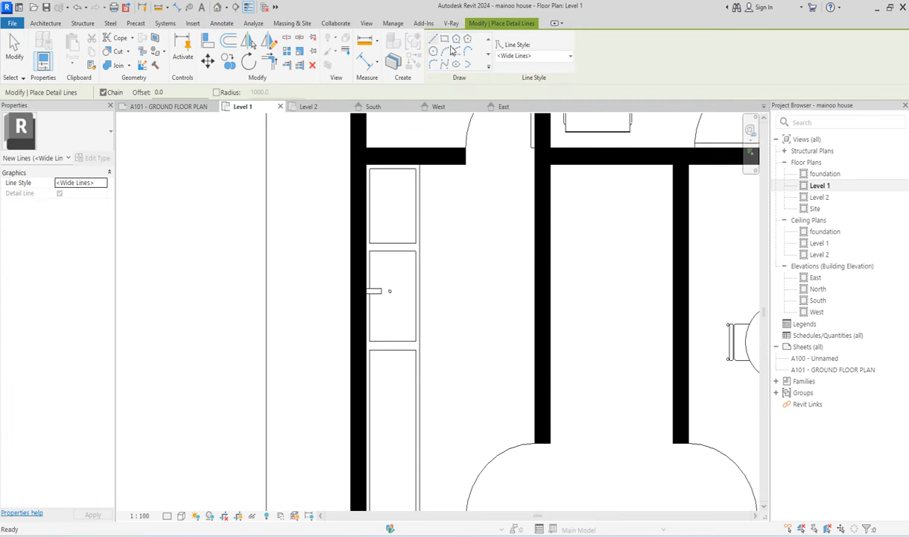
{"action": "left_click", "coordinate": [434, 52]}
{"action": "scroll", "coordinate": [406, 205], "scroll_direction": "up", "scroll_amount": 2}
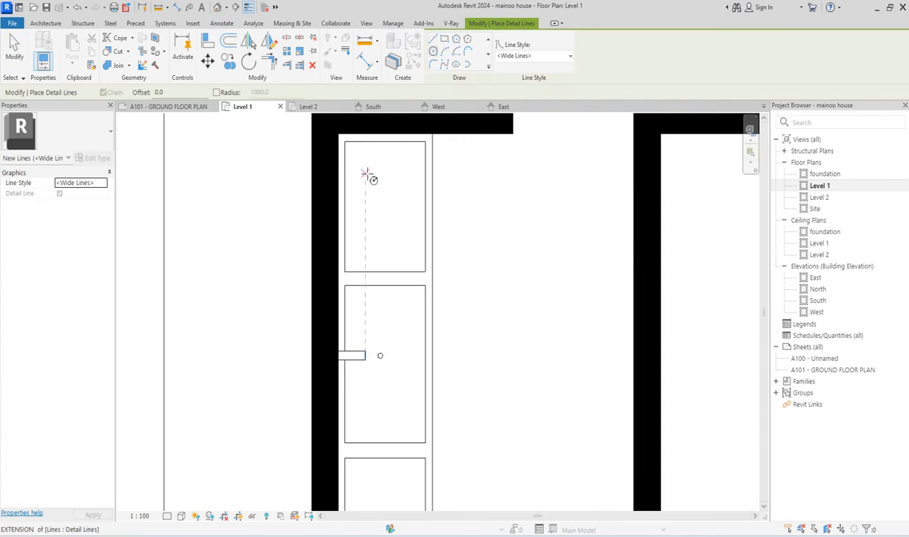
{"action": "left_click", "coordinate": [360, 162]}
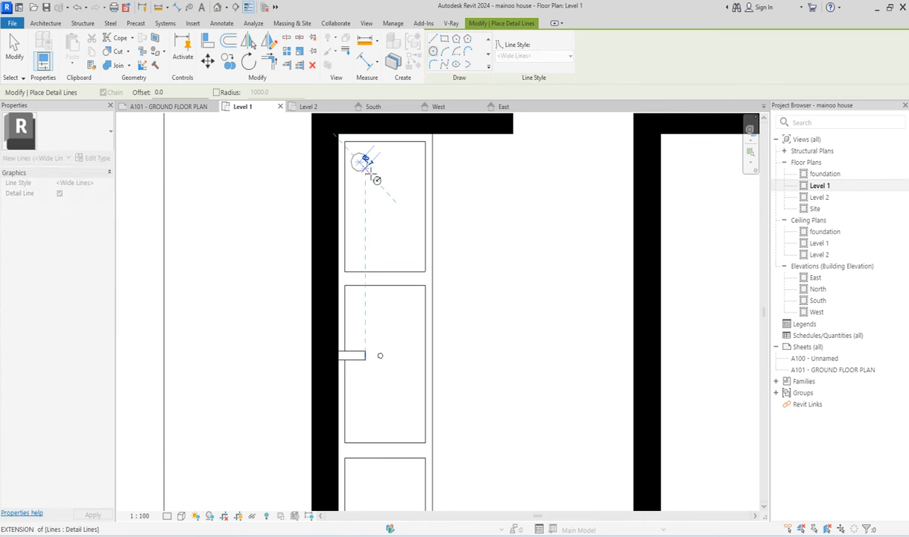
{"action": "left_click", "coordinate": [375, 176]}
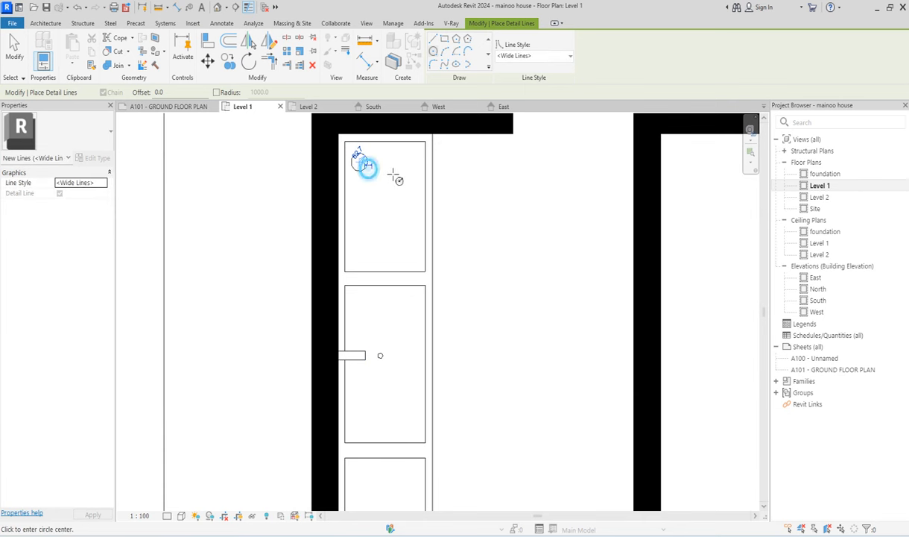
{"action": "left_click", "coordinate": [379, 212]}
{"action": "left_click", "coordinate": [401, 218]}
{"action": "left_click", "coordinate": [404, 248]}
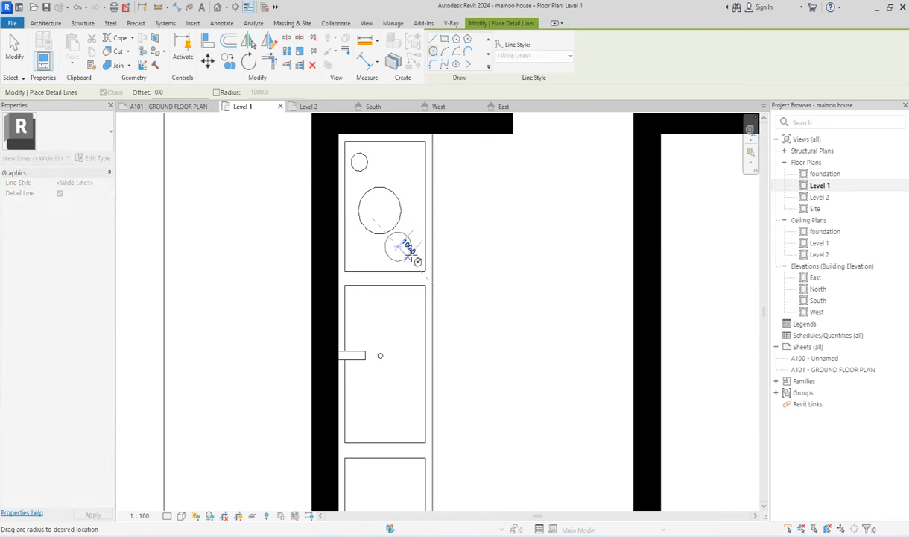
{"action": "left_click", "coordinate": [414, 254]}
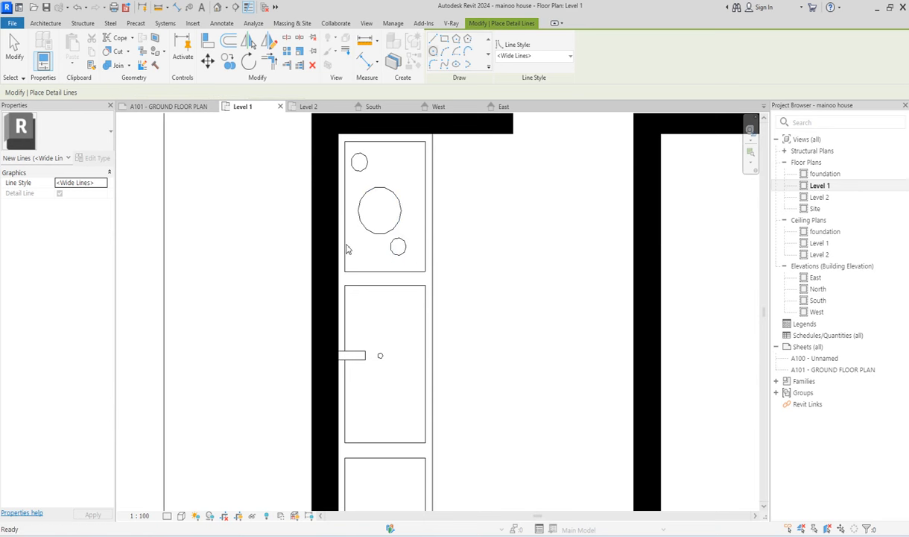
- Nudge the three circles slightly east within the north rectangle, shifting the northwest circle a little further south as well
{"action": "key", "text": "Escape"}
{"action": "key", "text": "Escape"}
{"action": "left_click", "coordinate": [365, 230], "text": "ctrl"}
{"action": "left_click", "coordinate": [356, 170], "text": "ctrl"}
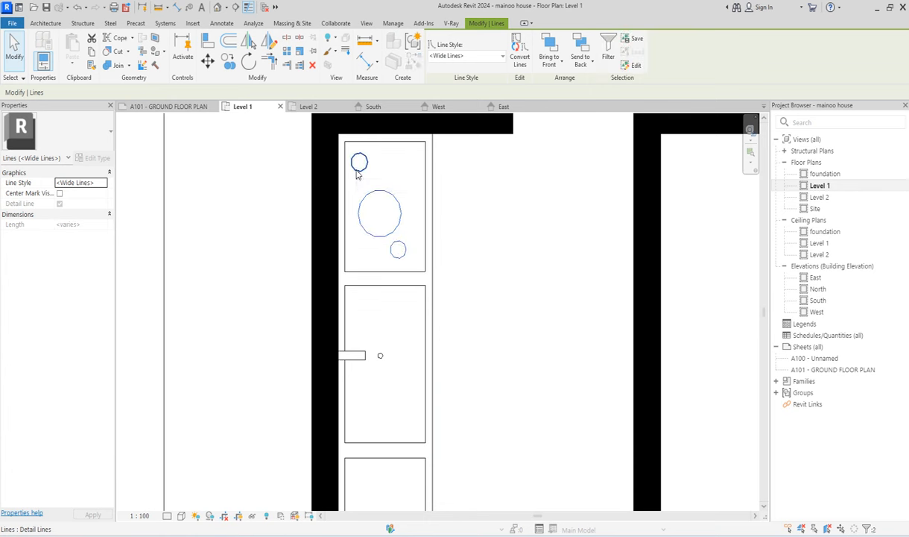
{"action": "left_click", "coordinate": [365, 179]}
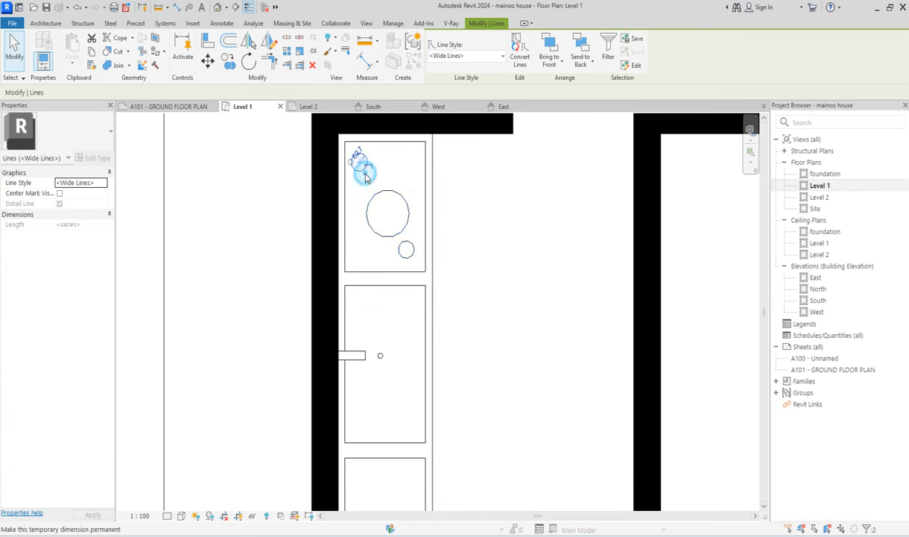
{"action": "left_click", "coordinate": [387, 179]}
{"action": "left_click", "coordinate": [392, 193]}
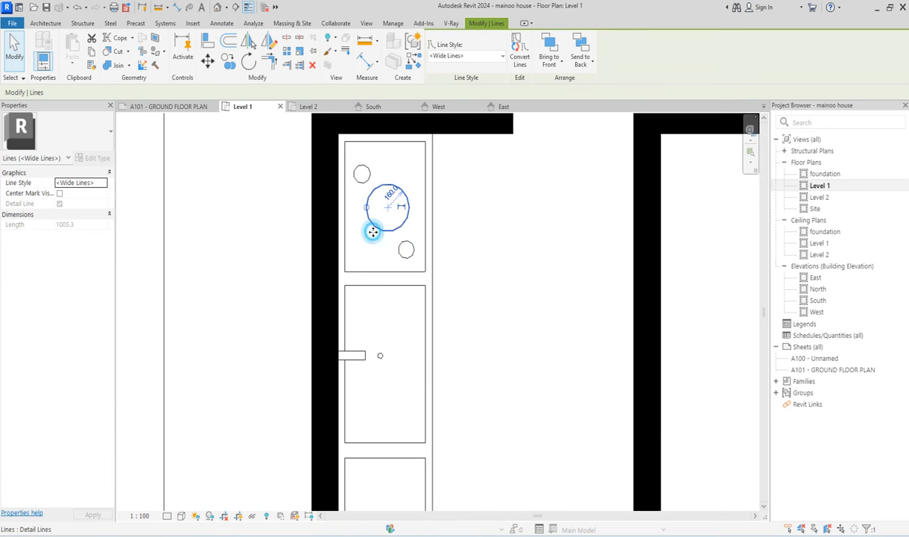
{"action": "left_click", "coordinate": [488, 227]}
{"action": "scroll", "coordinate": [470, 302], "scroll_direction": "down", "scroll_amount": 3}
{"action": "scroll", "coordinate": [470, 302], "scroll_direction": "down", "scroll_amount": 4}
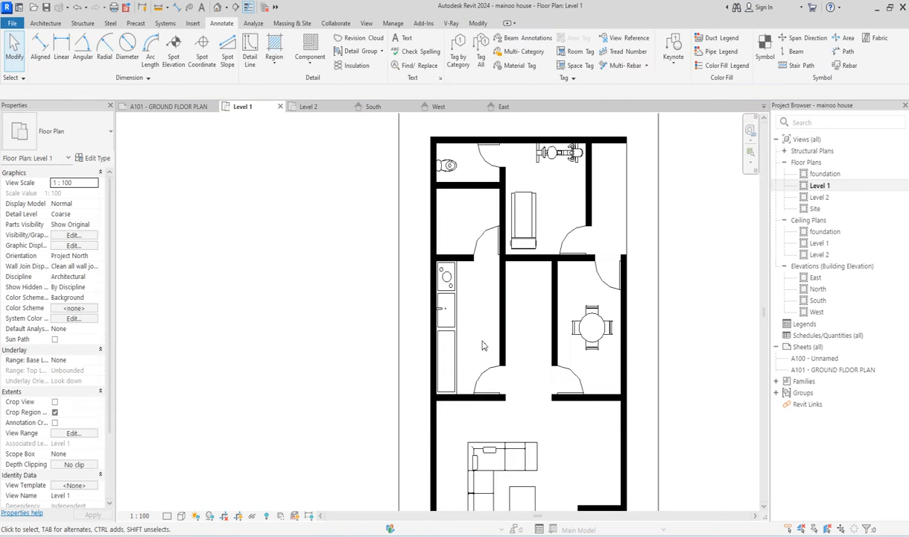
{"action": "scroll", "coordinate": [521, 304], "scroll_direction": "up", "scroll_amount": 2}
{"action": "scroll", "coordinate": [551, 305], "scroll_direction": "down", "scroll_amount": 2}
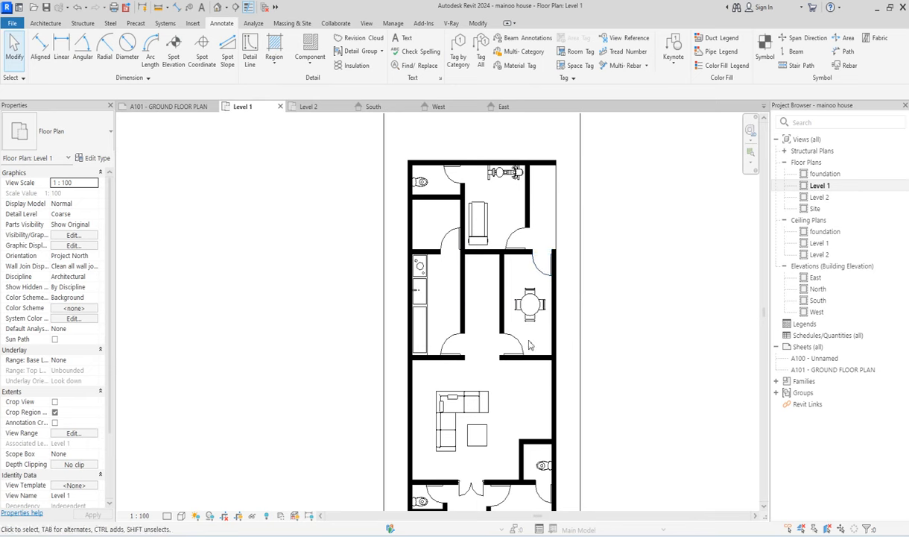
{"action": "scroll", "coordinate": [514, 328], "scroll_direction": "down", "scroll_amount": 2}
{"action": "scroll", "coordinate": [478, 347], "scroll_direction": "up", "scroll_amount": 2}
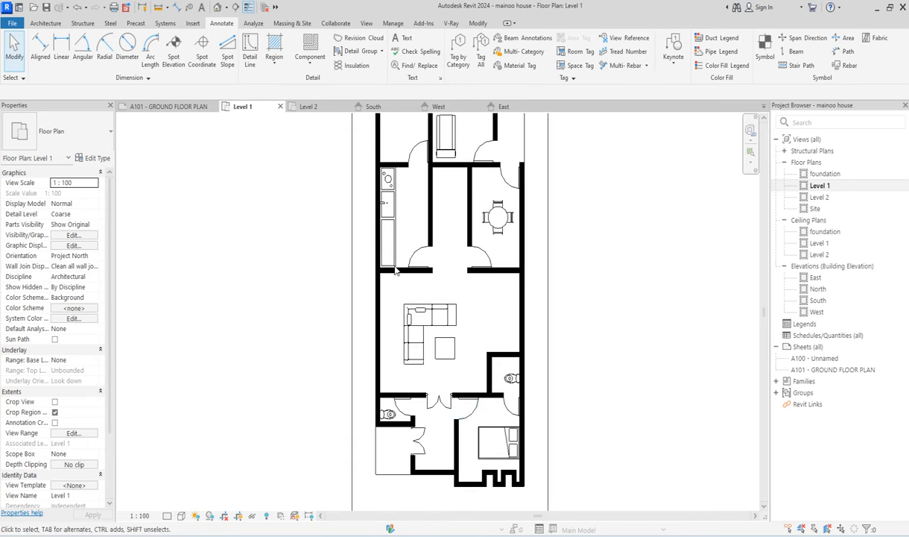
{"action": "scroll", "coordinate": [445, 293], "scroll_direction": "down", "scroll_amount": 1}
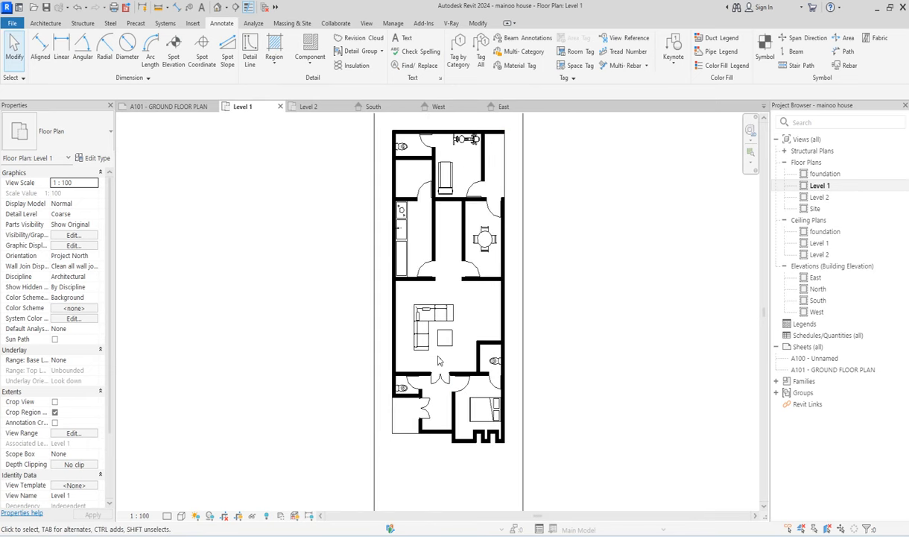
- Start placing a window of type M_Fixed 0610 x 0610mm with its head height set to 2100 mm
{"action": "left_click", "coordinate": [45, 23]}
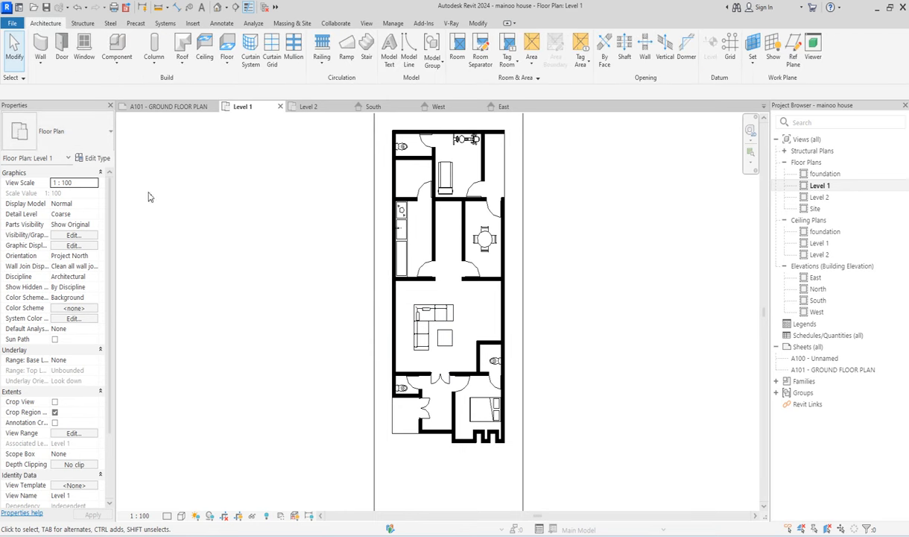
{"action": "left_click", "coordinate": [84, 52]}
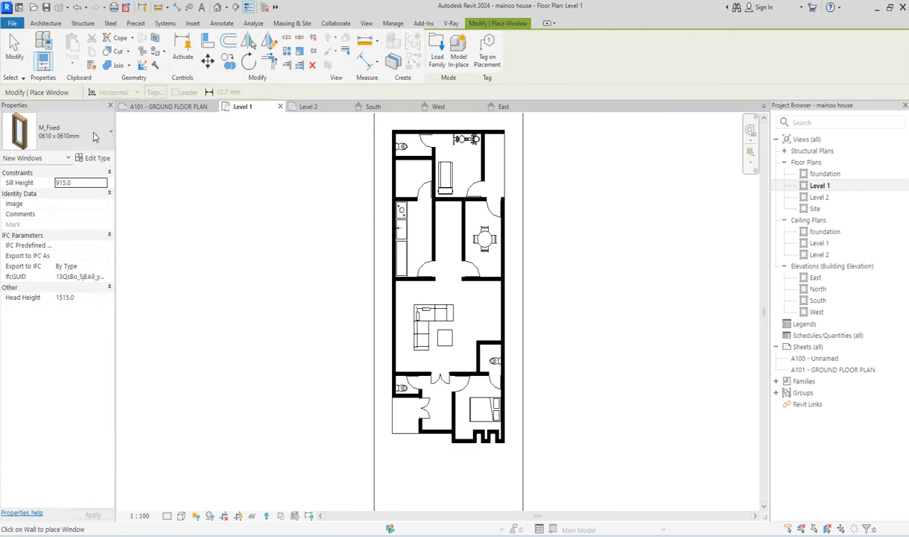
{"action": "left_click", "coordinate": [94, 135]}
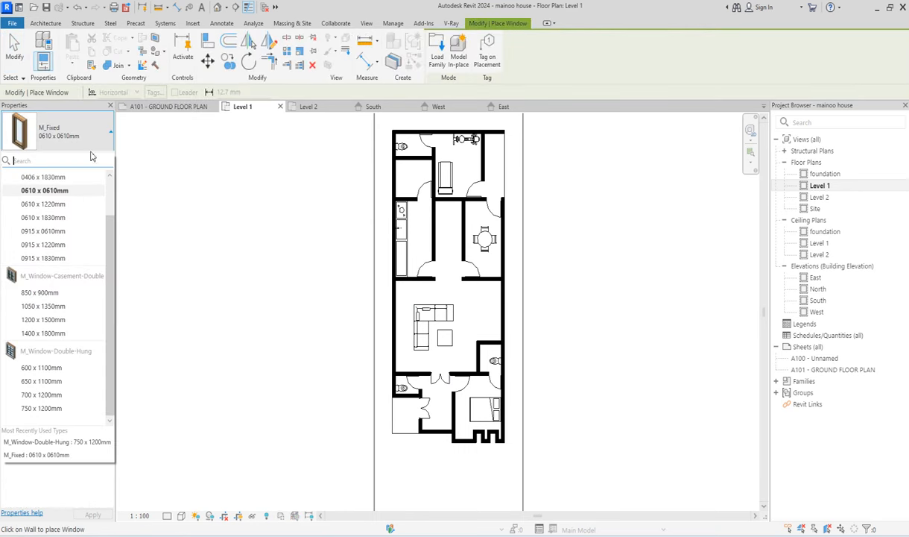
{"action": "left_click", "coordinate": [44, 190]}
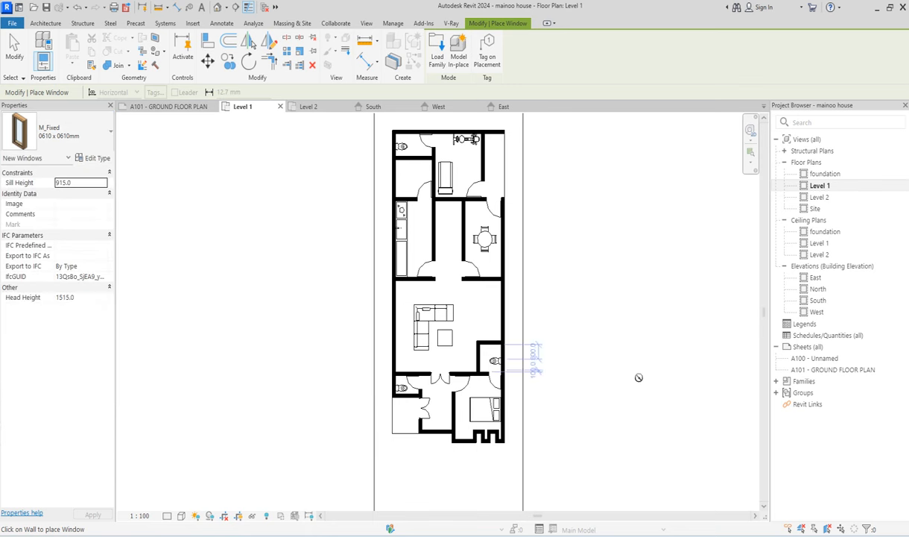
{"action": "left_click", "coordinate": [88, 298]}
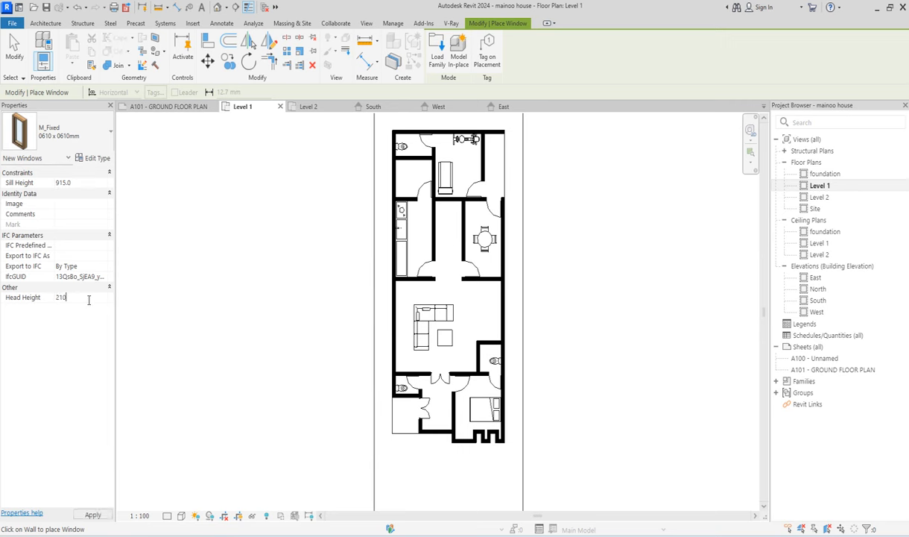
- Place the fixed window in the exterior west wall of the southwest toilet, centred between its side walls
{"action": "scroll", "coordinate": [481, 456], "scroll_direction": "up", "scroll_amount": 3}
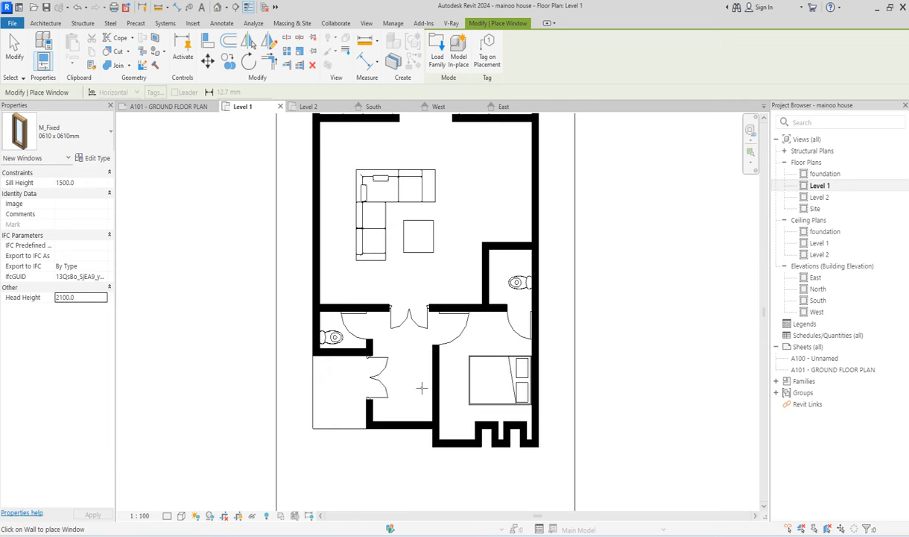
{"action": "scroll", "coordinate": [307, 333], "scroll_direction": "up", "scroll_amount": 3}
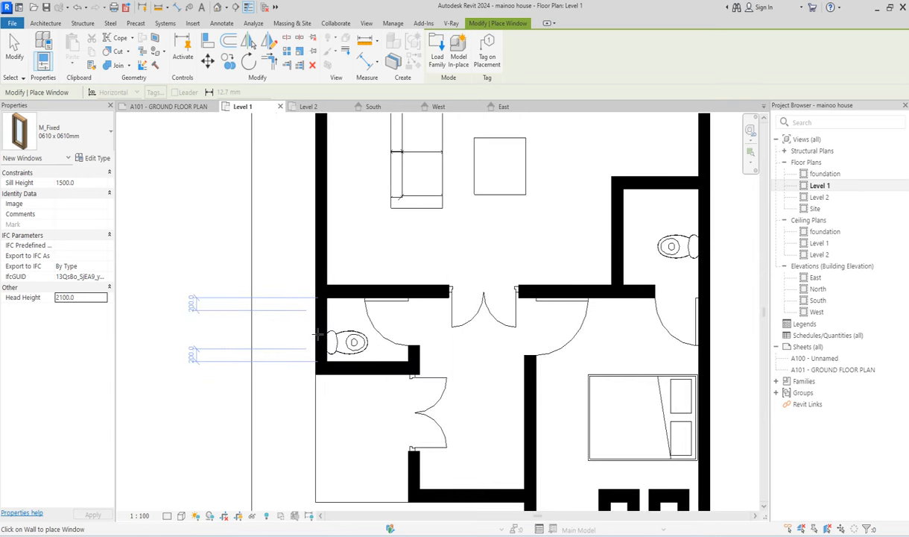
{"action": "left_click", "coordinate": [318, 332]}
{"action": "scroll", "coordinate": [632, 266], "scroll_direction": "down", "scroll_amount": 2}
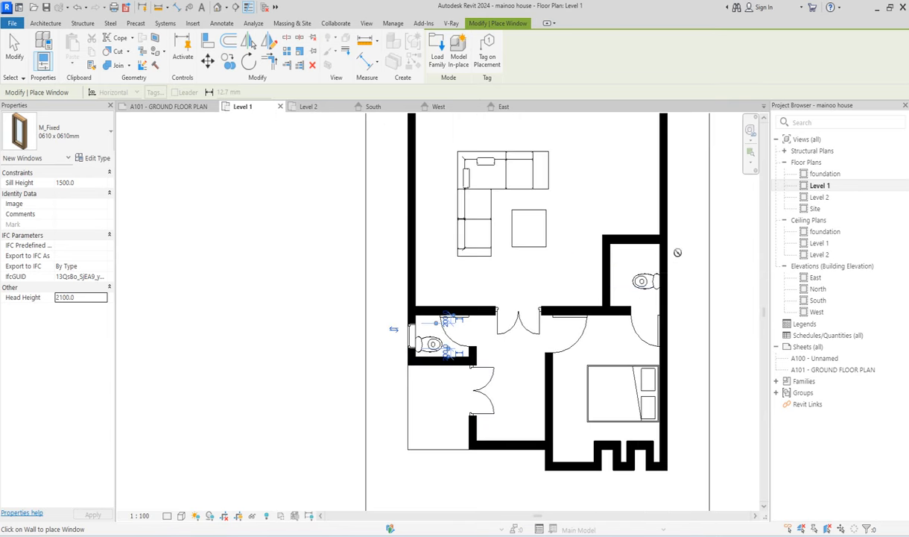
- Place fixed windows in the east toilet's exterior east wall and the northwest toilet's exterior west wall, centring the latter between its side walls
{"action": "left_click", "coordinate": [668, 268]}
{"action": "scroll", "coordinate": [126, 260], "scroll_direction": "down", "scroll_amount": 3}
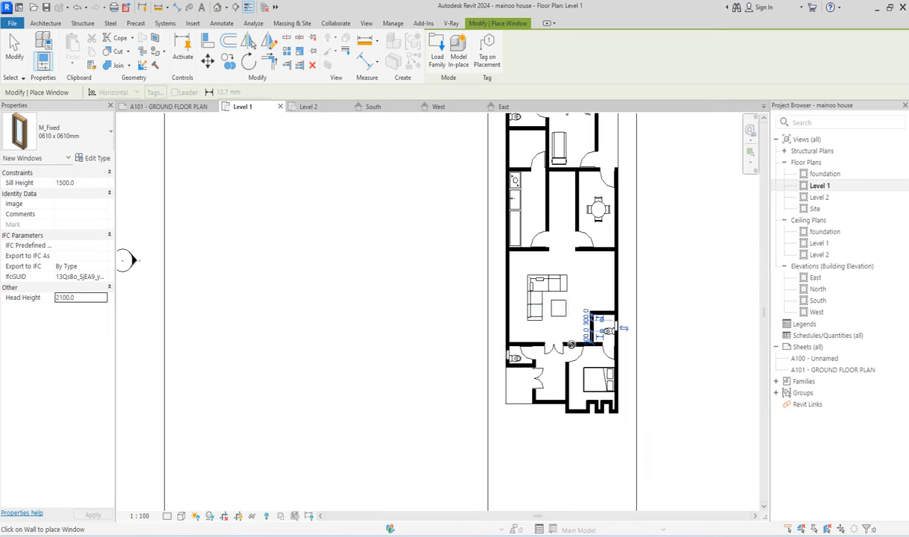
{"action": "scroll", "coordinate": [535, 244], "scroll_direction": "up", "scroll_amount": 3}
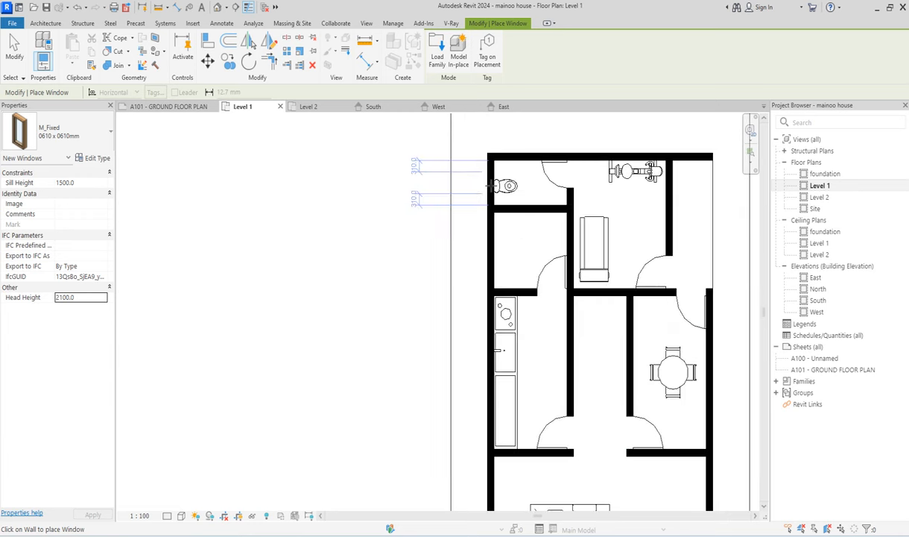
{"action": "left_click", "coordinate": [491, 185]}
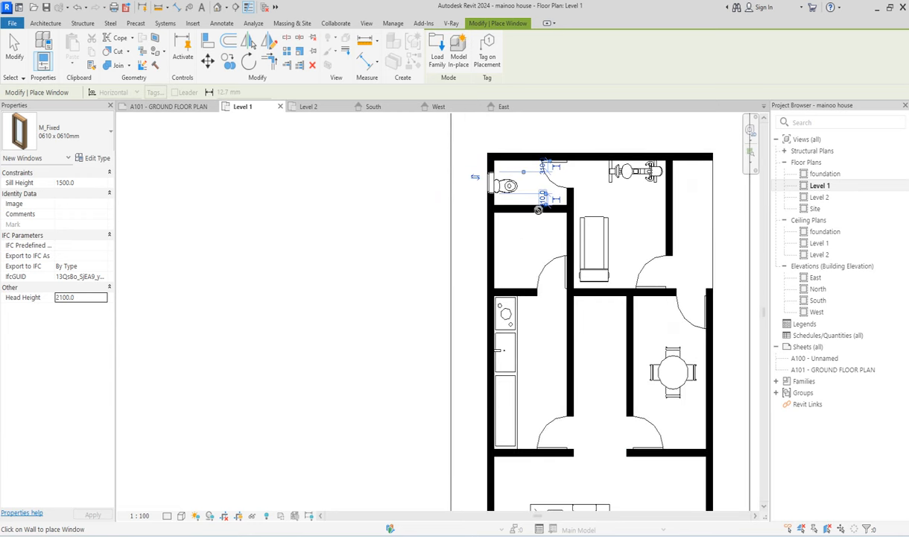
- Choose the M_Fixed 0610 x 1830mm window type and set its type height to 1800 mm and width to 300 mm
{"action": "scroll", "coordinate": [538, 215], "scroll_direction": "down", "scroll_amount": 5}
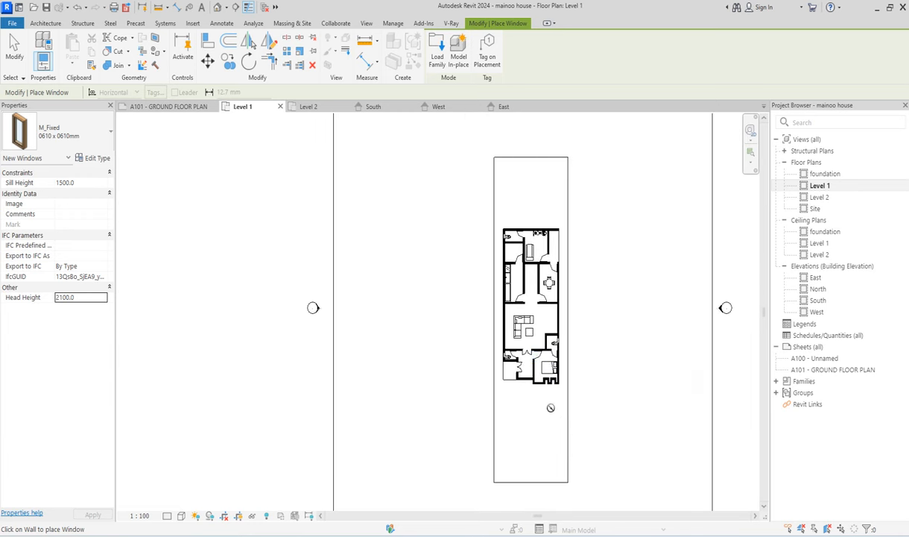
{"action": "scroll", "coordinate": [524, 373], "scroll_direction": "up", "scroll_amount": 2}
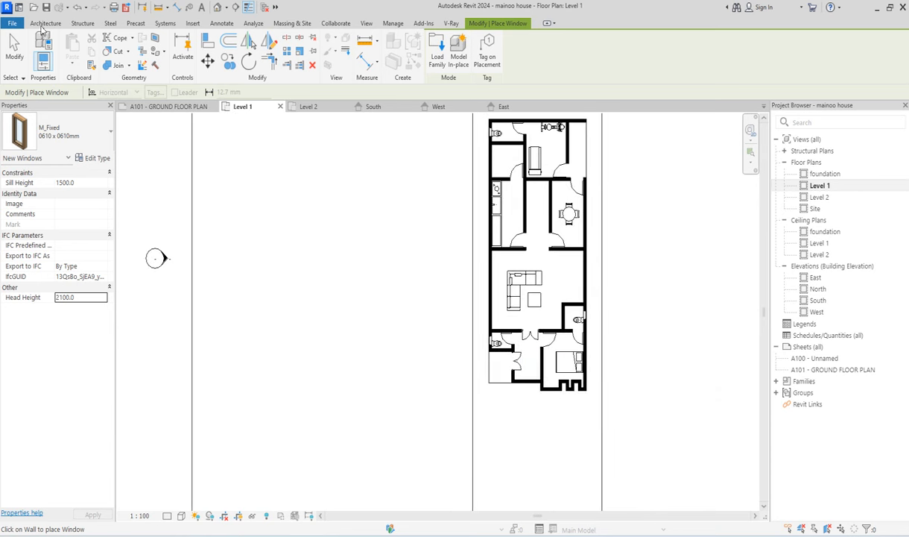
{"action": "left_click", "coordinate": [109, 134]}
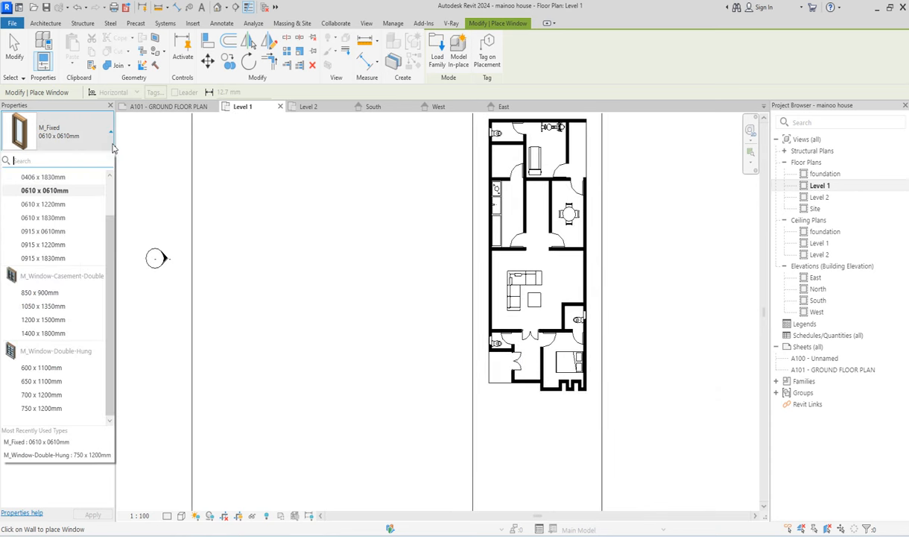
{"action": "scroll", "coordinate": [63, 349], "scroll_direction": "up", "scroll_amount": 2}
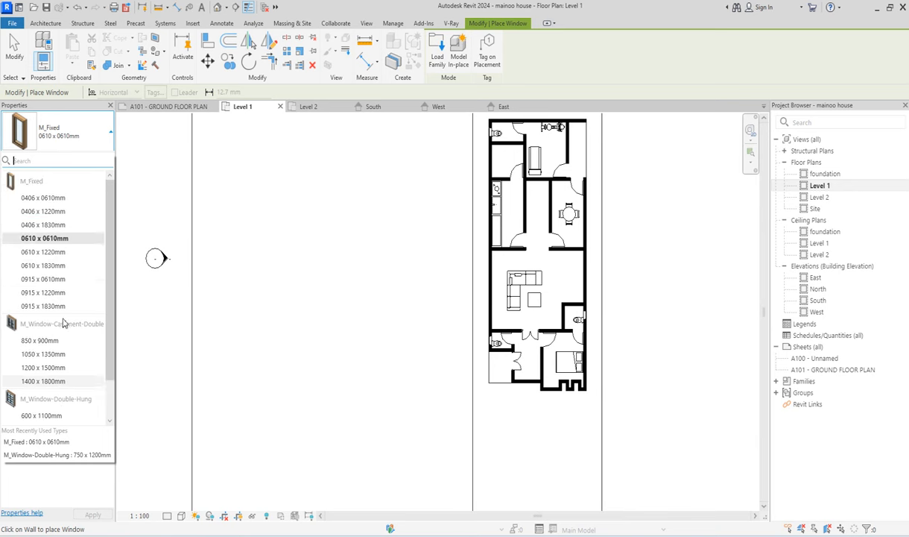
{"action": "left_click", "coordinate": [33, 265]}
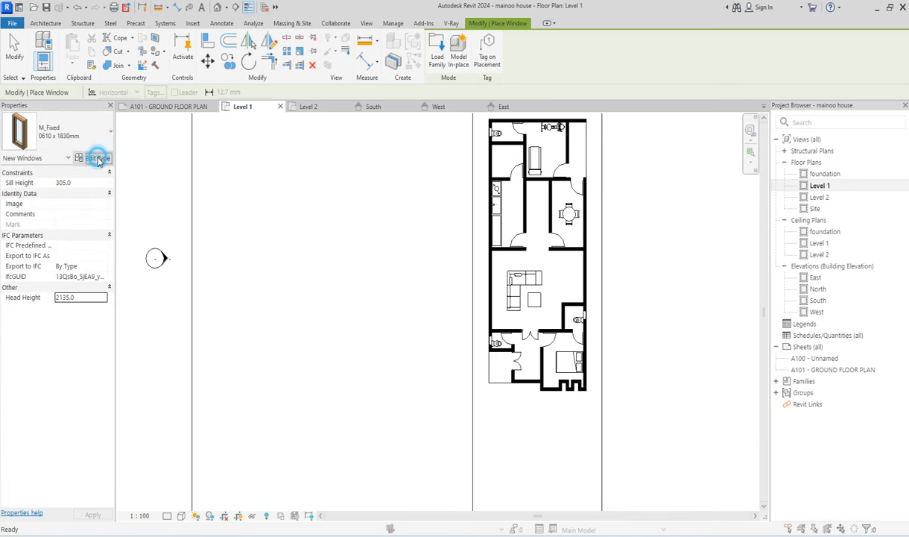
{"action": "left_click", "coordinate": [95, 158]}
{"action": "left_click", "coordinate": [685, 301]}
{"action": "type", "text": "1800"}
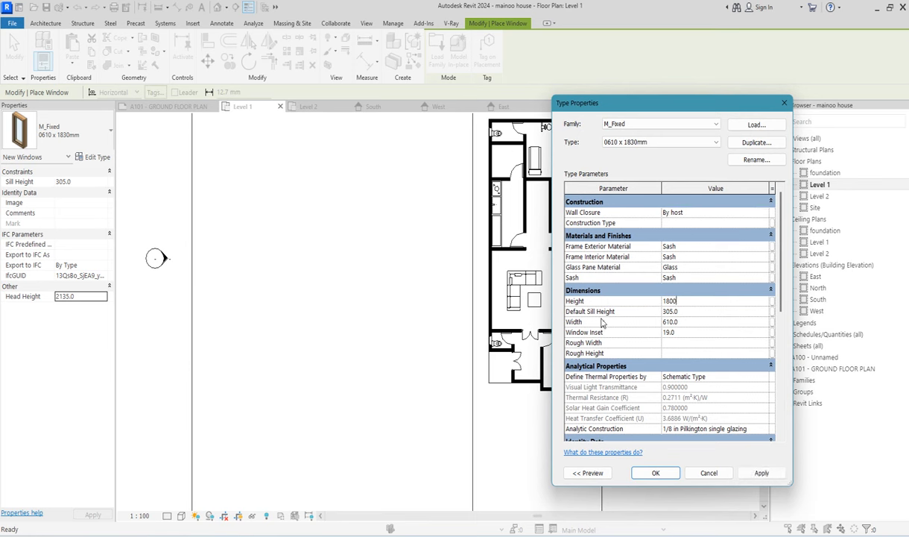
{"action": "left_click", "coordinate": [692, 322]}
{"action": "left_click", "coordinate": [656, 472]}
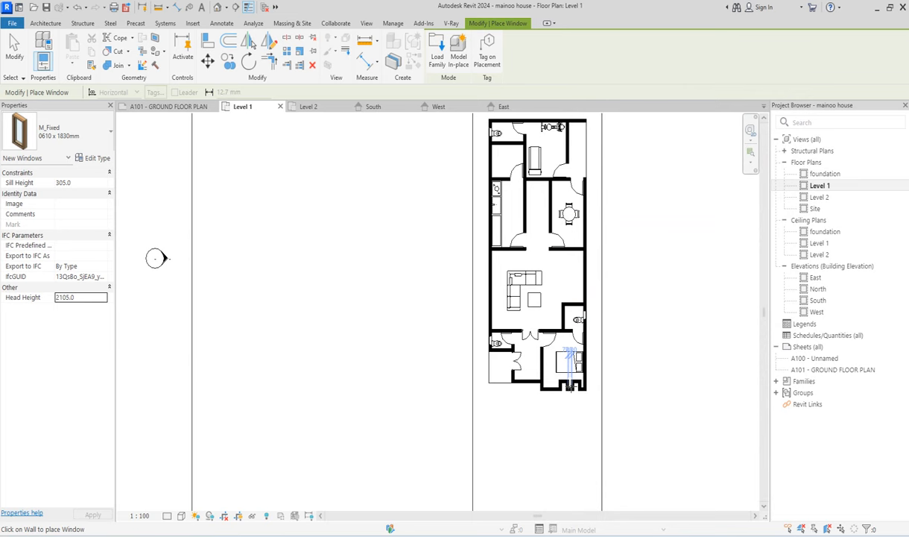
- Set the head height to 2200 mm and place a narrow fixed window in each of the two recesses in the bedroom's south wall
{"action": "scroll", "coordinate": [574, 380], "scroll_direction": "up", "scroll_amount": 4}
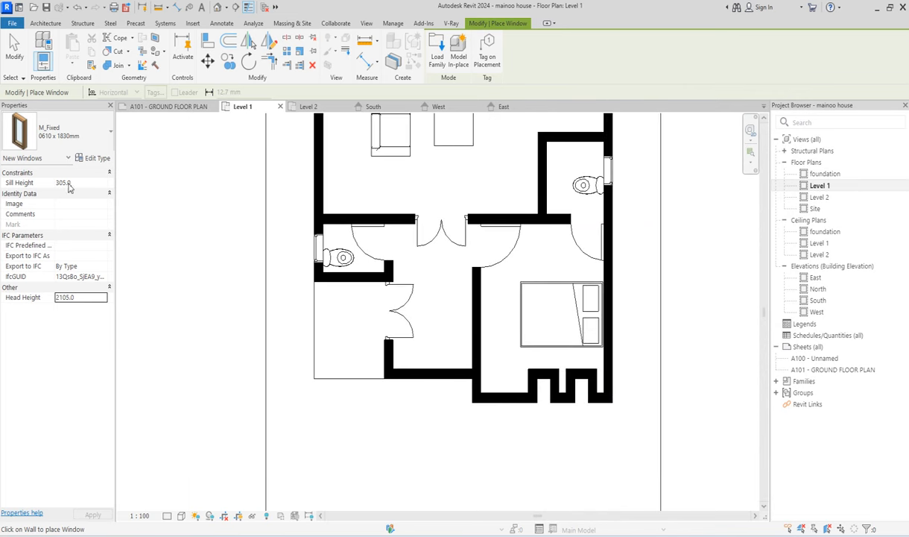
{"action": "left_click", "coordinate": [101, 298]}
{"action": "type", "text": "22"}
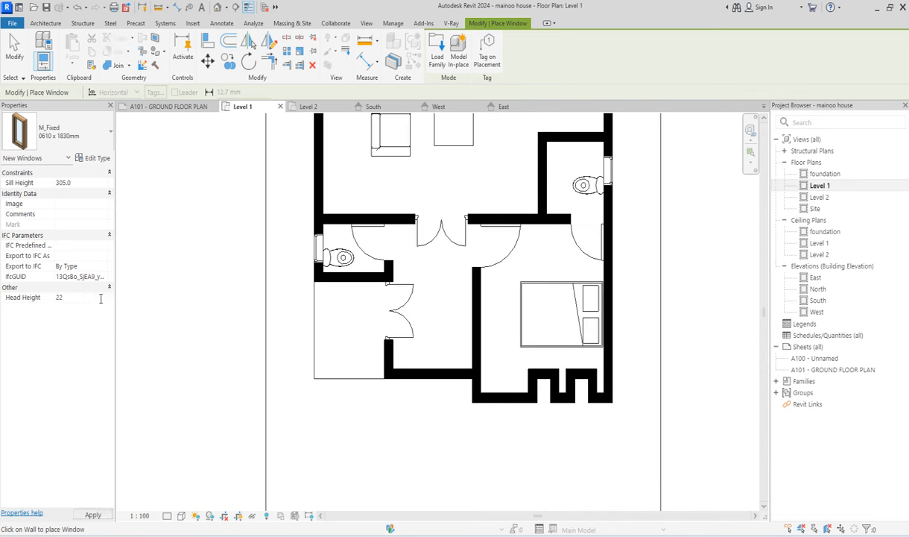
{"action": "type", "text": "00"}
{"action": "scroll", "coordinate": [553, 385], "scroll_direction": "up", "scroll_amount": 4}
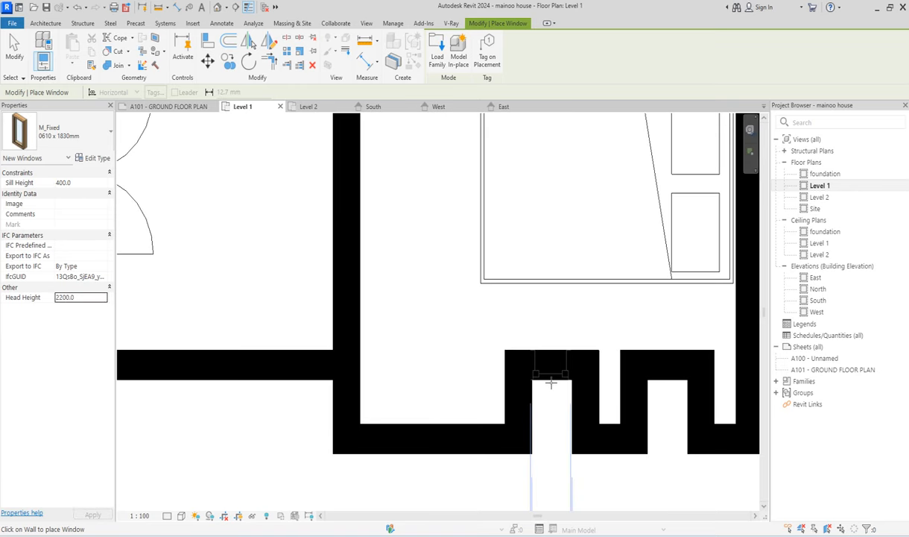
{"action": "scroll", "coordinate": [551, 383], "scroll_direction": "up", "scroll_amount": 1}
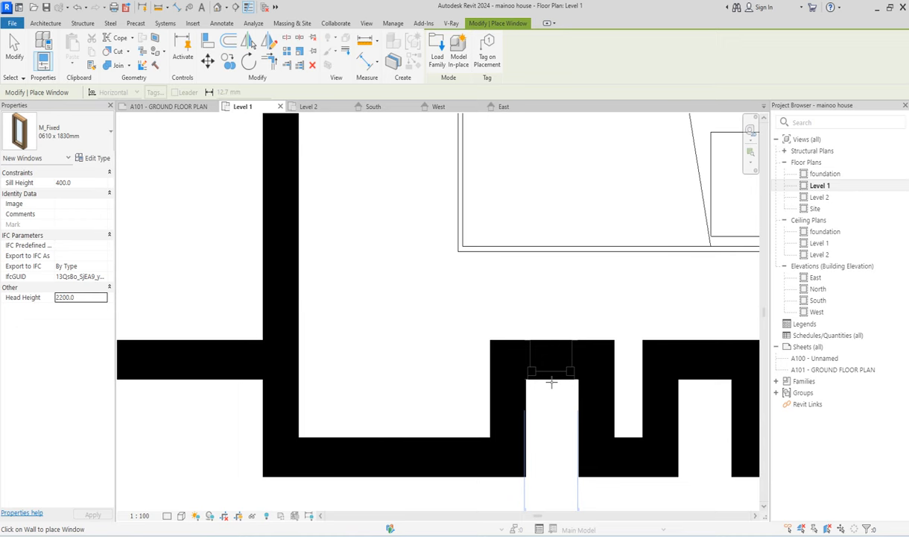
{"action": "left_click", "coordinate": [552, 383]}
{"action": "scroll", "coordinate": [439, 347], "scroll_direction": "down", "scroll_amount": 4}
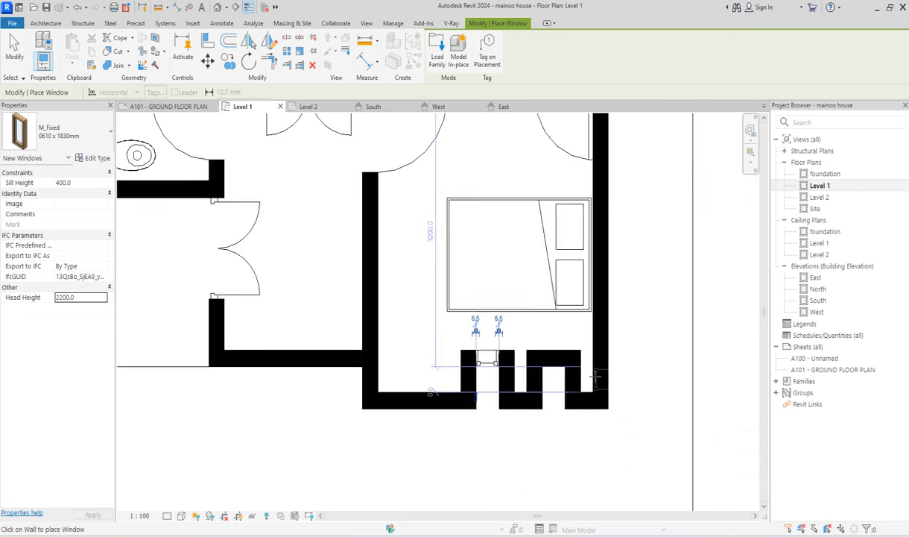
{"action": "scroll", "coordinate": [548, 367], "scroll_direction": "up", "scroll_amount": 3}
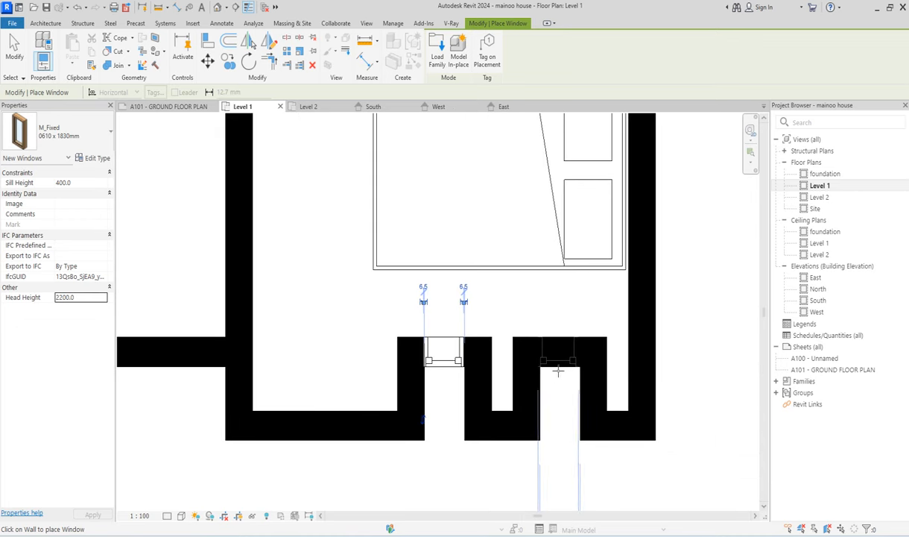
{"action": "left_click", "coordinate": [562, 369]}
{"action": "scroll", "coordinate": [562, 369], "scroll_direction": "down", "scroll_amount": 2}
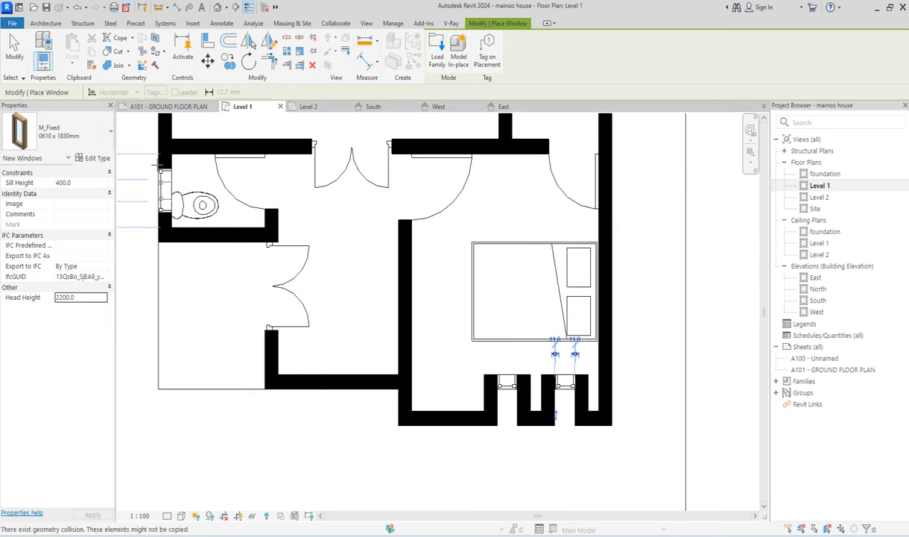
- Choose the M_Fixed 0915 x 0610mm window type and set its type height to 1500 mm and width to 600 mm
{"action": "left_click", "coordinate": [95, 158]}
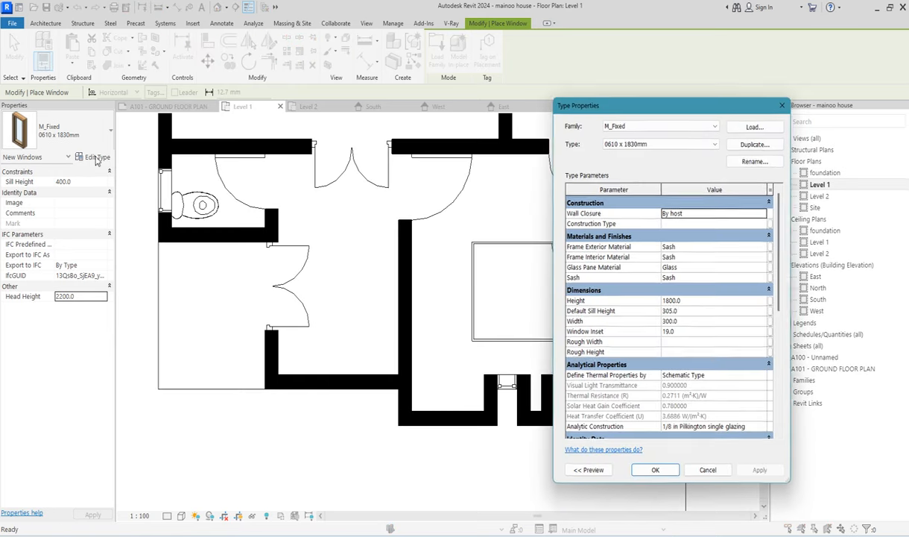
{"action": "left_click", "coordinate": [784, 103]}
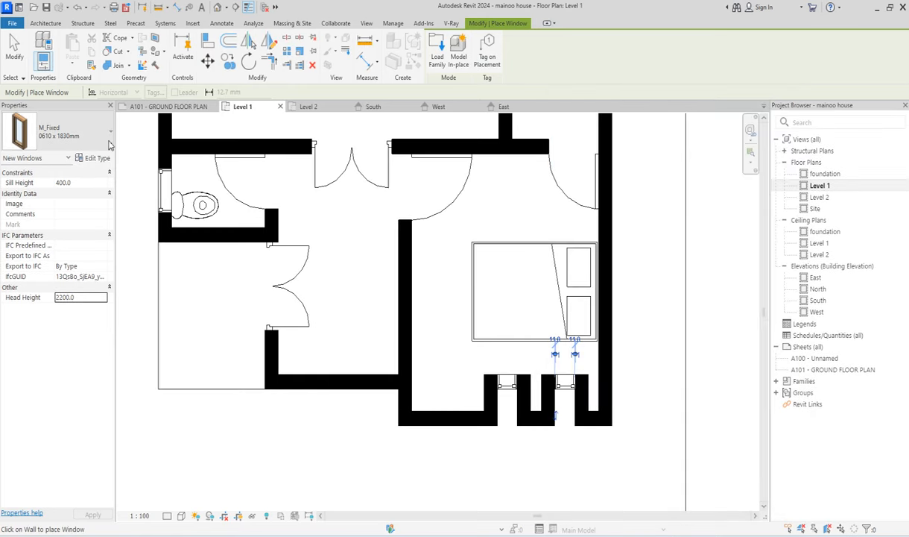
{"action": "left_click", "coordinate": [75, 133]}
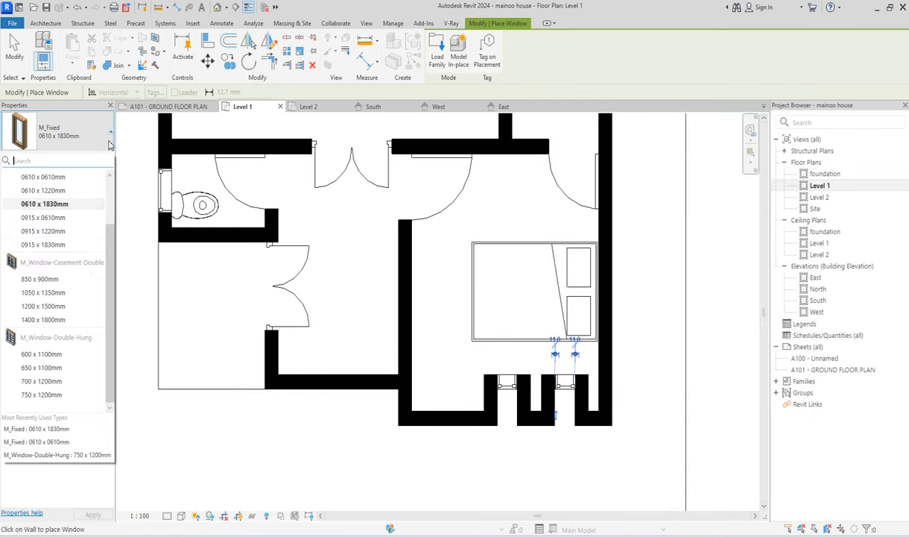
{"action": "left_click", "coordinate": [39, 218]}
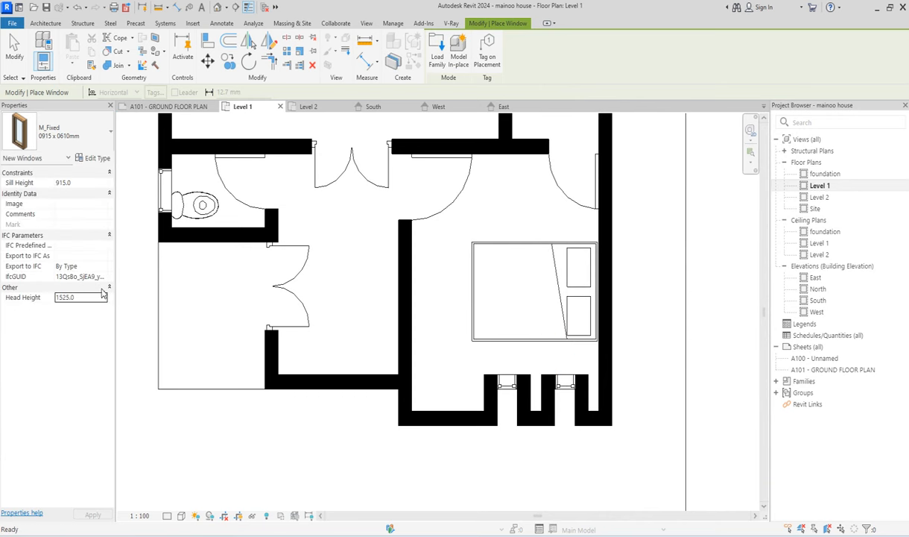
{"action": "left_click", "coordinate": [98, 157]}
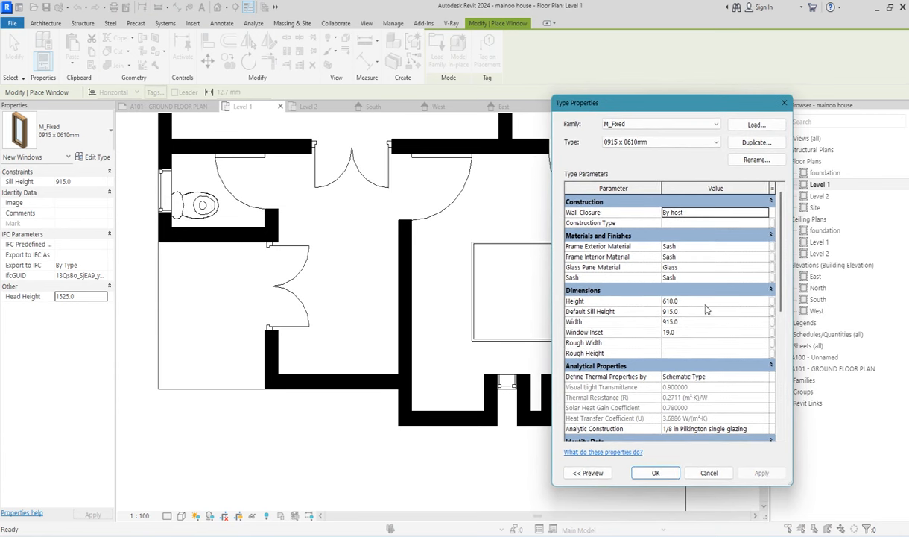
{"action": "left_click", "coordinate": [703, 301]}
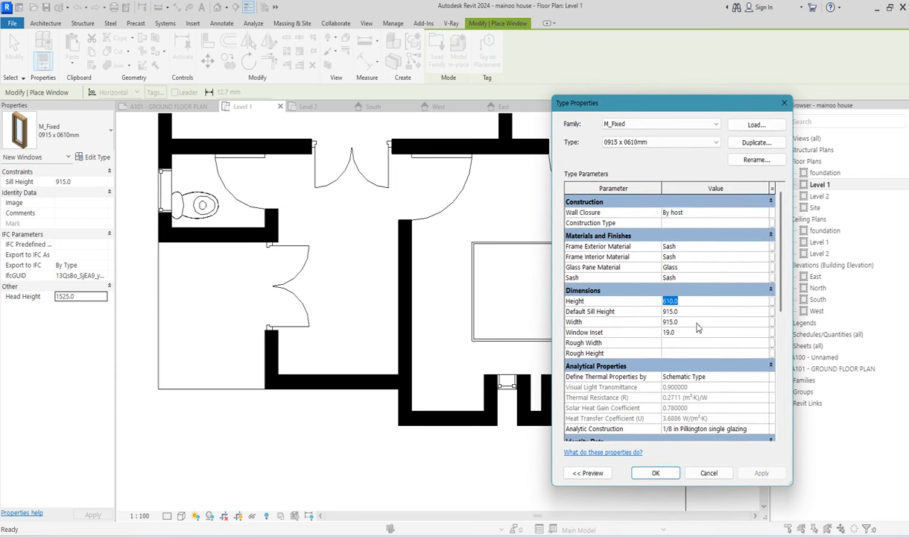
{"action": "left_click", "coordinate": [698, 322]}
{"action": "left_click", "coordinate": [686, 302]}
{"action": "left_click", "coordinate": [665, 473]}
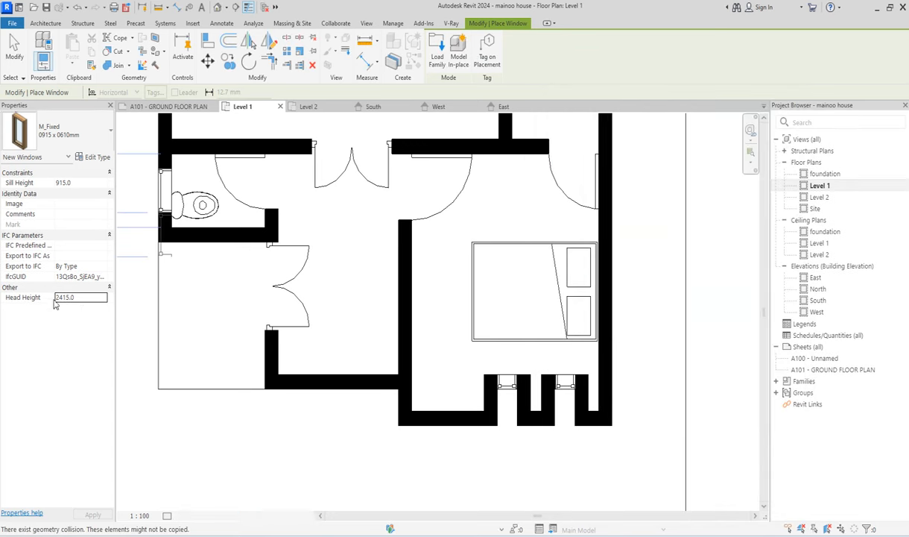
- Set the head height to 2200 mm and place two windows 300 mm apart in the entrance hall's south wall
{"action": "left_click", "coordinate": [84, 298]}
{"action": "type", "text": "2200"}
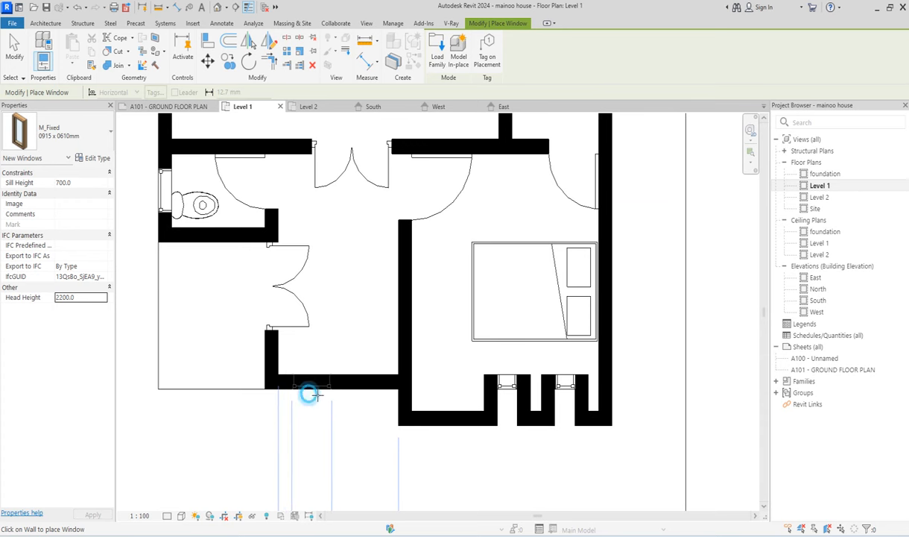
{"action": "left_click", "coordinate": [310, 394]}
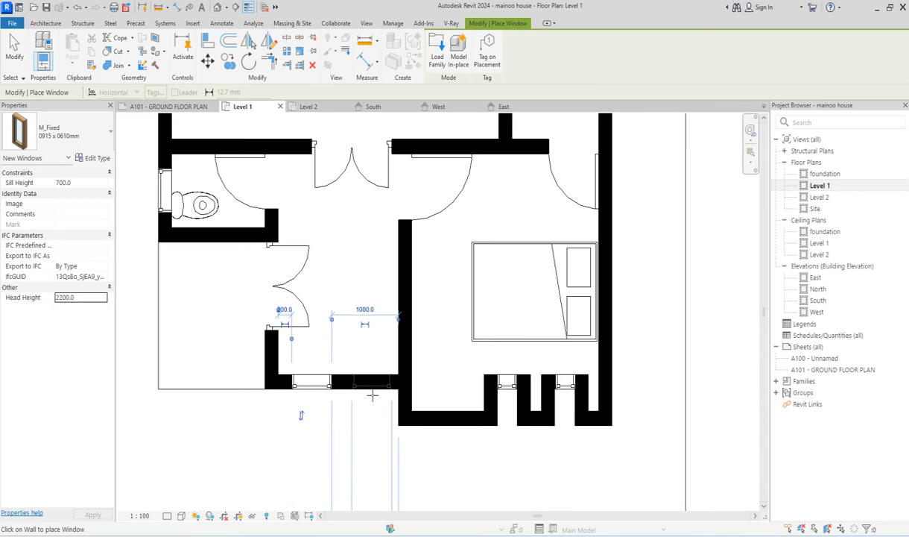
- Place two windows 100 mm apart in the living room's west wall, starting 300 mm from its south wall
{"action": "scroll", "coordinate": [349, 399], "scroll_direction": "down", "scroll_amount": 4}
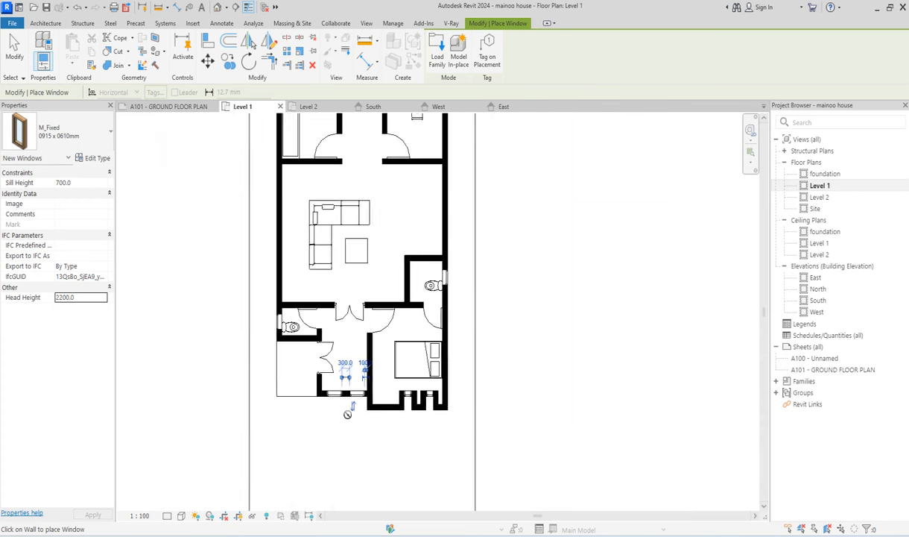
{"action": "scroll", "coordinate": [324, 354], "scroll_direction": "up", "scroll_amount": 2}
{"action": "scroll", "coordinate": [267, 247], "scroll_direction": "up", "scroll_amount": 1}
{"action": "scroll", "coordinate": [266, 246], "scroll_direction": "up", "scroll_amount": 2}
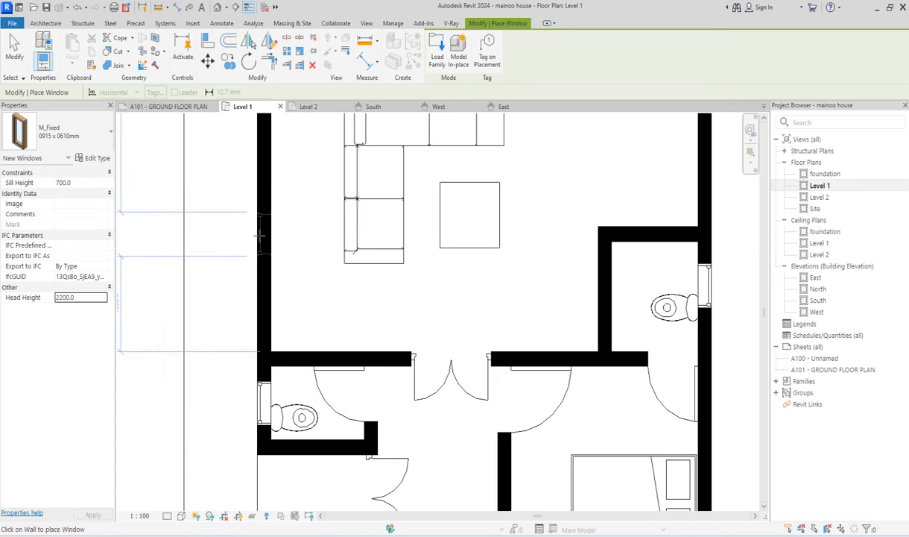
{"action": "left_click", "coordinate": [256, 303]}
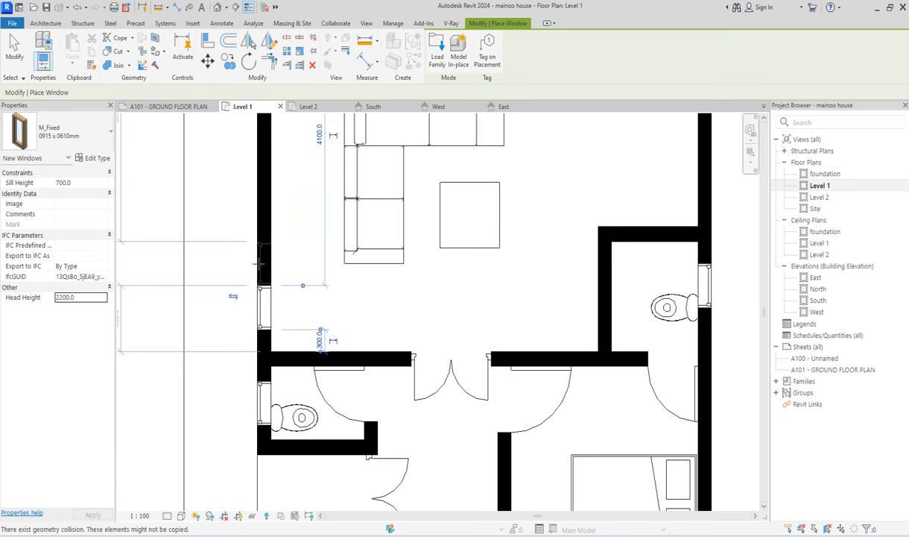
- Place two more windows 100 mm apart in the living room's west wall, starting 300 mm from its north wall
{"action": "scroll", "coordinate": [258, 254], "scroll_direction": "down", "scroll_amount": 3}
{"action": "scroll", "coordinate": [269, 205], "scroll_direction": "up", "scroll_amount": 1}
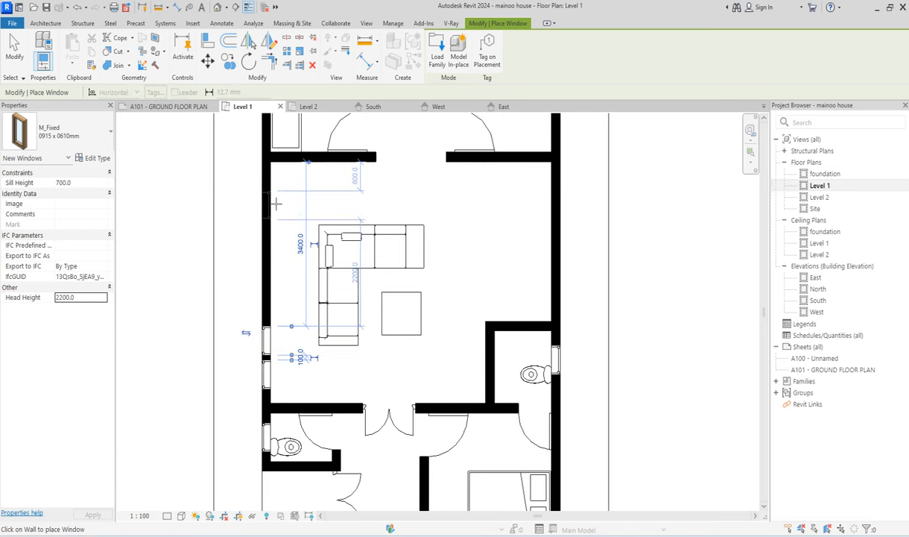
{"action": "left_click", "coordinate": [260, 191]}
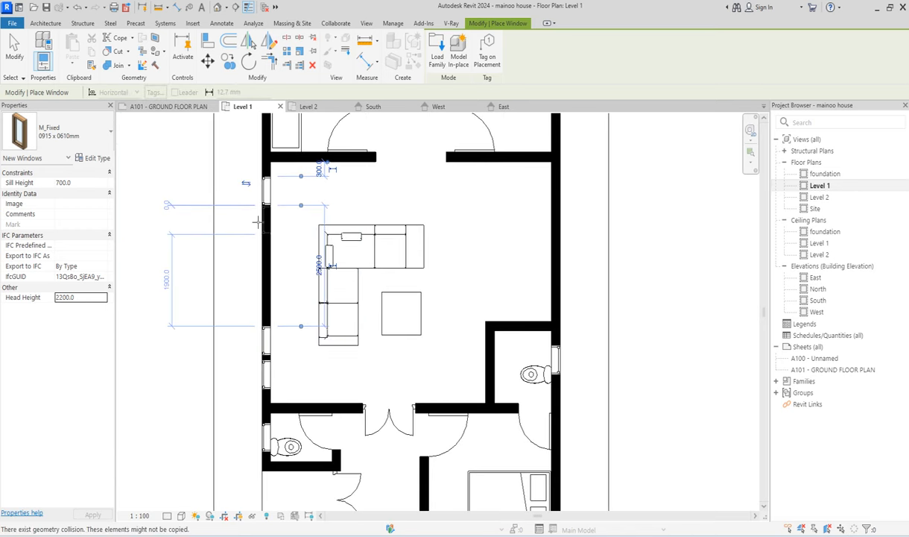
{"action": "left_click", "coordinate": [258, 223]}
- Place two windows 300 mm apart in the living room's east wall, 1100 mm from its north wall and 700 mm from the toilet wall
{"action": "scroll", "coordinate": [255, 250], "scroll_direction": "down", "scroll_amount": 2}
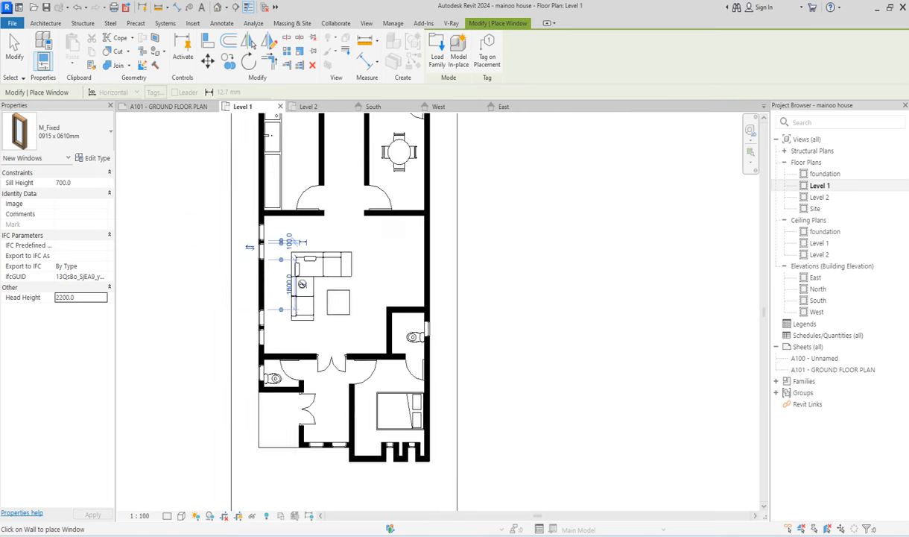
{"action": "scroll", "coordinate": [406, 265], "scroll_direction": "up", "scroll_amount": 1}
{"action": "scroll", "coordinate": [406, 265], "scroll_direction": "up", "scroll_amount": 2}
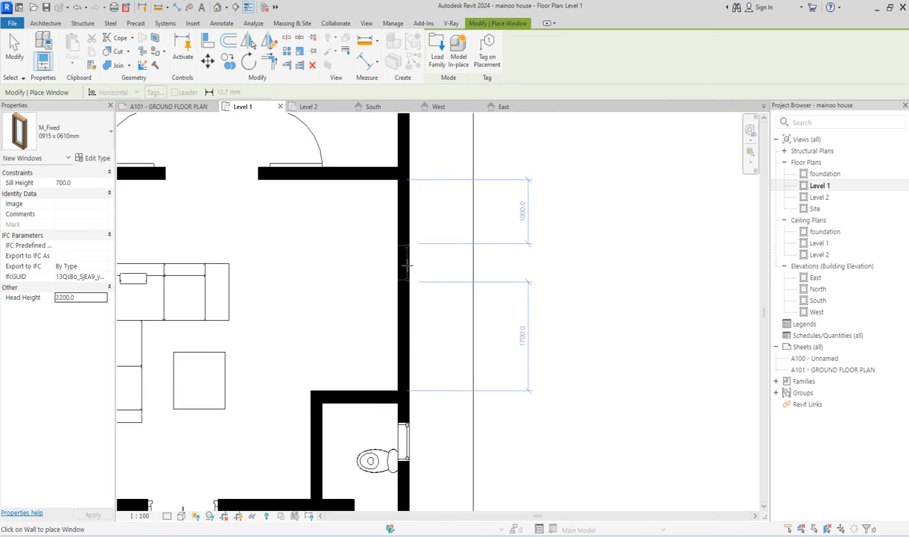
{"action": "left_click", "coordinate": [408, 270]}
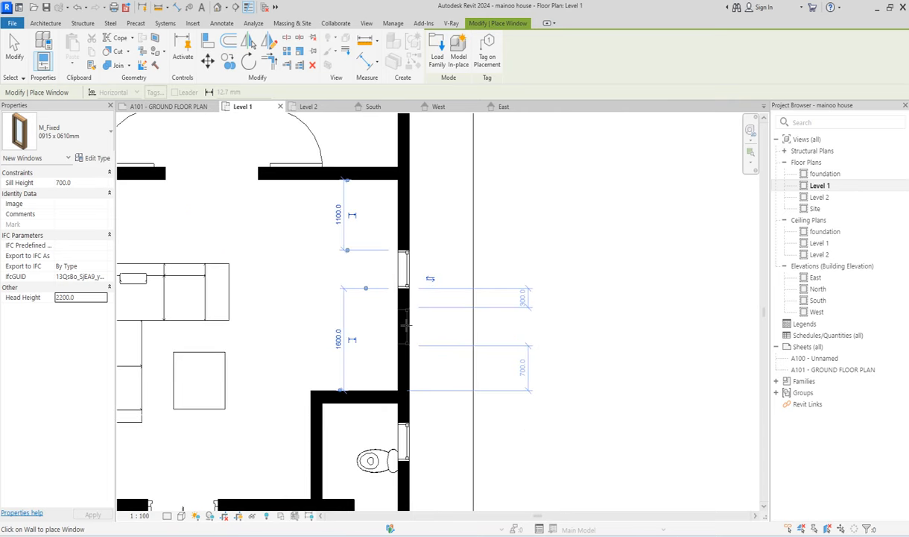
{"action": "scroll", "coordinate": [406, 324], "scroll_direction": "down", "scroll_amount": 4}
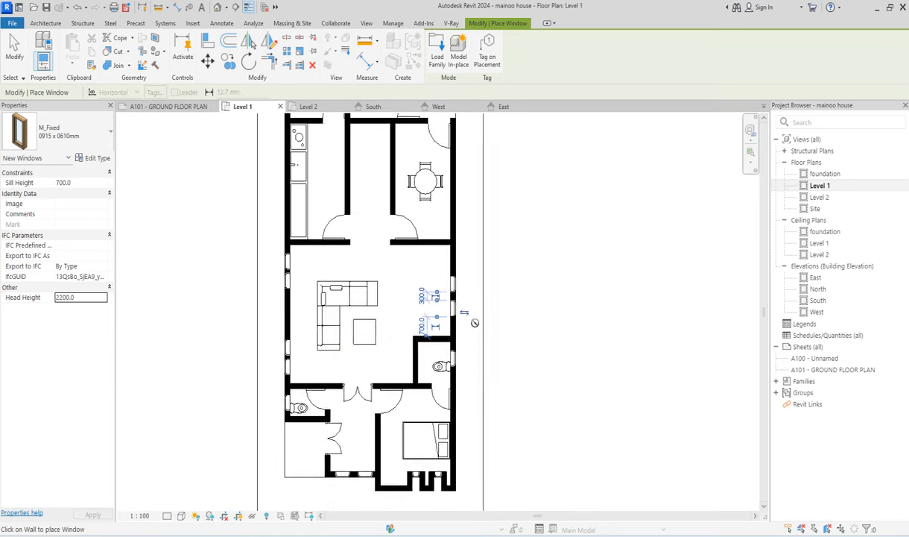
- Place two windows in the dining room's east wall, 200 mm from its south wall and 200 mm from its north wall
{"action": "scroll", "coordinate": [434, 241], "scroll_direction": "up", "scroll_amount": 3}
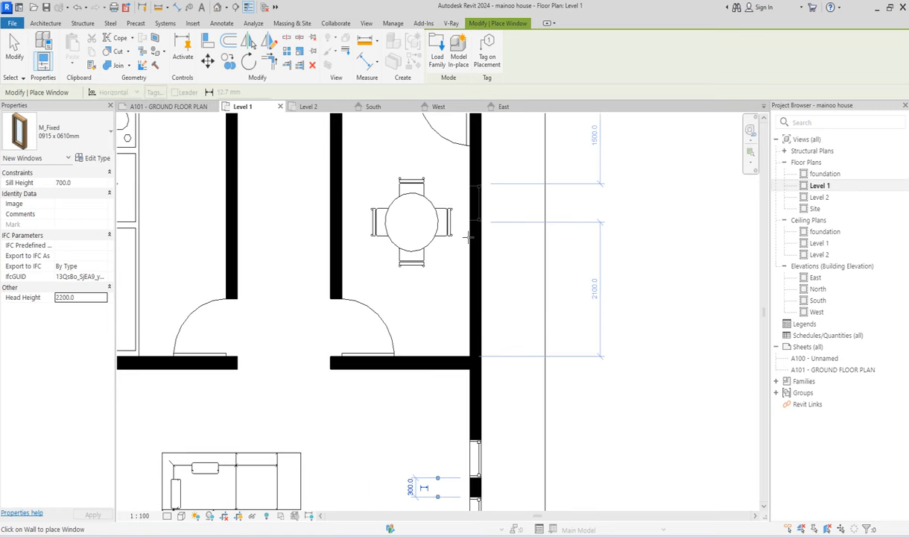
{"action": "scroll", "coordinate": [486, 204], "scroll_direction": "down", "scroll_amount": 2}
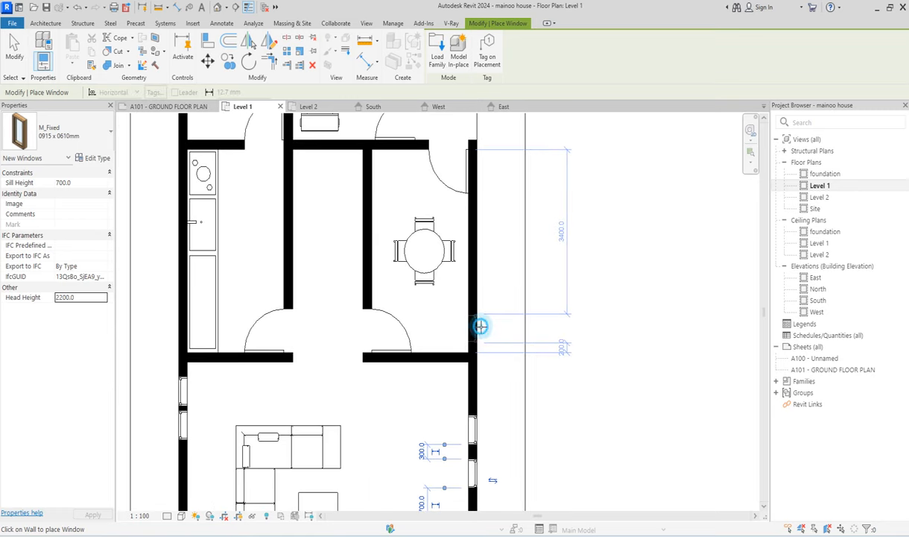
{"action": "left_click", "coordinate": [480, 325]}
{"action": "left_click", "coordinate": [480, 175]}
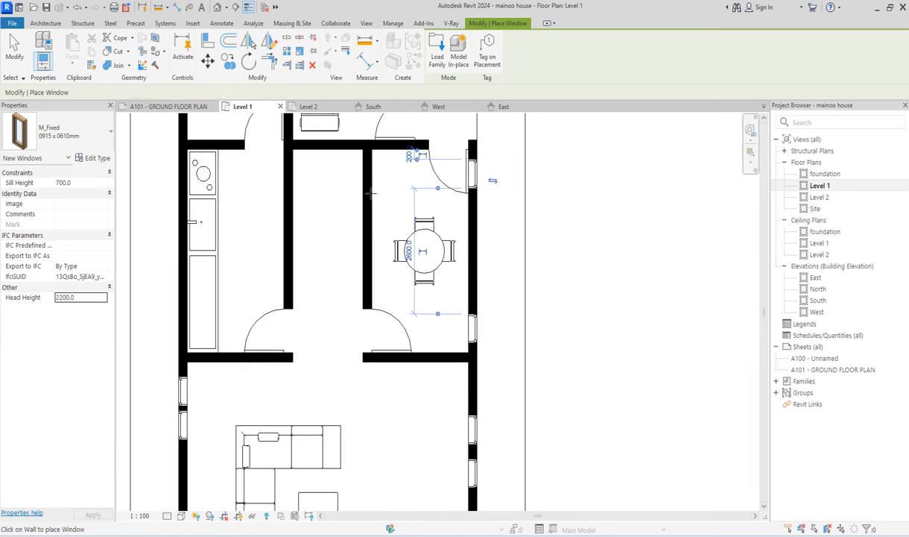
- Place two windows 490 mm apart in the exercise room's north wall, starting 600 mm from its west wall
{"action": "scroll", "coordinate": [178, 237], "scroll_direction": "down", "scroll_amount": 2}
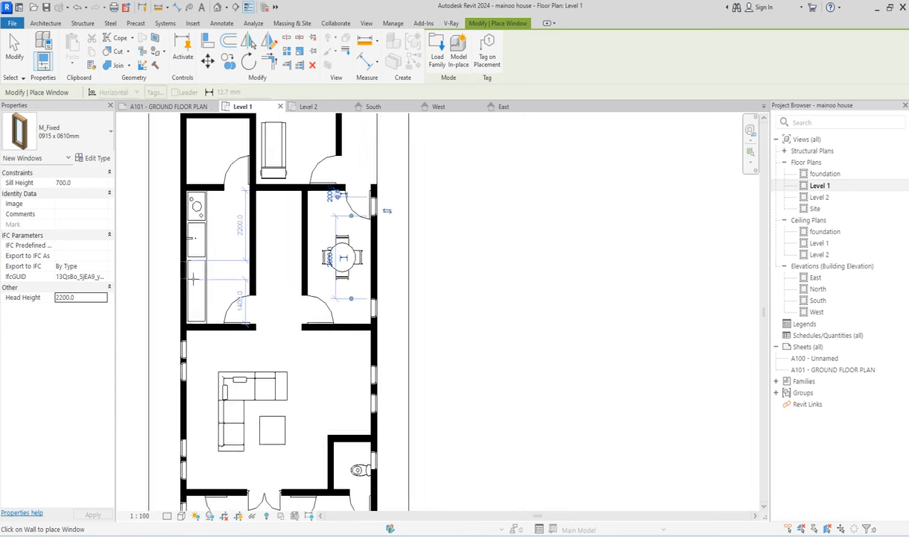
{"action": "scroll", "coordinate": [254, 351], "scroll_direction": "down", "scroll_amount": 2}
{"action": "scroll", "coordinate": [249, 199], "scroll_direction": "up", "scroll_amount": 4}
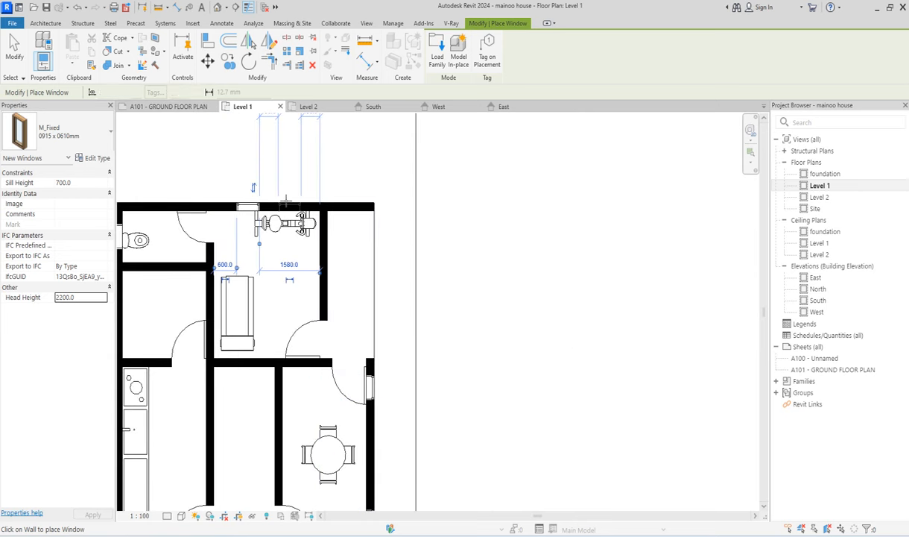
{"action": "left_click", "coordinate": [286, 198]}
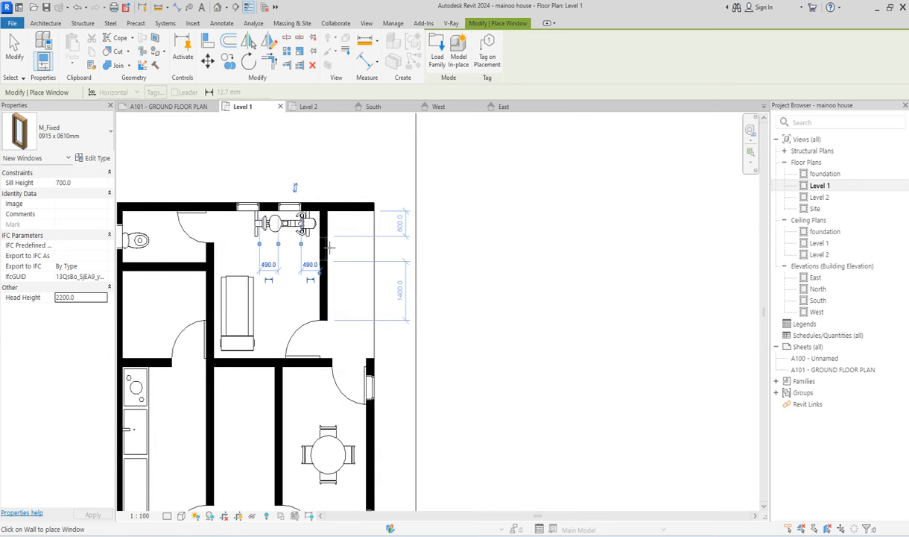
- Place two windows 200 mm apart in the exercise room's east wall, starting 600 mm from its north wall
{"action": "left_click", "coordinate": [327, 281]}
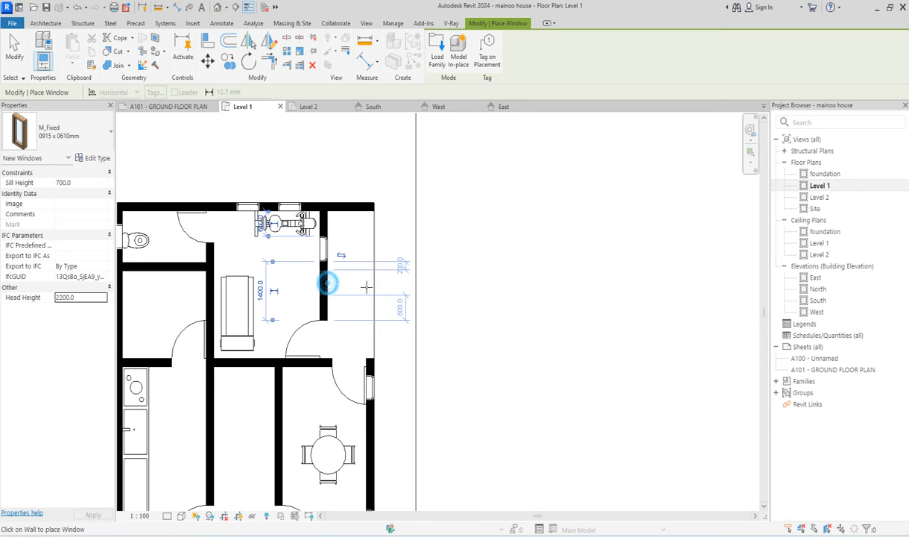
{"action": "scroll", "coordinate": [417, 290], "scroll_direction": "down", "scroll_amount": 2}
{"action": "scroll", "coordinate": [460, 275], "scroll_direction": "down", "scroll_amount": 3}
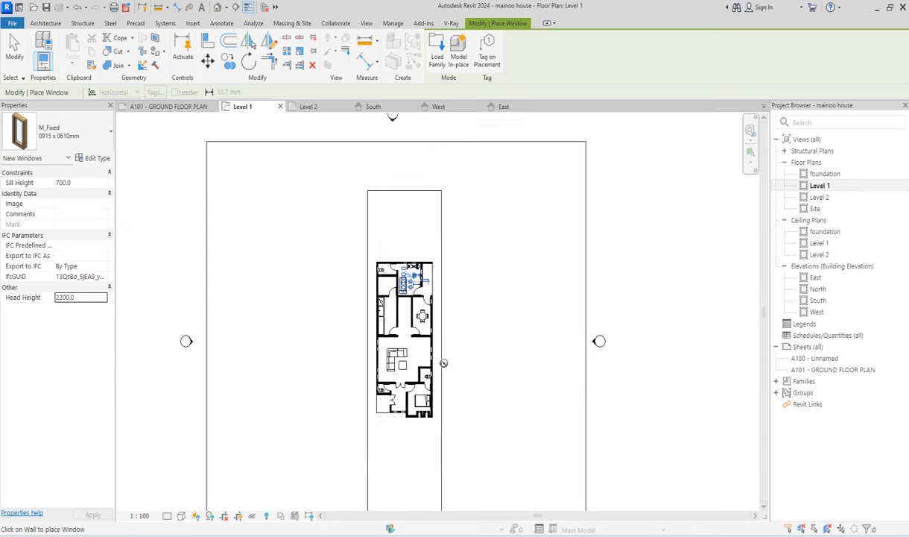
{"action": "scroll", "coordinate": [437, 424], "scroll_direction": "up", "scroll_amount": 5}
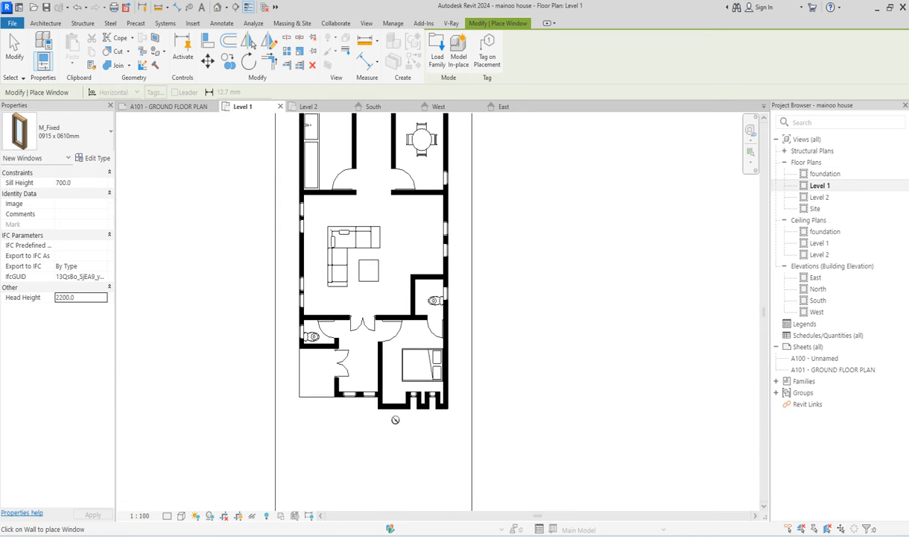
{"action": "scroll", "coordinate": [383, 423], "scroll_direction": "down", "scroll_amount": 5}
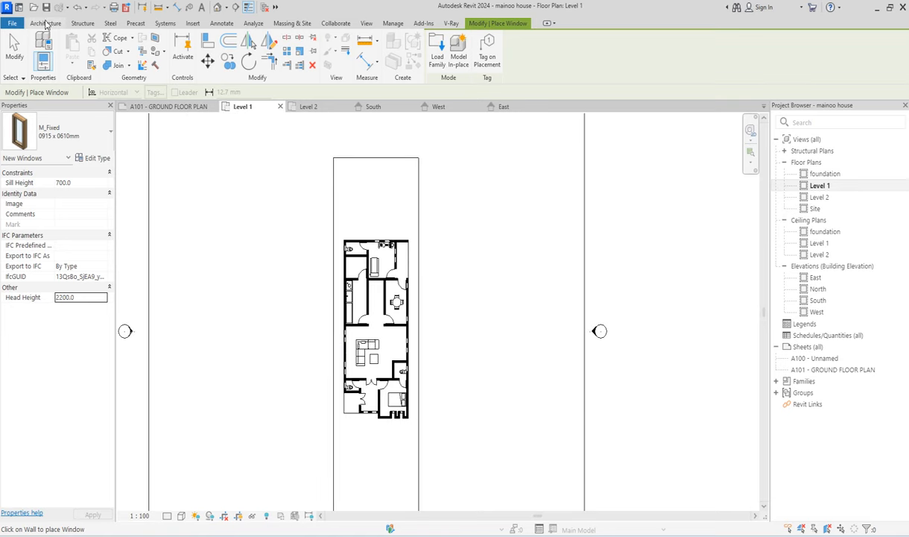
- Start the Text command and set the 2.5mm Arial text type's font to Technic
{"action": "left_click", "coordinate": [222, 24]}
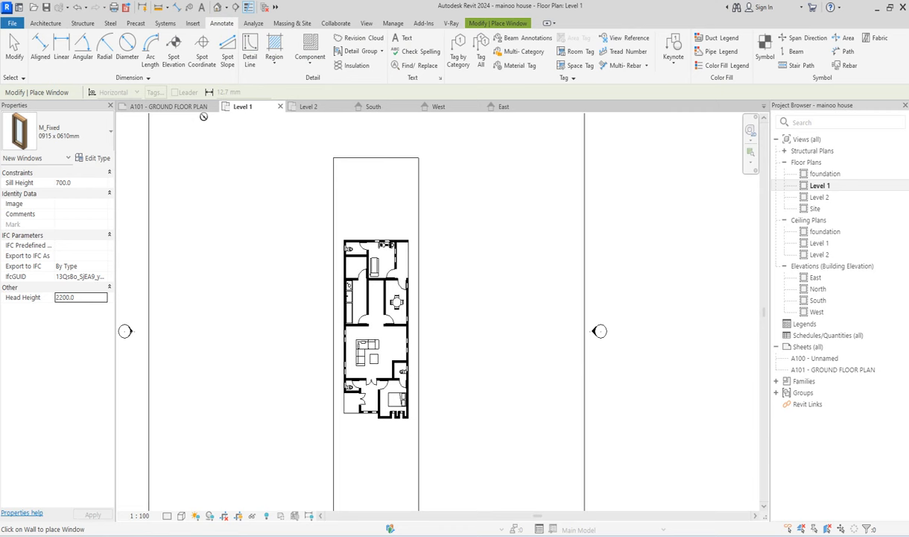
{"action": "left_click", "coordinate": [405, 39]}
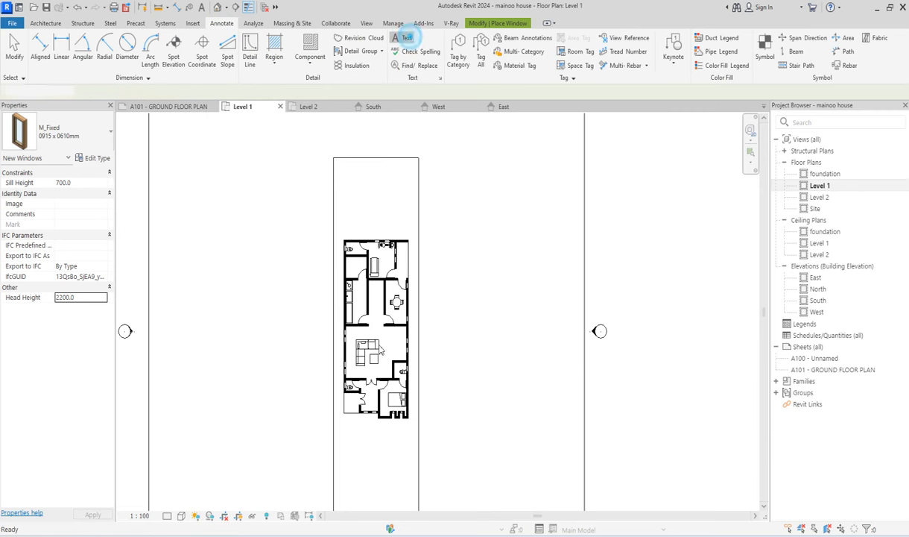
{"action": "left_click", "coordinate": [98, 158]}
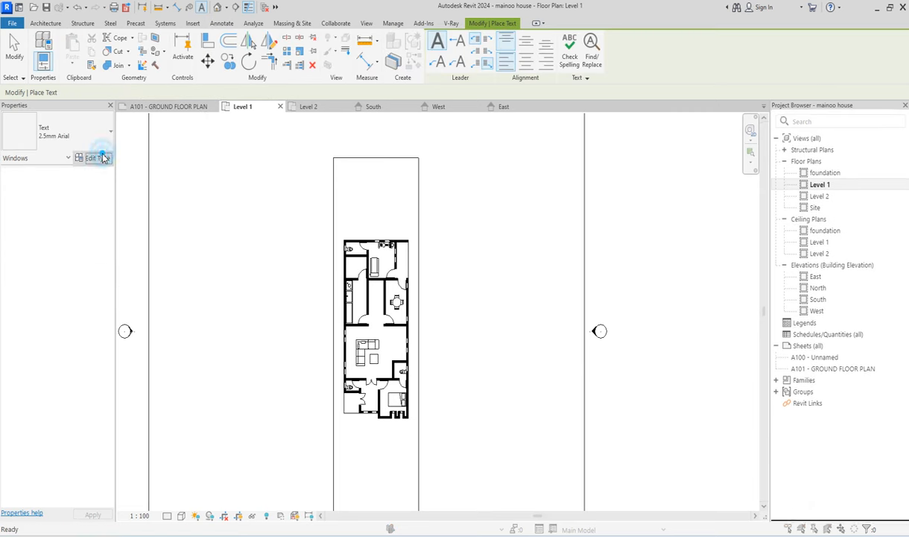
{"action": "left_click", "coordinate": [711, 288]}
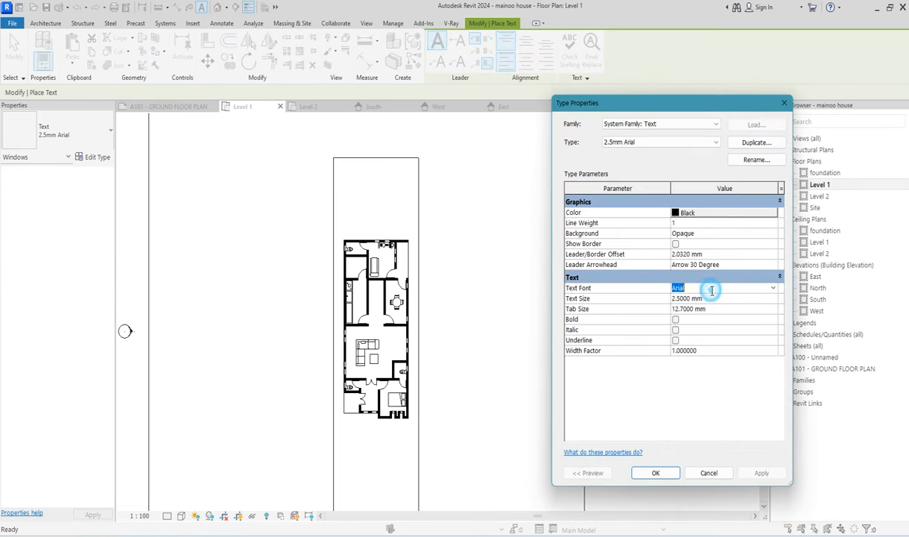
{"action": "type", "text": "Technic"}
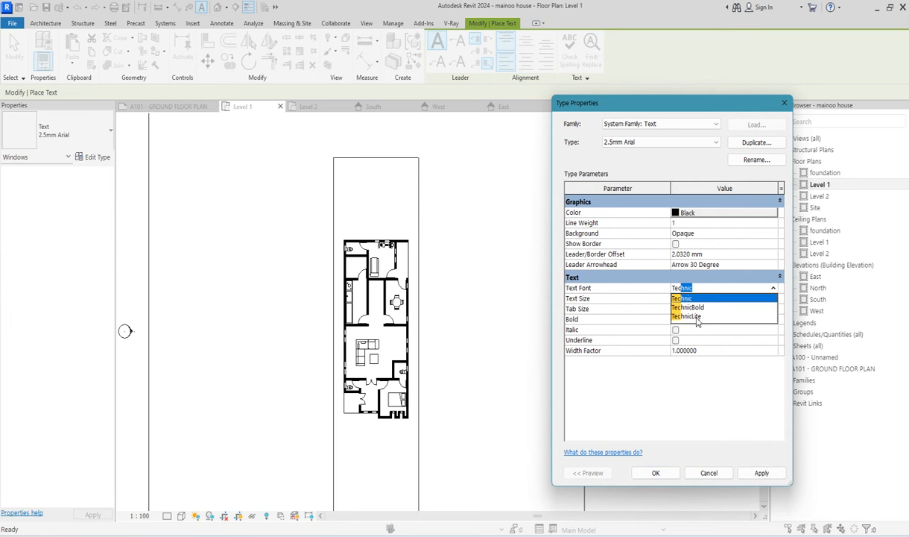
{"action": "left_click", "coordinate": [690, 299]}
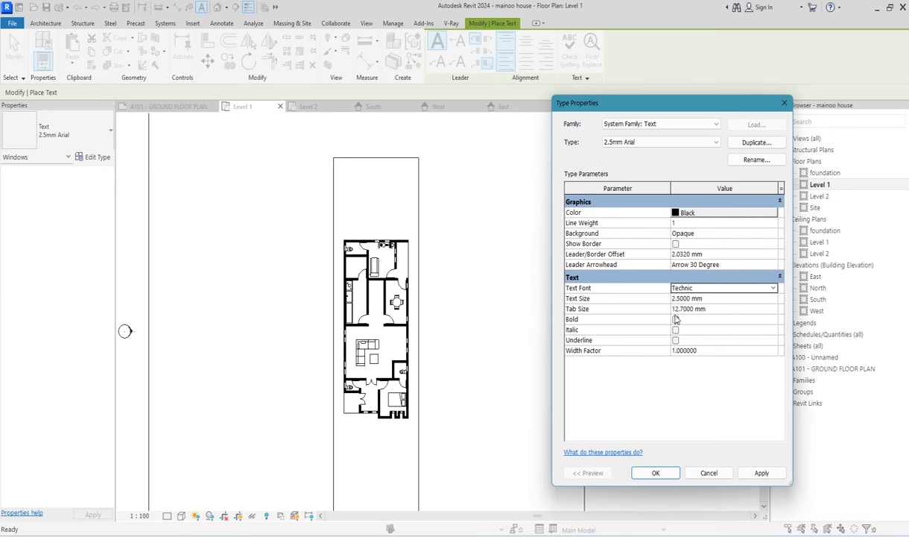
{"action": "left_click", "coordinate": [656, 473]}
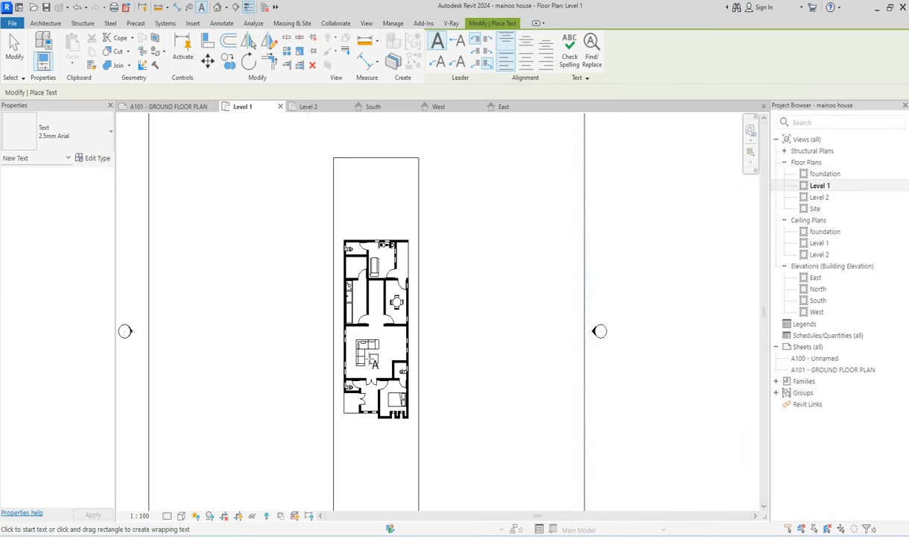
- Place the room label "ANTI-ROOM" in the entrance hall beside the double entrance door
{"action": "scroll", "coordinate": [366, 354], "scroll_direction": "up", "scroll_amount": 4}
{"action": "scroll", "coordinate": [356, 468], "scroll_direction": "up", "scroll_amount": 2}
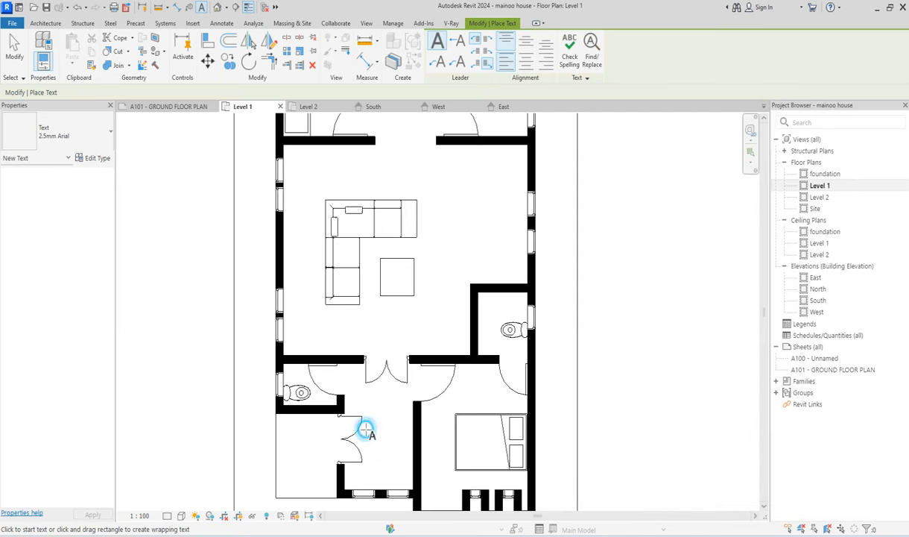
{"action": "left_click", "coordinate": [366, 434]}
{"action": "type", "text": "ANT"}
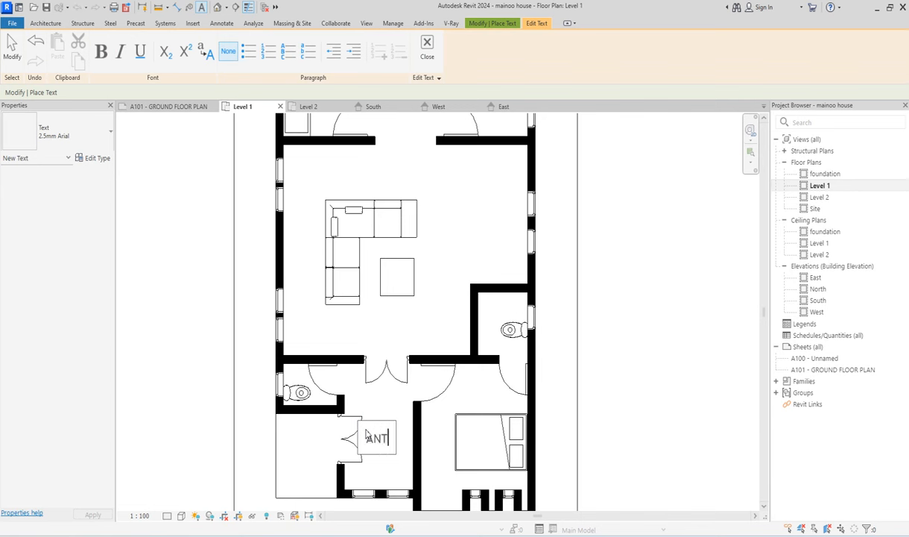
{"action": "type", "text": "I-ROO"}
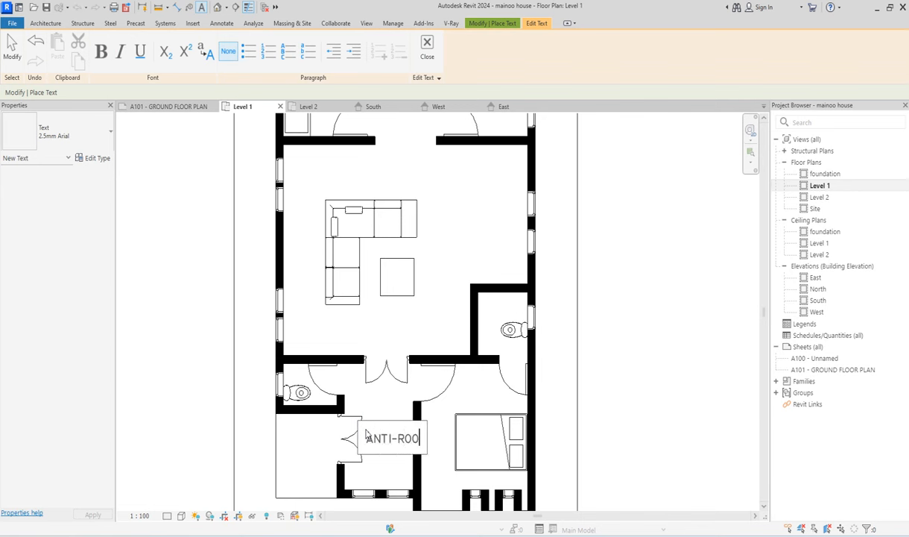
{"action": "type", "text": "M"}
{"action": "left_click", "coordinate": [319, 400]}
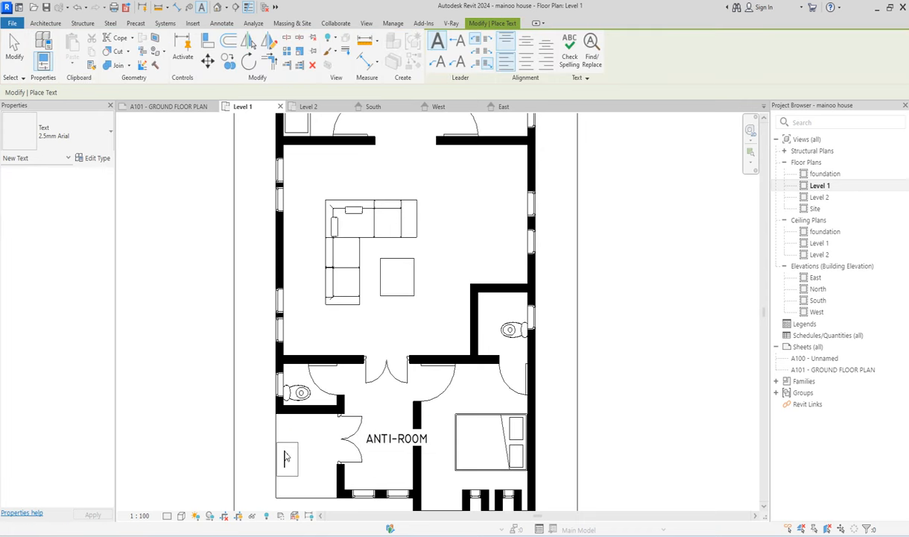
- Label the open porch west of the entrance hall "ENTRANCE PORCH", split over two lines
{"action": "left_click", "coordinate": [285, 453]}
{"action": "type", "text": "ENTRA"}
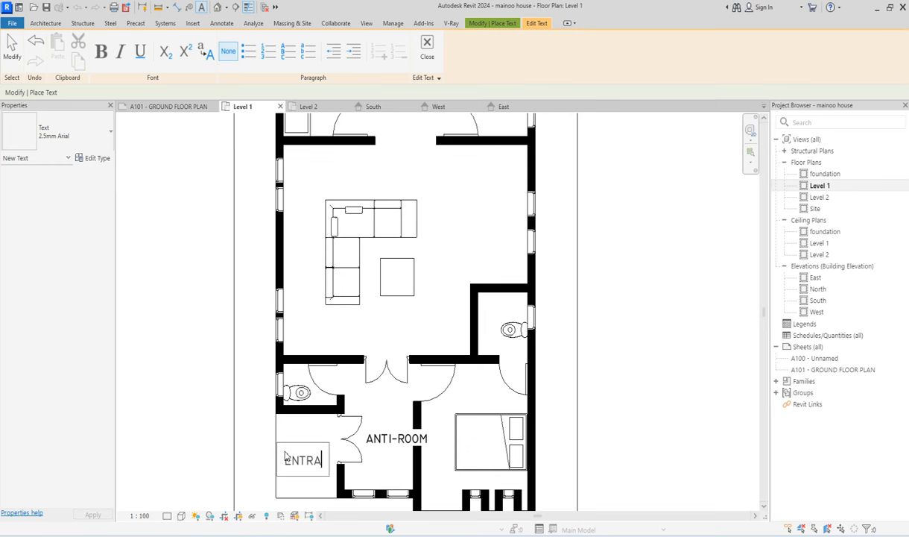
{"action": "type", "text": "NC"}
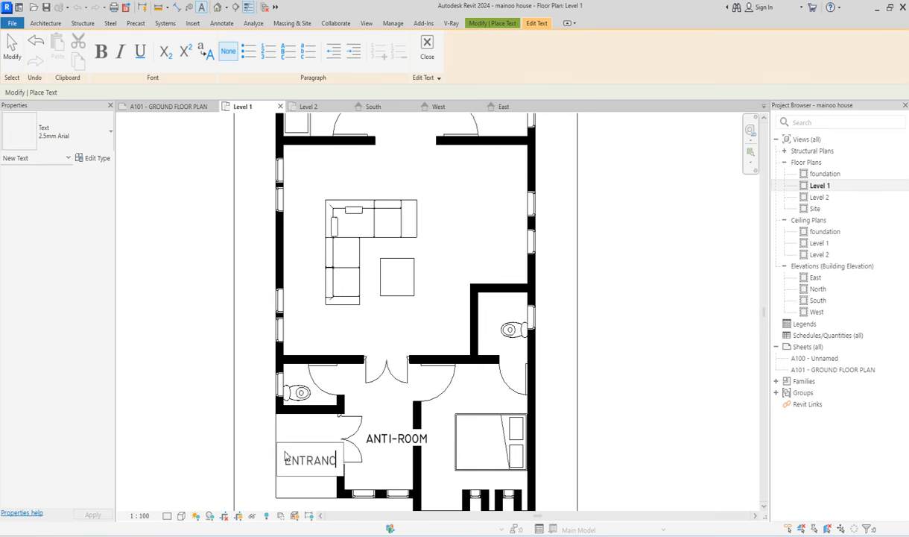
{"action": "type", "text": "E PORCH"}
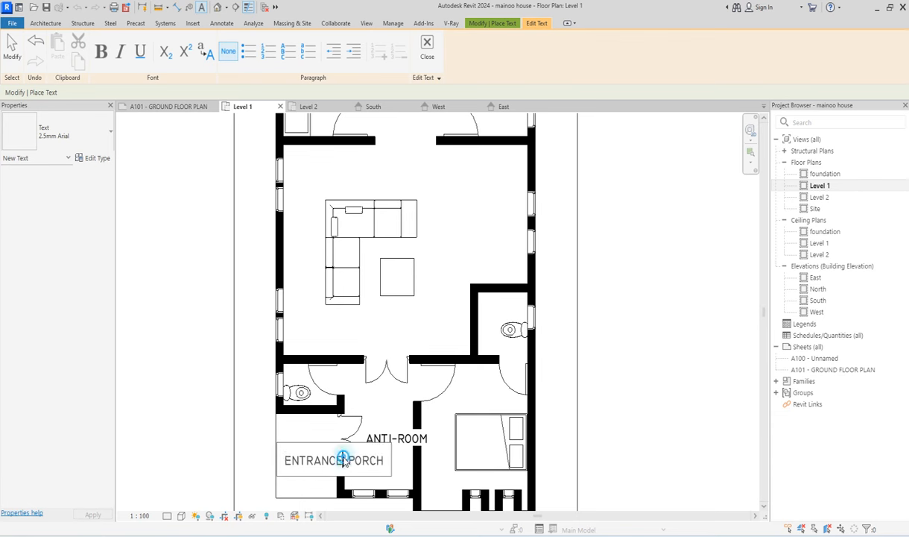
{"action": "left_click", "coordinate": [345, 462]}
{"action": "key", "text": "Return"}
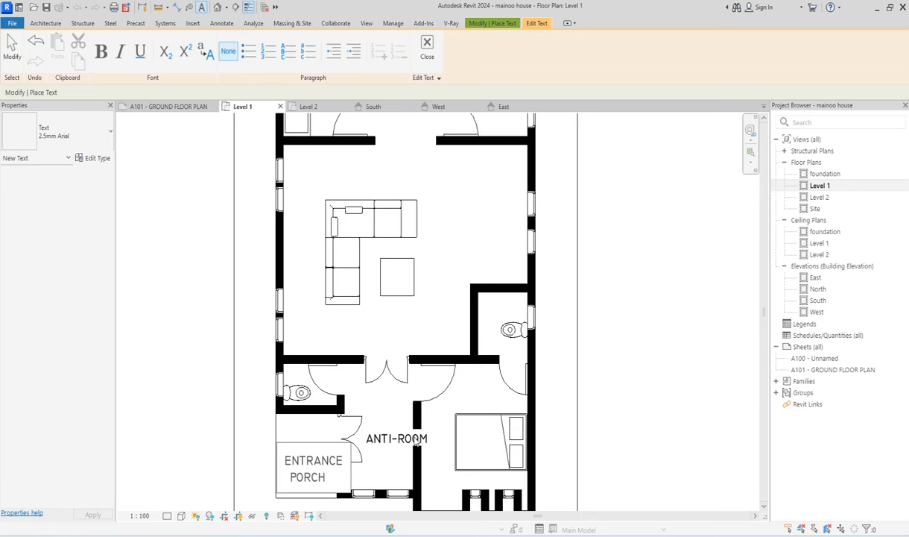
{"action": "left_click", "coordinate": [398, 446]}
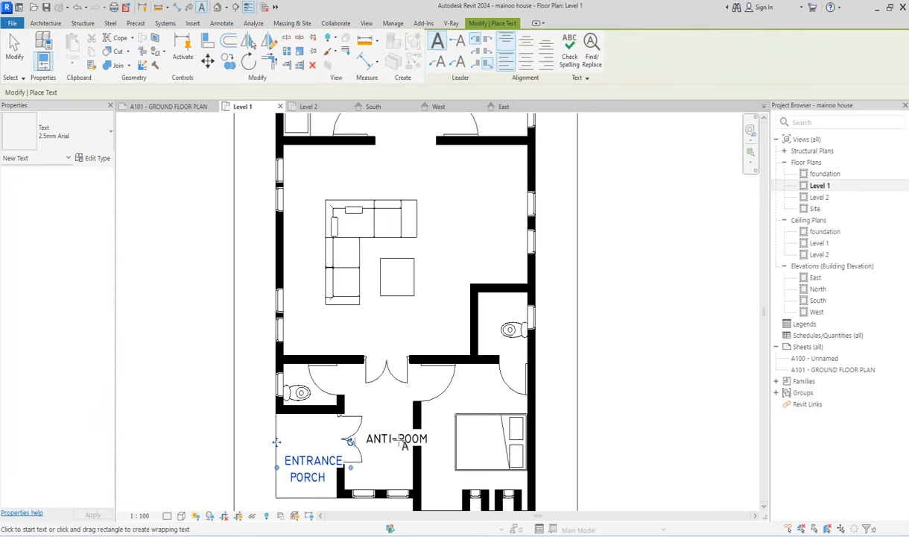
- Break the entrance hall's ANTI-ROOM label into two lines after the hyphen
{"action": "key", "text": "Escape"}
{"action": "key", "text": "Escape"}
{"action": "left_click", "coordinate": [398, 440]}
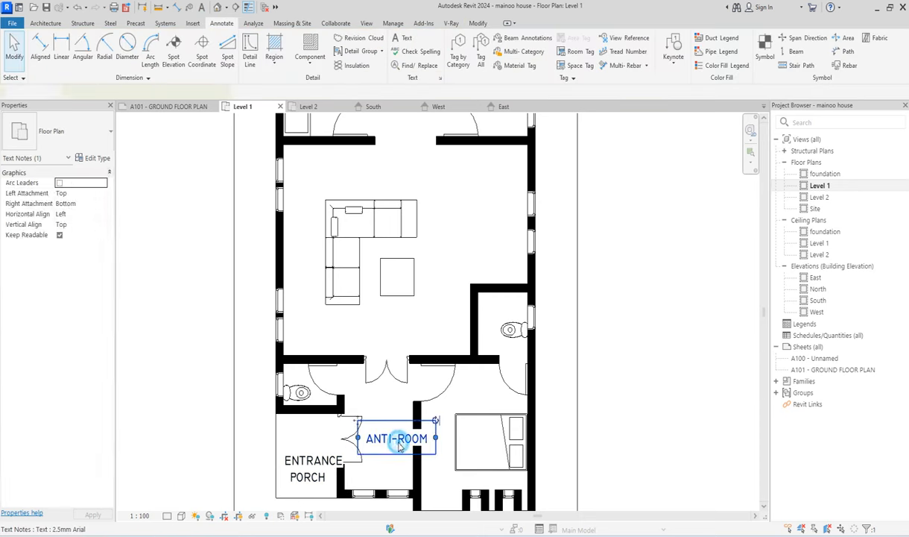
{"action": "double_click", "coordinate": [399, 440]}
{"action": "key", "text": "Return"}
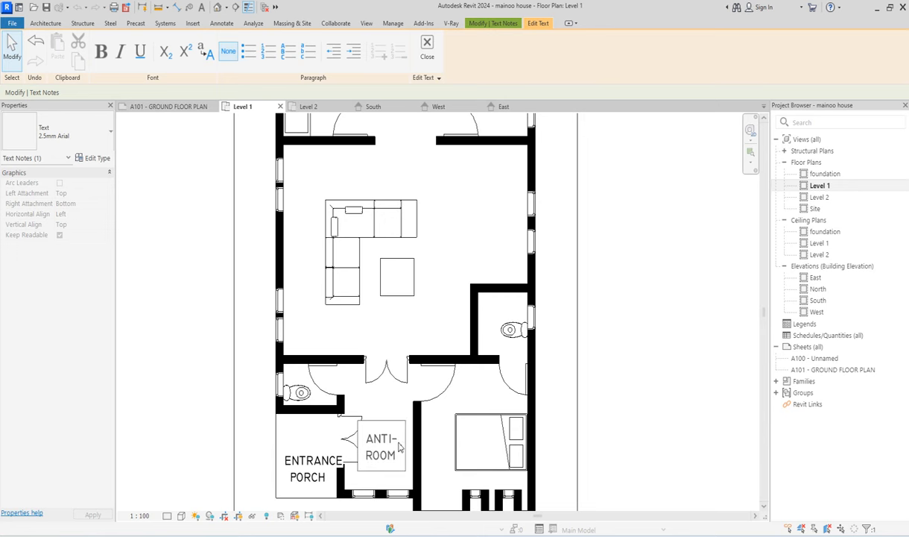
{"action": "left_click", "coordinate": [442, 450]}
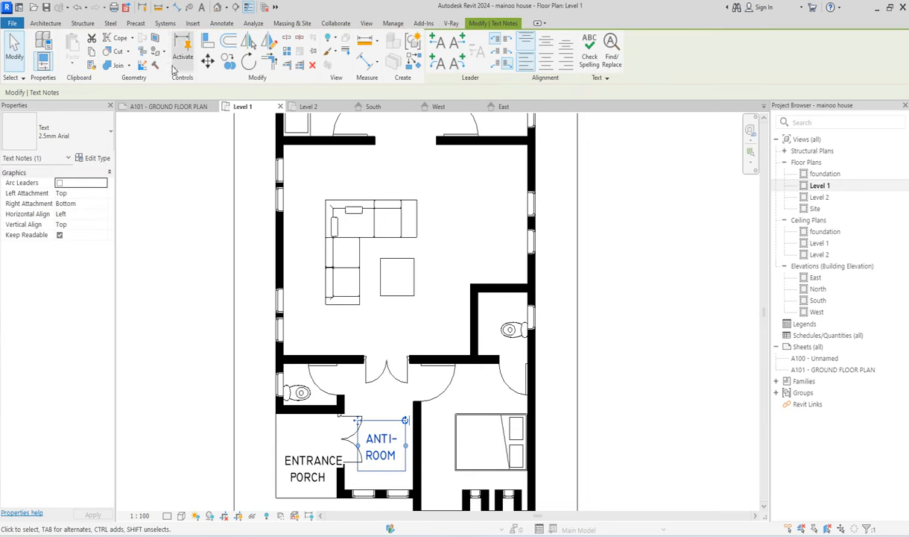
- Copy the ANTI-ROOM label with Multiple enabled into the front bedroom, living room, kitchen and dining room
{"action": "left_click", "coordinate": [229, 61]}
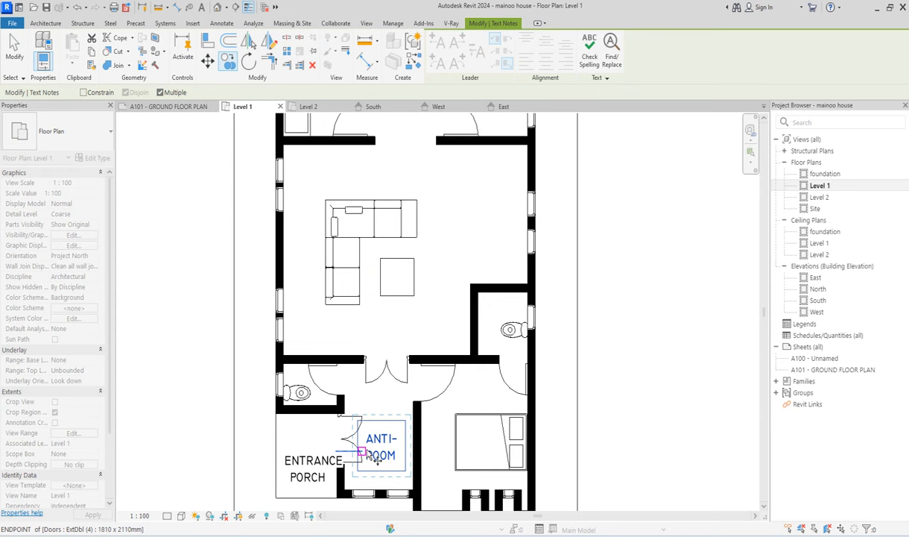
{"action": "left_click", "coordinate": [371, 448]}
{"action": "left_click", "coordinate": [451, 449]}
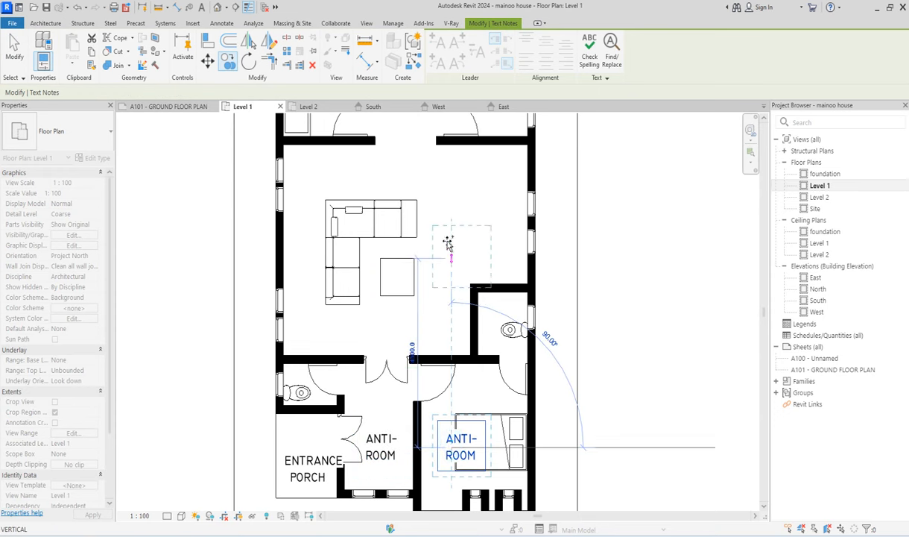
{"action": "left_click", "coordinate": [390, 254]}
{"action": "scroll", "coordinate": [391, 254], "scroll_direction": "down", "scroll_amount": 3}
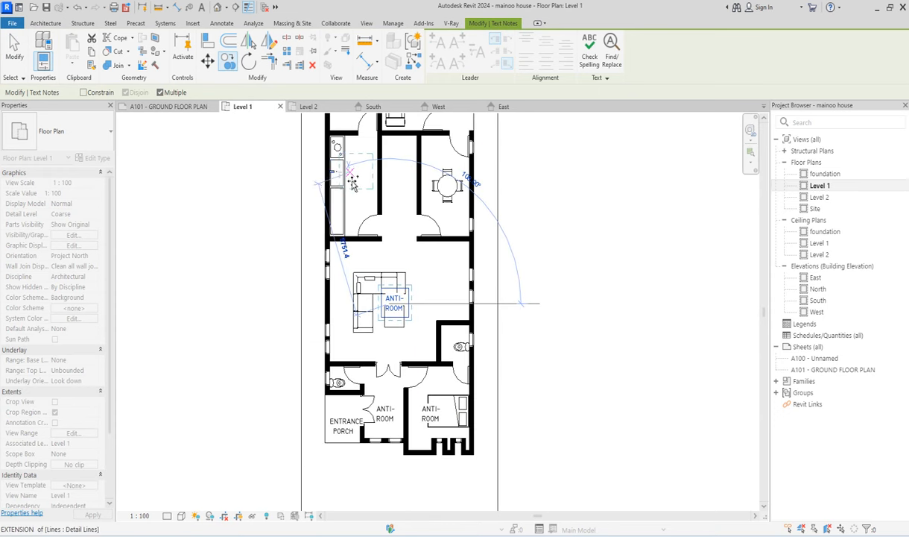
{"action": "left_click", "coordinate": [436, 169]}
- Place further copies of the ANTI-ROOM label in the exercise room and the small room north of the kitchen
{"action": "scroll", "coordinate": [429, 294], "scroll_direction": "down", "scroll_amount": 3}
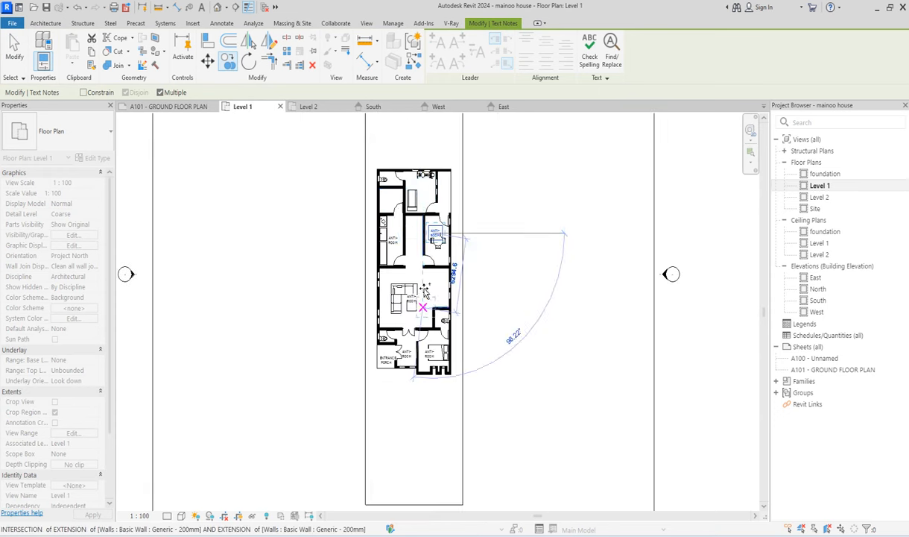
{"action": "scroll", "coordinate": [426, 191], "scroll_direction": "up", "scroll_amount": 3}
{"action": "left_click", "coordinate": [426, 190]}
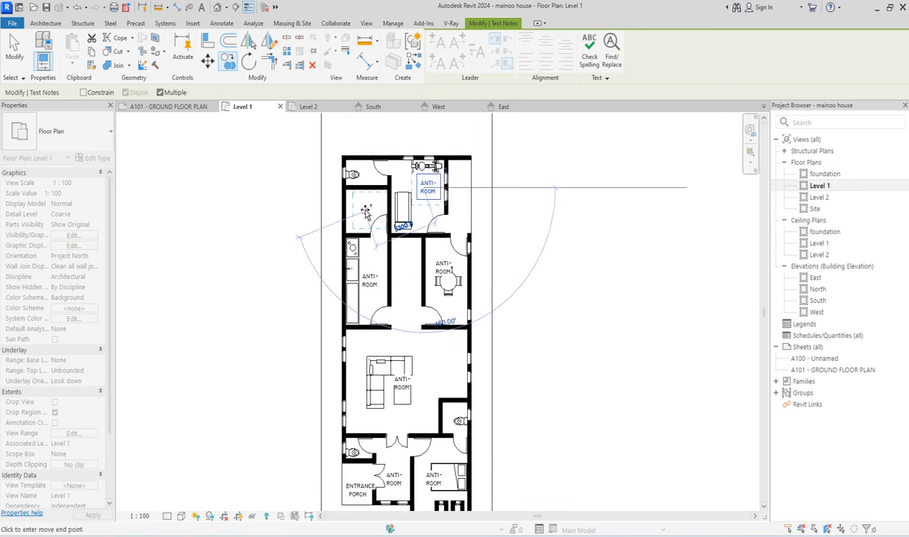
{"action": "left_click", "coordinate": [365, 190]}
{"action": "scroll", "coordinate": [365, 195], "scroll_direction": "up", "scroll_amount": 2}
{"action": "scroll", "coordinate": [417, 205], "scroll_direction": "down", "scroll_amount": 4}
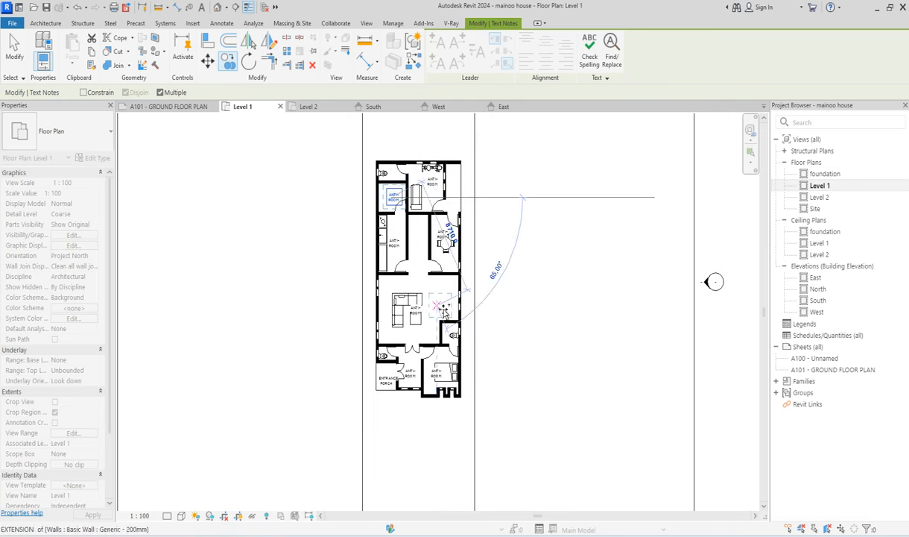
- Place one more copy of the ANTI-ROOM label in the open strip east of the exercise room and end the copying
{"action": "scroll", "coordinate": [483, 226], "scroll_direction": "up", "scroll_amount": 2}
{"action": "scroll", "coordinate": [424, 160], "scroll_direction": "up", "scroll_amount": 2}
{"action": "left_click", "coordinate": [436, 150]}
{"action": "scroll", "coordinate": [604, 152], "scroll_direction": "down", "scroll_amount": 3}
{"action": "key", "text": "Escape"}
{"action": "key", "text": "Escape"}
- Change the front bedroom's label to GUEST ROOM, keeping it on two lines
{"action": "scroll", "coordinate": [490, 441], "scroll_direction": "up", "scroll_amount": 5}
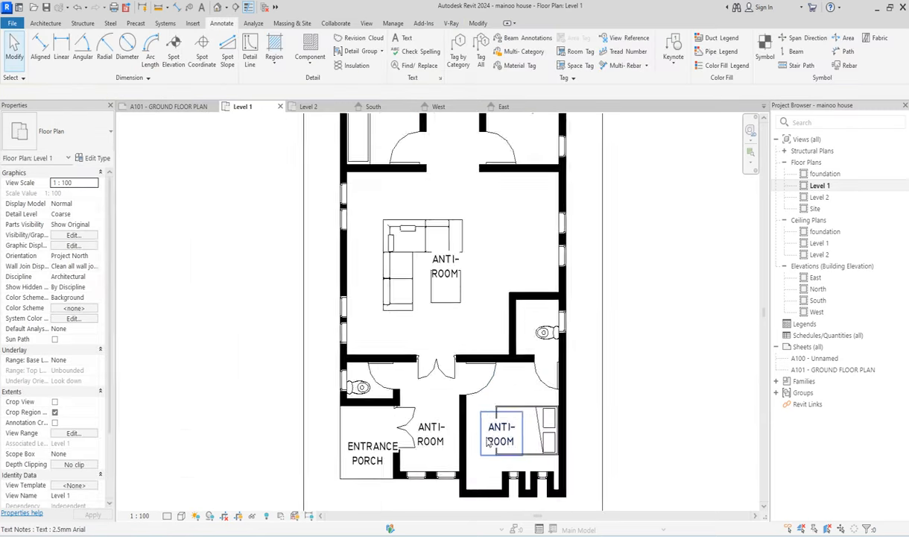
{"action": "double_click", "coordinate": [490, 441]}
{"action": "left_click", "coordinate": [546, 422]}
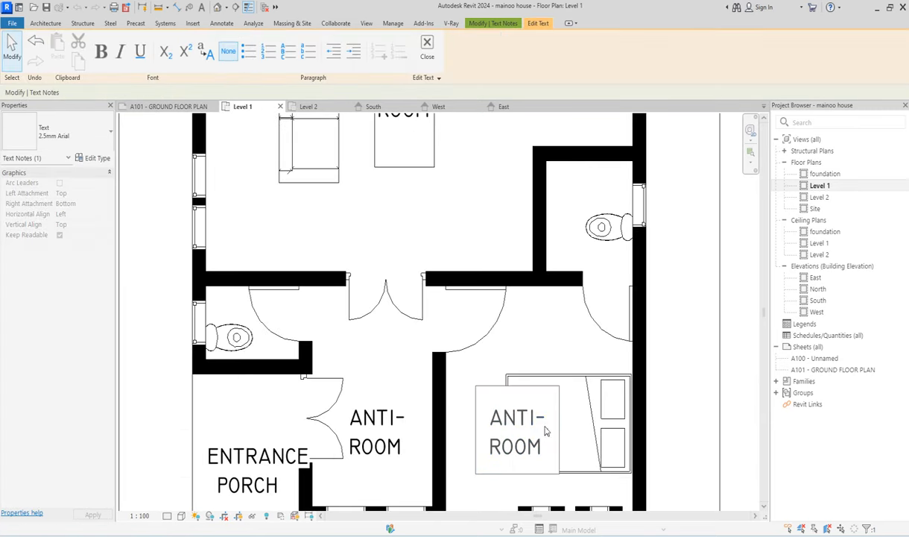
{"action": "left_click_drag", "start_coordinate": [546, 425], "coordinate": [460, 412]}
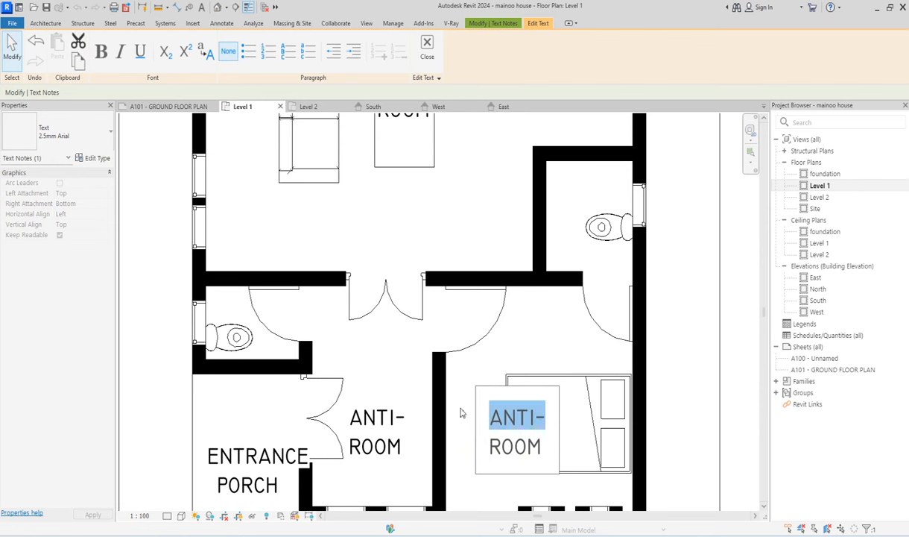
{"action": "key", "text": "BackSpace"}
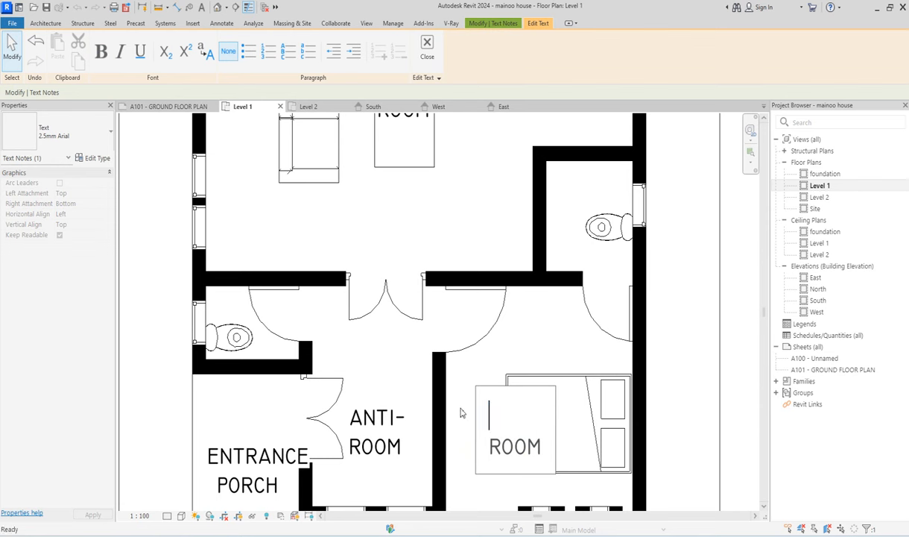
{"action": "type", "text": "GUEST"}
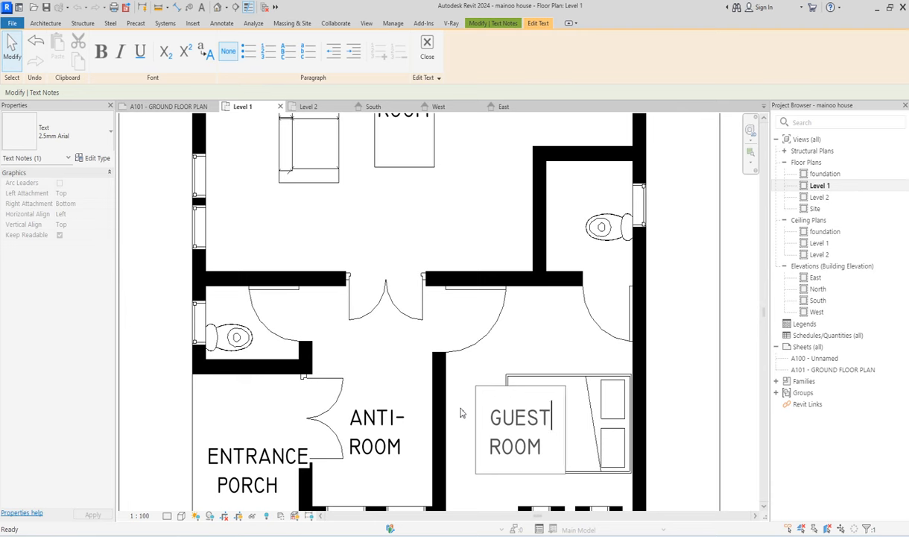
{"action": "left_click", "coordinate": [504, 321]}
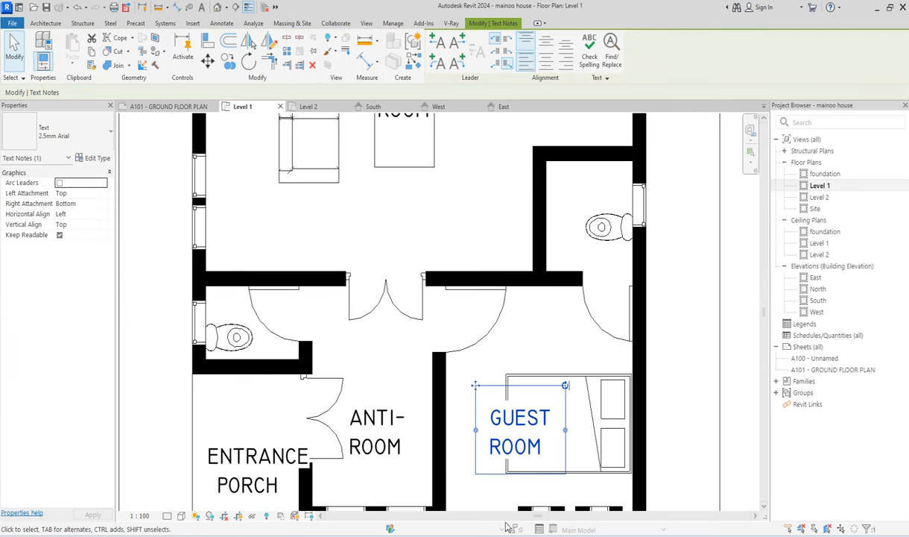
- Change the label beside the sofa to LIVINGROOM on a single line
{"action": "scroll", "coordinate": [444, 241], "scroll_direction": "down", "scroll_amount": 3}
{"action": "scroll", "coordinate": [444, 241], "scroll_direction": "up", "scroll_amount": 2}
{"action": "double_click", "coordinate": [456, 222]}
{"action": "left_click_drag", "start_coordinate": [484, 231], "coordinate": [421, 220]}
{"action": "key", "text": "BackSpace"}
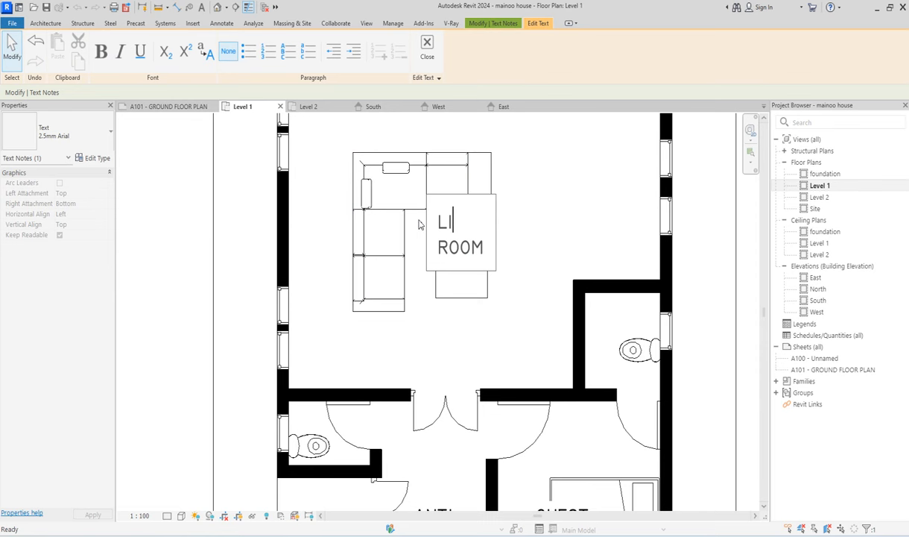
{"action": "type", "text": "NG"}
{"action": "key", "text": "Delete"}
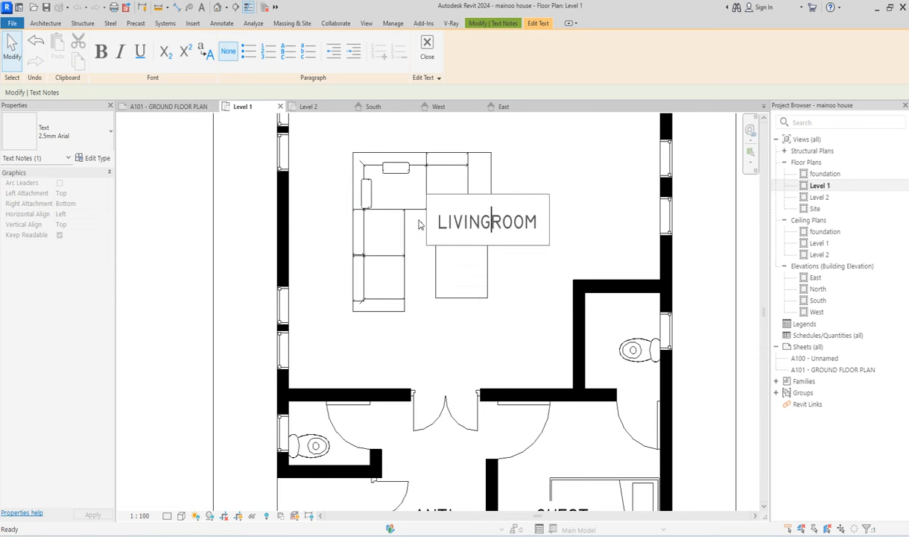
{"action": "left_click", "coordinate": [534, 304]}
- Replace the text of the label above the round dining table with DINING
{"action": "scroll", "coordinate": [534, 304], "scroll_direction": "down", "scroll_amount": 5}
{"action": "scroll", "coordinate": [535, 261], "scroll_direction": "up", "scroll_amount": 3}
{"action": "scroll", "coordinate": [535, 260], "scroll_direction": "up", "scroll_amount": 3}
{"action": "double_click", "coordinate": [522, 249]}
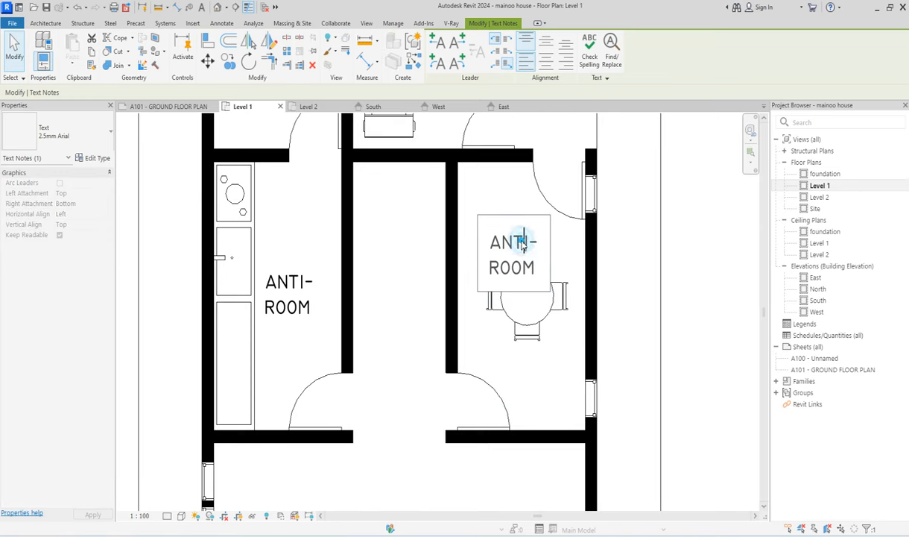
{"action": "key", "text": "ctrl+a"}
{"action": "key", "text": "BackSpace"}
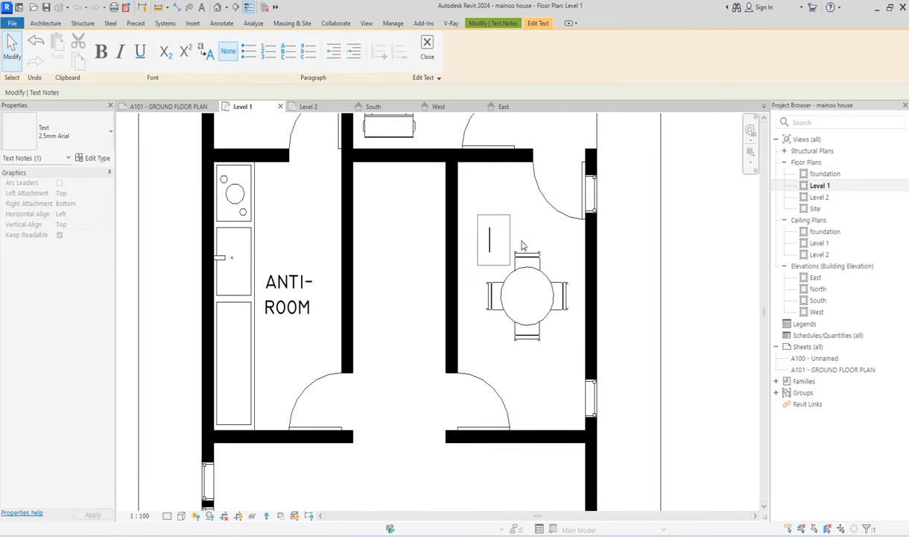
{"action": "type", "text": "DINING"}
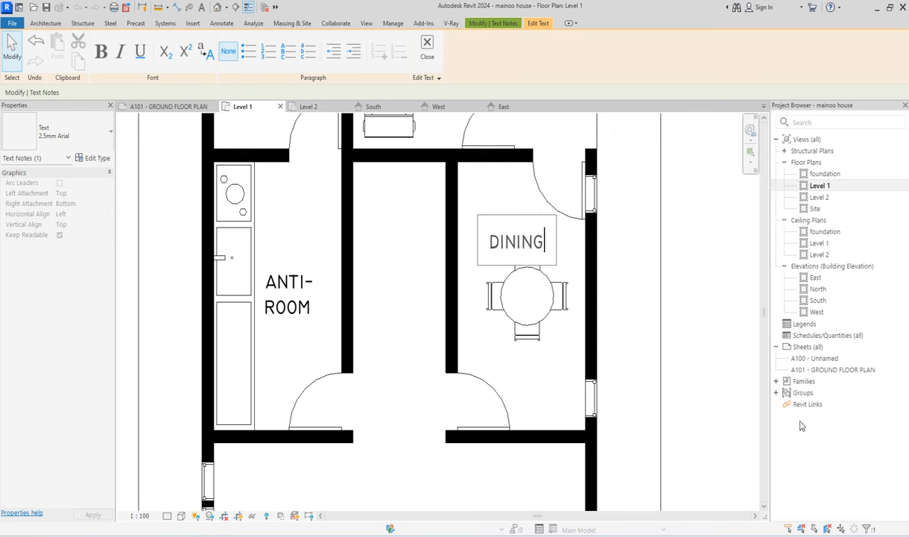
{"action": "left_click", "coordinate": [479, 250]}
- Replace the kitchen label's text with KITCHEN and shift the label southwest, clear of the east wall
{"action": "left_click", "coordinate": [299, 222]}
{"action": "left_click", "coordinate": [302, 287]}
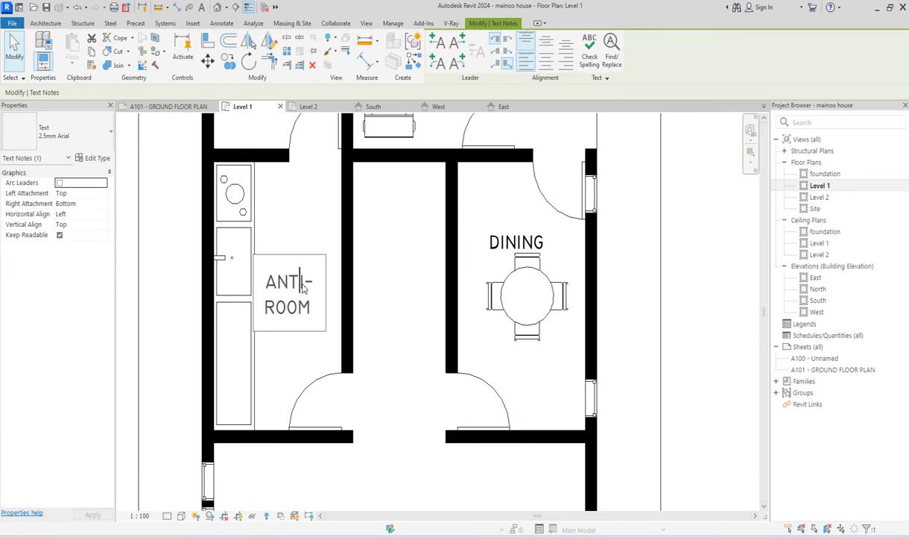
{"action": "left_click", "coordinate": [302, 286]}
{"action": "key", "text": "ctrl+a"}
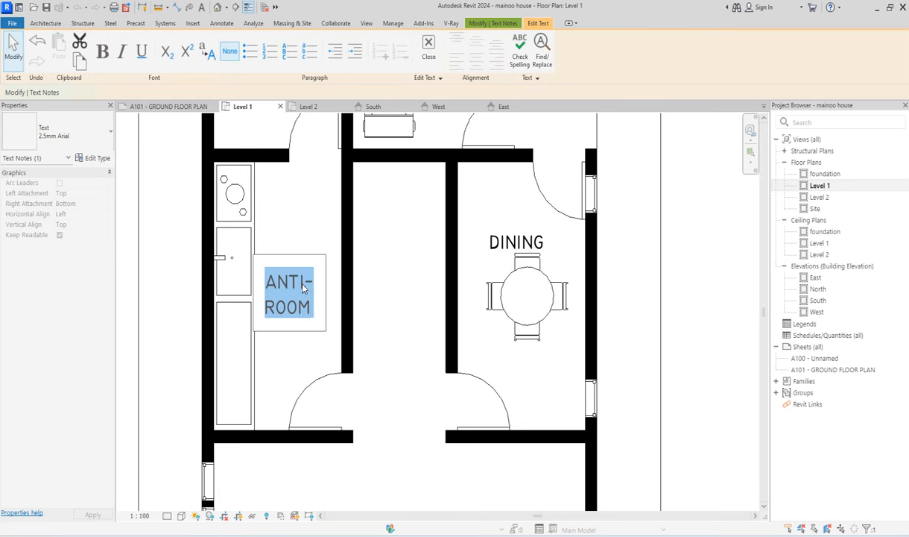
{"action": "type", "text": "KITCHEN"}
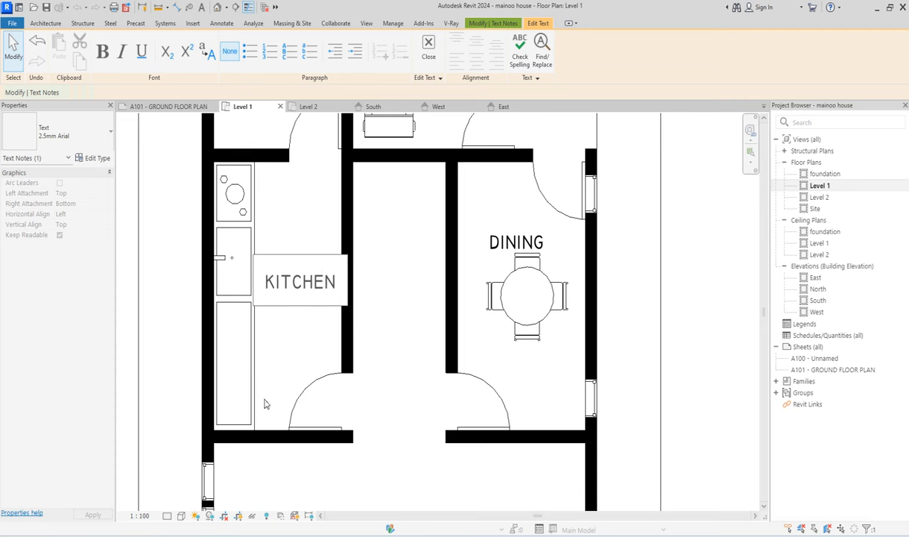
{"action": "left_click", "coordinate": [301, 345]}
{"action": "left_click_drag", "start_coordinate": [252, 255], "coordinate": [224, 283]}
- Replace the label text in the small room north of the kitchen with STORE
{"action": "scroll", "coordinate": [298, 377], "scroll_direction": "down", "scroll_amount": 3}
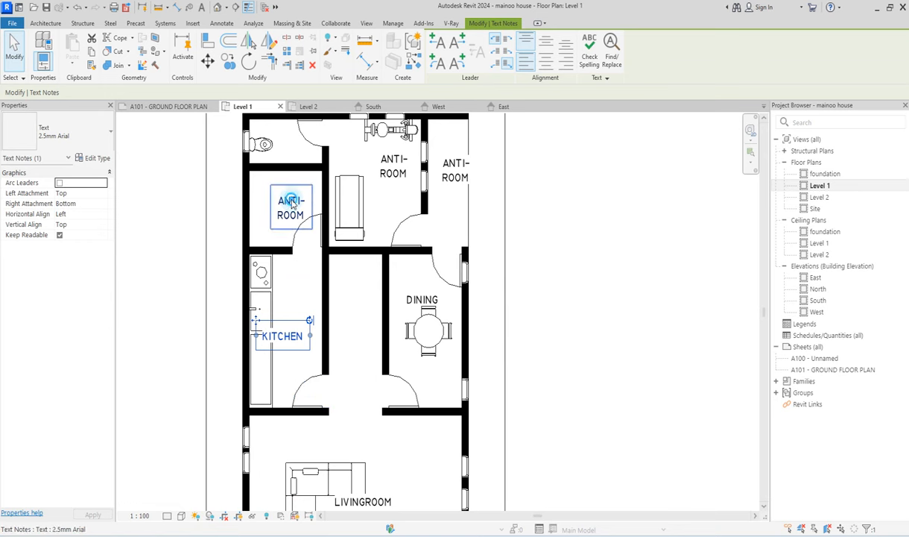
{"action": "double_click", "coordinate": [291, 203]}
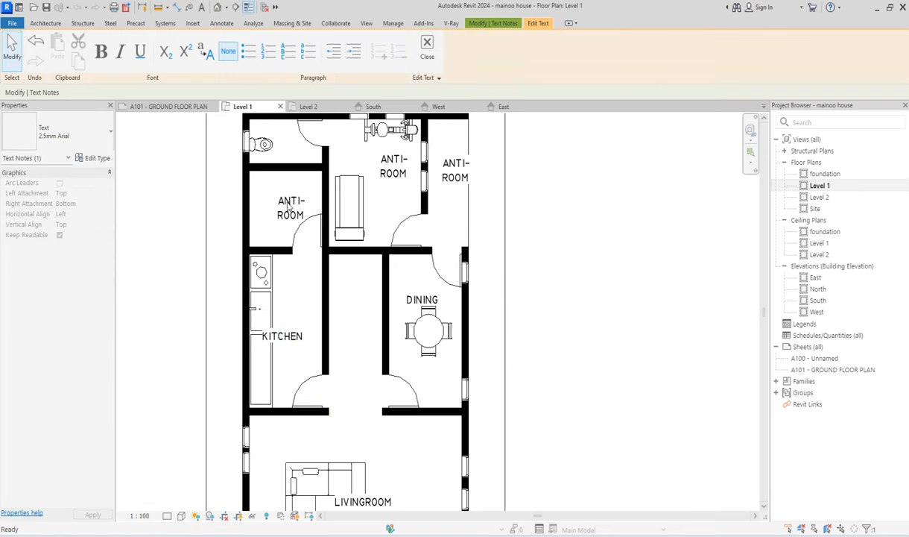
{"action": "key", "text": "Escape"}
{"action": "left_click", "coordinate": [290, 208]}
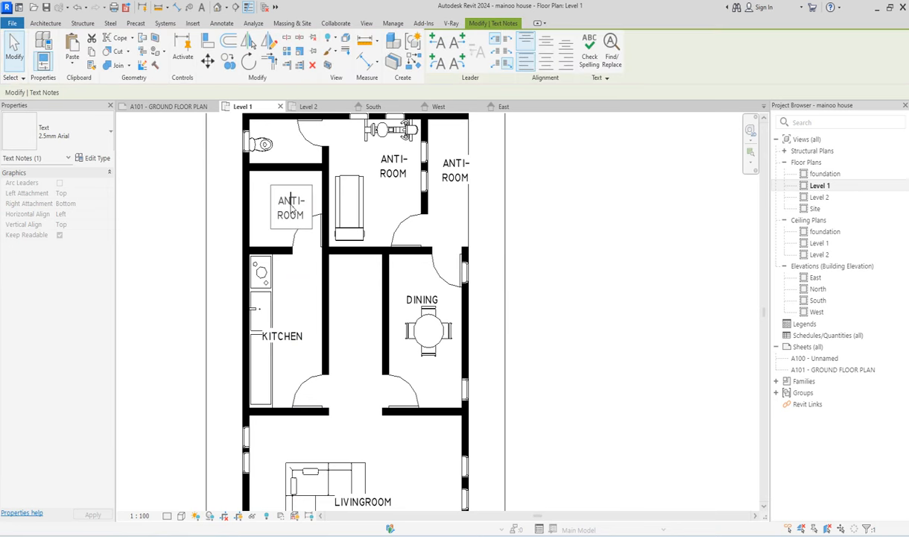
{"action": "left_click", "coordinate": [291, 208]}
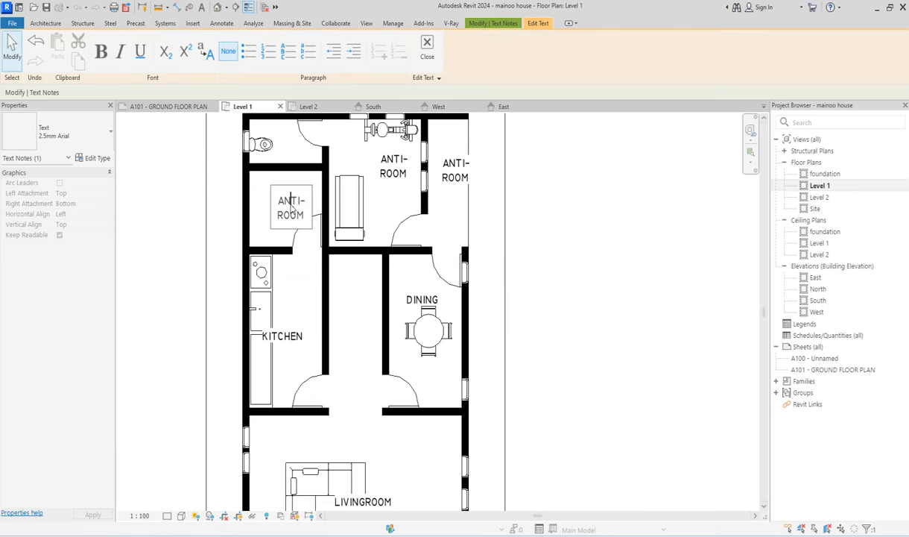
{"action": "key", "text": "ctrl+a"}
{"action": "key", "text": "BackSpace"}
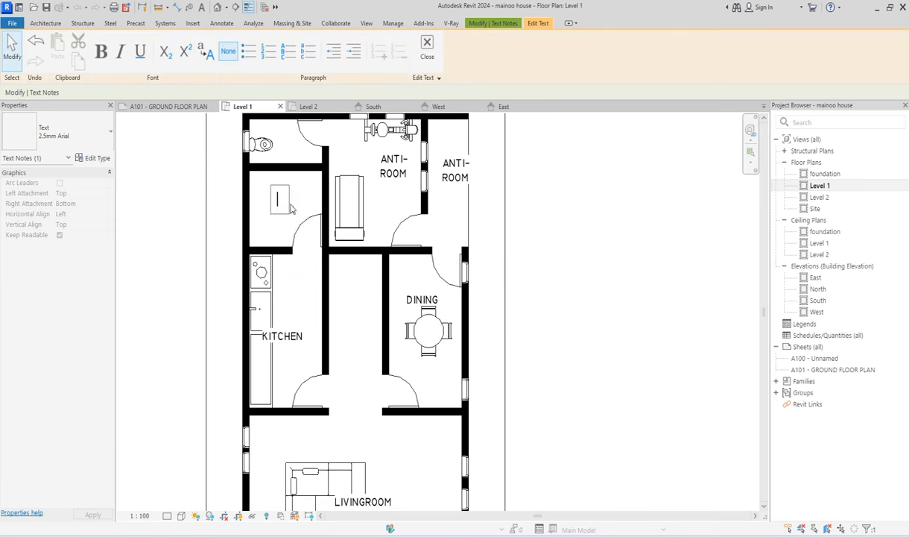
{"action": "type", "text": "STORE"}
{"action": "left_click", "coordinate": [386, 214]}
- Replace the exercise room's label text with GYM
{"action": "left_click", "coordinate": [386, 164]}
{"action": "left_click", "coordinate": [393, 171]}
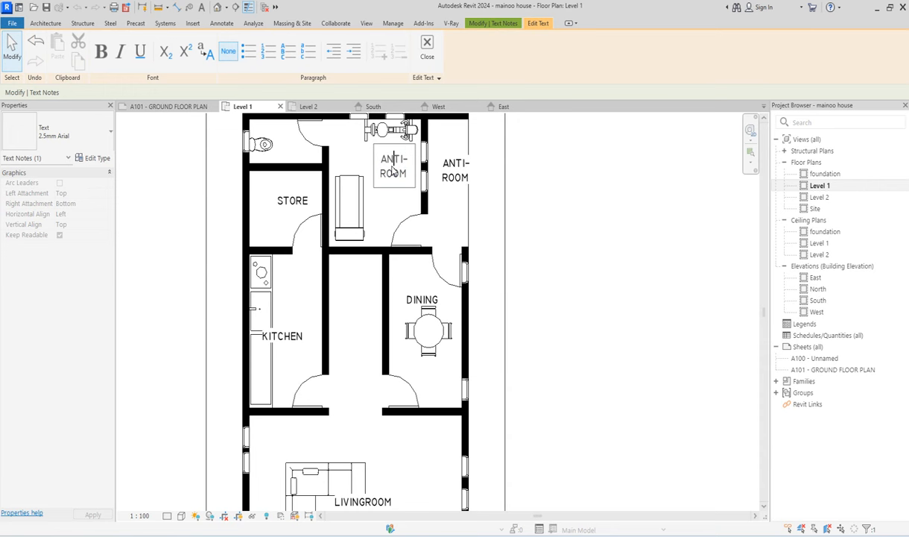
{"action": "key", "text": "ctrl+a"}
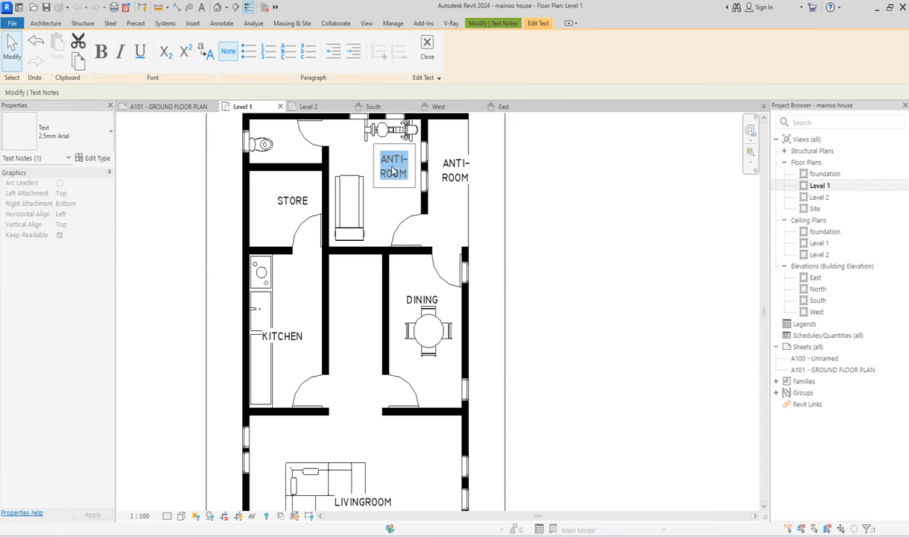
{"action": "type", "text": "GYM"}
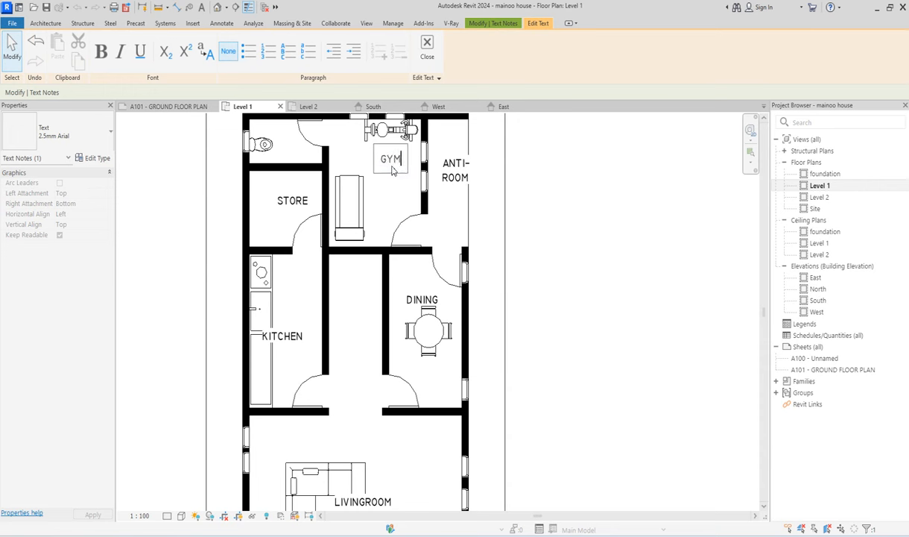
{"action": "left_click", "coordinate": [456, 172]}
- Replace the label text in the open strip east of the gym with TERRACE
{"action": "left_click", "coordinate": [452, 171]}
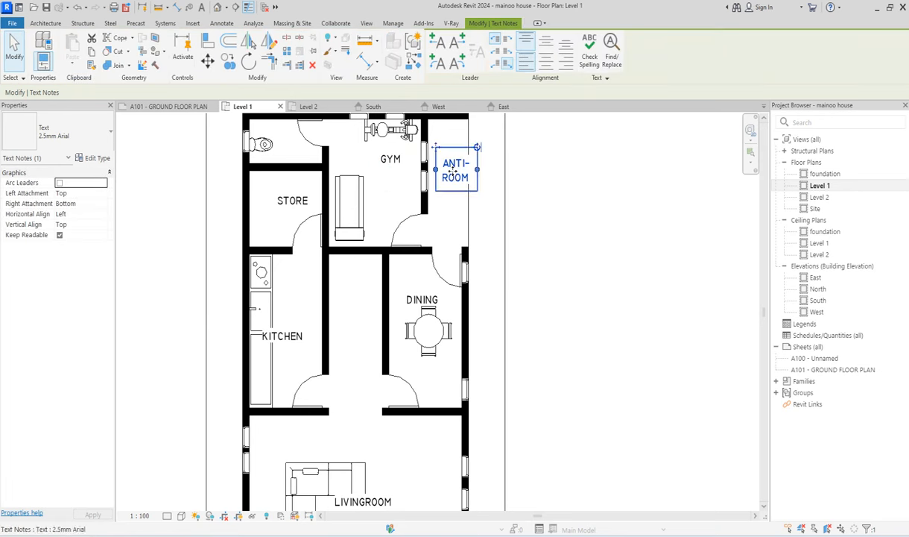
{"action": "double_click", "coordinate": [453, 176]}
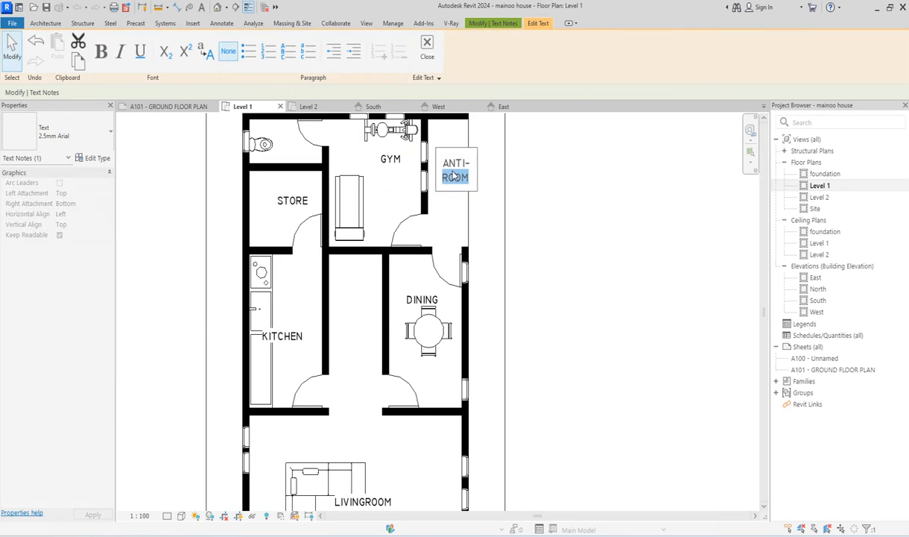
{"action": "triple_click", "coordinate": [453, 176]}
{"action": "key", "text": "BackSpace"}
{"action": "type", "text": "TDERRA"}
{"action": "key", "text": "BackSpace"}
{"action": "key", "text": "BackSpace"}
{"action": "key", "text": "BackSpace"}
{"action": "key", "text": "BackSpace"}
{"action": "key", "text": "BackSpace"}
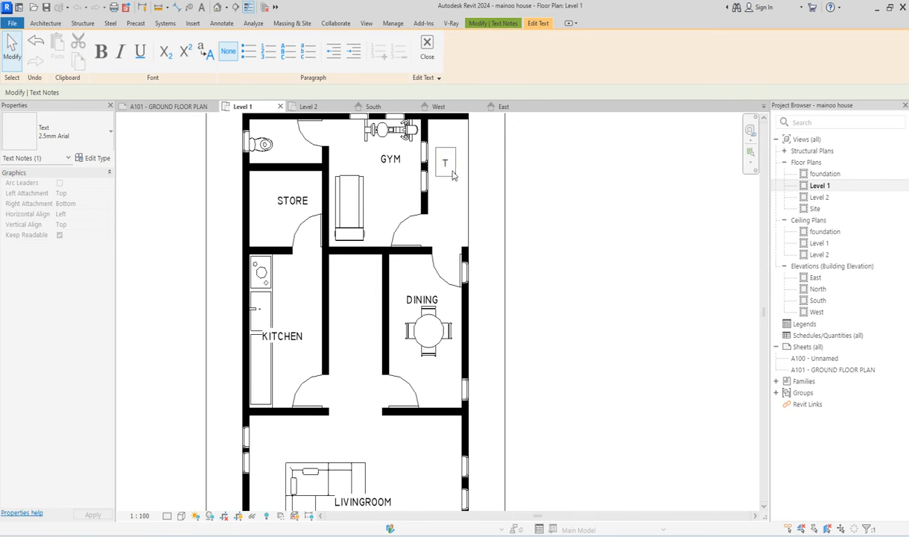
{"action": "type", "text": "ERRACE"}
{"action": "left_click", "coordinate": [508, 210]}
- Move the TERRACE label slightly south and west within the open strip, then deselect it
{"action": "mouse_move", "coordinate": [437, 148]}
{"action": "left_mouse_down"}
{"action": "mouse_move", "coordinate": [435, 184]}
{"action": "mouse_move", "coordinate": [435, 156]}
{"action": "left_mouse_up"}
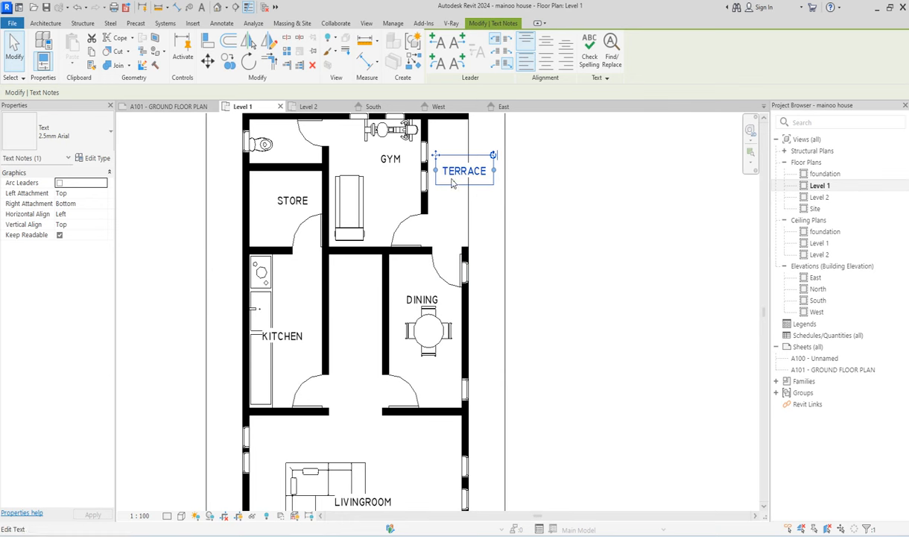
{"action": "mouse_move", "coordinate": [428, 159]}
{"action": "left_mouse_down"}
{"action": "mouse_move", "coordinate": [421, 147]}
{"action": "mouse_move", "coordinate": [431, 145]}
{"action": "mouse_move", "coordinate": [424, 183]}
{"action": "mouse_move", "coordinate": [426, 170]}
{"action": "left_mouse_up"}
{"action": "left_click", "coordinate": [556, 234]}
- Examine the room labels and overall layout of the Level 1 floor plan, both close up and as a whole
{"action": "scroll", "coordinate": [551, 246], "scroll_direction": "down", "scroll_amount": 3}
{"action": "scroll", "coordinate": [414, 375], "scroll_direction": "down", "scroll_amount": 3}
{"action": "scroll", "coordinate": [441, 317], "scroll_direction": "up", "scroll_amount": 3}
{"action": "scroll", "coordinate": [442, 315], "scroll_direction": "up", "scroll_amount": 3}
{"action": "scroll", "coordinate": [443, 298], "scroll_direction": "down", "scroll_amount": 3}
{"action": "scroll", "coordinate": [457, 221], "scroll_direction": "up", "scroll_amount": 4}
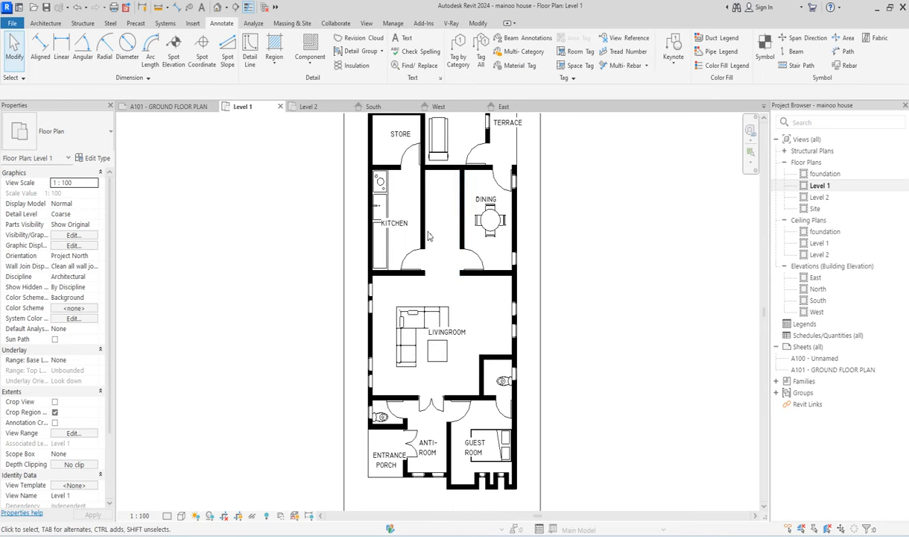
{"action": "scroll", "coordinate": [378, 275], "scroll_direction": "down", "scroll_amount": 3}
{"action": "scroll", "coordinate": [383, 253], "scroll_direction": "up", "scroll_amount": 3}
{"action": "scroll", "coordinate": [321, 291], "scroll_direction": "down", "scroll_amount": 3}
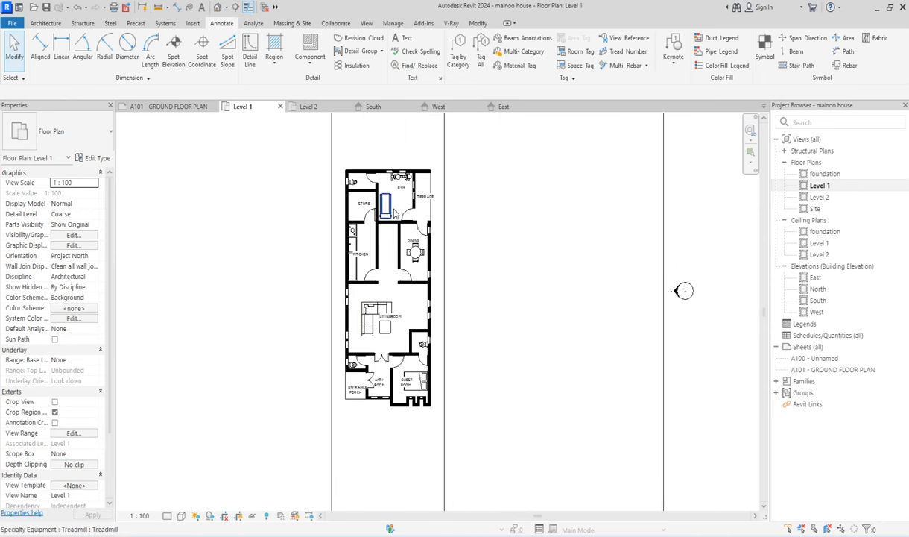
{"action": "scroll", "coordinate": [365, 194], "scroll_direction": "up", "scroll_amount": 2}
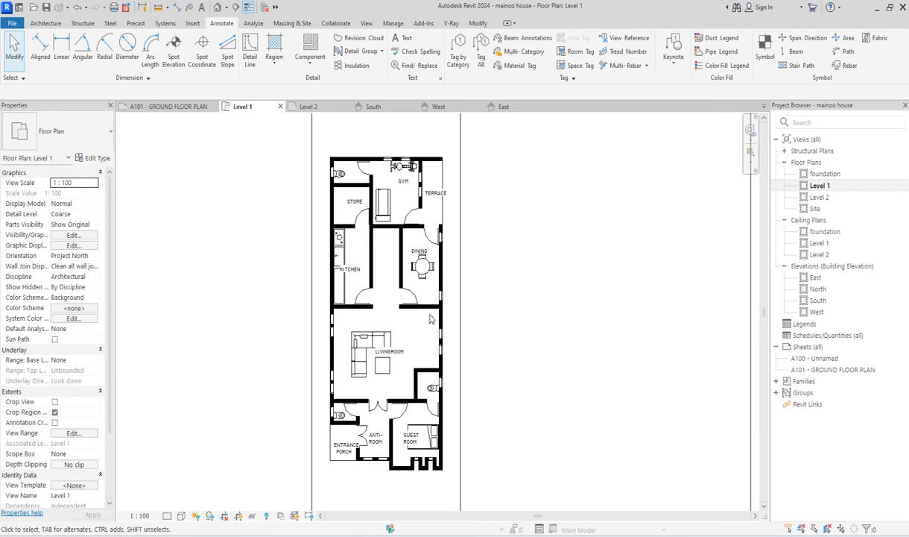
{"action": "scroll", "coordinate": [395, 353], "scroll_direction": "up", "scroll_amount": 1}
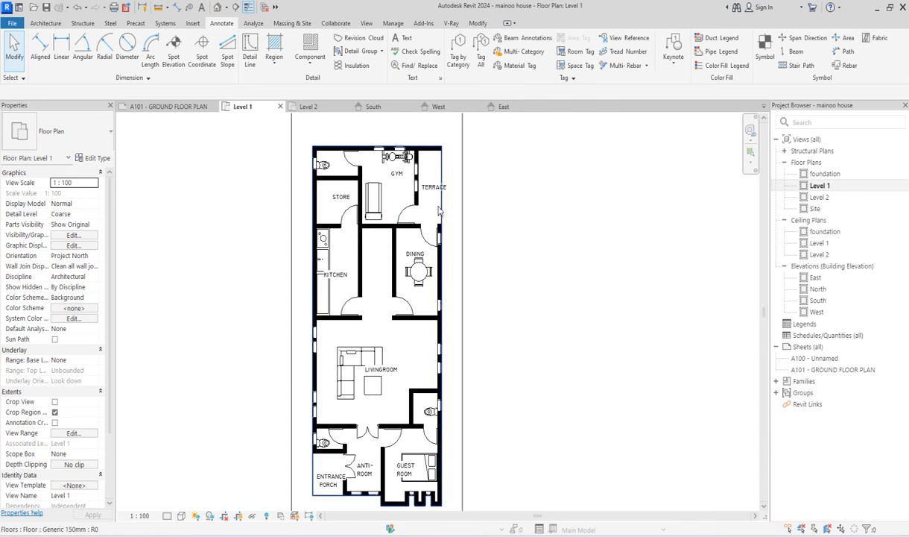
{"action": "scroll", "coordinate": [525, 304], "scroll_direction": "down", "scroll_amount": 2}
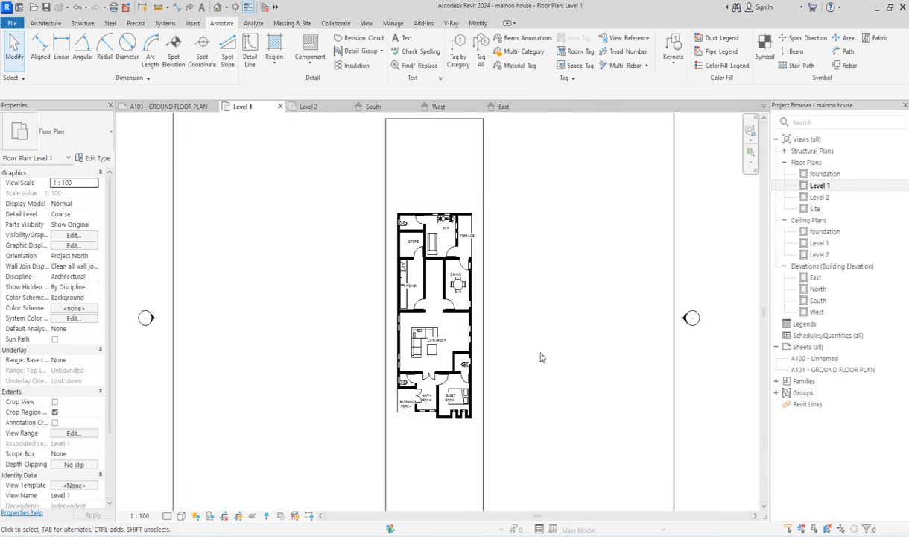
{"action": "scroll", "coordinate": [507, 268], "scroll_direction": "up", "scroll_amount": 2}
{"action": "scroll", "coordinate": [387, 328], "scroll_direction": "down", "scroll_amount": 2}
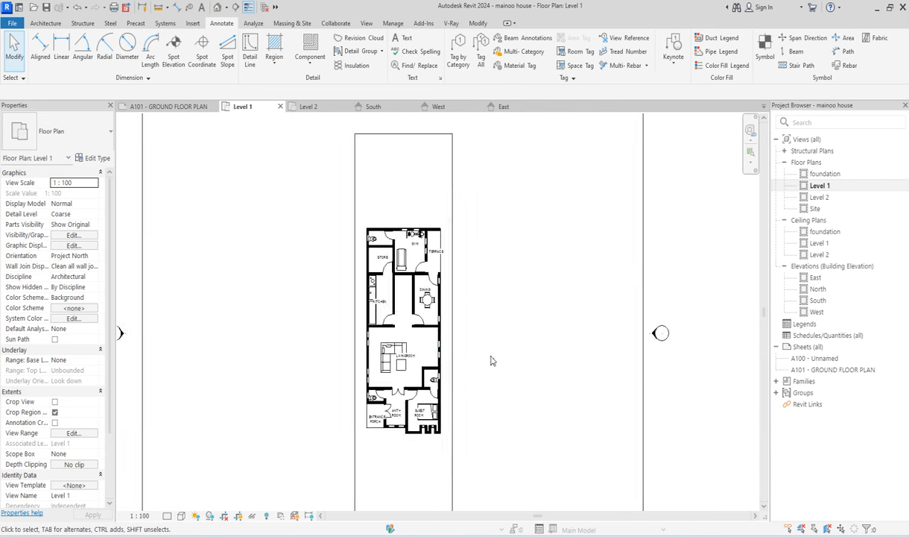